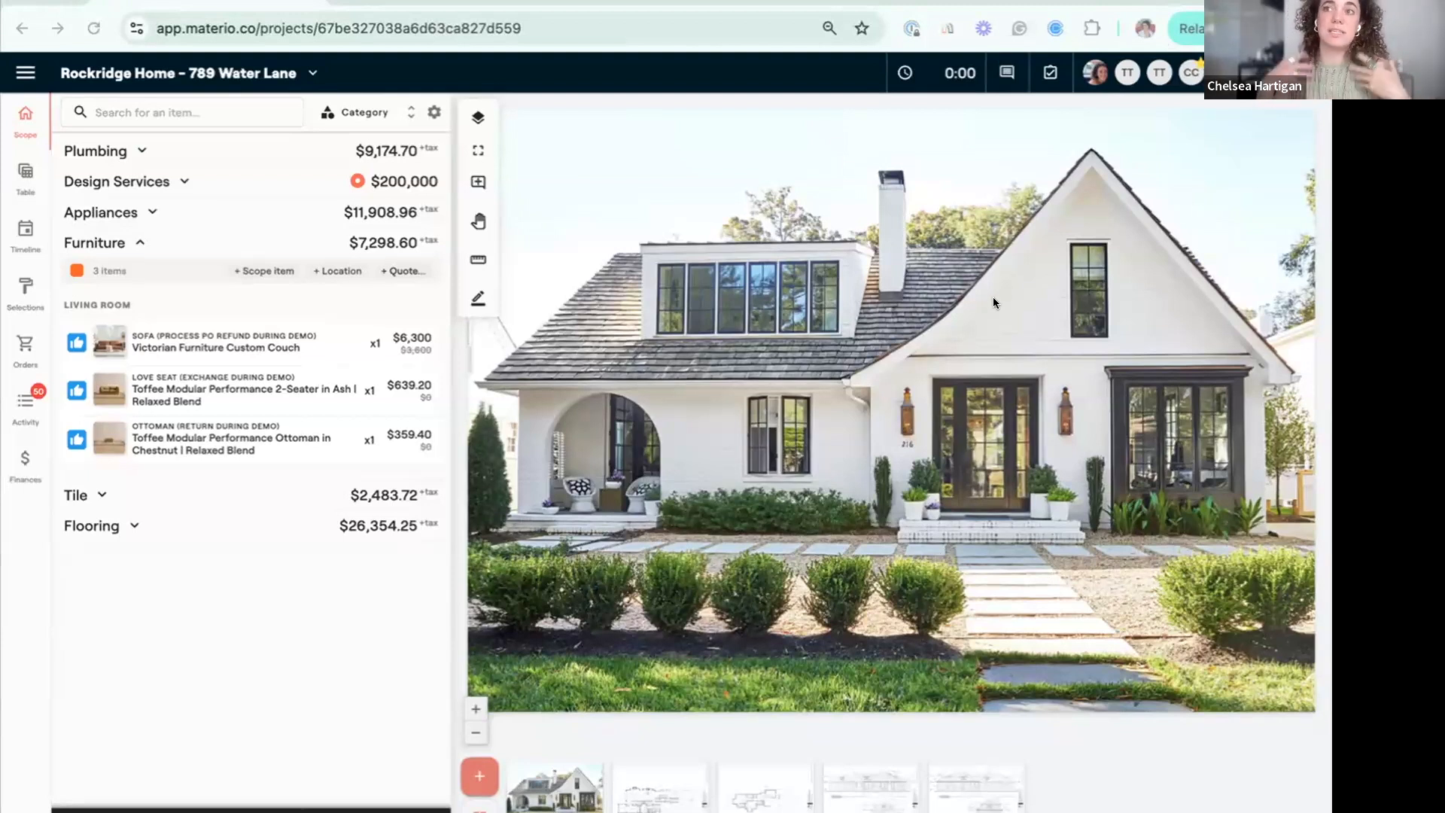
Open the living room ottoman item, and look over its Ottoman (Return During Demo) invoice in the project finances.
click(287, 443)
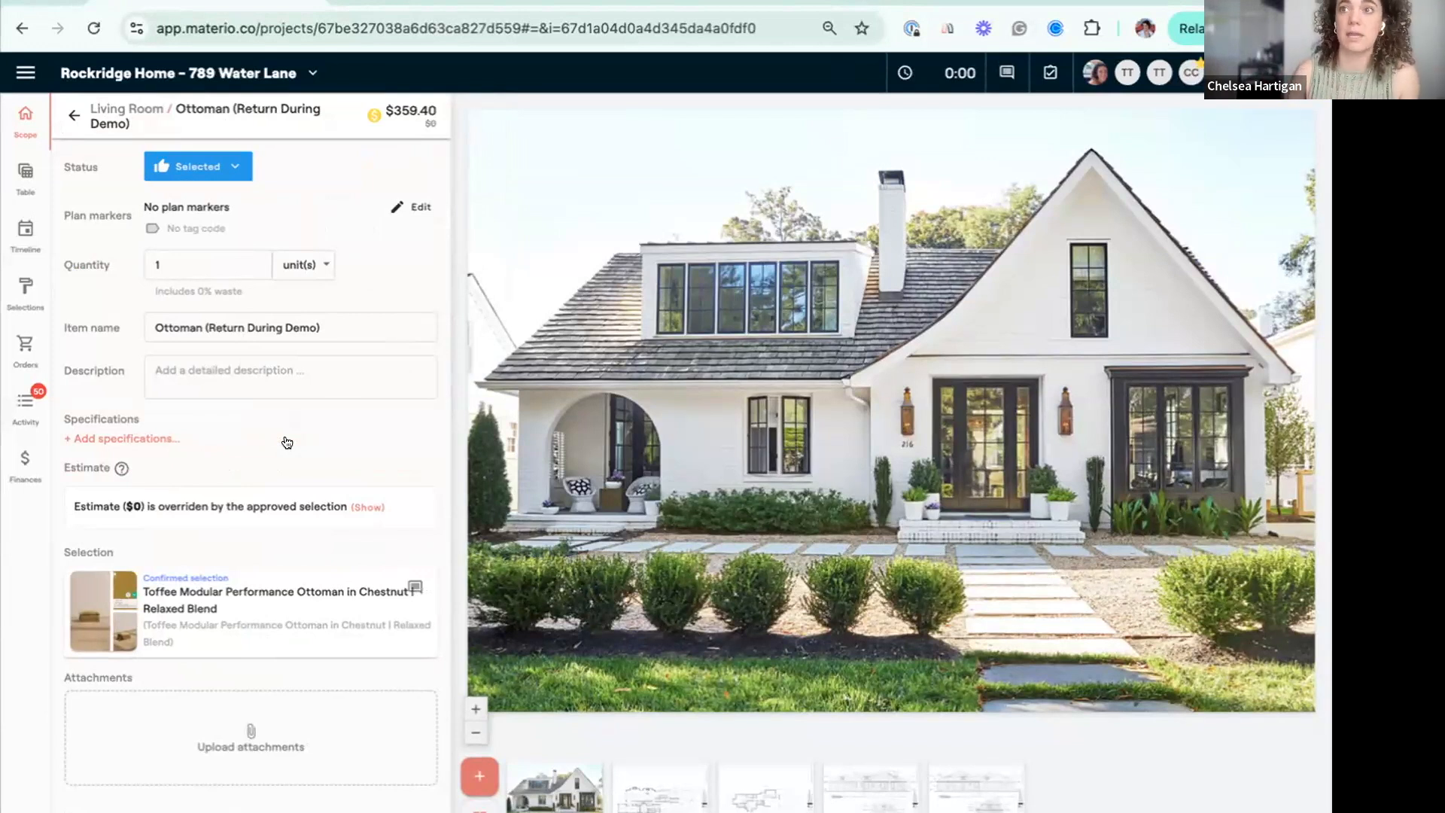
click(22, 476)
scroll(539, 723, down, 3)
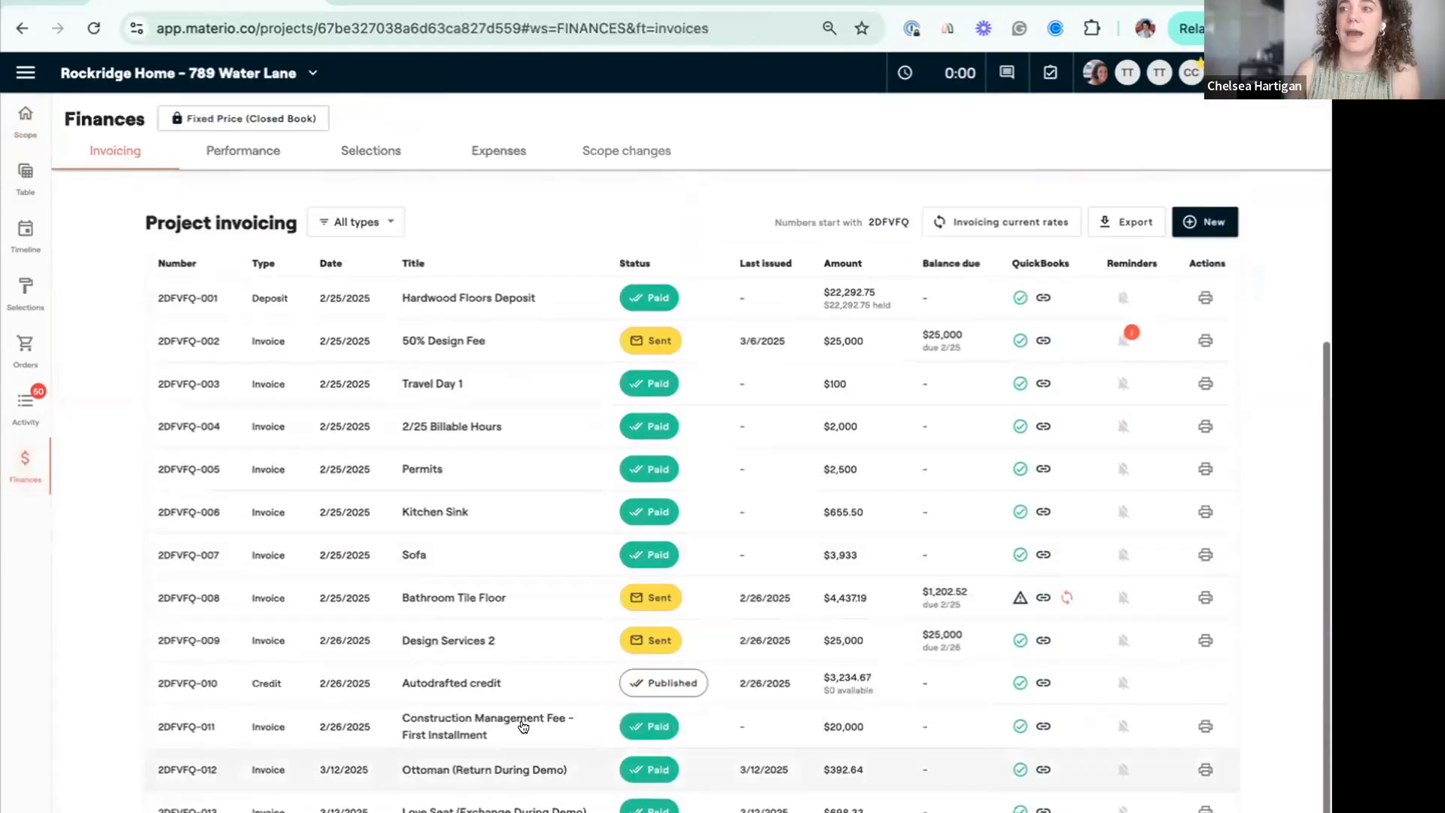
click(513, 771)
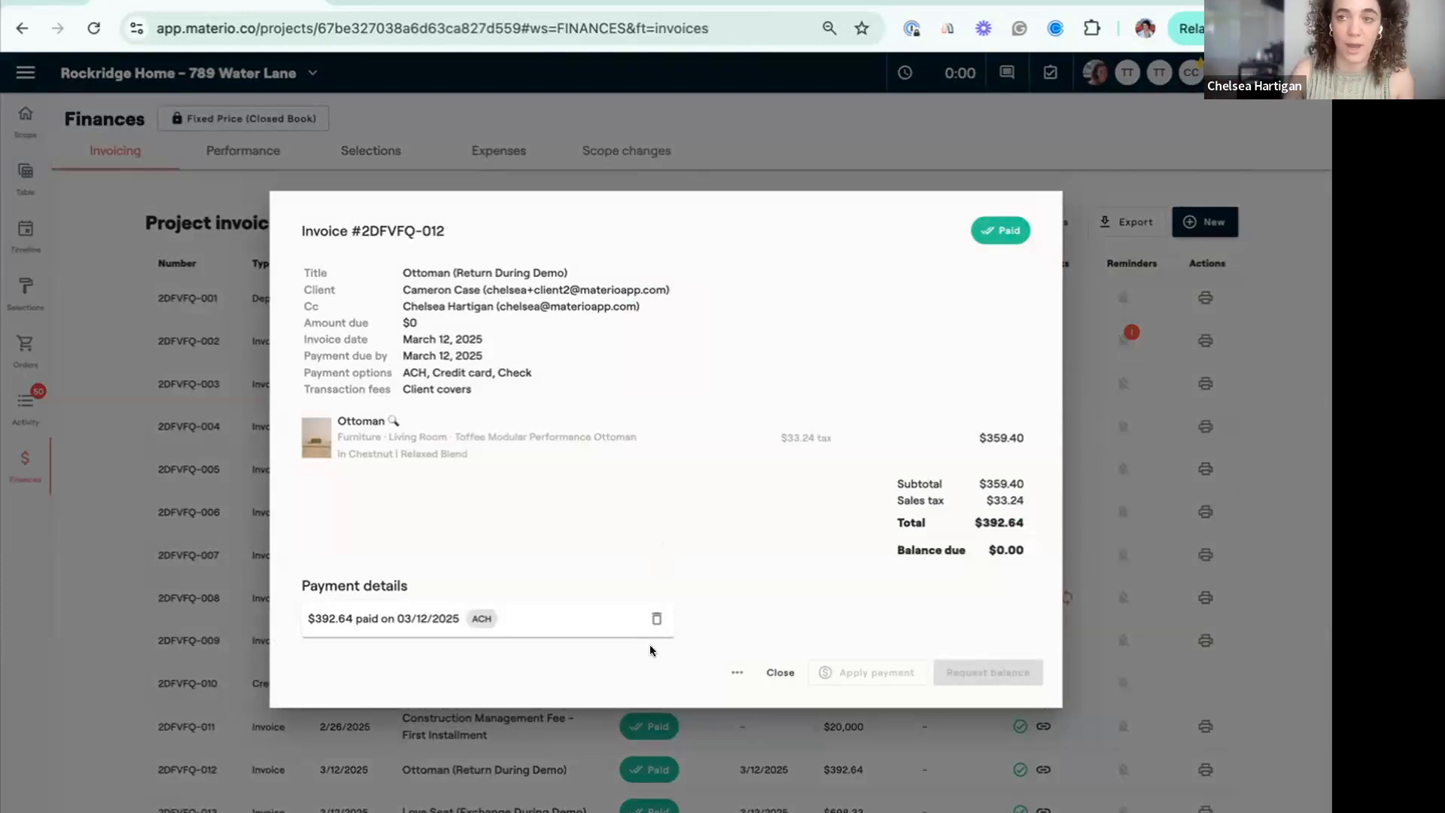
click(781, 674)
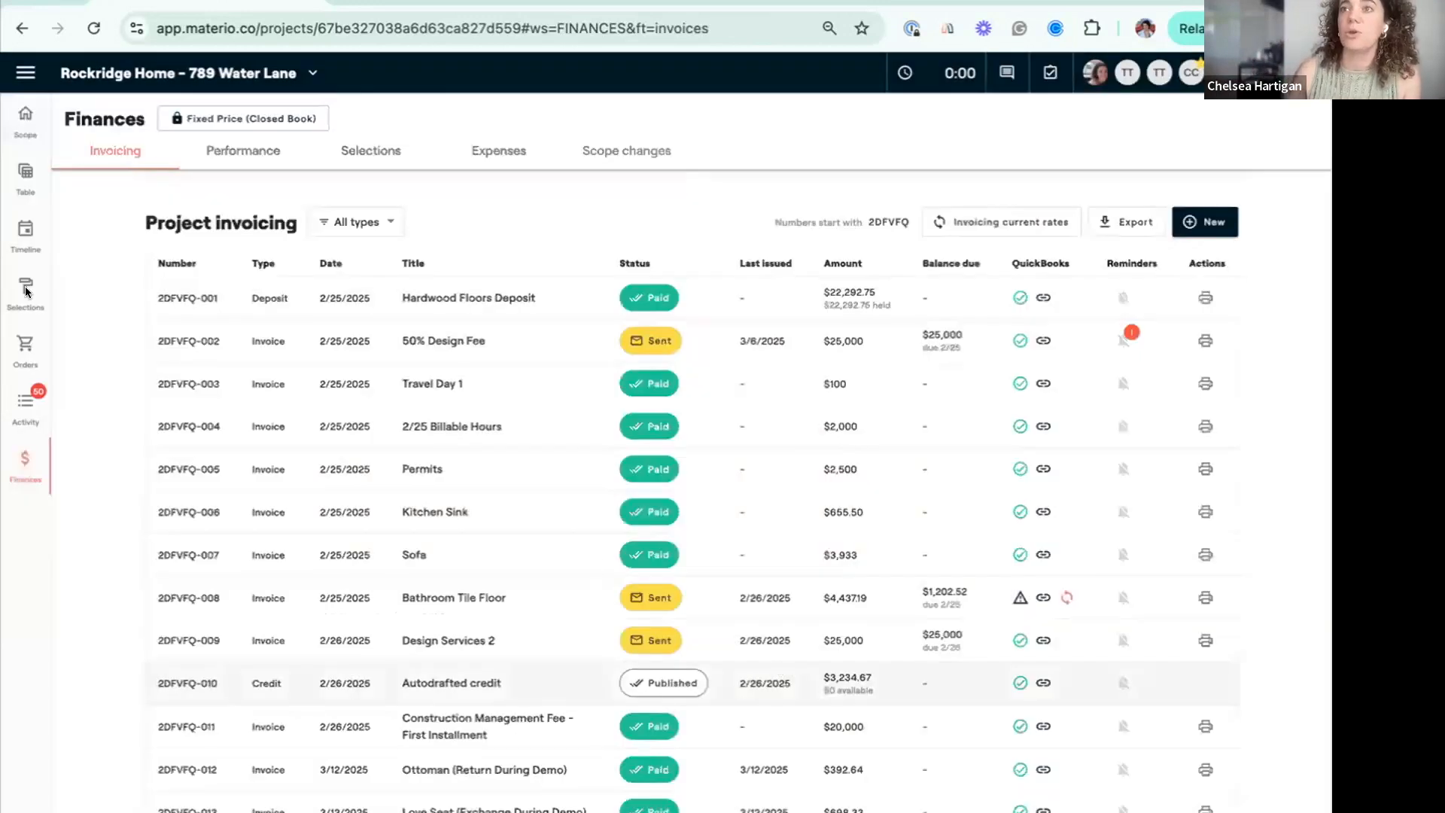
Return to the ottoman in the project scope and open its confirmed selection's product details for revision.
click(30, 126)
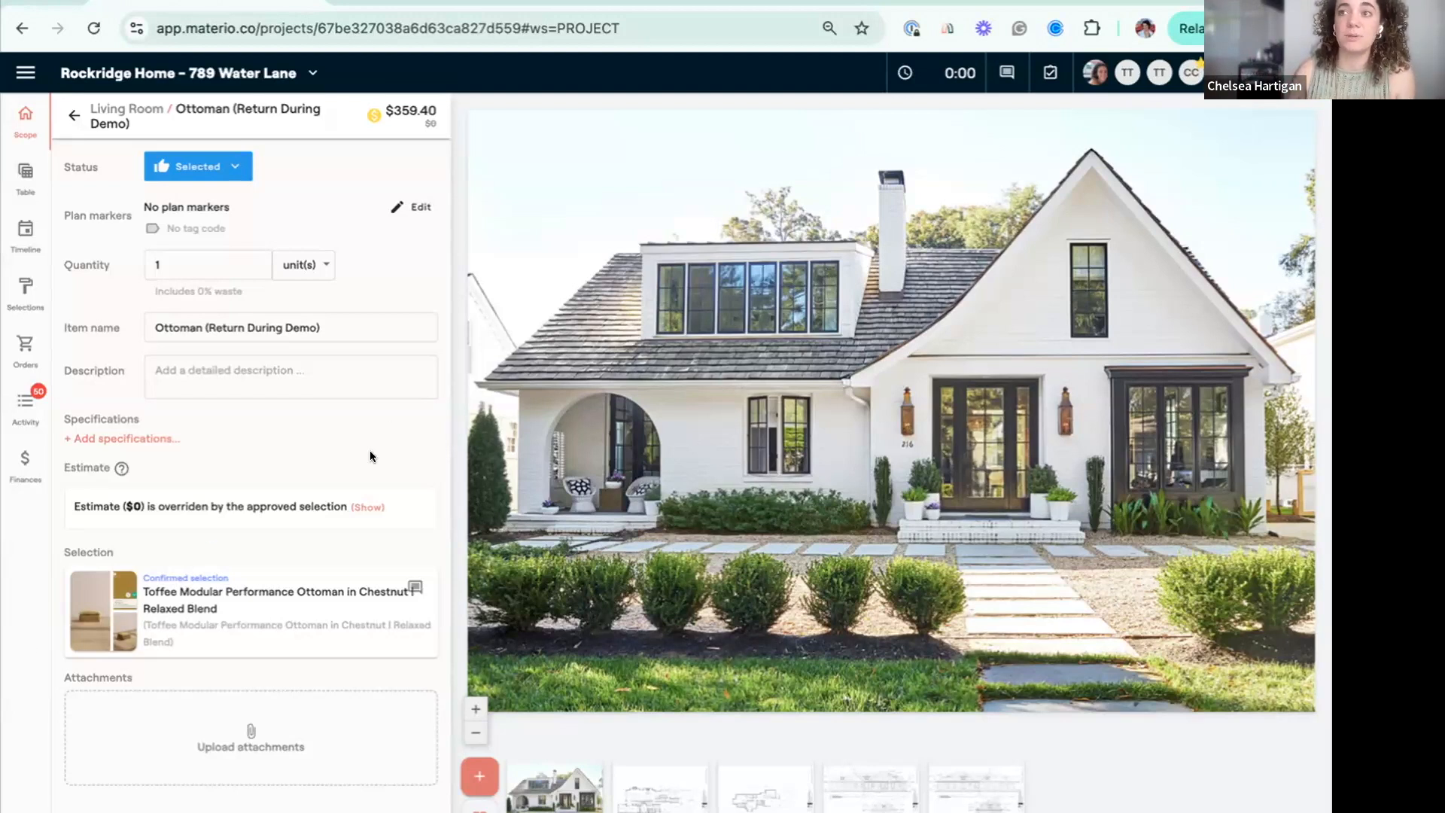
mouse_move(357, 589)
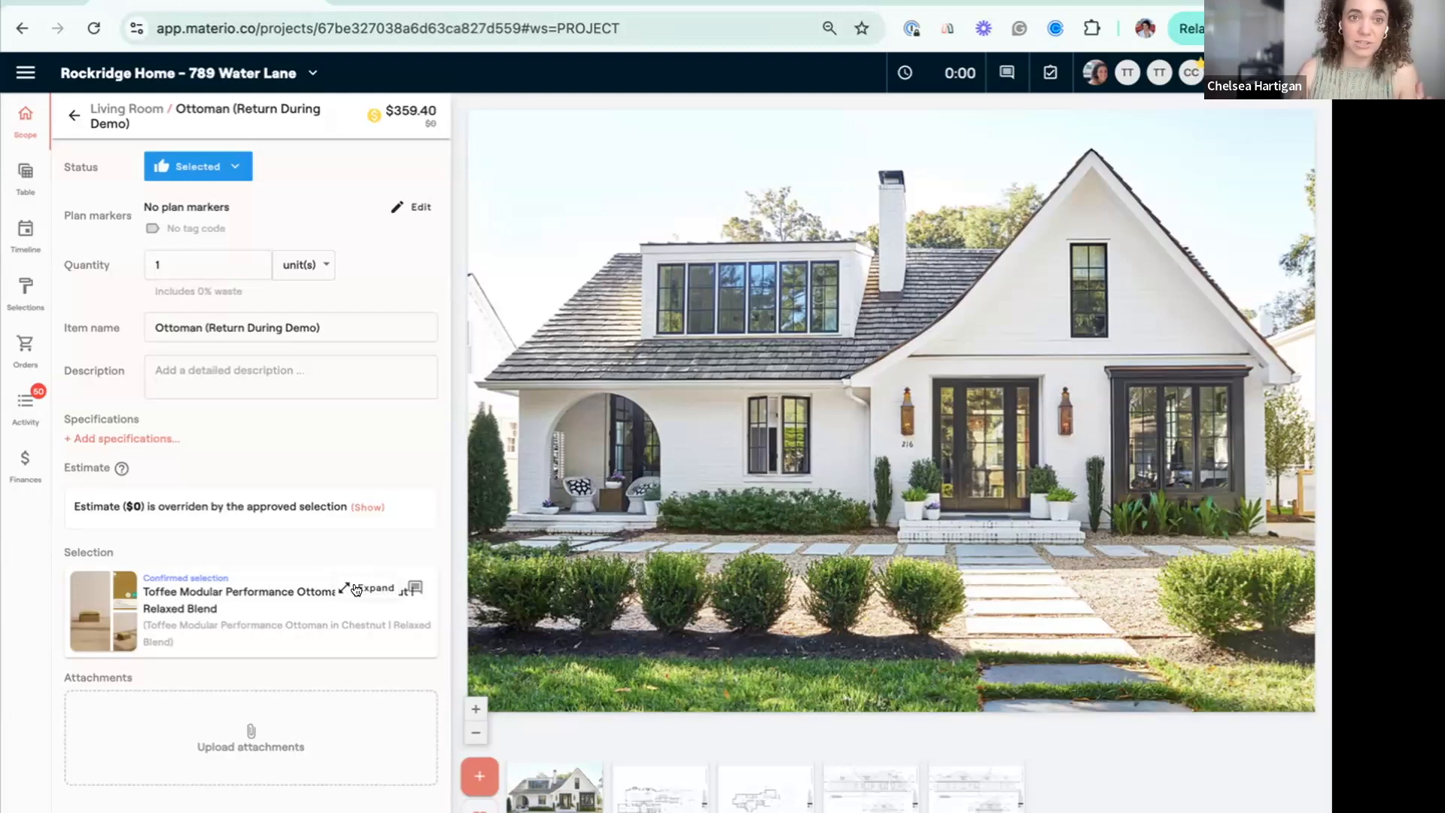
click(357, 589)
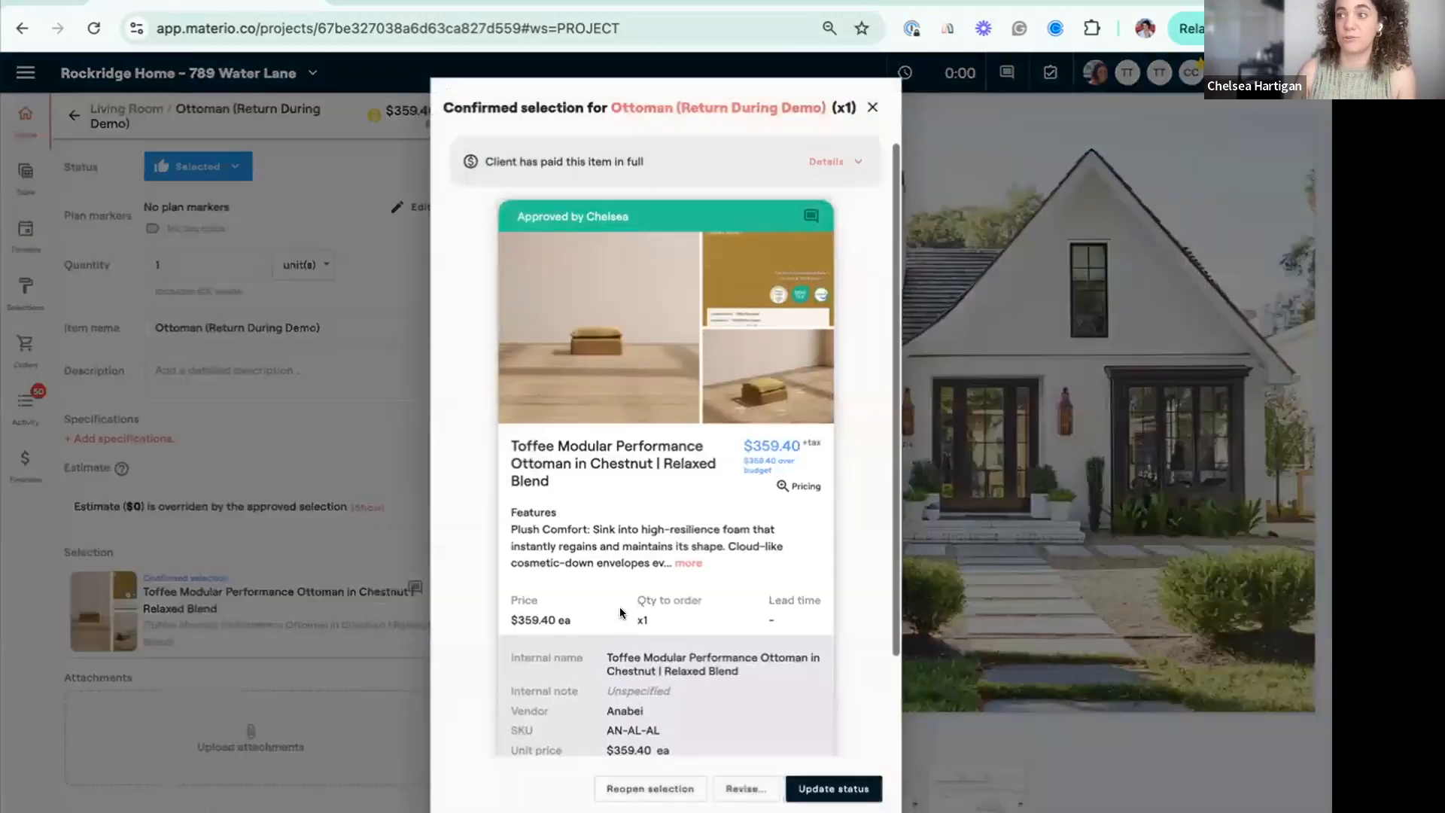
click(746, 790)
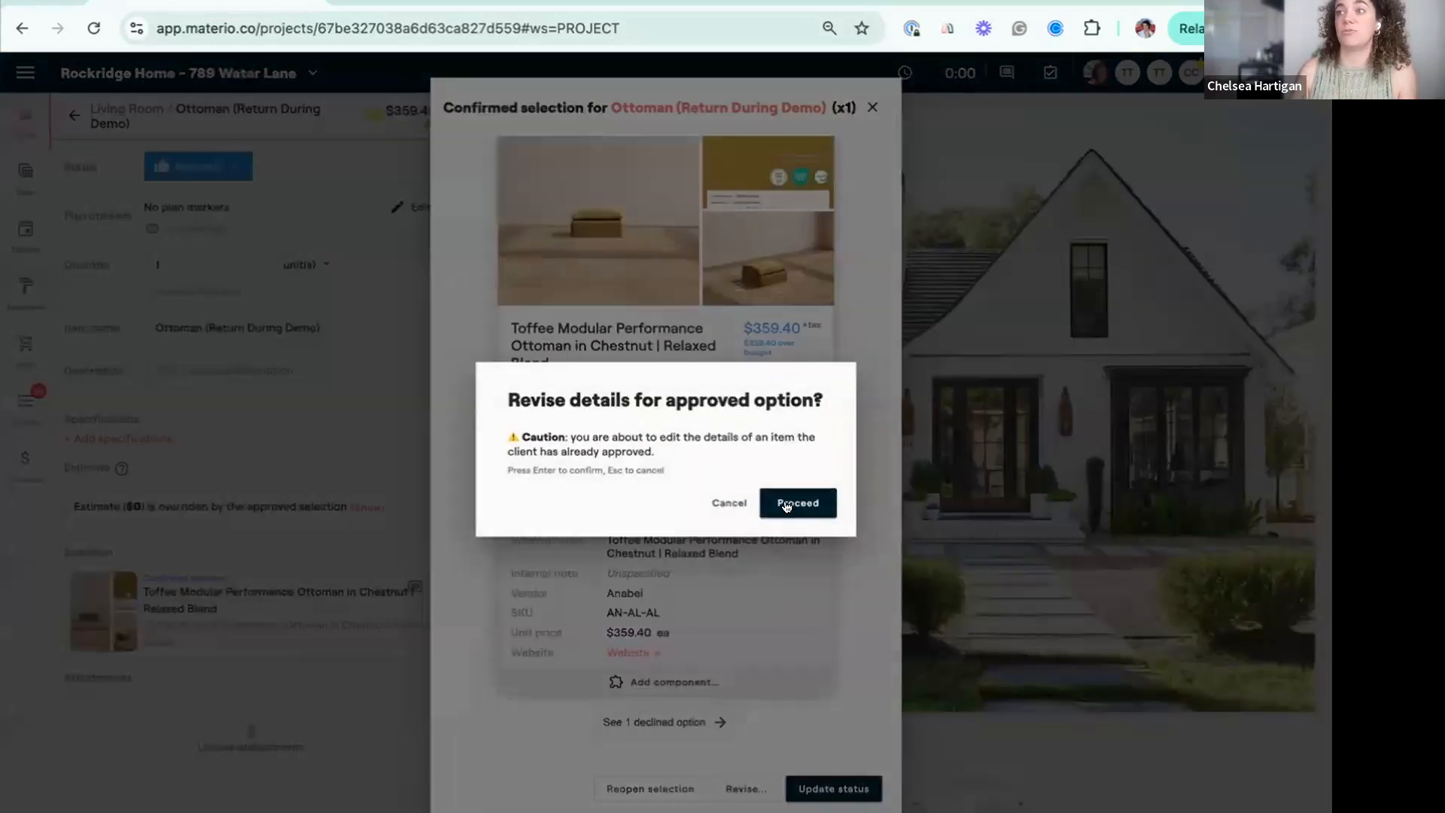
click(796, 503)
scroll(787, 596, down, 5)
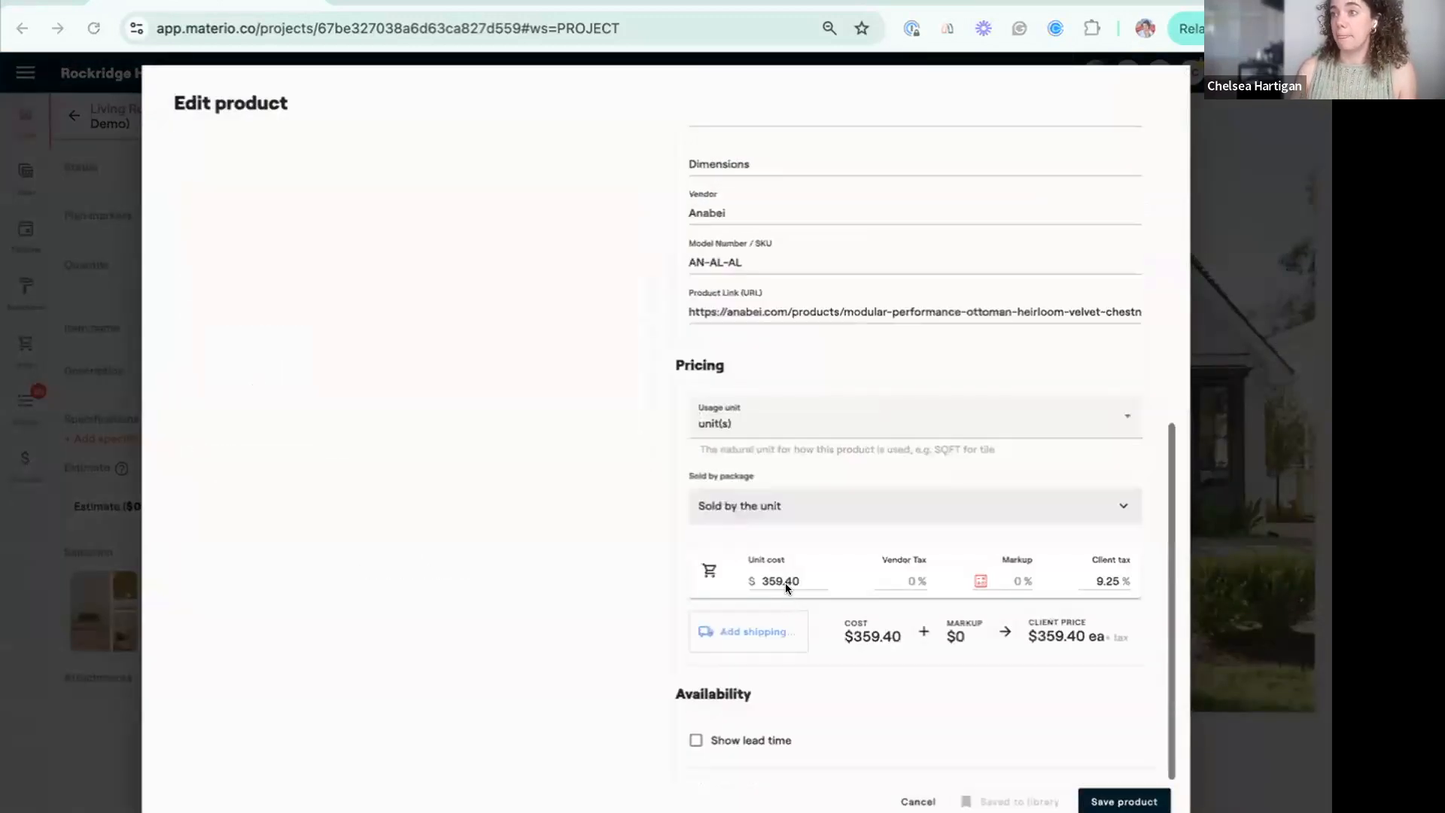
Set the ottoman's unit cost to $0 and client tax to 0%, saving the change to this item only.
double_click(784, 580)
text(0)
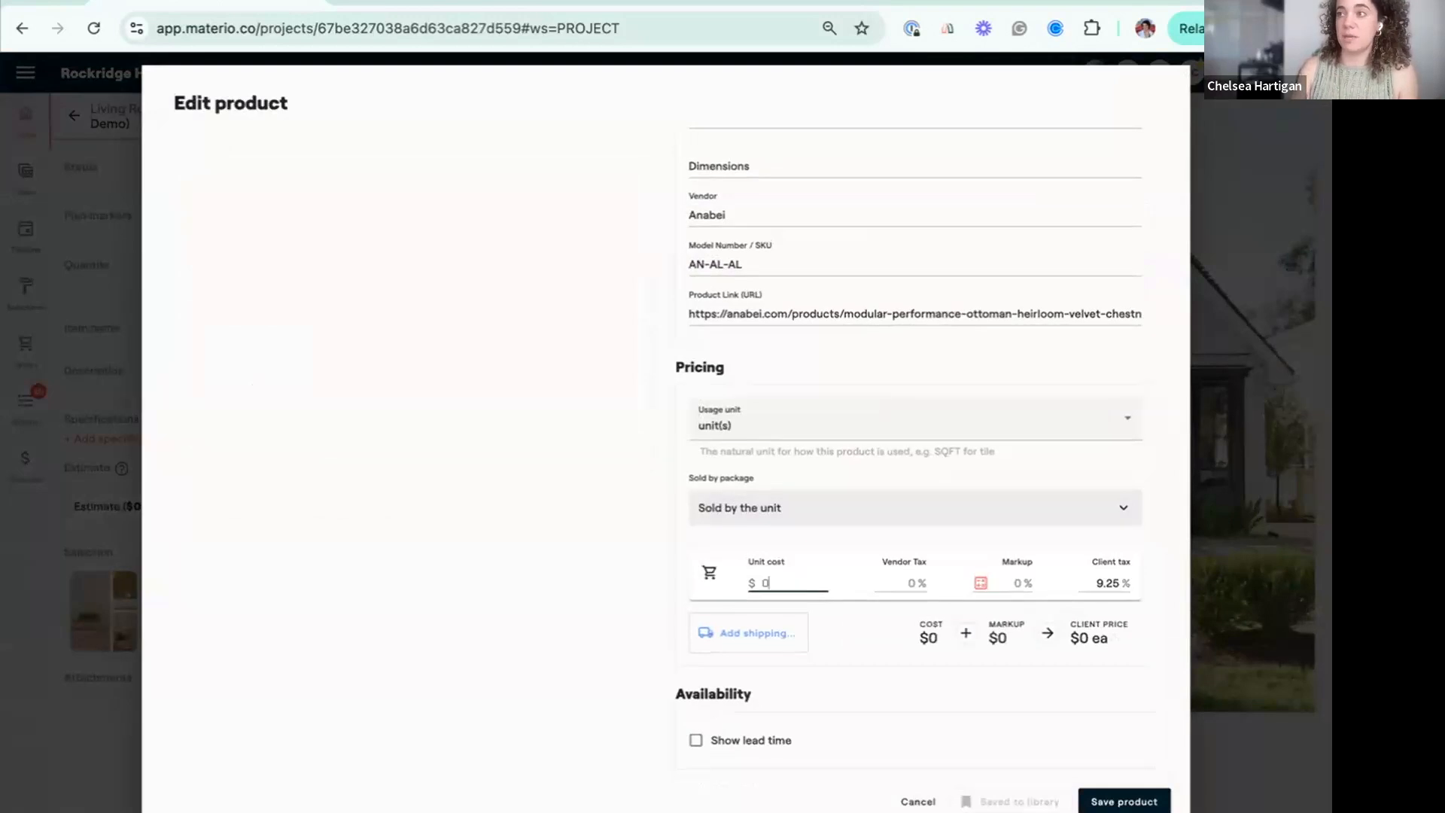
double_click(1091, 576)
text(0)
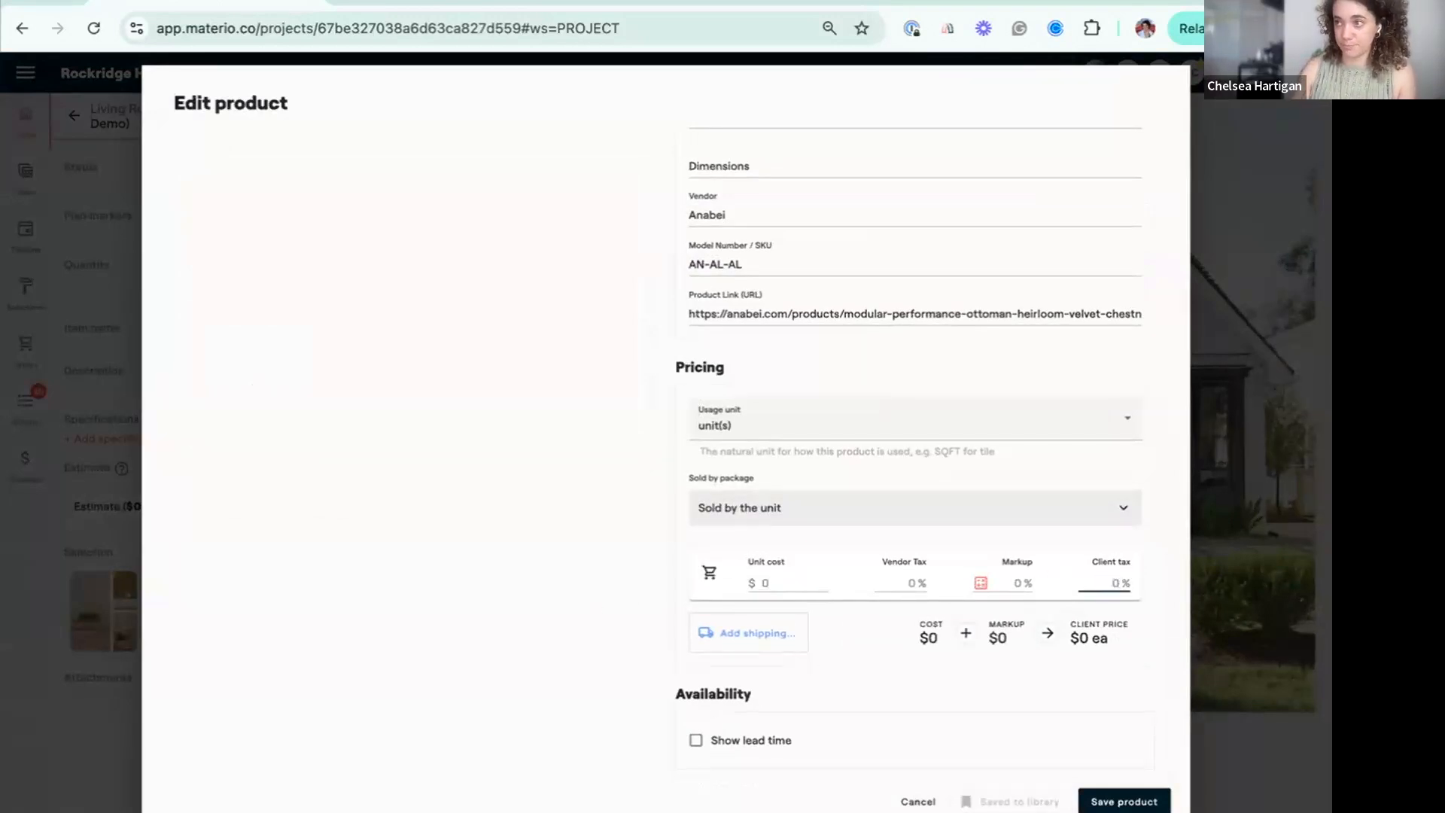
click(1131, 799)
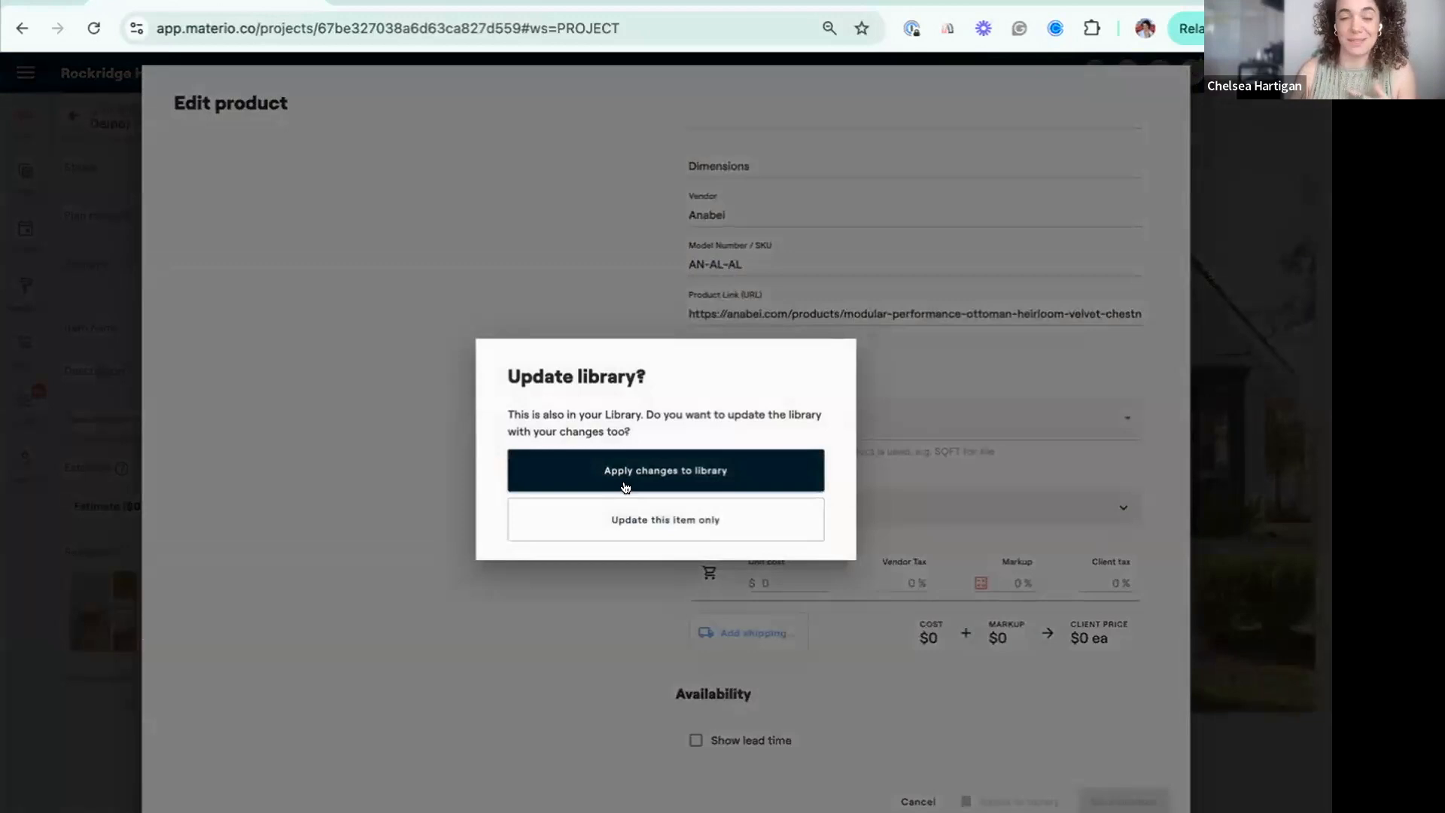
click(752, 519)
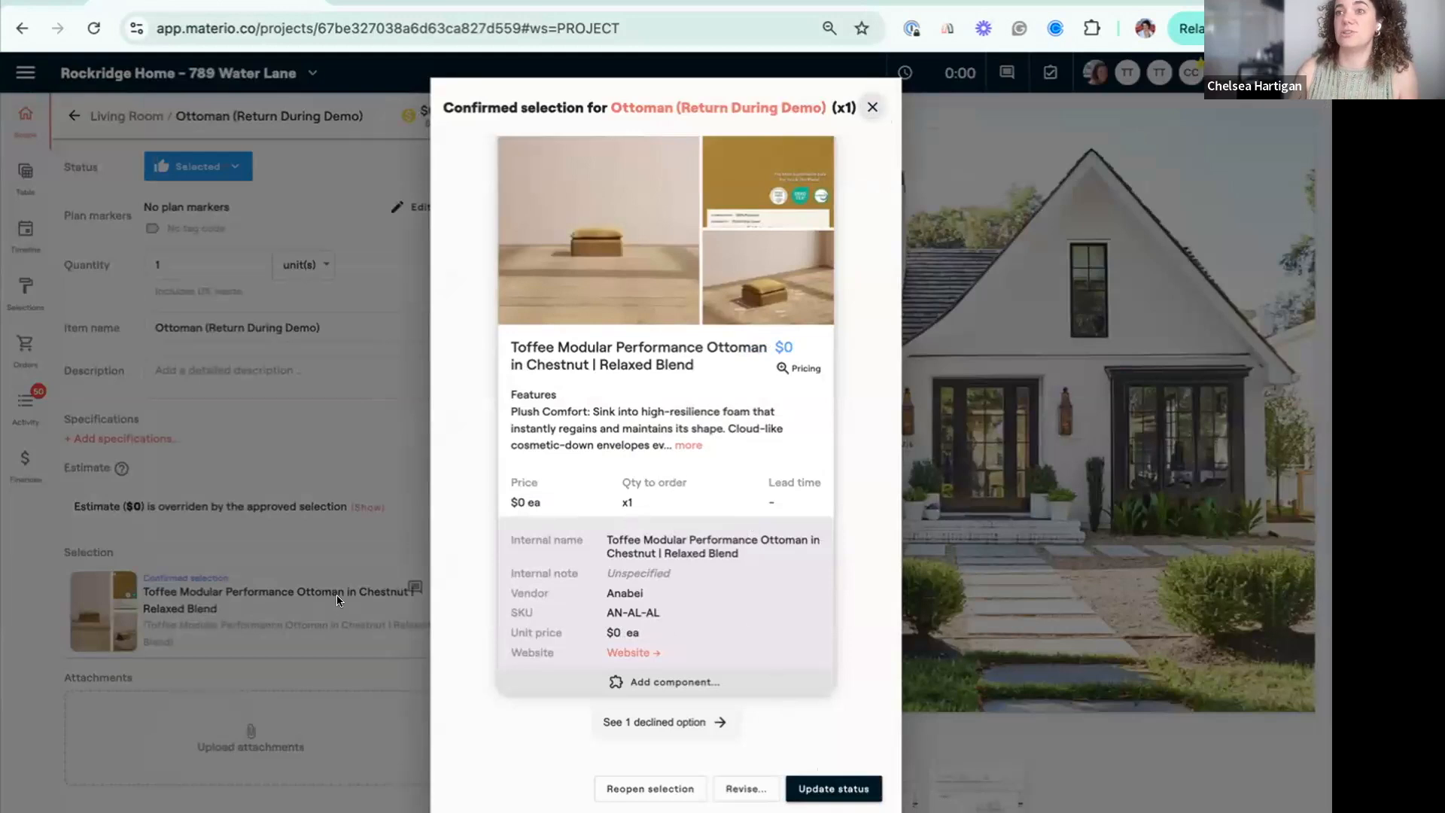
click(867, 109)
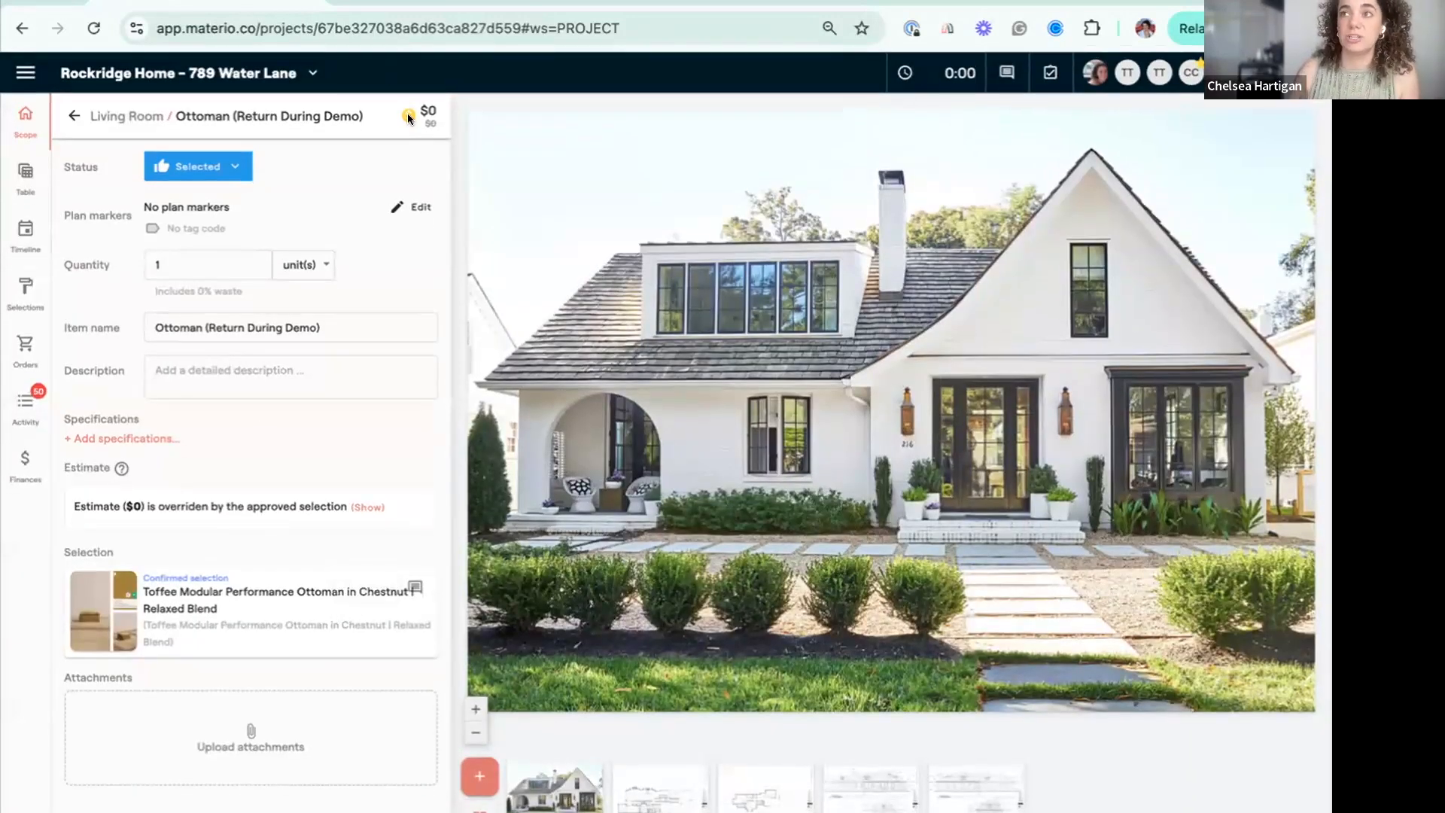
Check the ottoman's confirmed selection for credit due to the client.
mouse_move(348, 587)
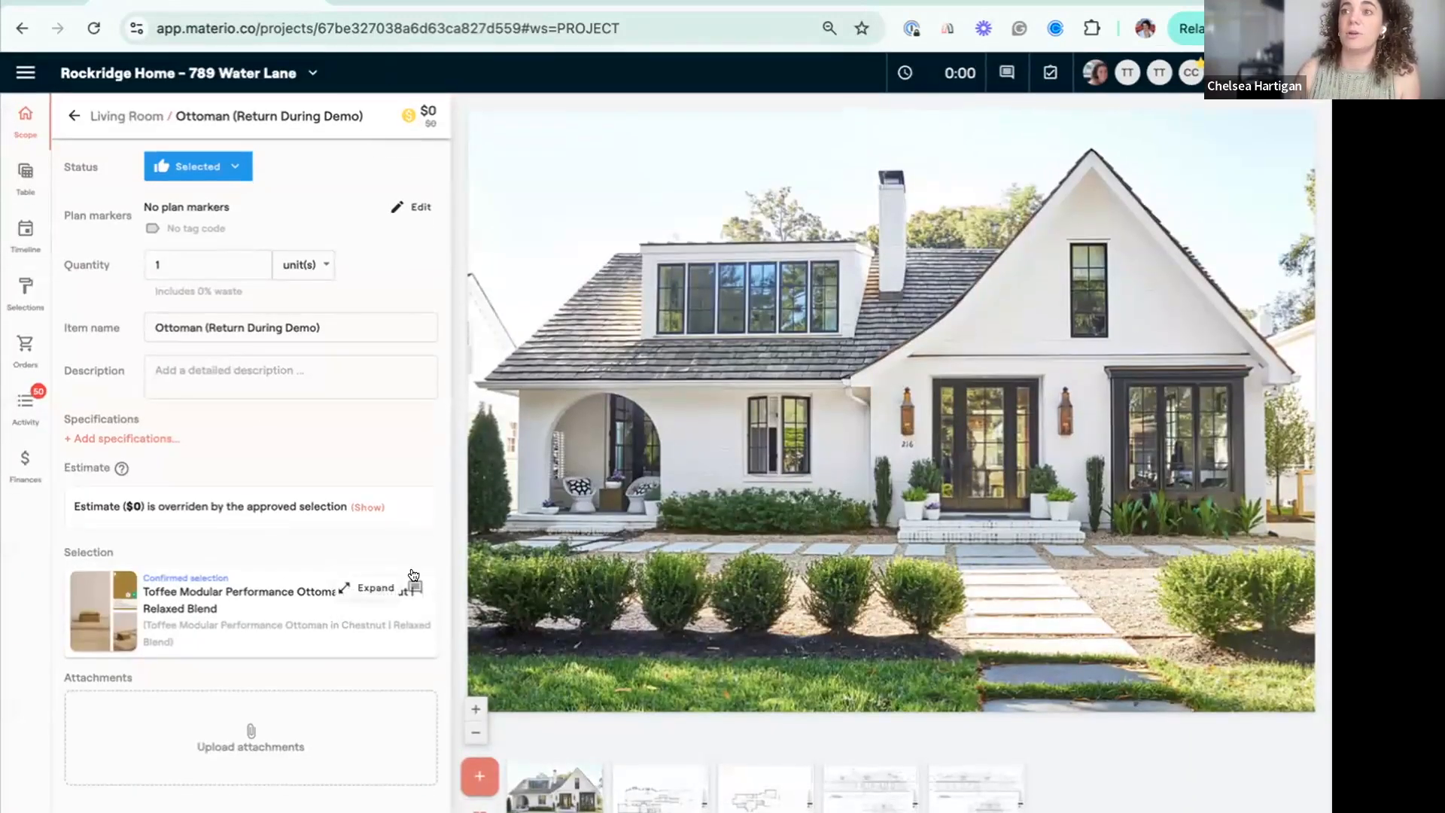
click(367, 587)
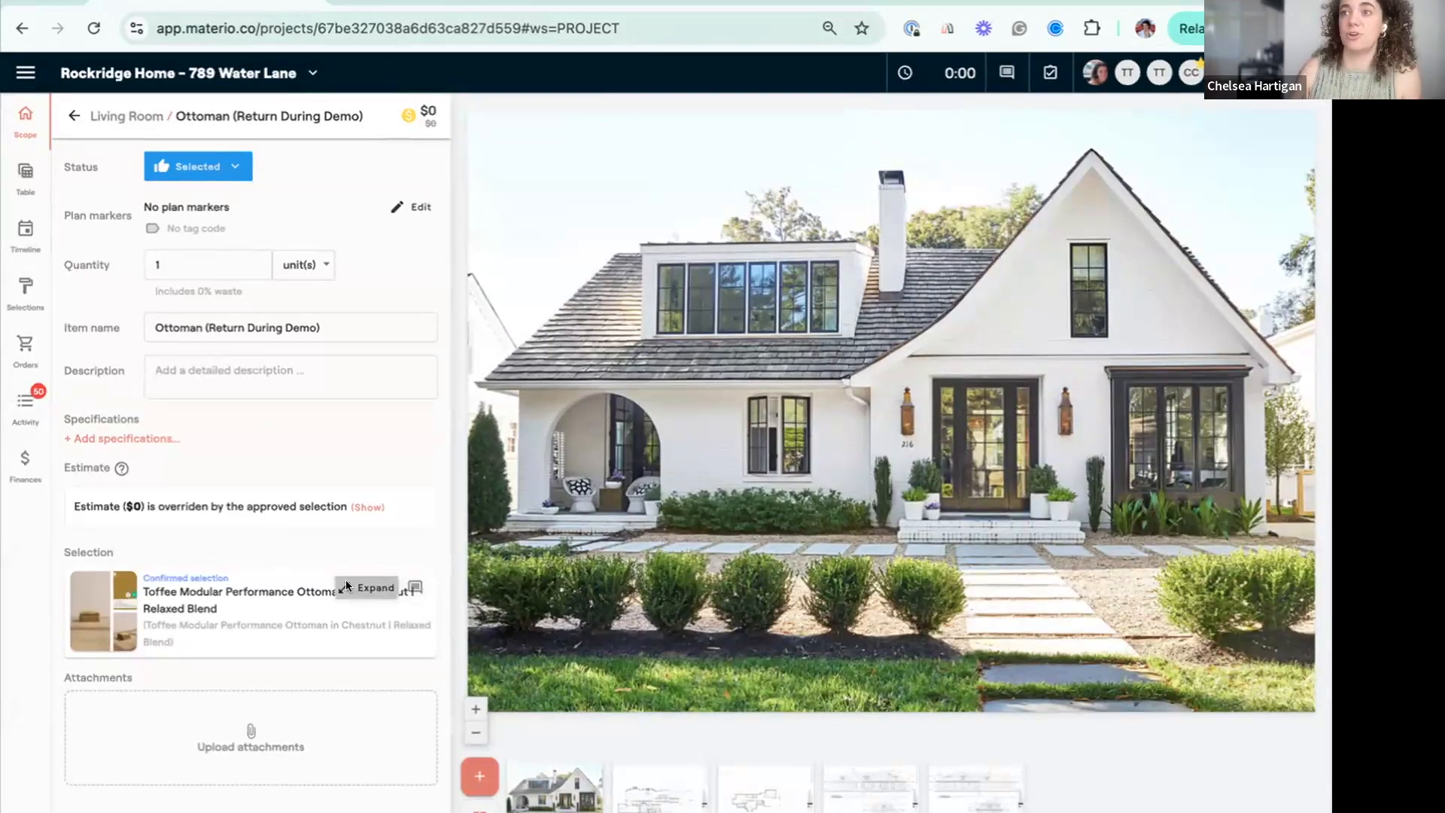
drag(502, 164, 675, 168)
click(675, 169)
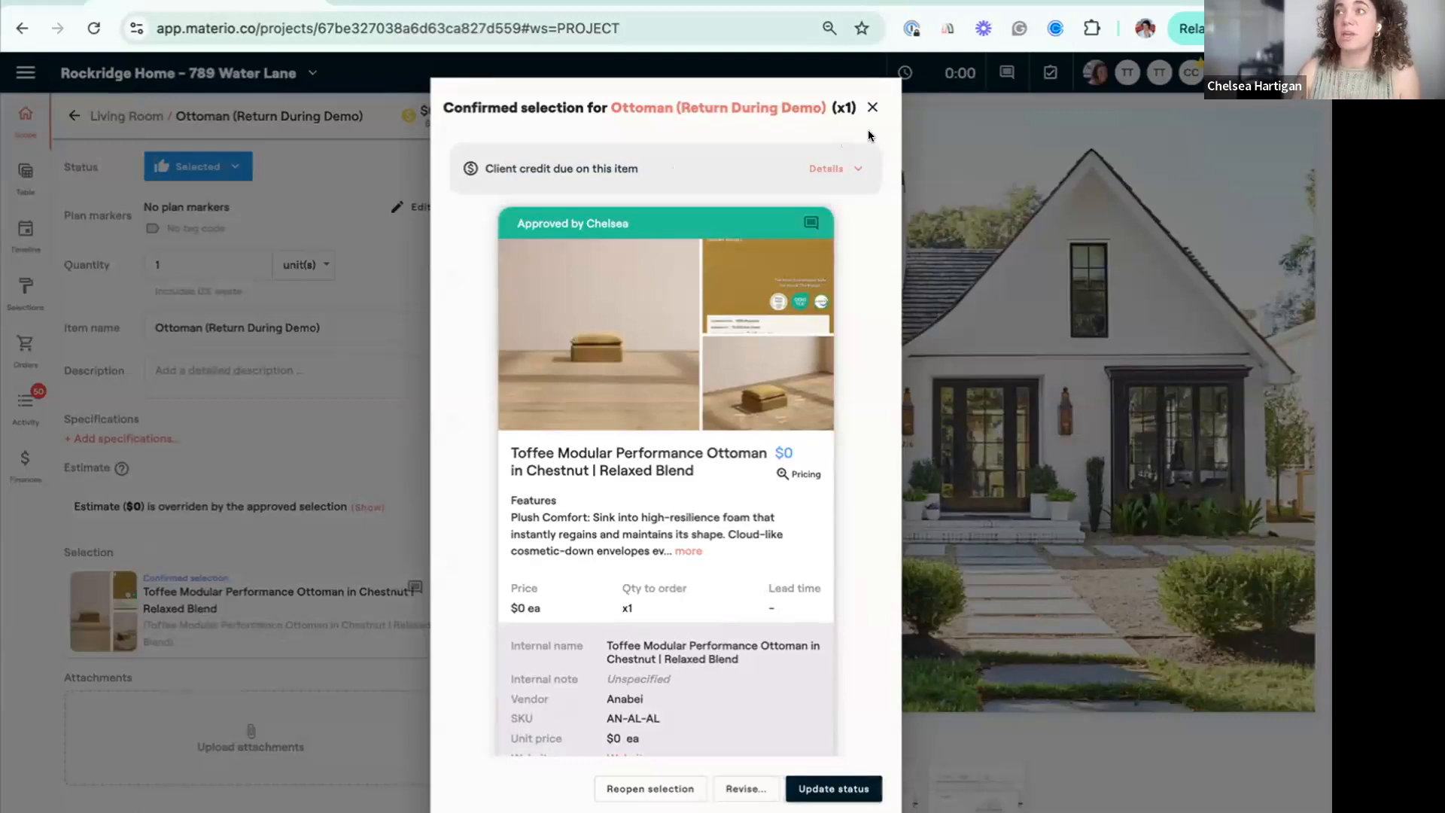
click(869, 105)
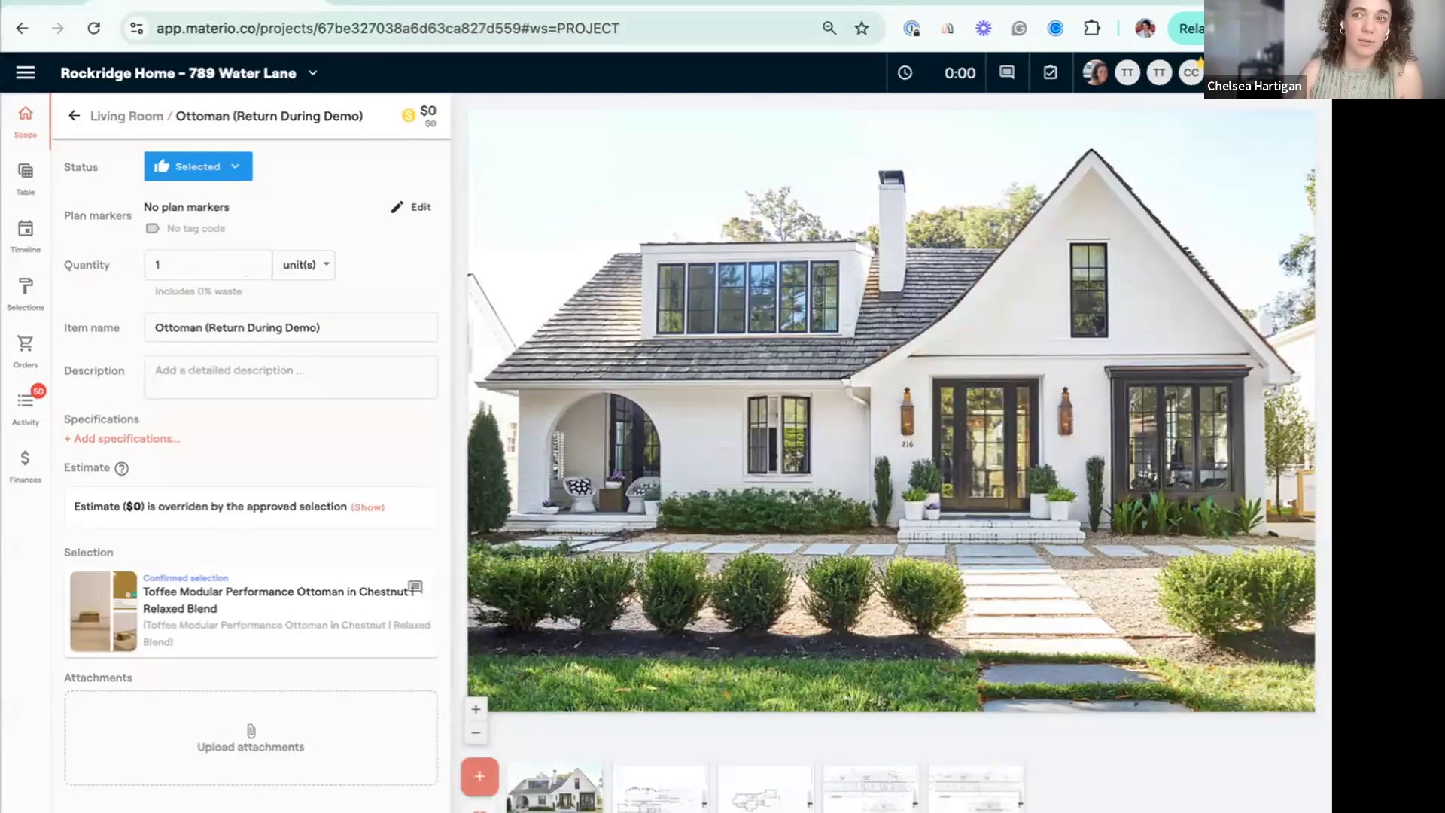
Draft a new credit in the project finances and add Ottoman (Return During Demo) from the project scope.
click(24, 460)
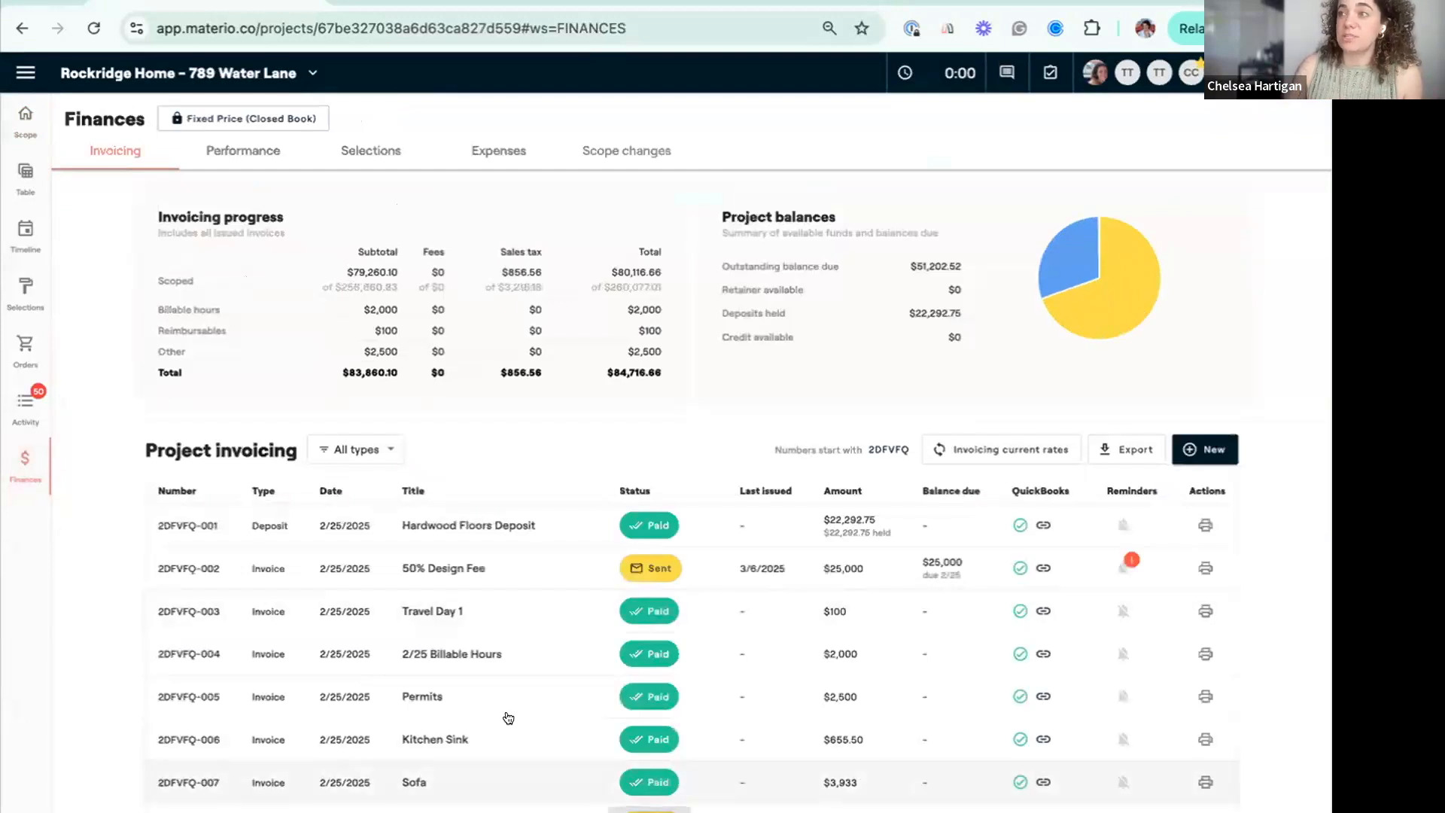
scroll(509, 717, down, 3)
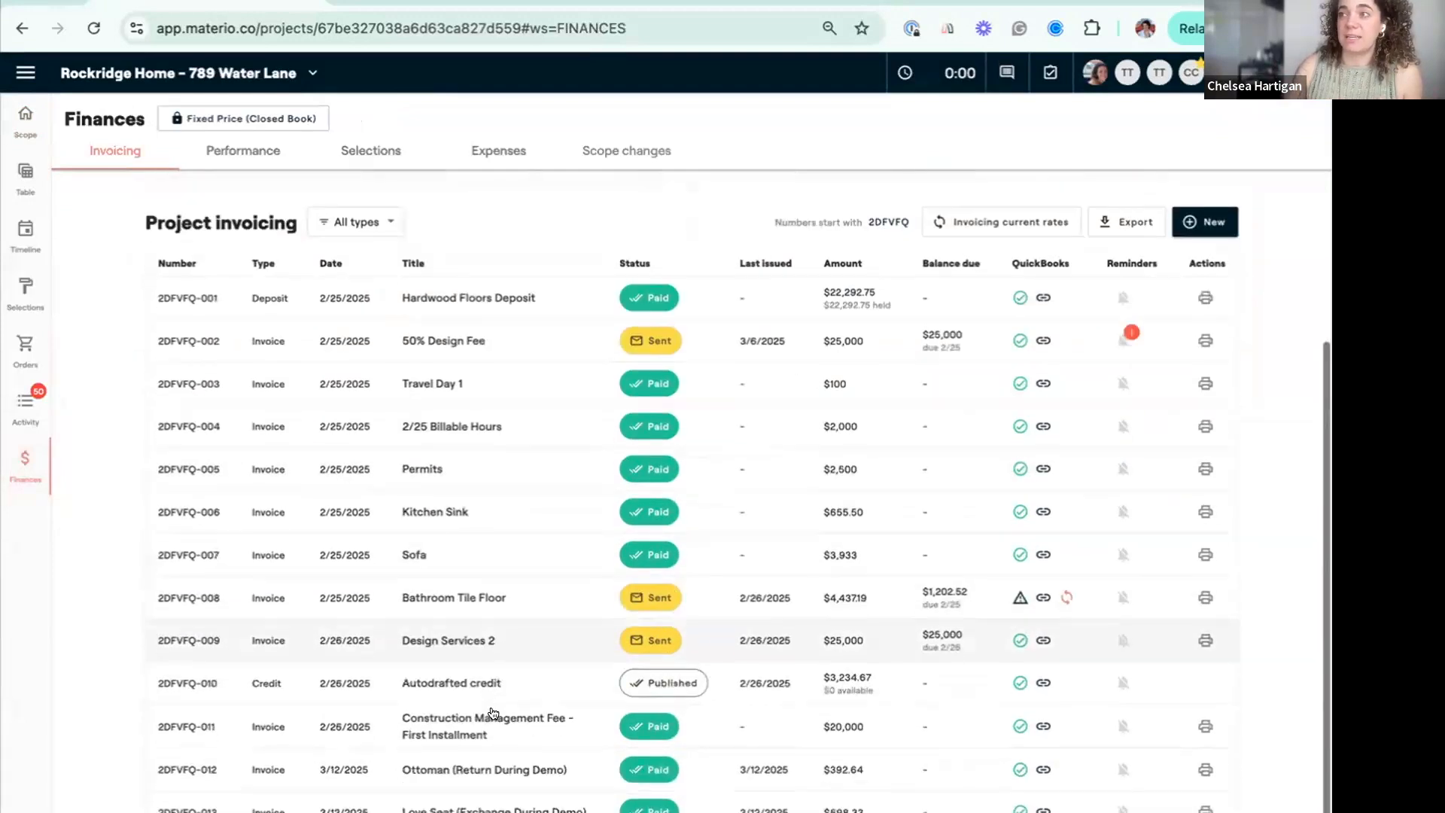
click(1210, 225)
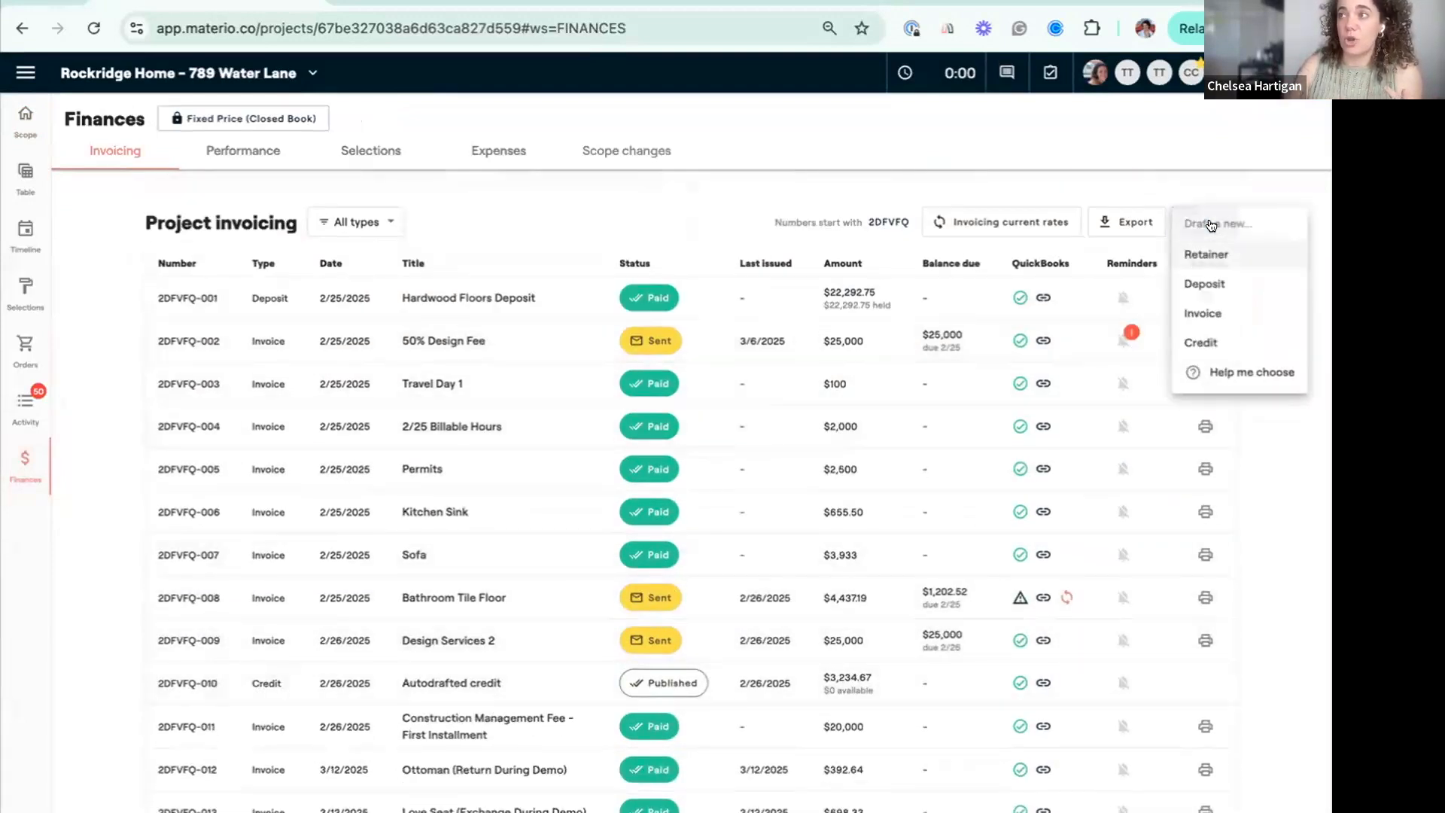
click(1216, 340)
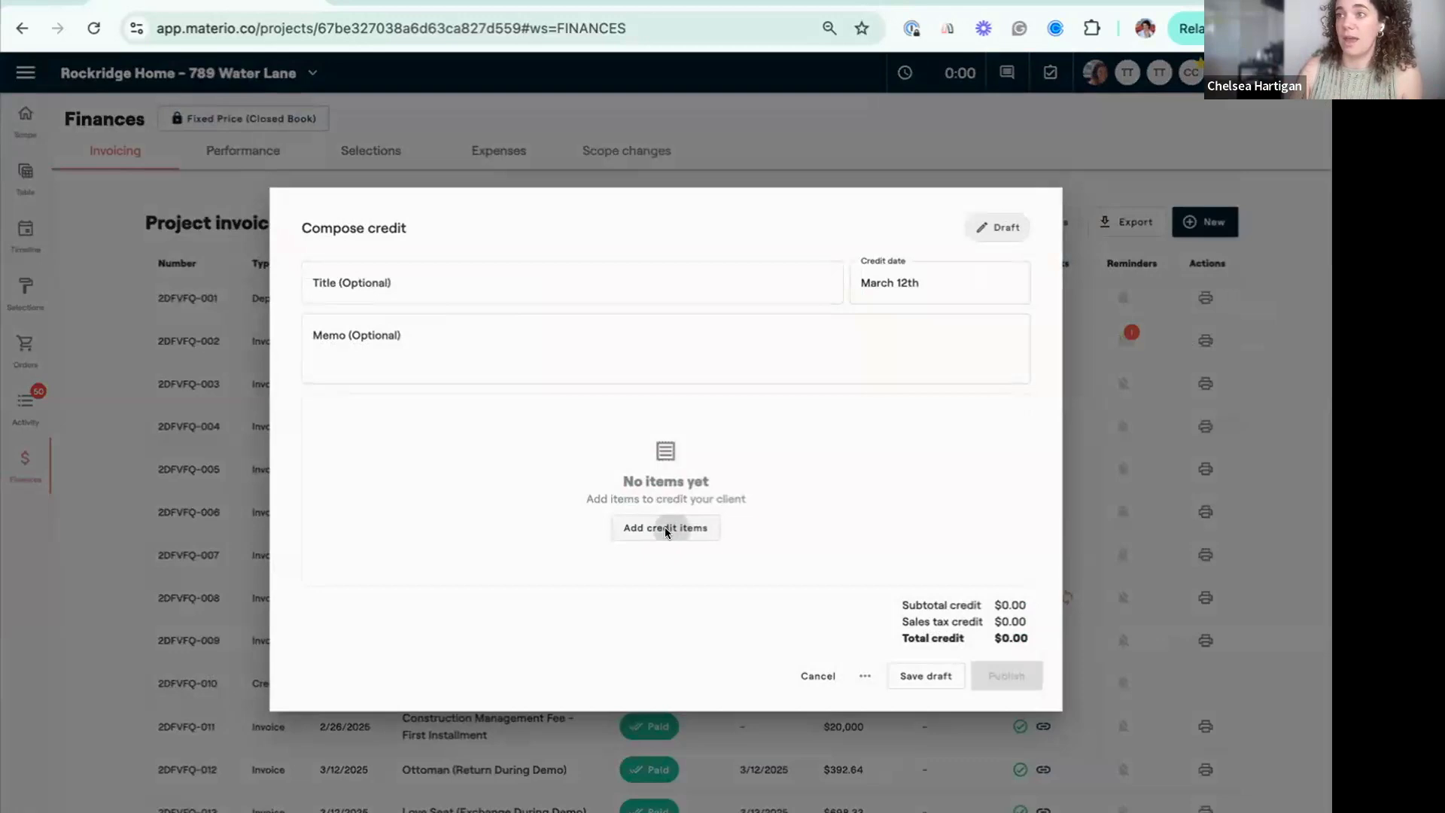
click(665, 529)
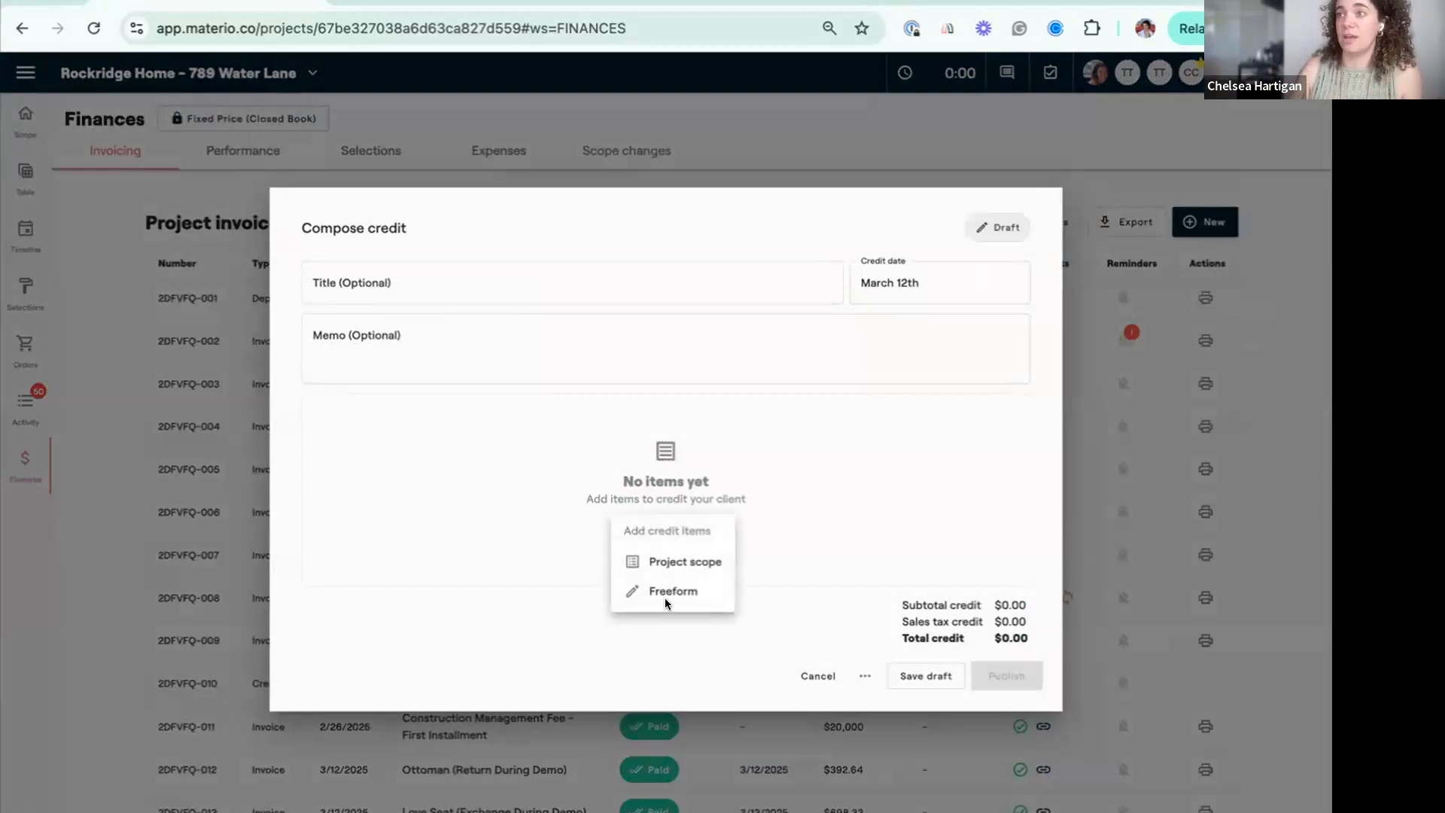
click(698, 567)
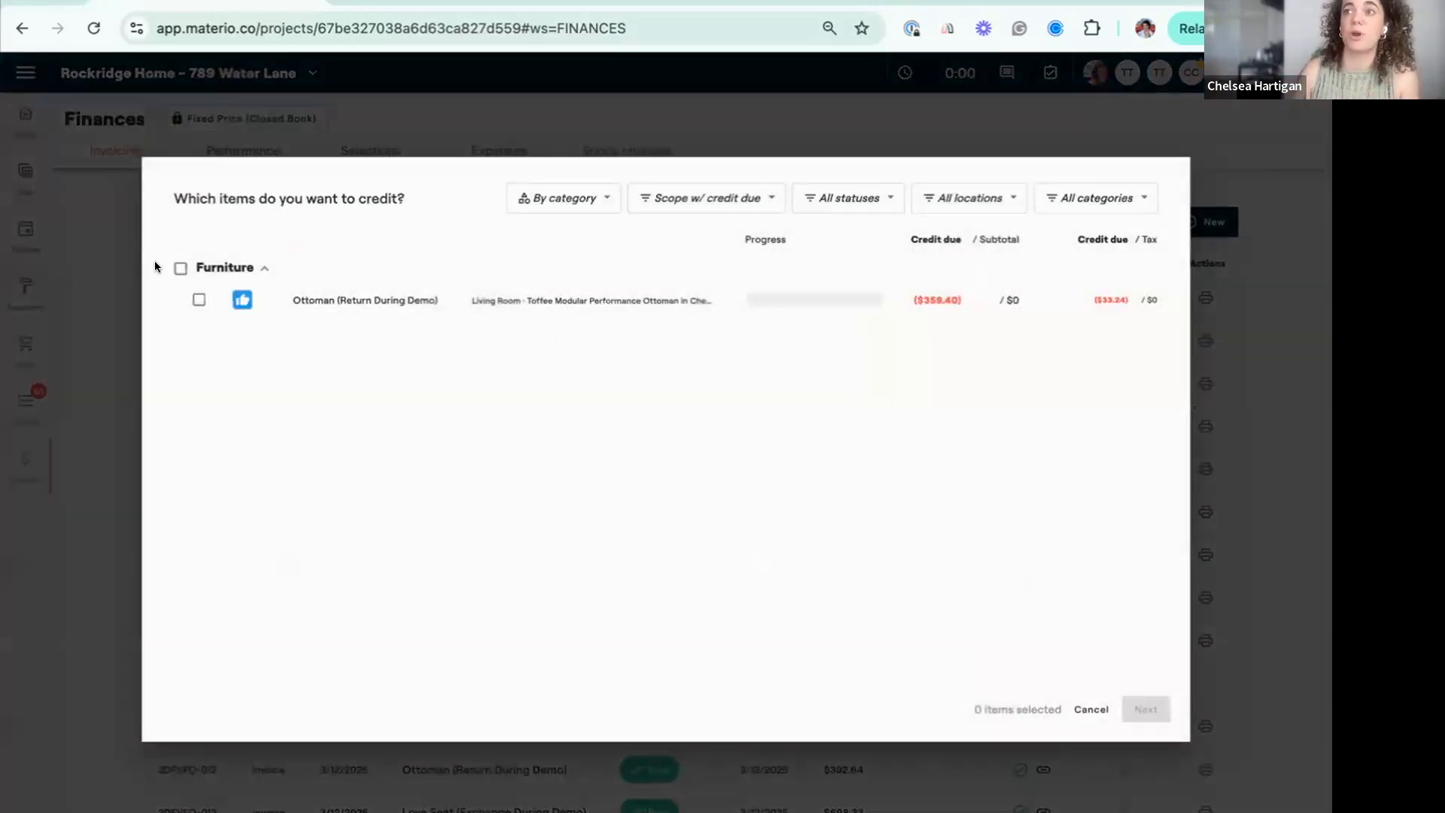
click(192, 295)
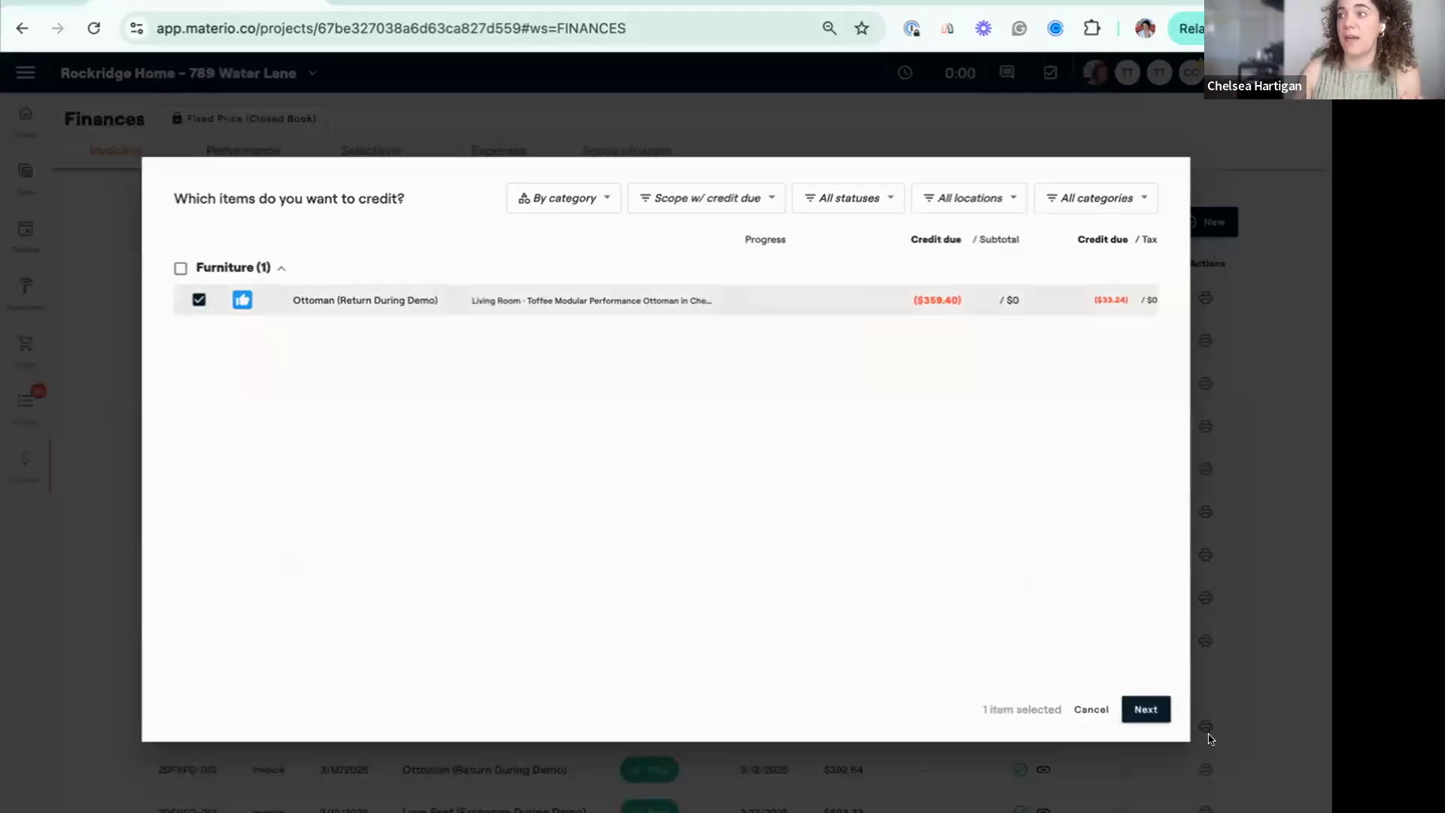
click(1133, 711)
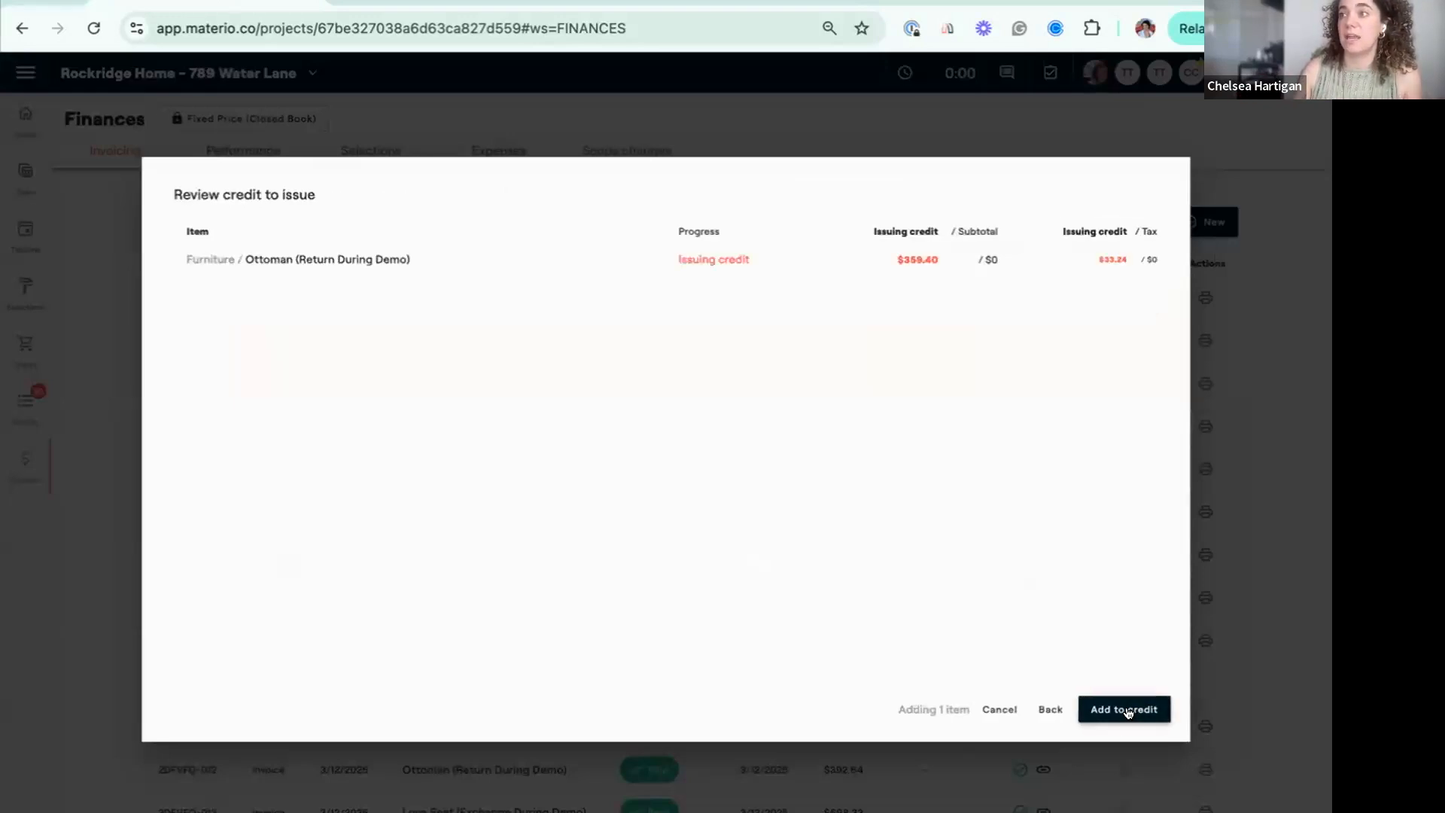
click(1129, 709)
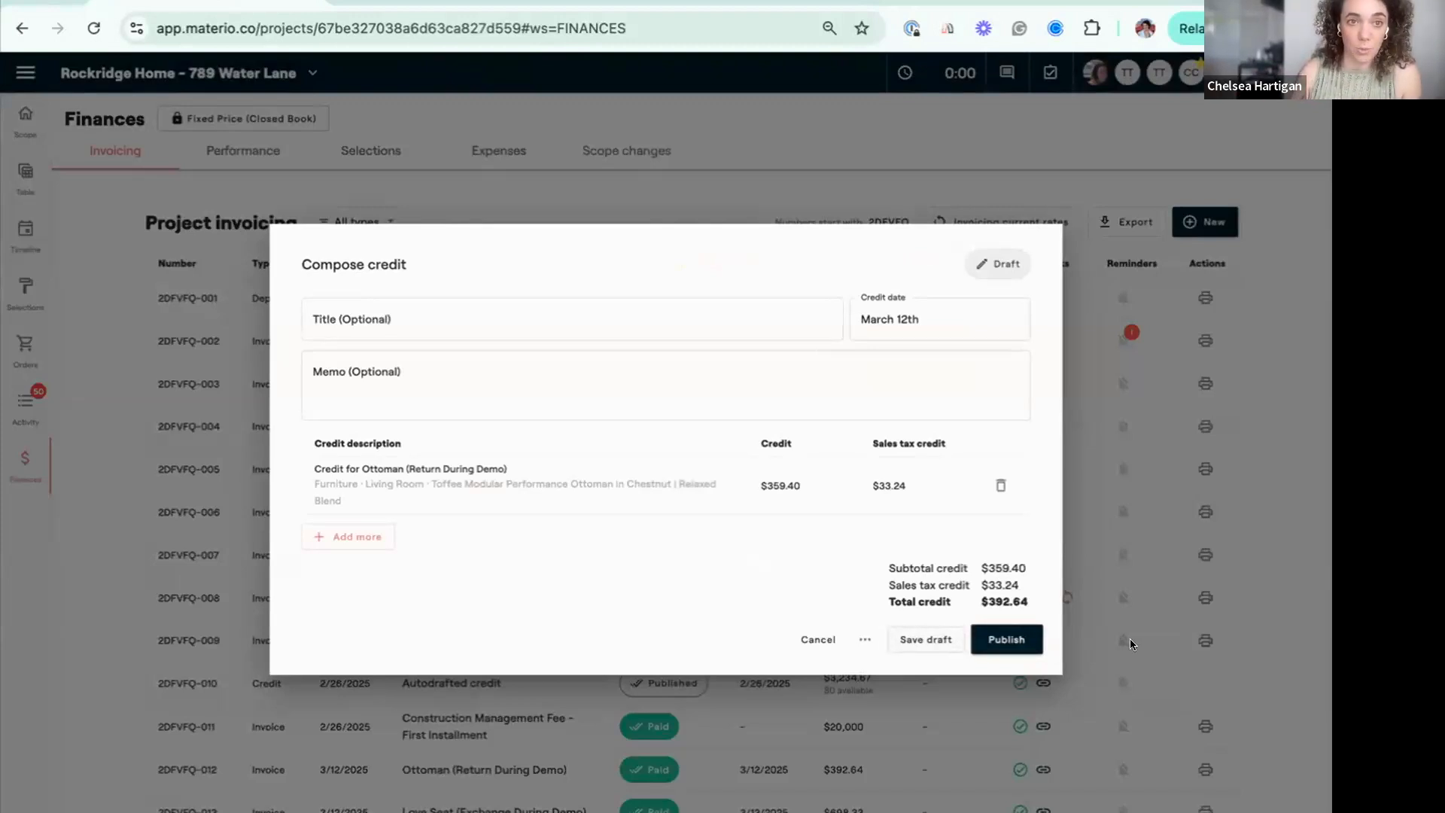
Publish the ottoman credit and review the invoicing list and the project balances.
click(1006, 639)
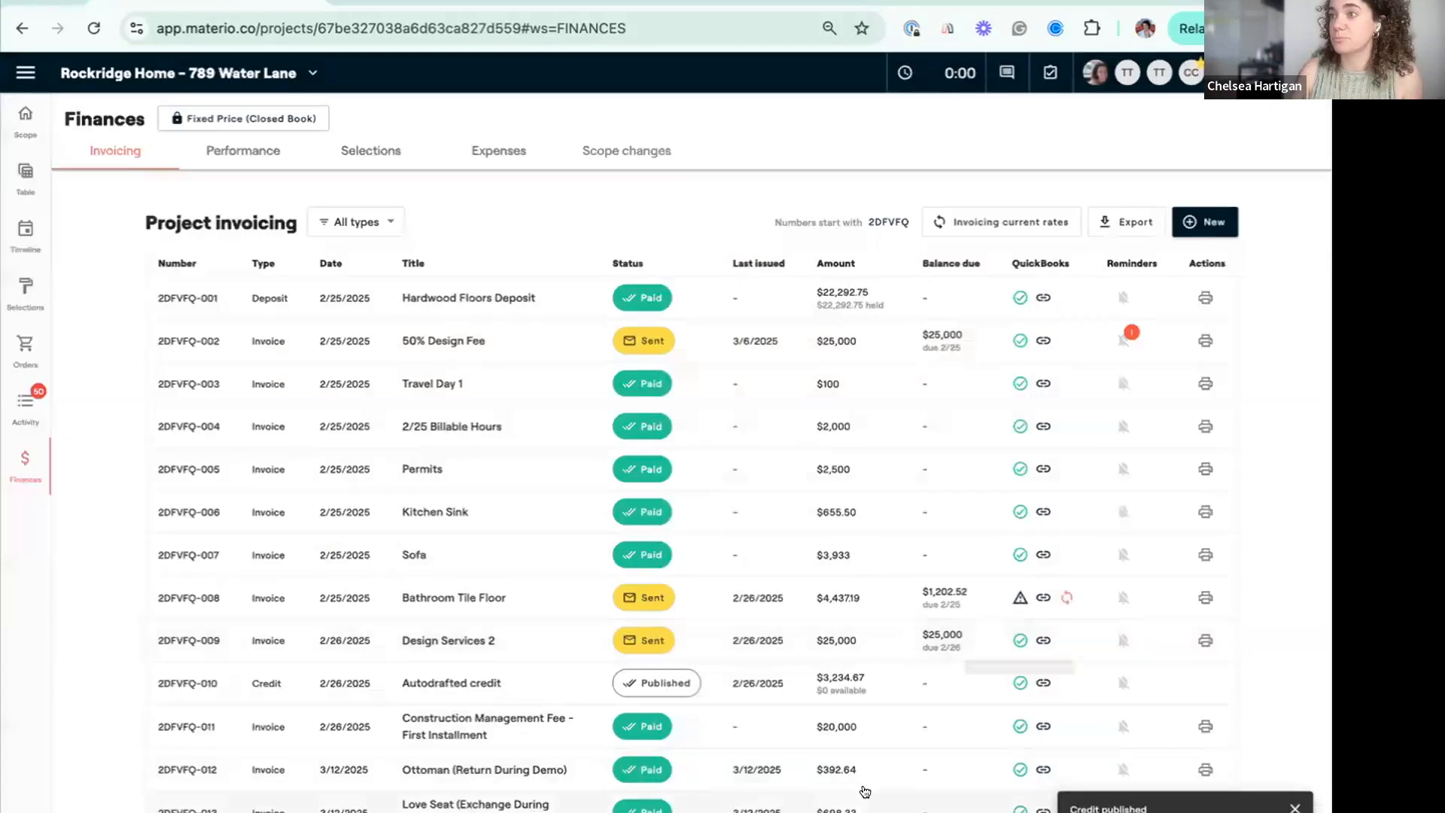
scroll(850, 790, down, 1)
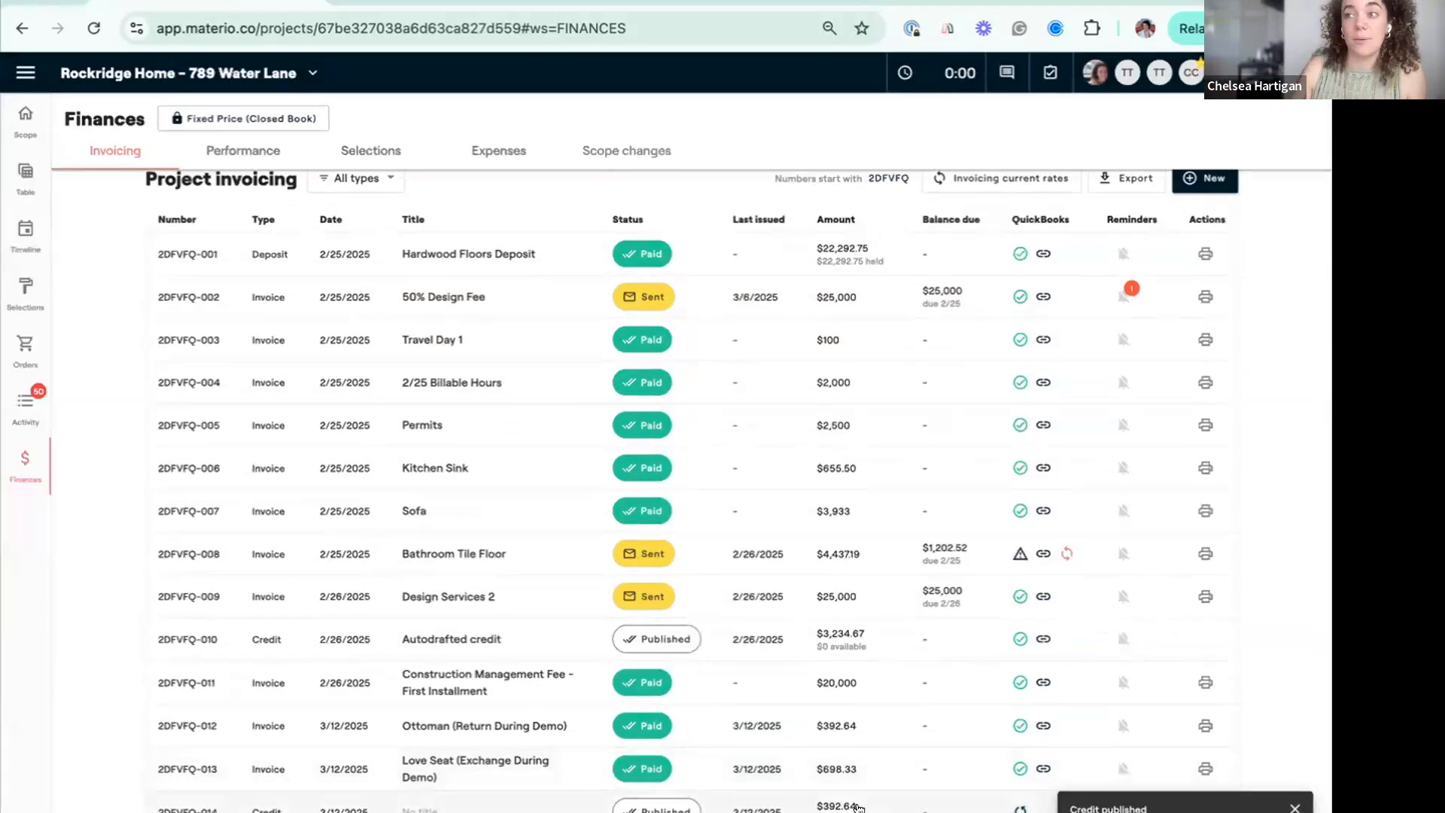
scroll(1023, 260, up, 4)
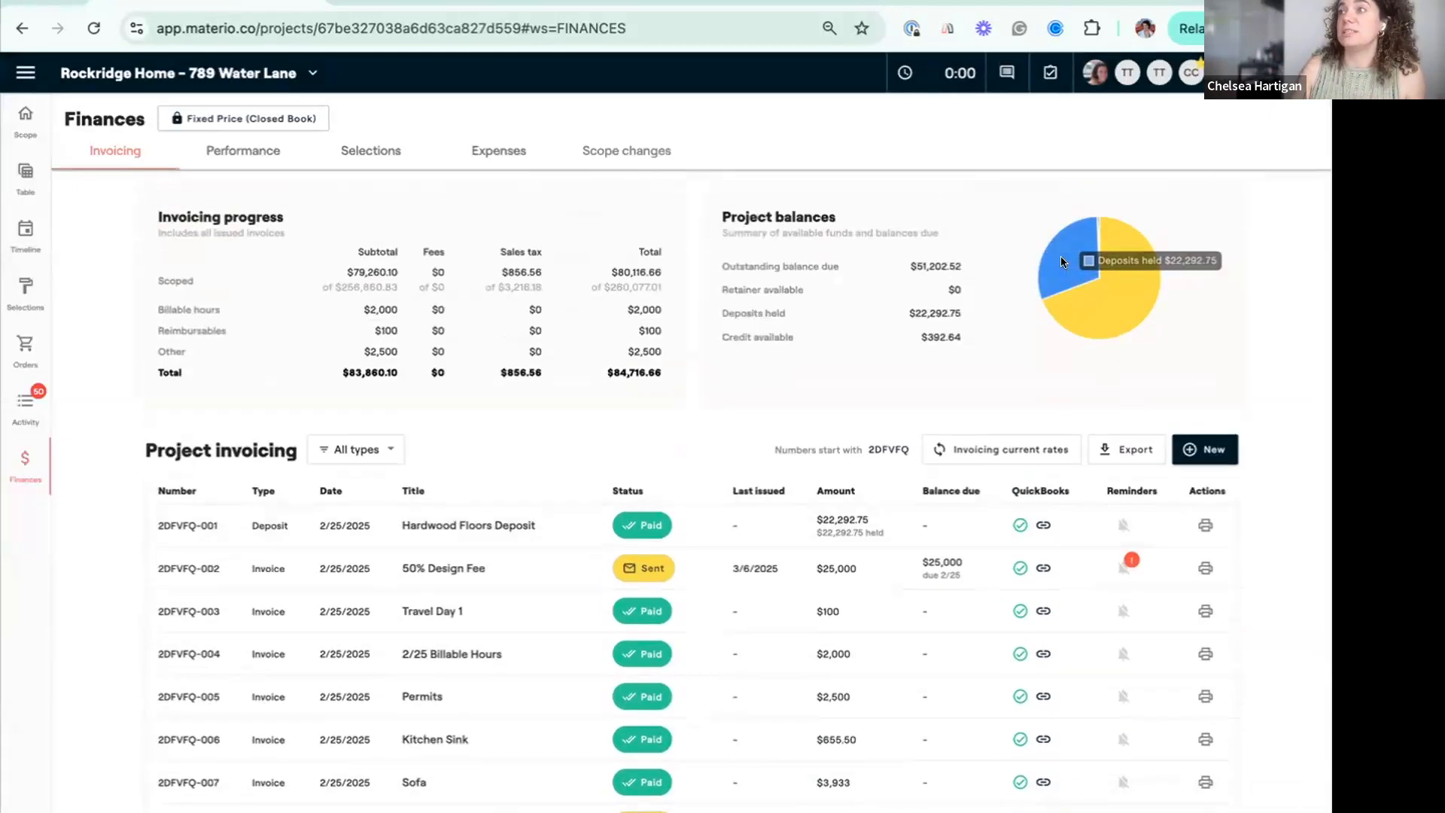
scroll(1219, 606, down, 1)
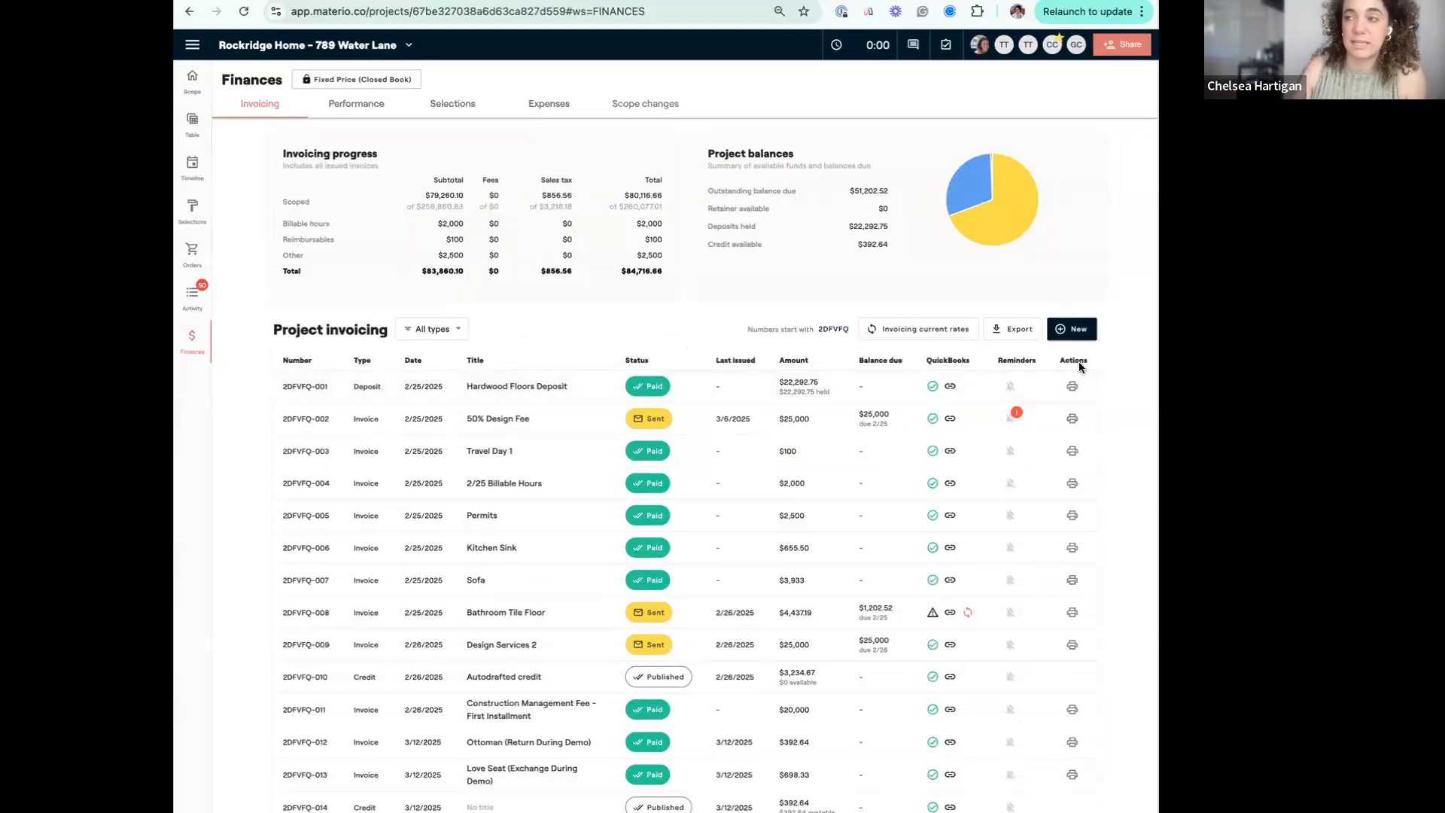
Draft a new invoice from the project scope for the full remaining balance of the Refrigerator.
click(1074, 338)
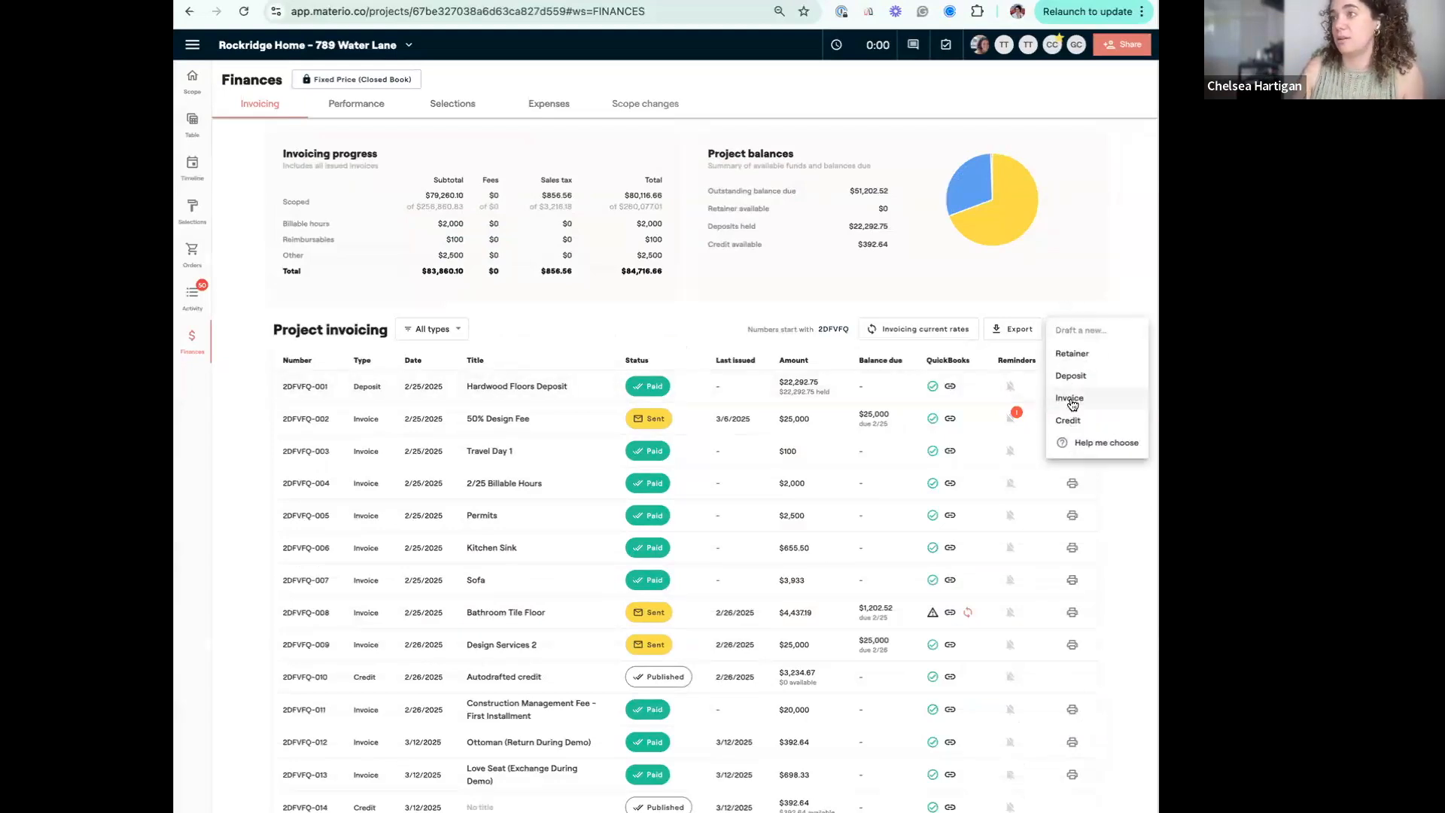
click(1069, 397)
click(673, 519)
click(684, 545)
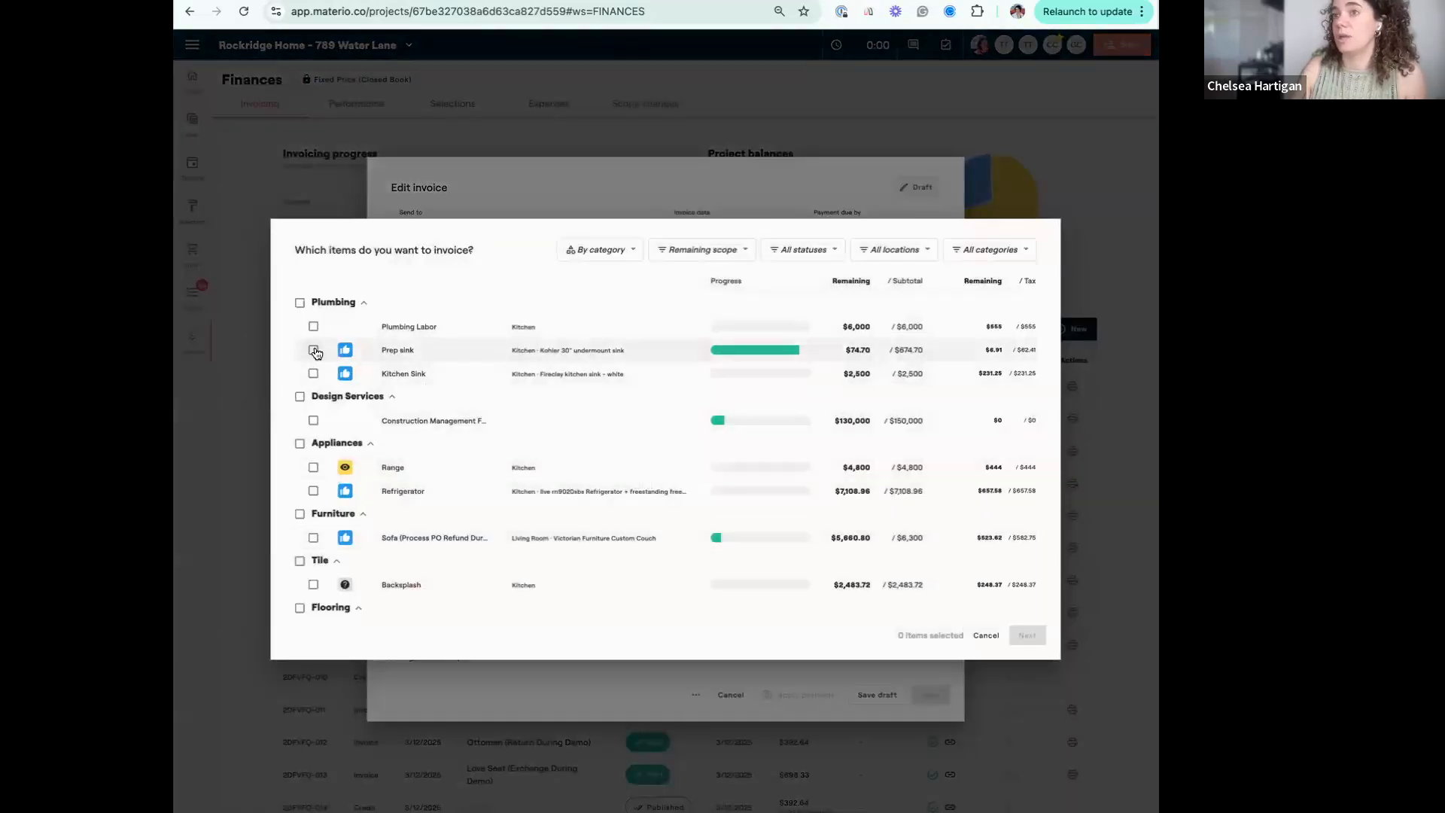
click(314, 491)
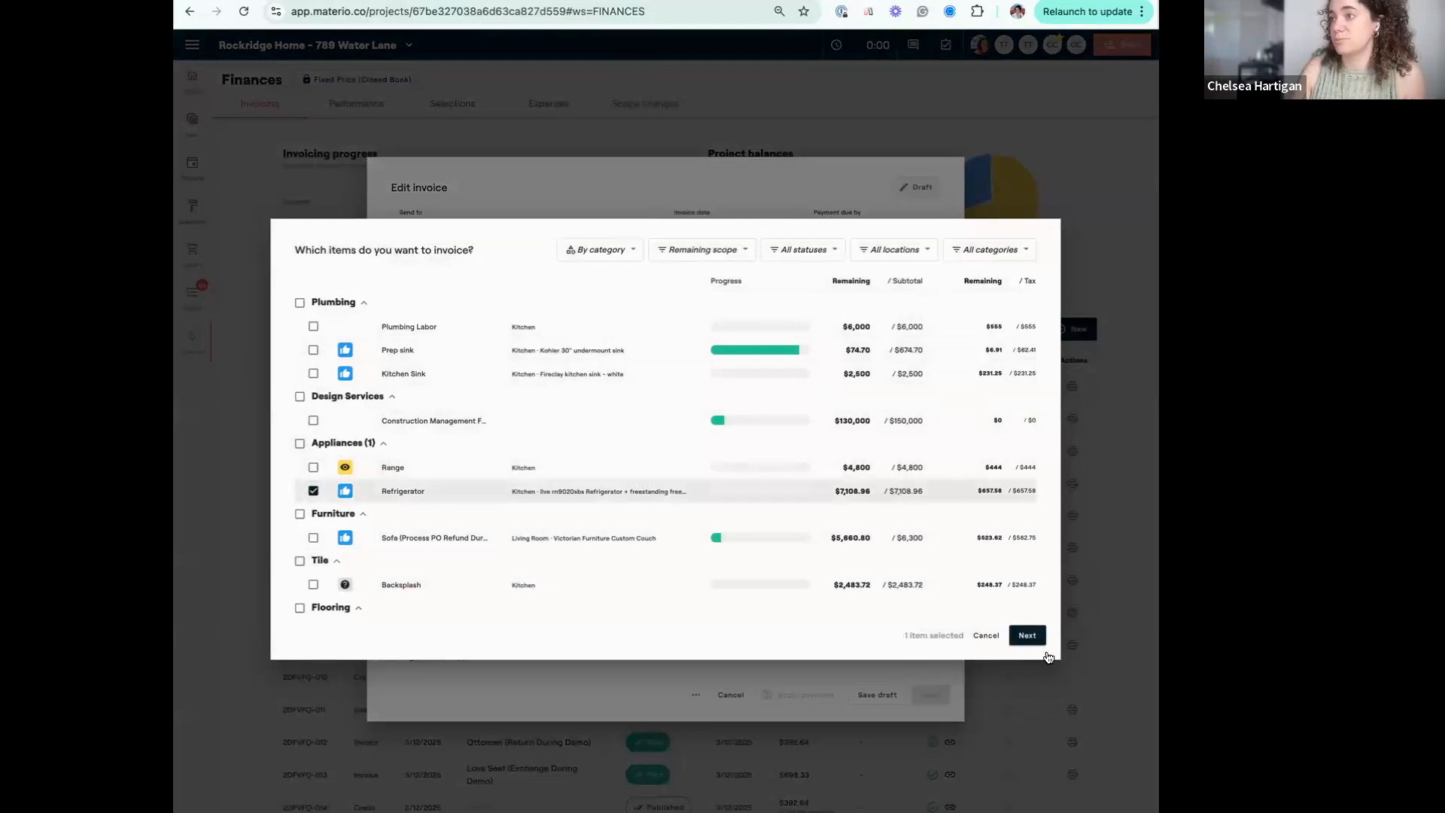
click(1027, 637)
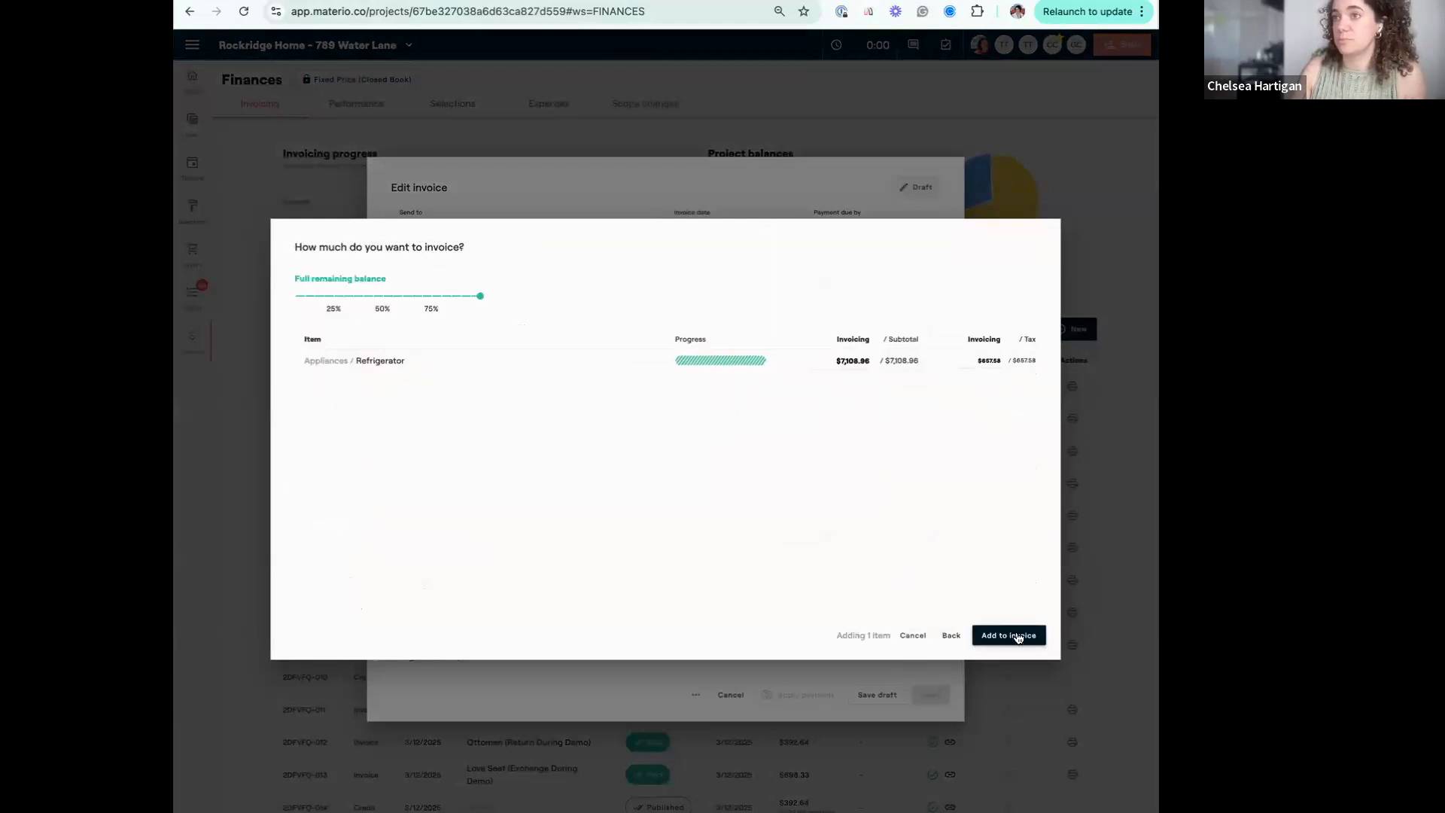
click(1016, 636)
Title the invoice "Fridge Invoice", save it as a draft and reopen it from the invoicing list.
click(472, 344)
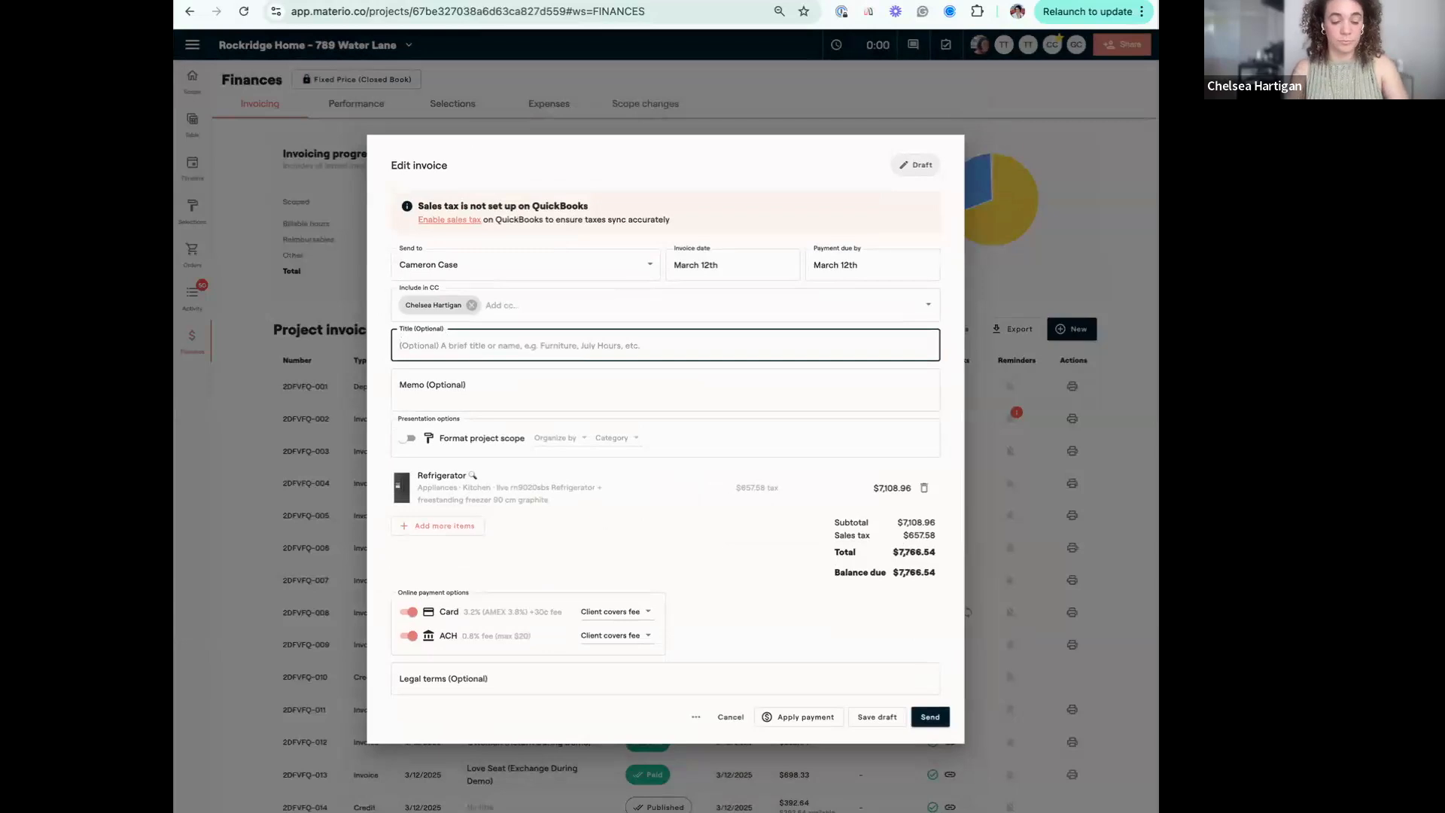
text(Fridge Invoice)
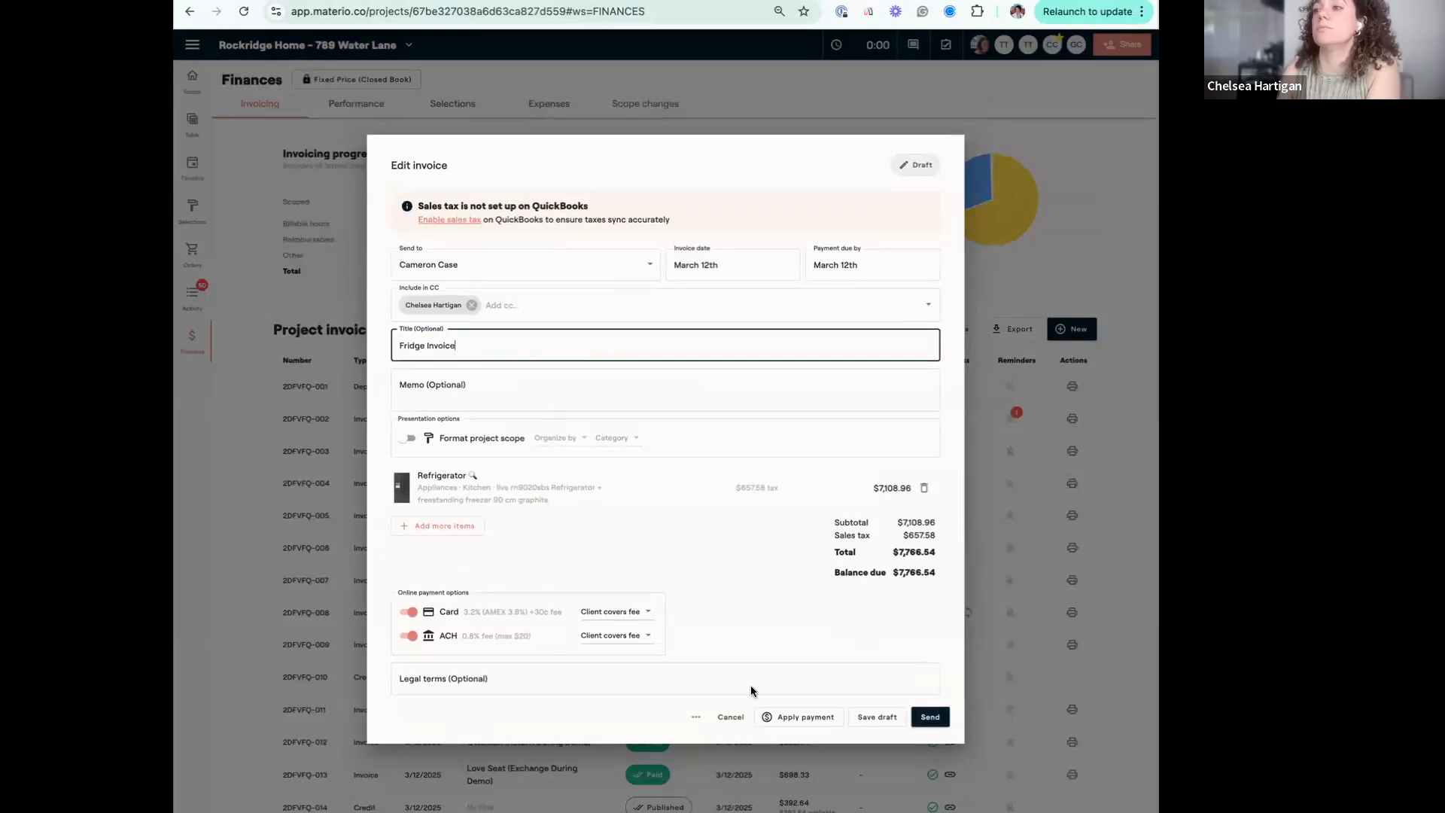
click(877, 717)
scroll(813, 749, down, 1)
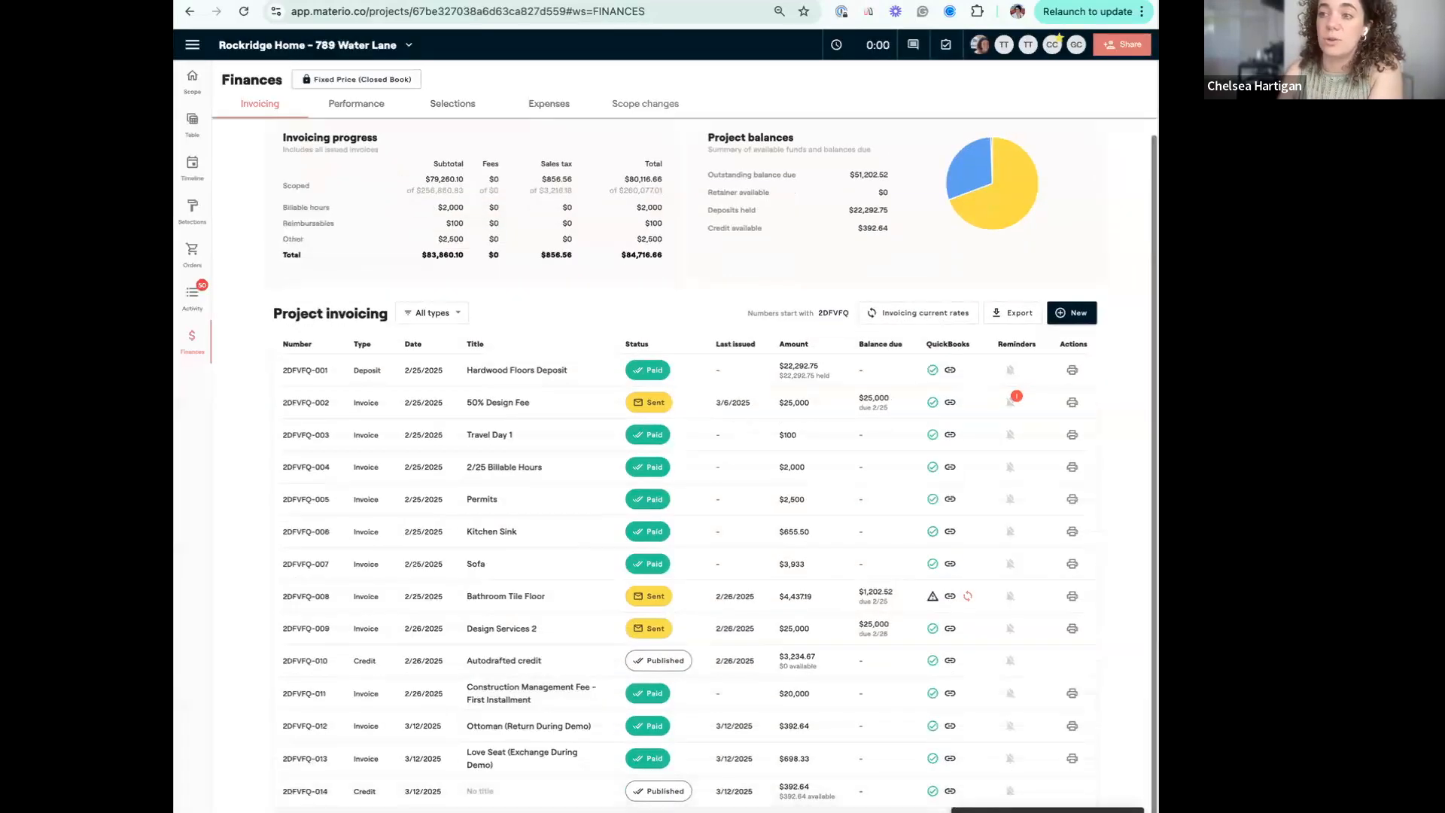
click(828, 810)
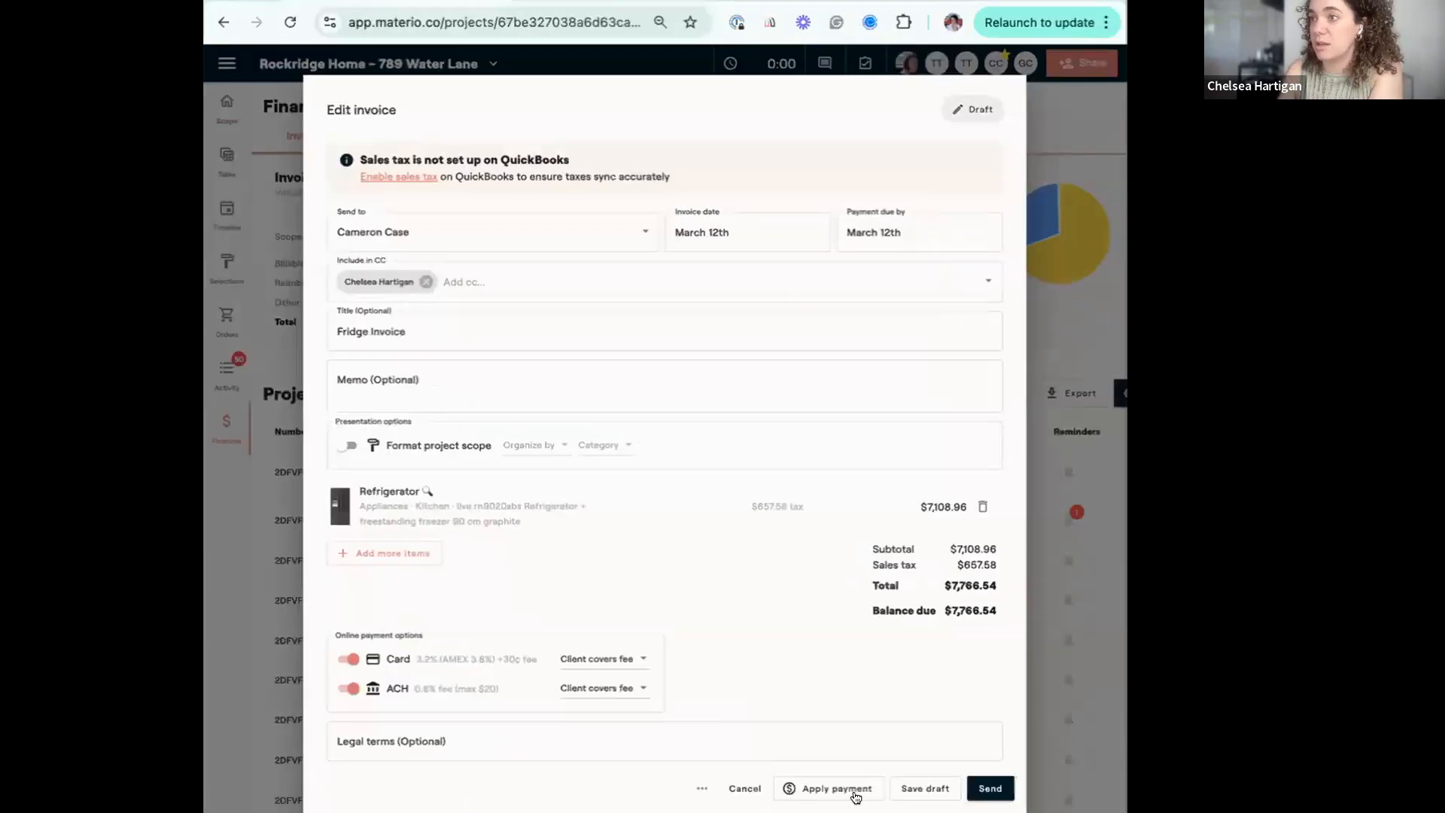
Try to apply the available client credit to the Fridge Invoice with the applied amount left blank.
click(801, 717)
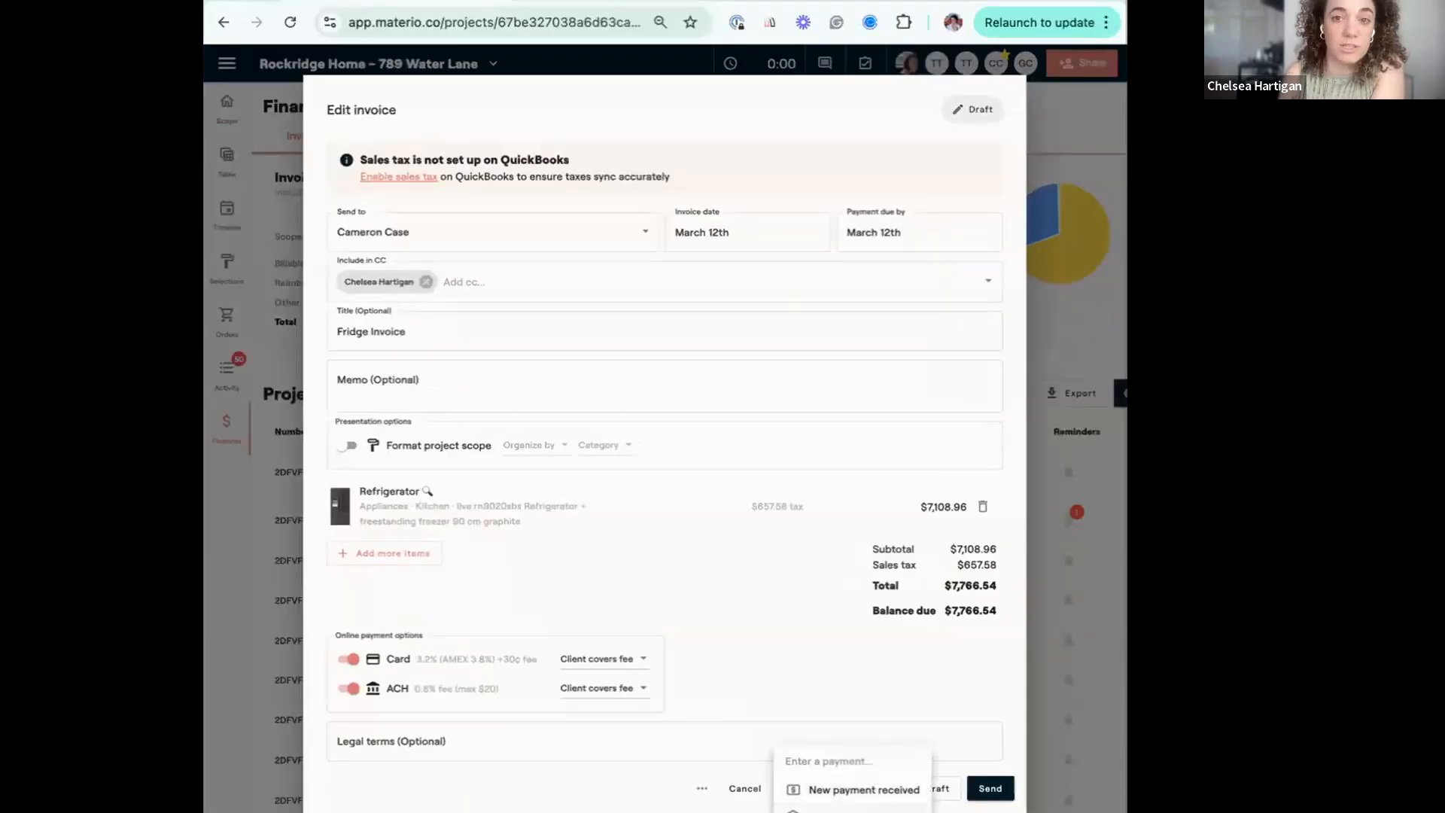
click(850, 811)
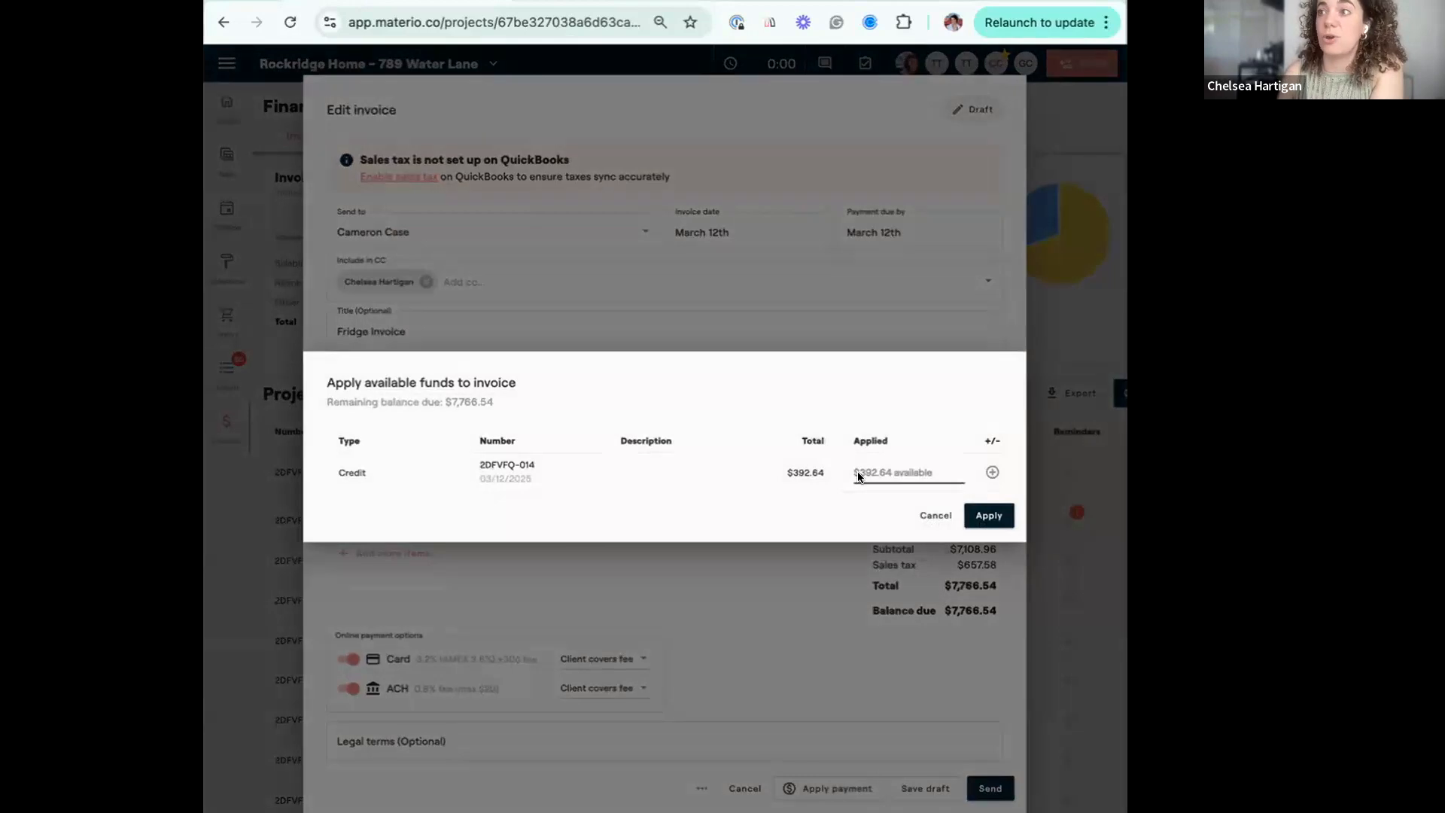
click(875, 469)
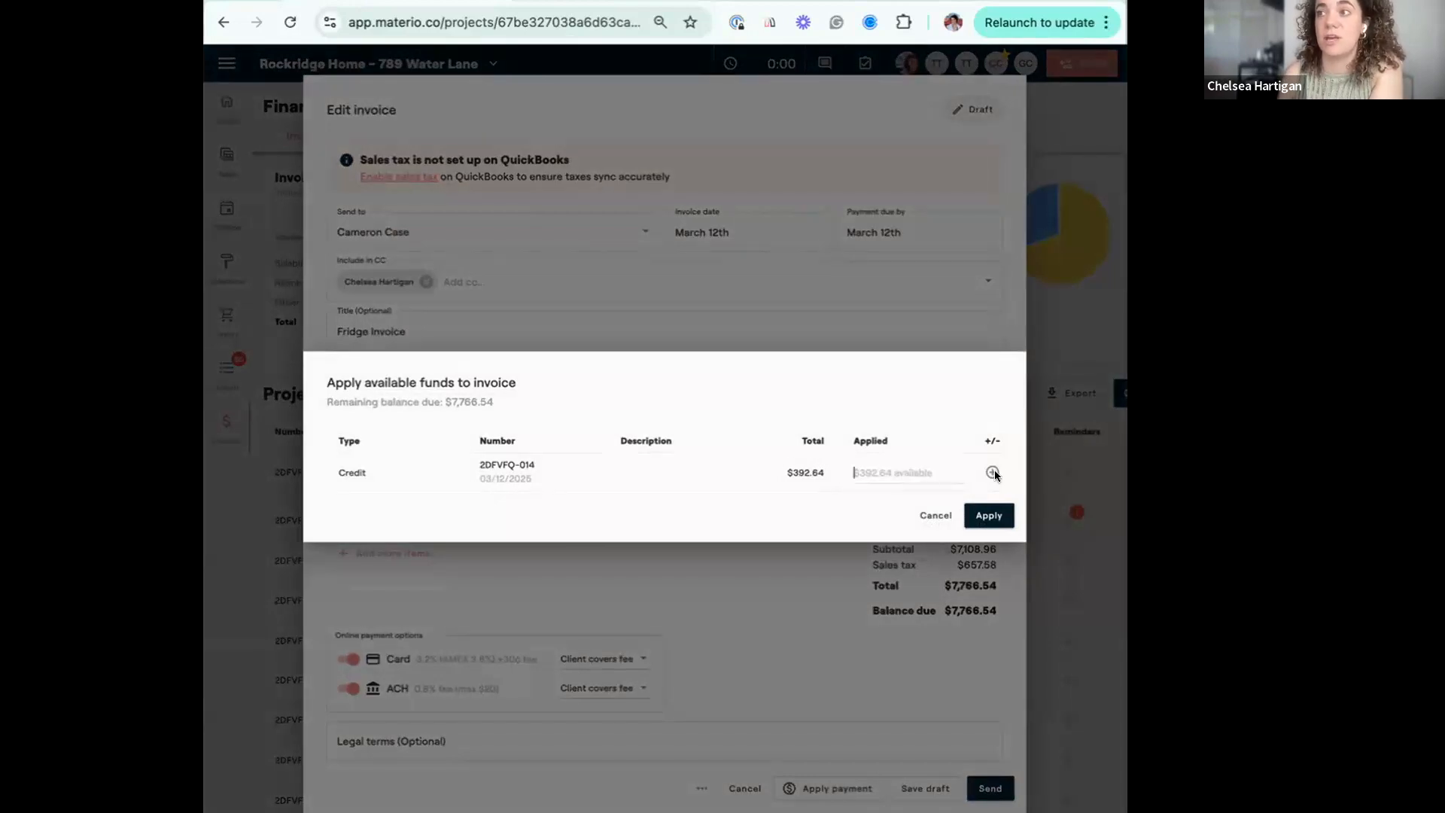
click(986, 514)
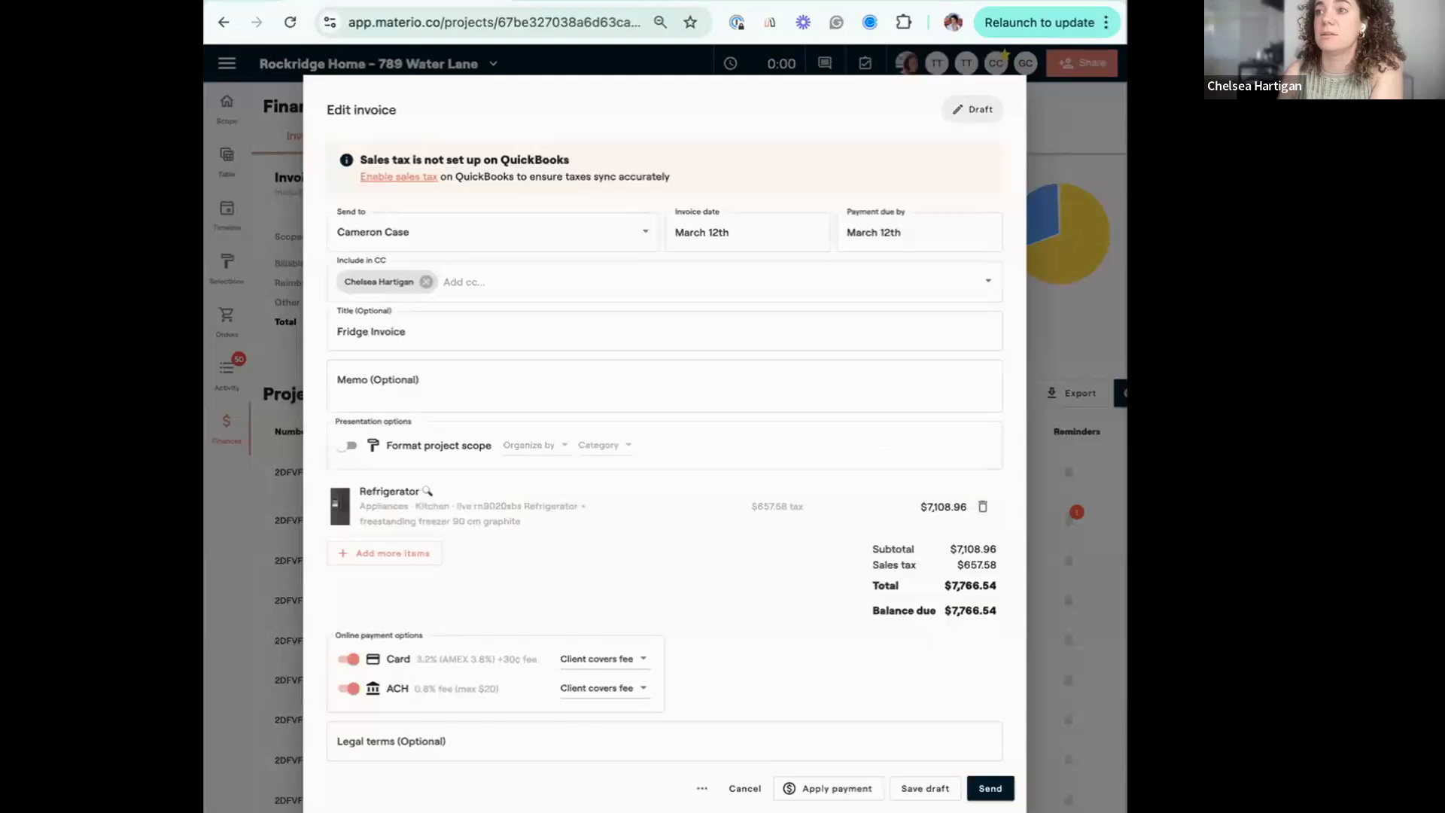
Apply $392.64 of the available credit to the Fridge Invoice and check the balance due.
click(849, 788)
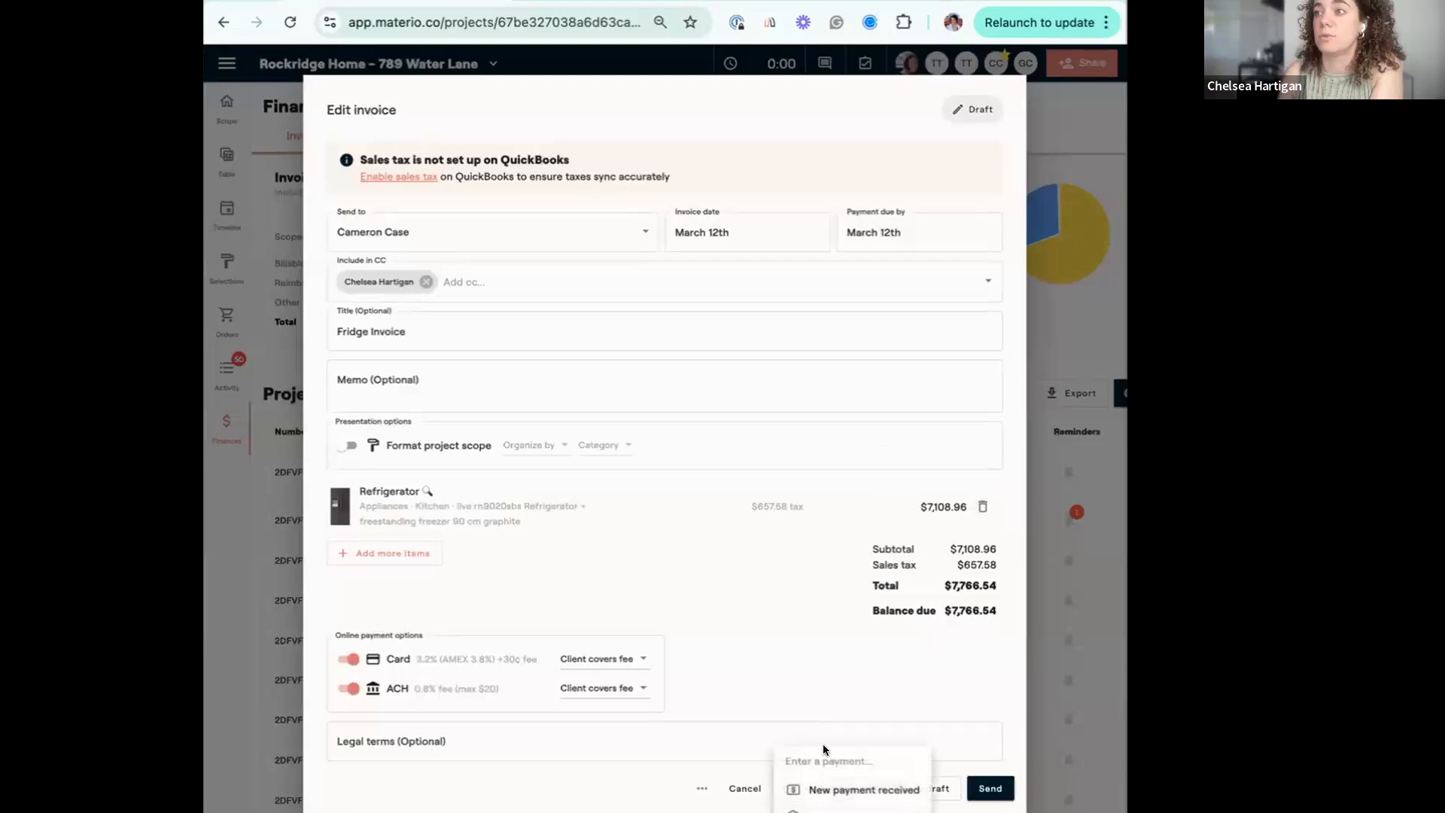
click(850, 809)
click(896, 473)
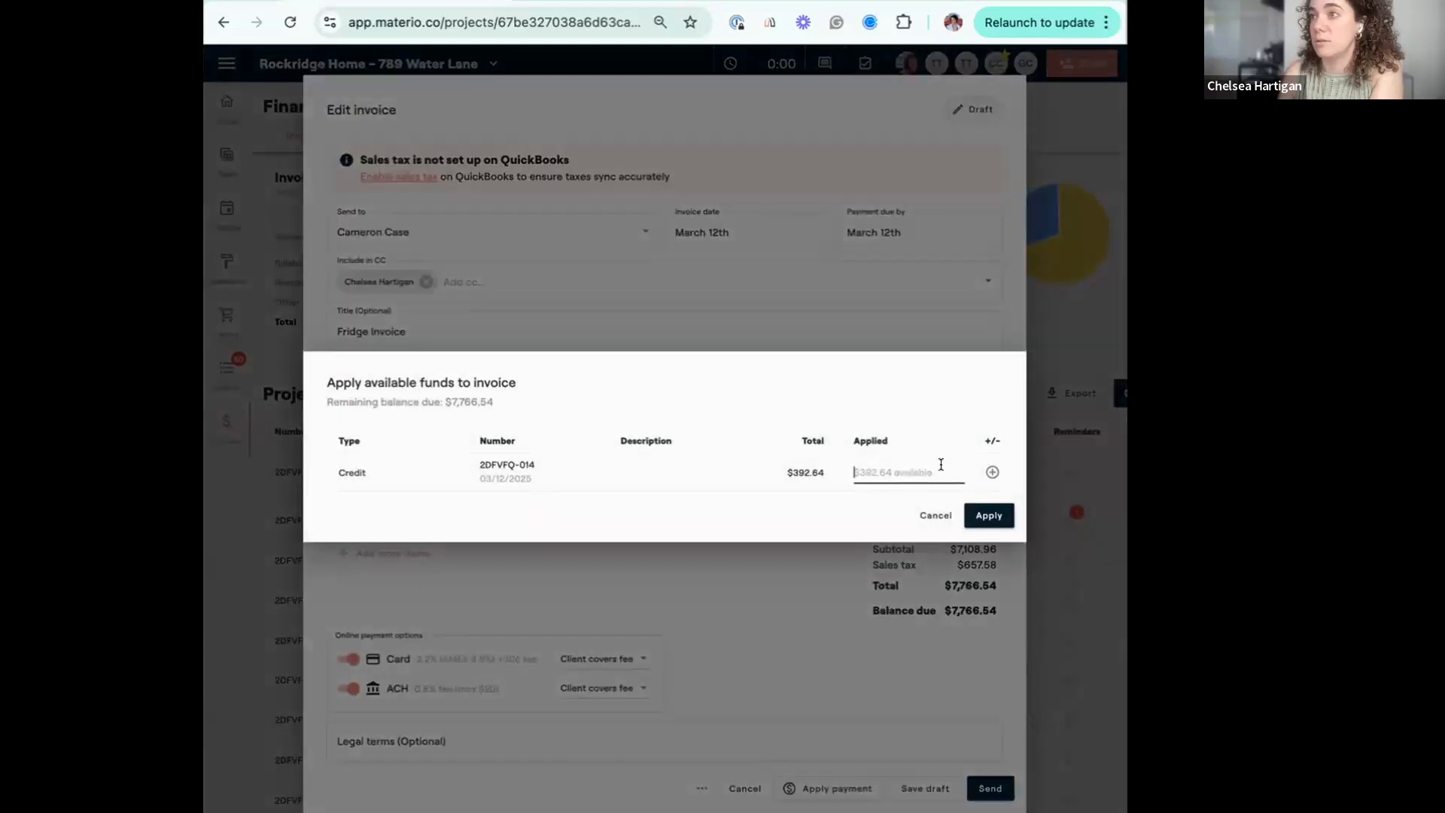
text(392.64)
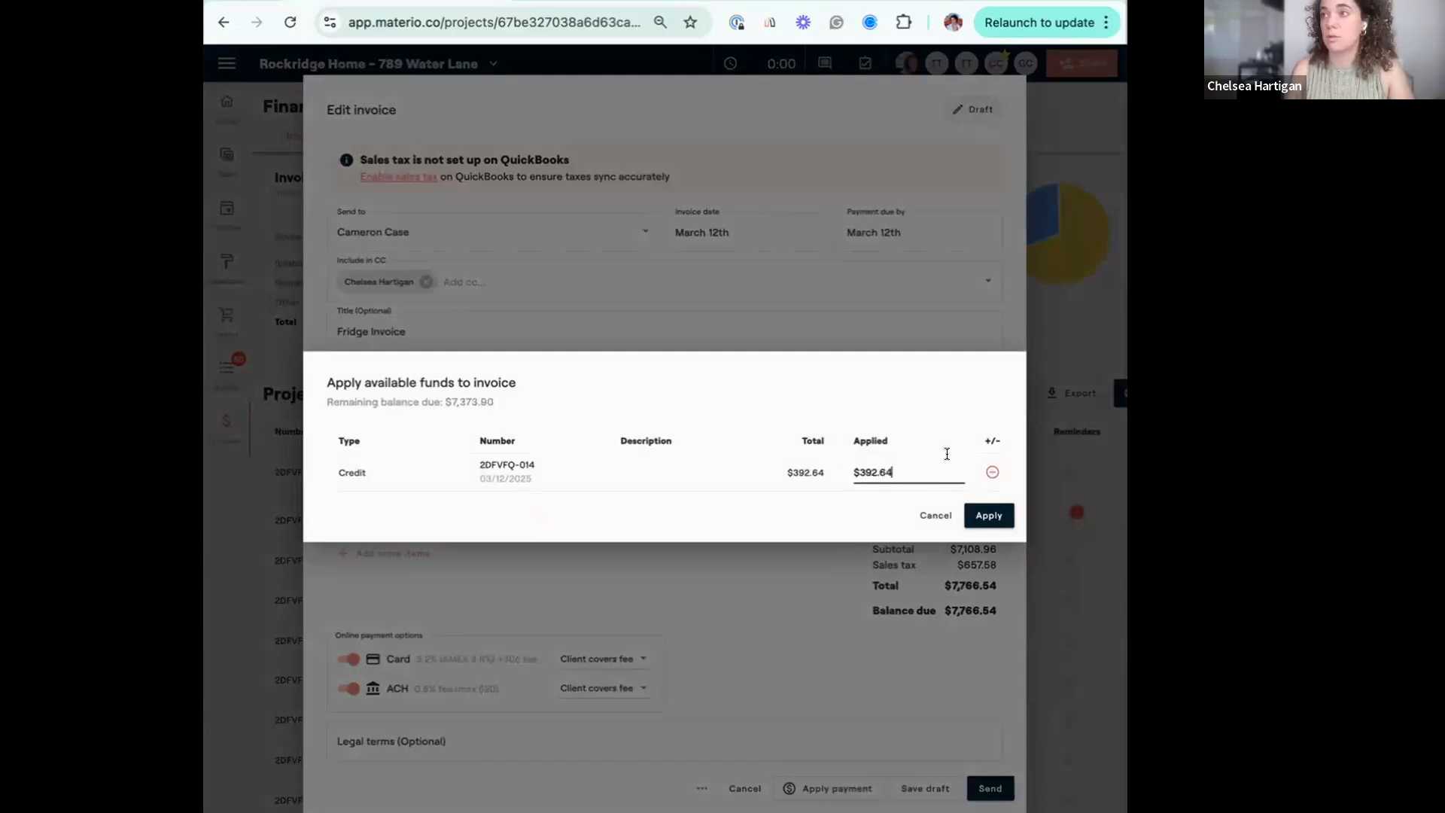
click(967, 521)
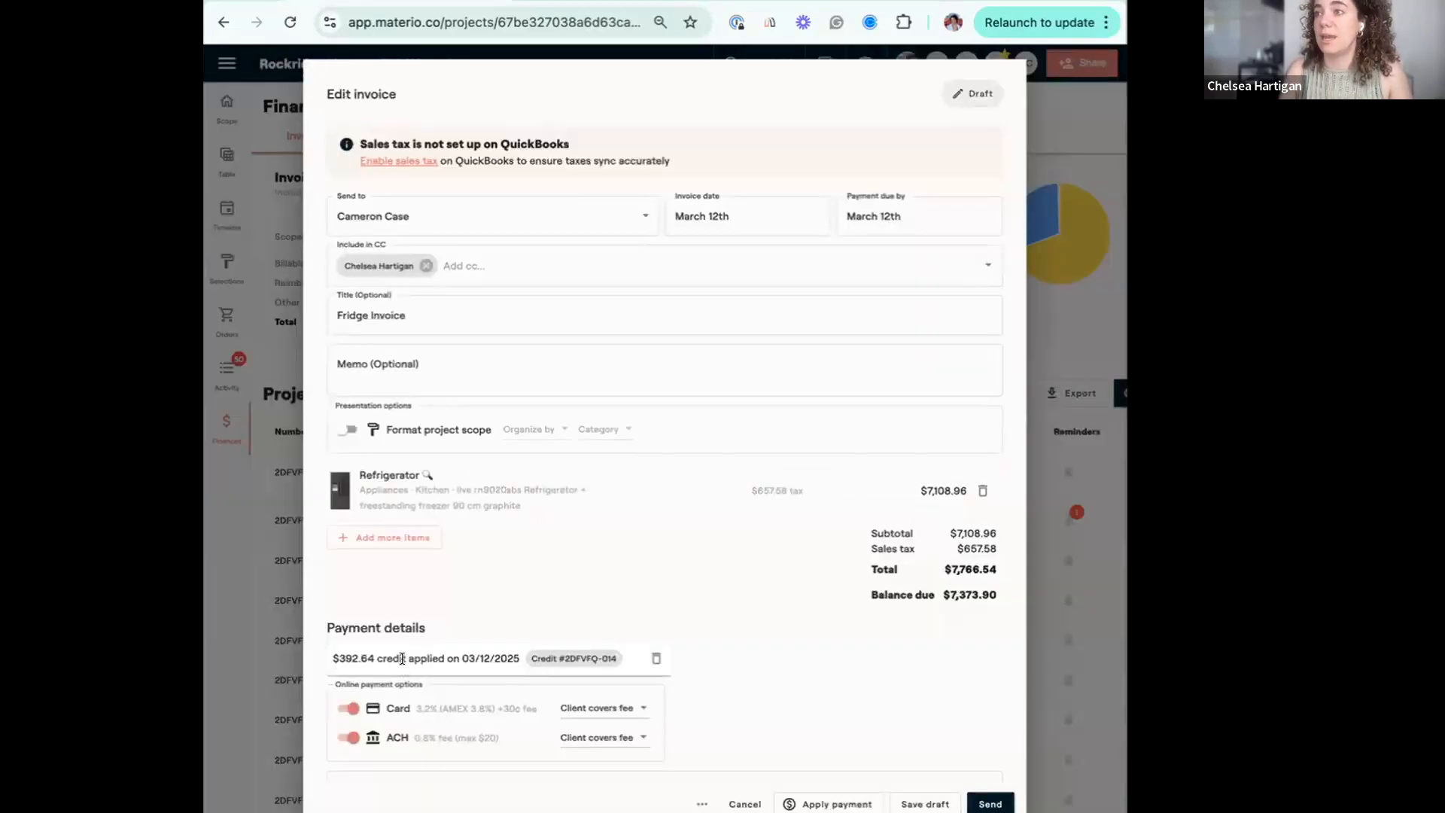
drag(950, 593, 997, 595)
click(990, 594)
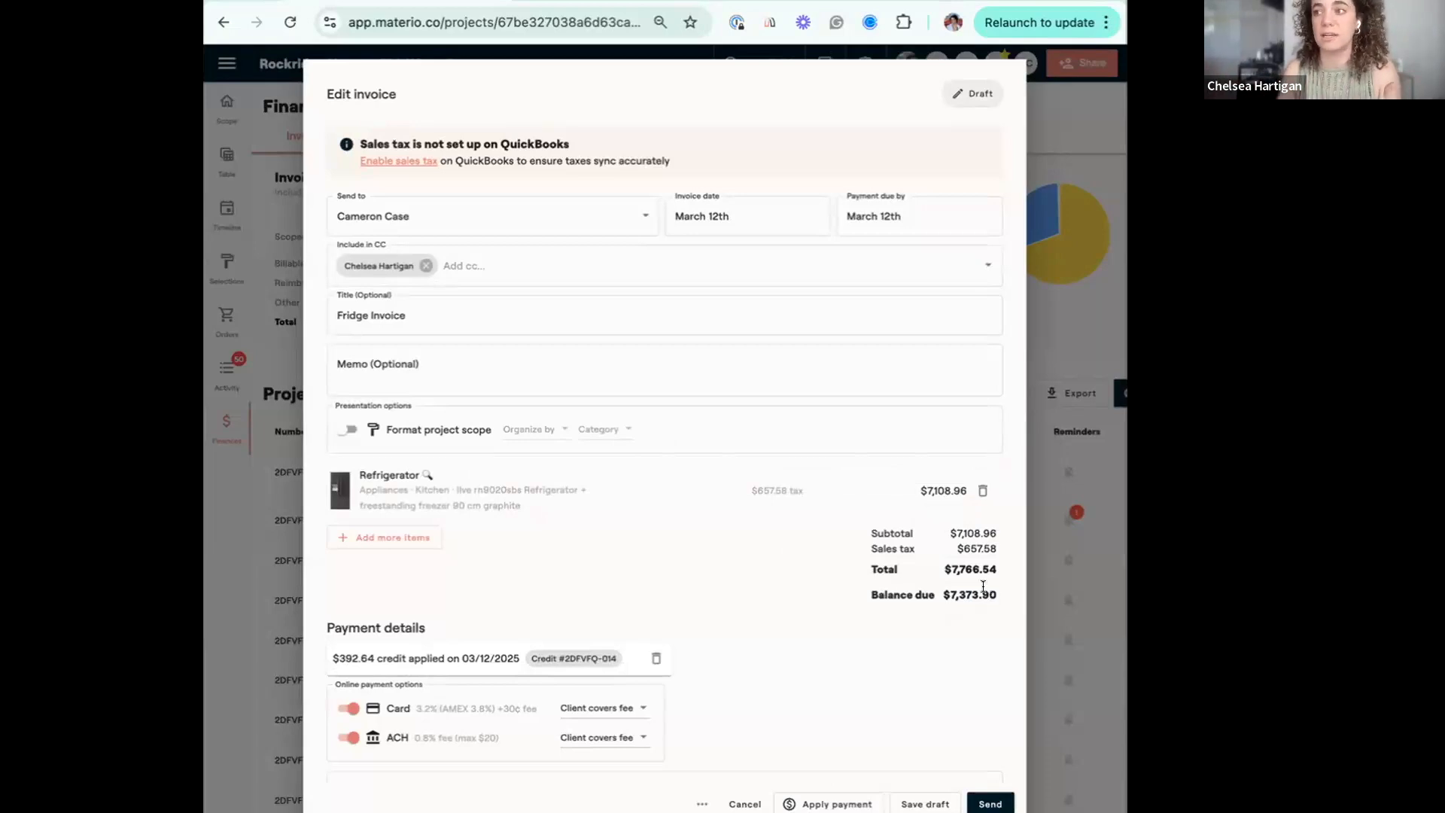
Send the Fridge Invoice to the client with automatic reminders and check the invoicing list.
click(978, 804)
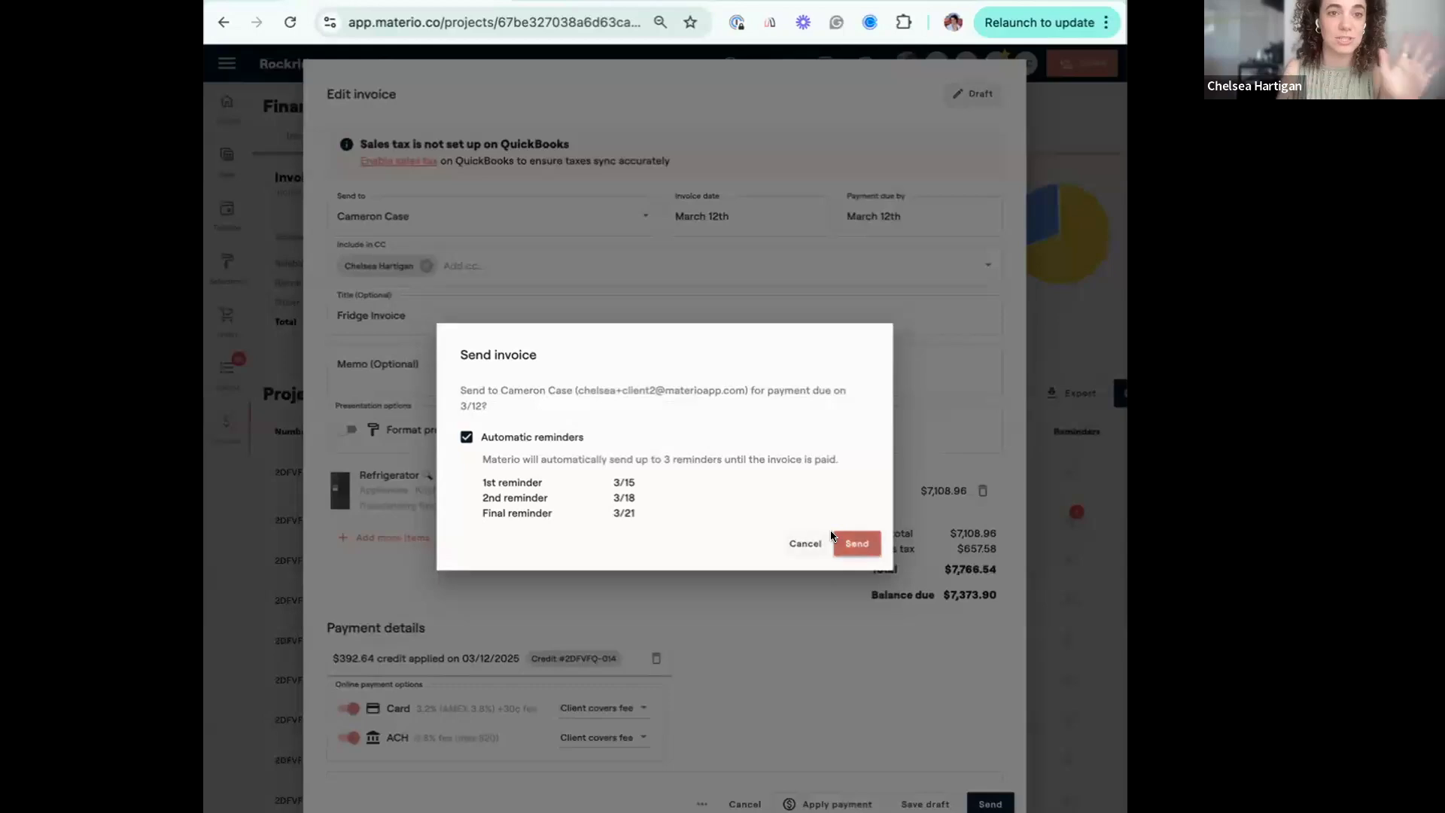
click(853, 541)
click(853, 540)
scroll(753, 726, down, 4)
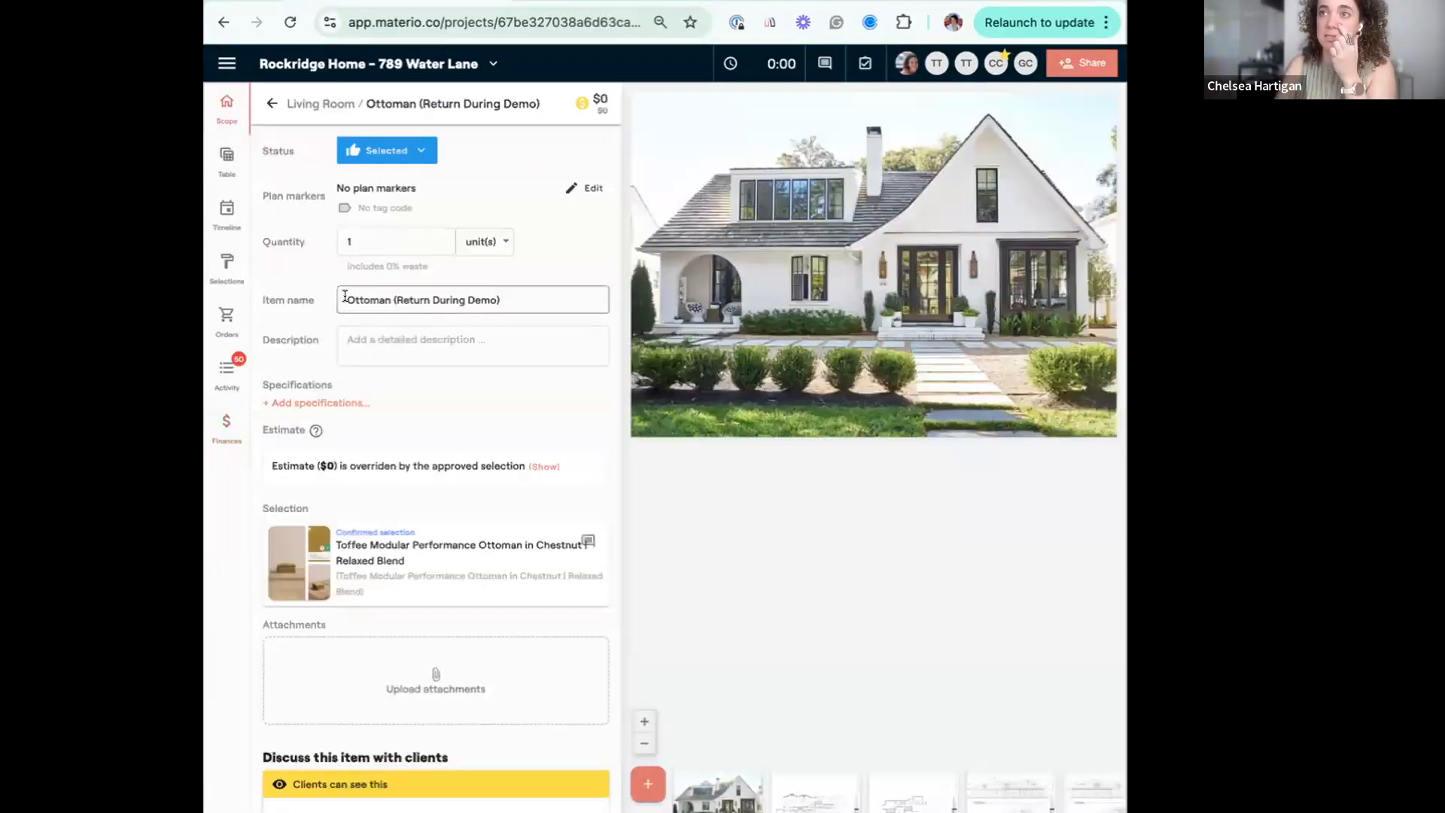
Rename the ottoman scope item as "[CANCELED] Ottoman (Return During Demo)" and save the change.
click(347, 298)
text([Ottoman (Return During Demo)
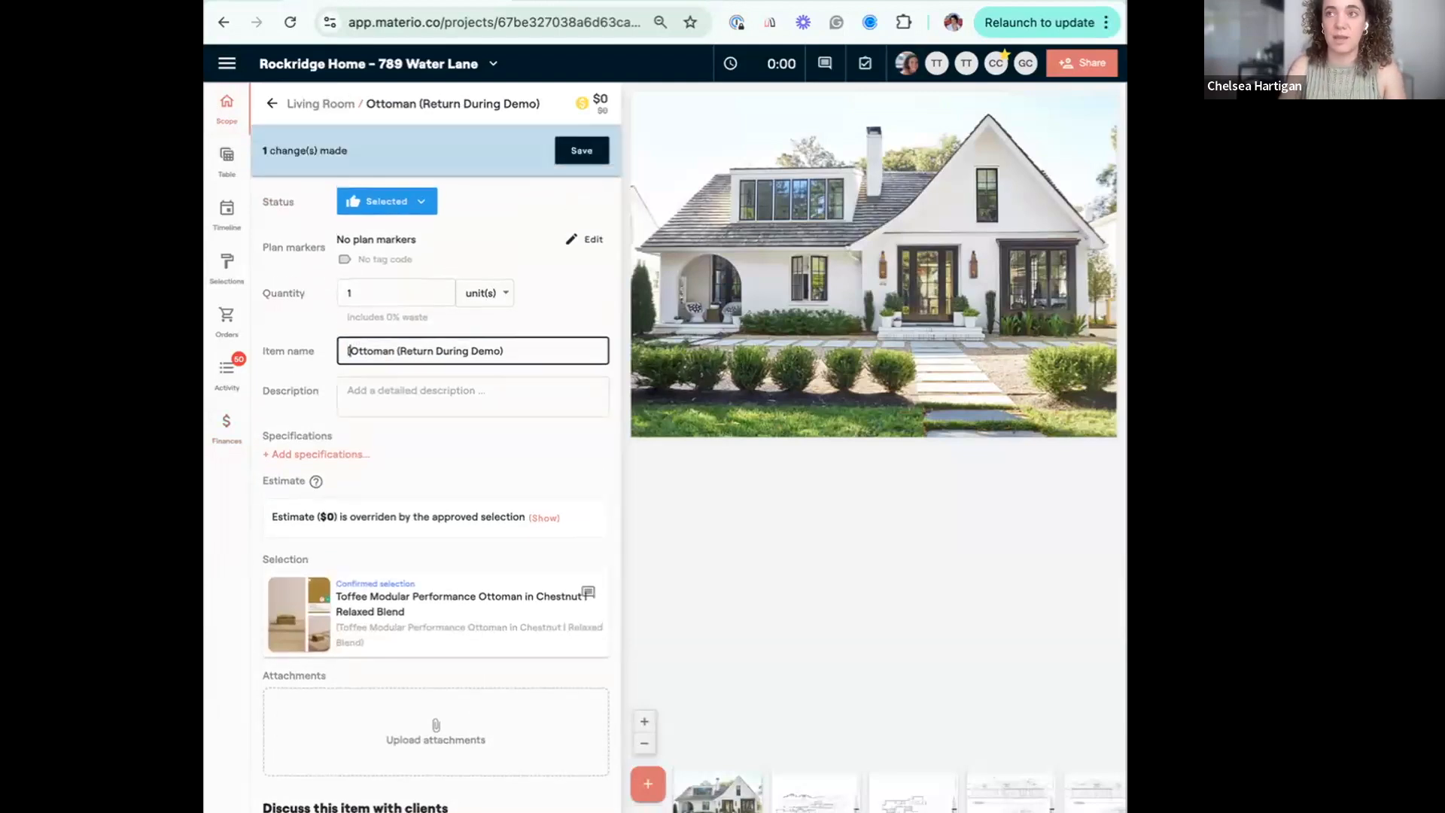
scroll(441, 496, down, 3)
text(CANCELE)
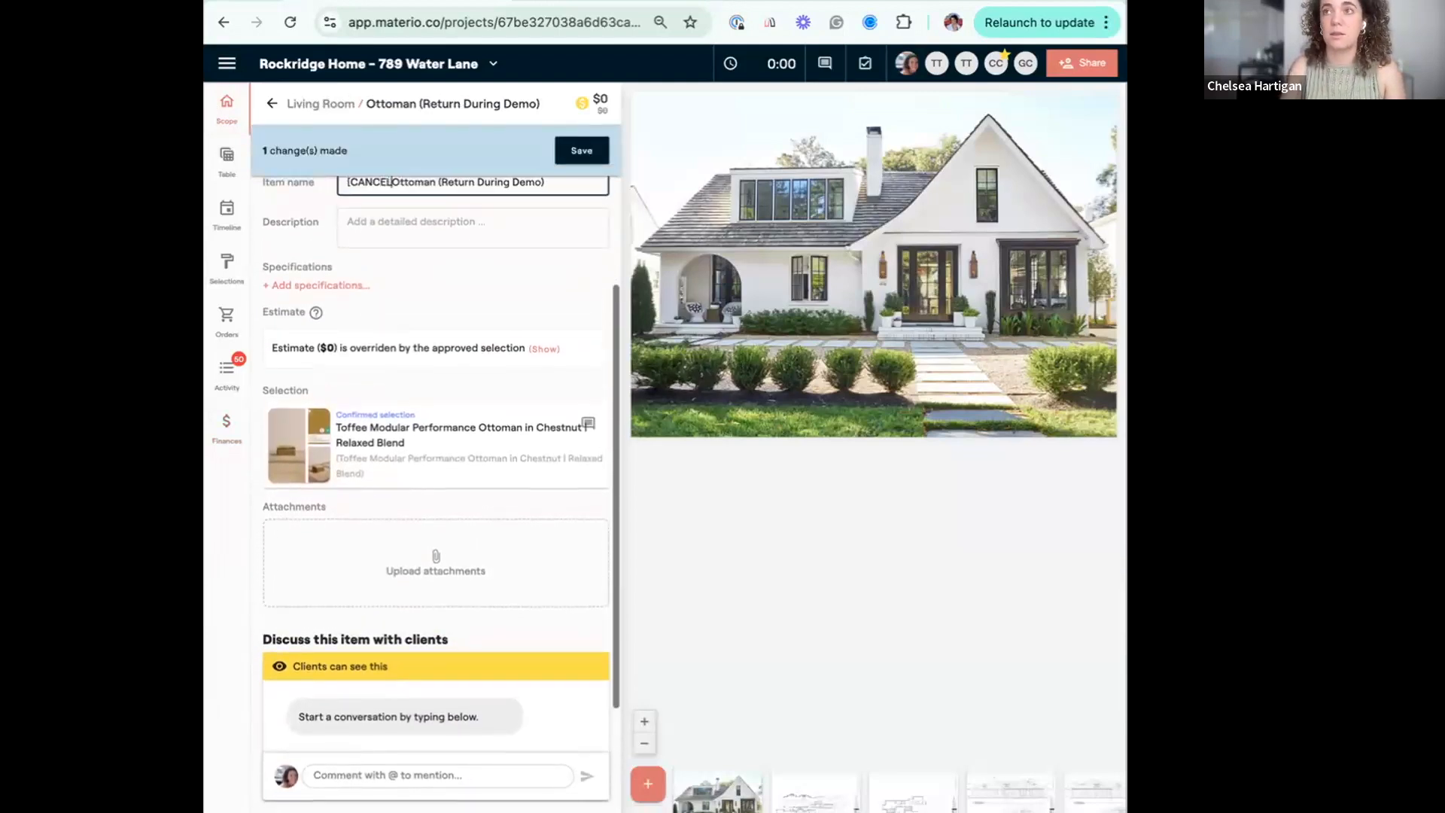
text(D])
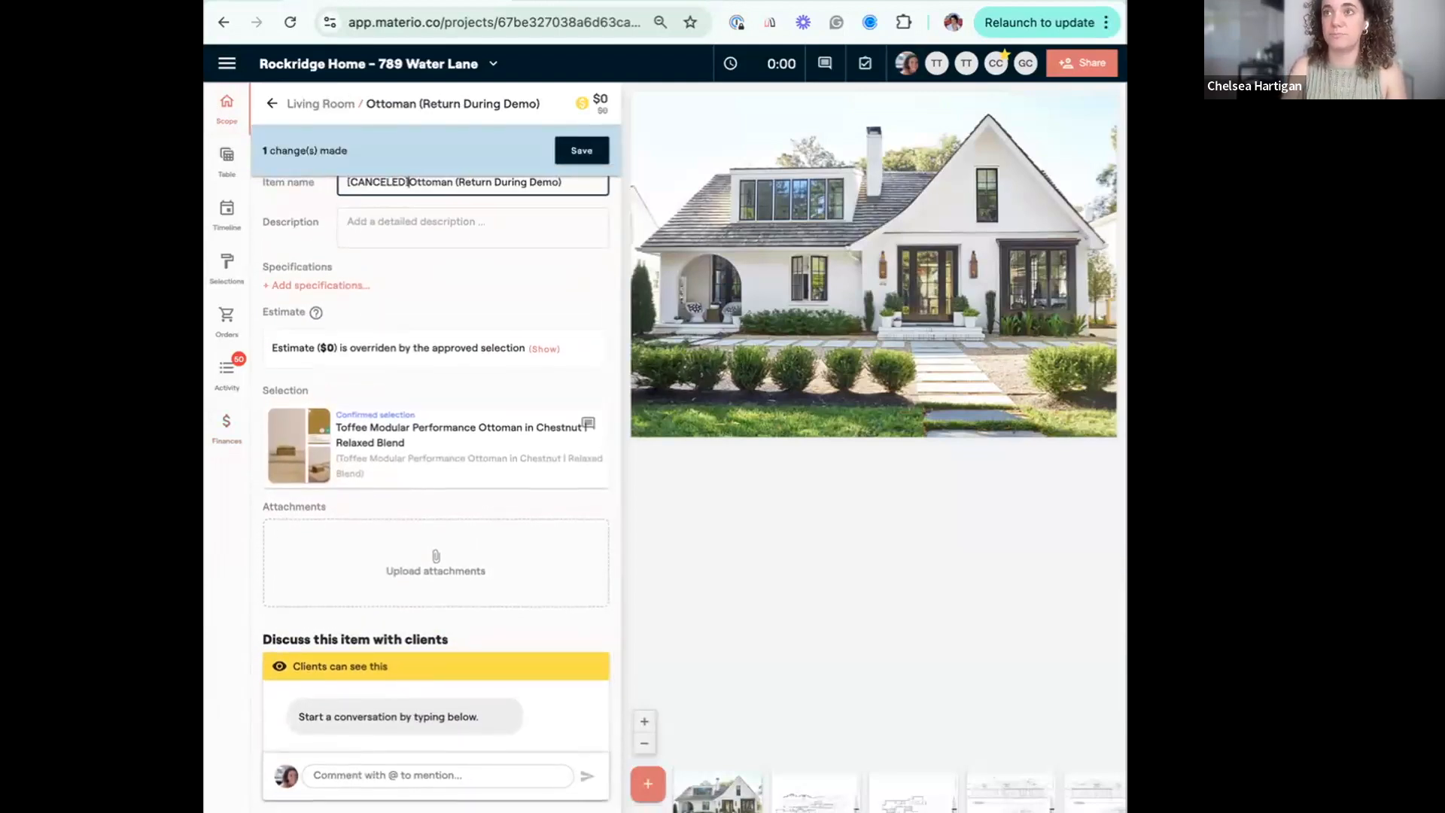
scroll(548, 271, up, 3)
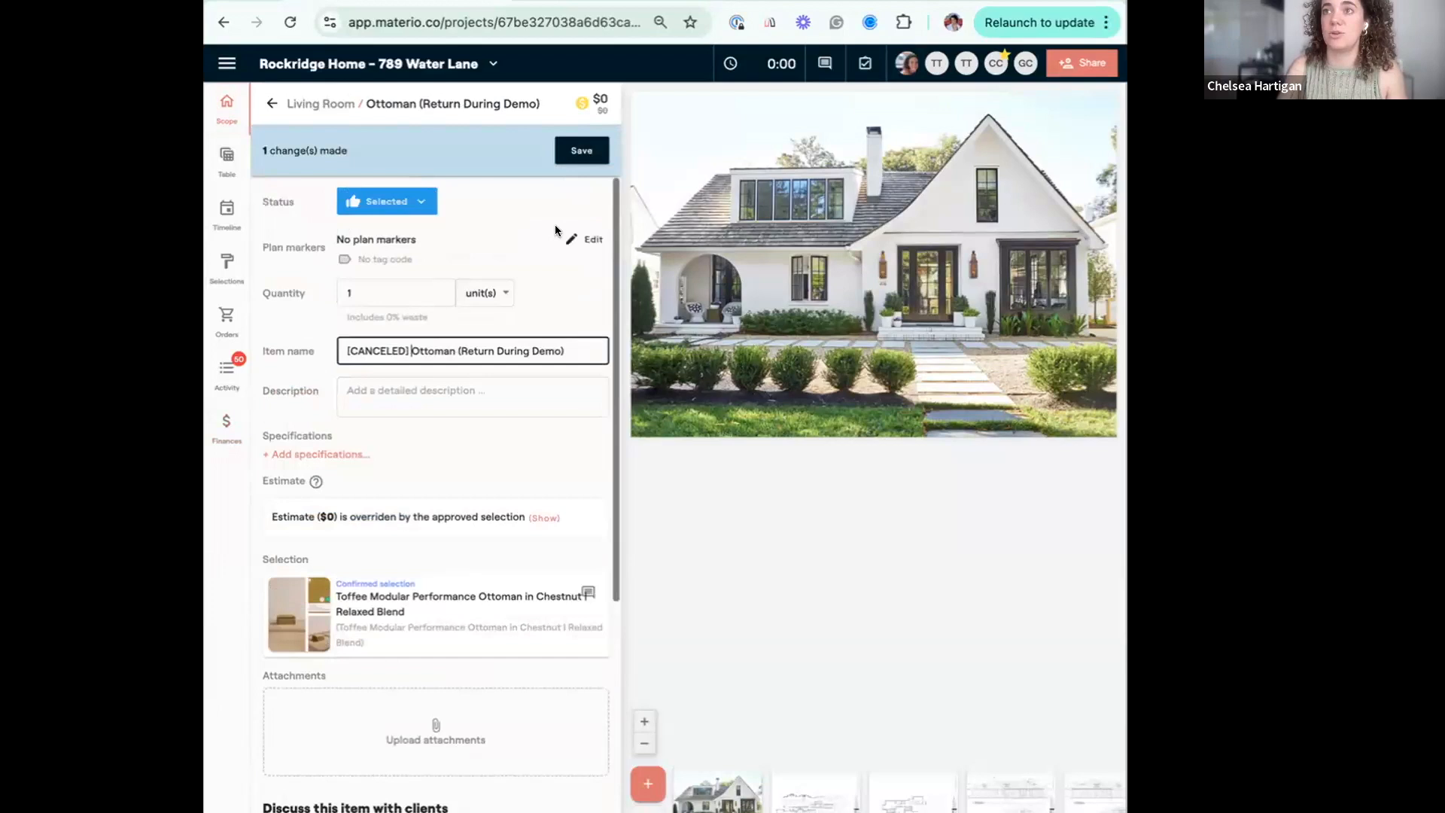
click(582, 152)
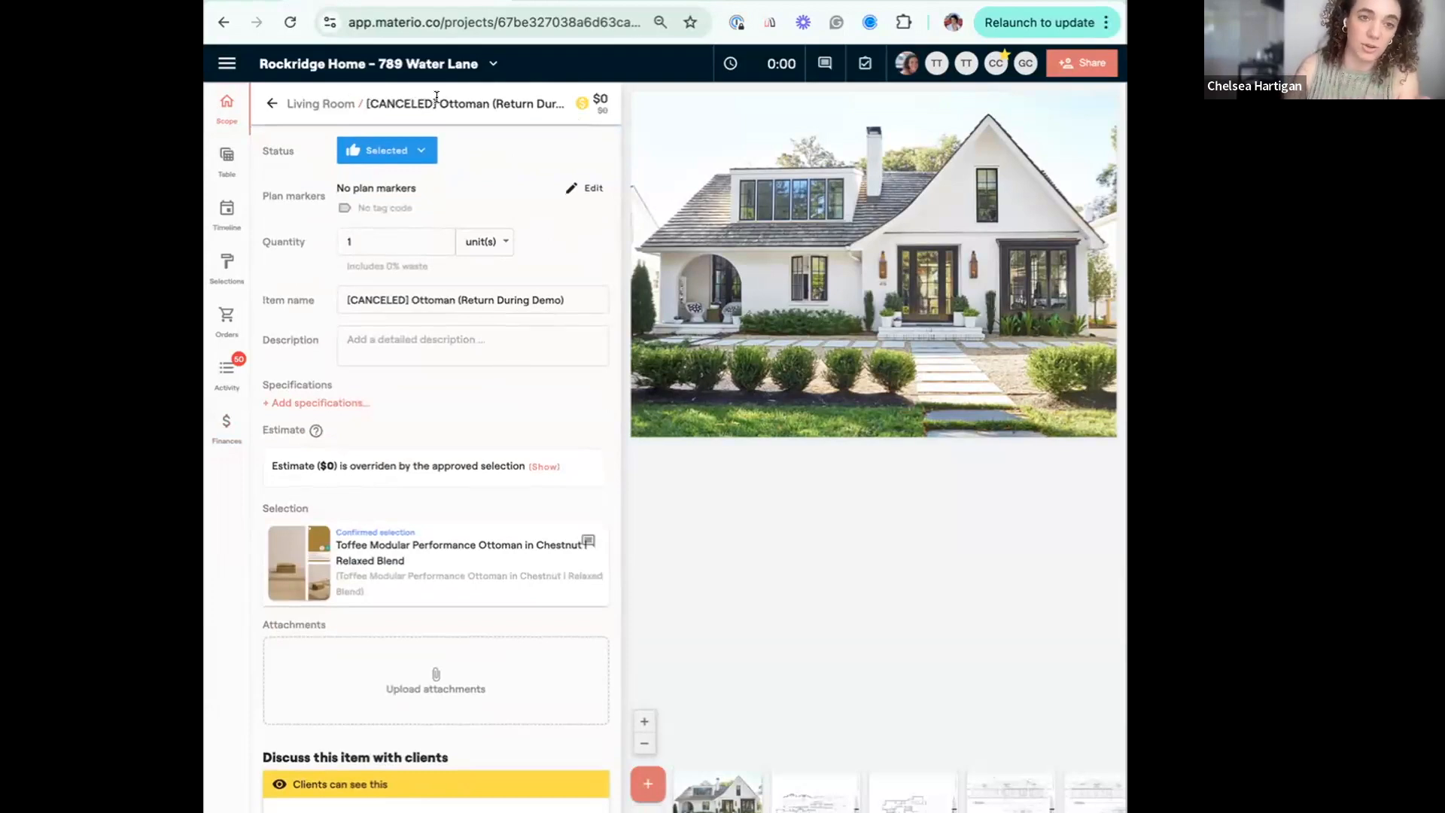
Open the confirmed selection of Love Seat (Exchange During Demo) and review the invoice the client paid for it.
click(273, 104)
mouse_move(306, 336)
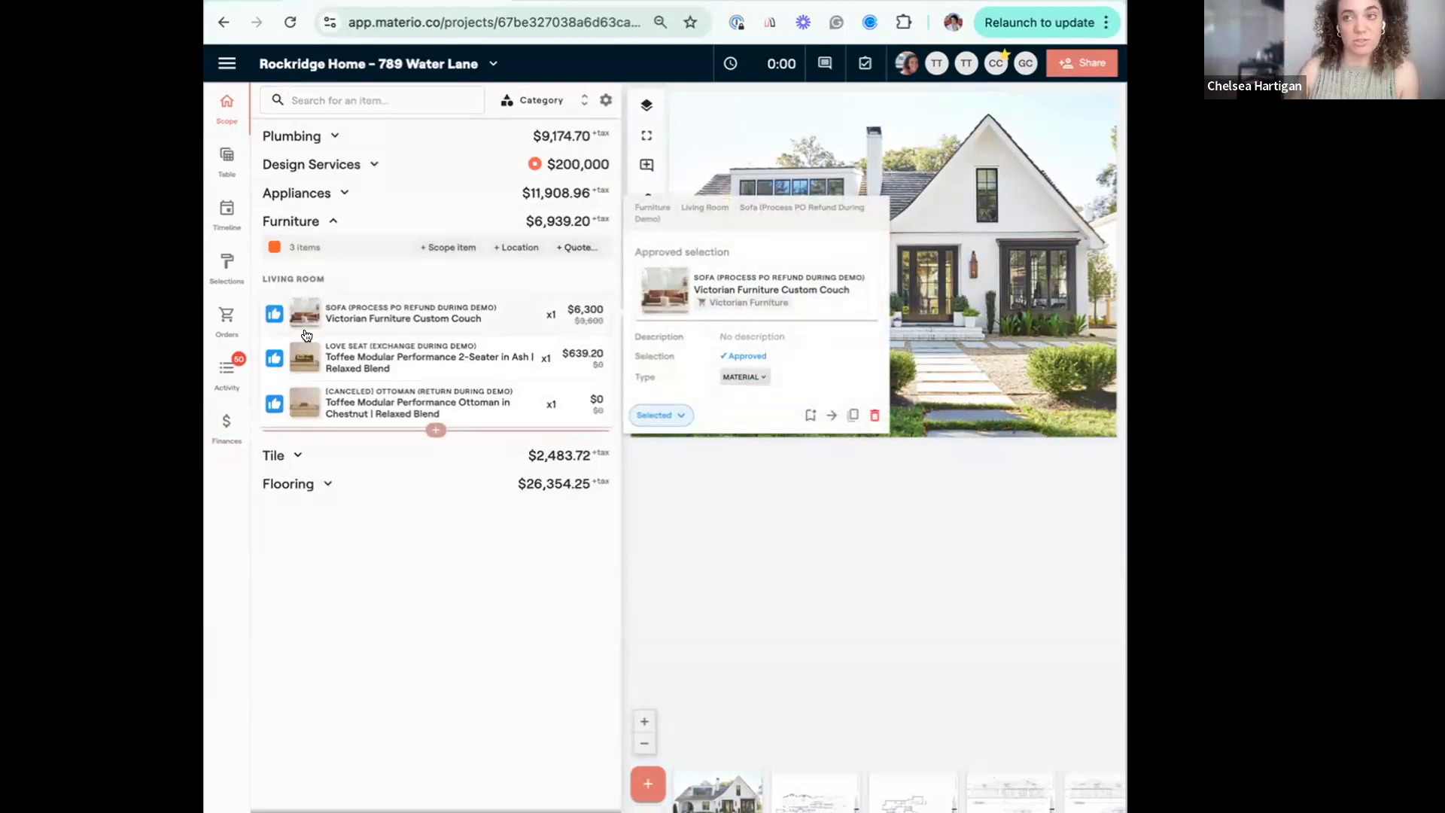
click(425, 355)
scroll(432, 587, down, 2)
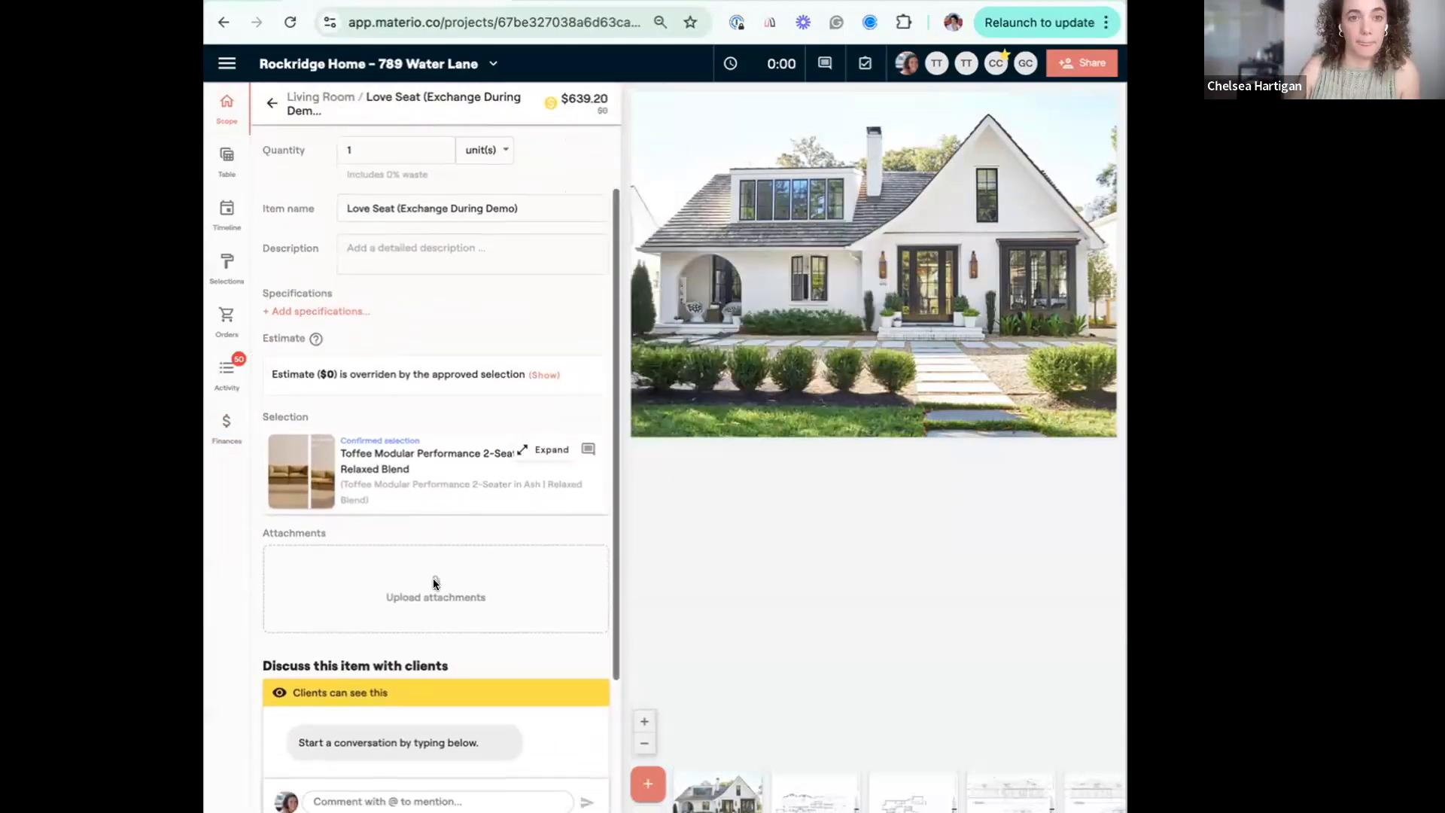
click(532, 453)
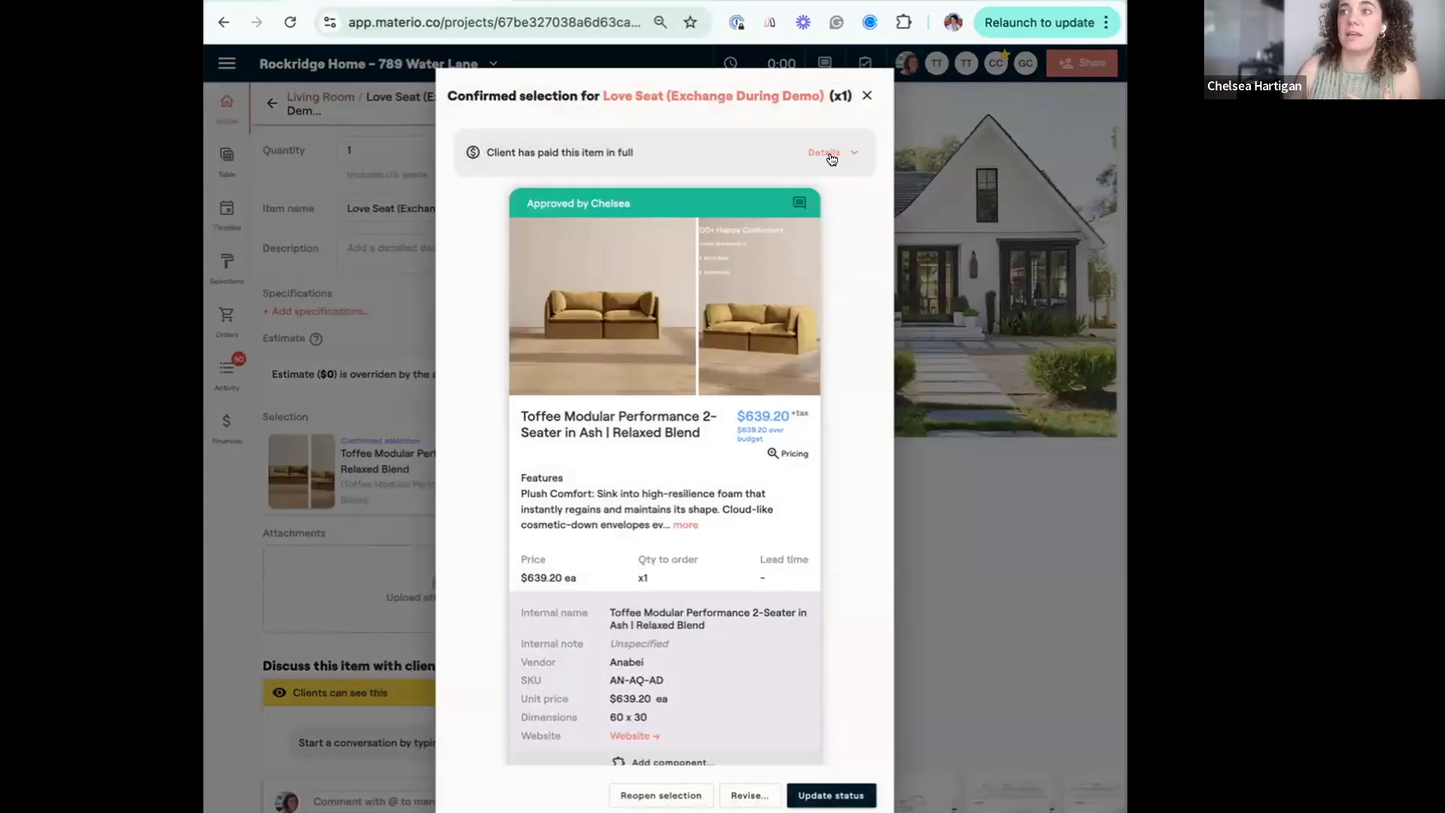
click(830, 154)
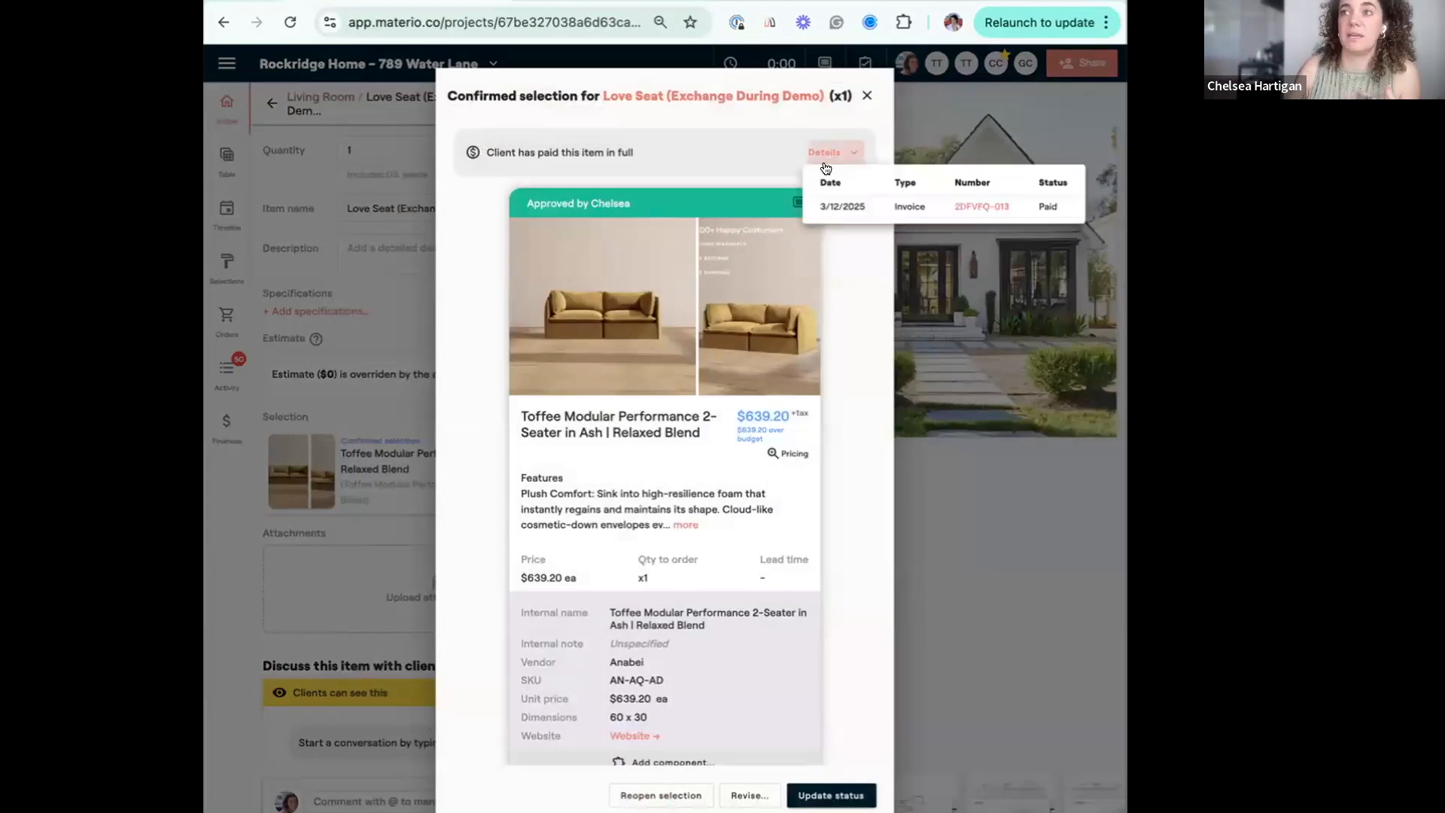
click(984, 207)
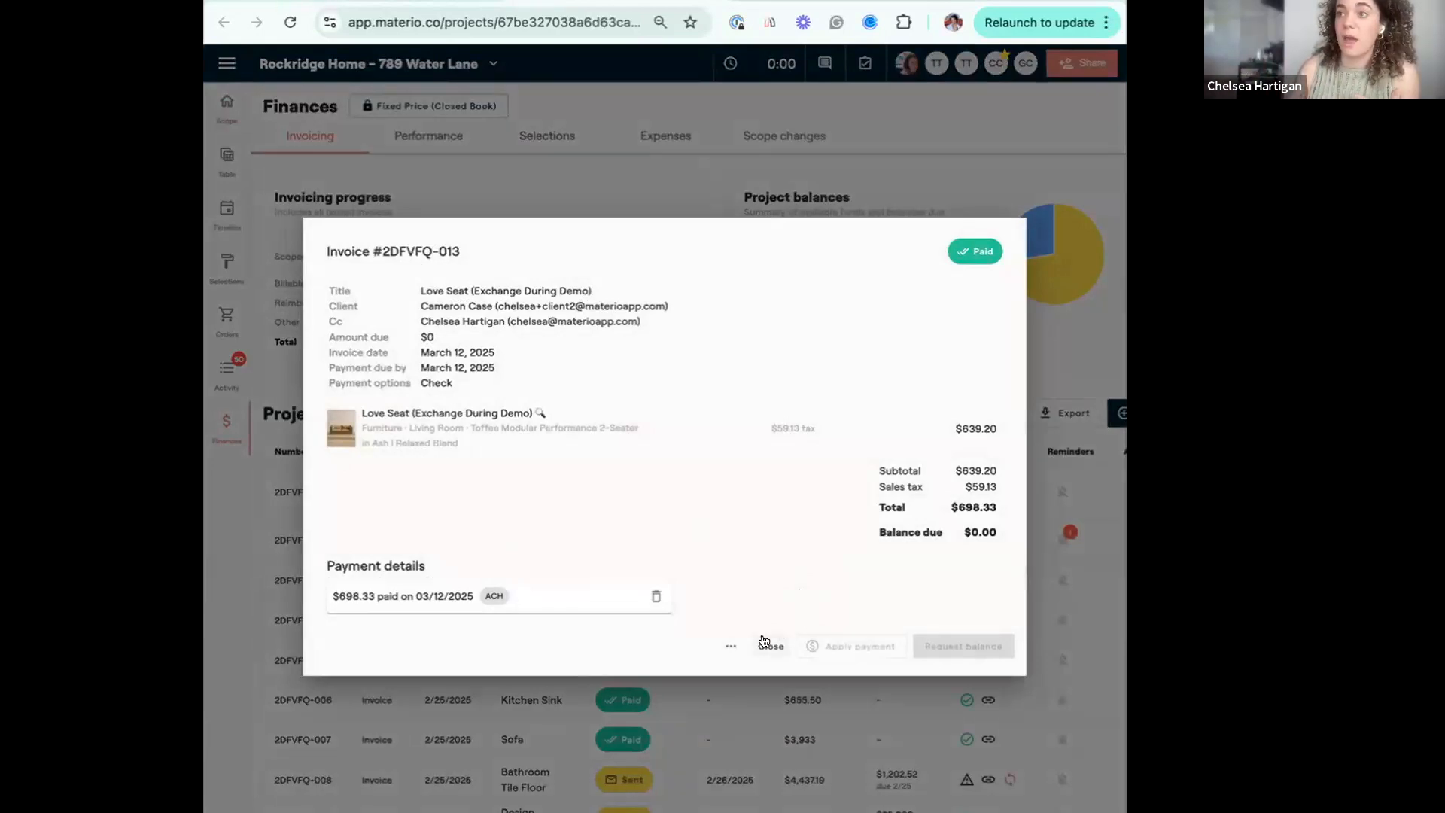
click(769, 645)
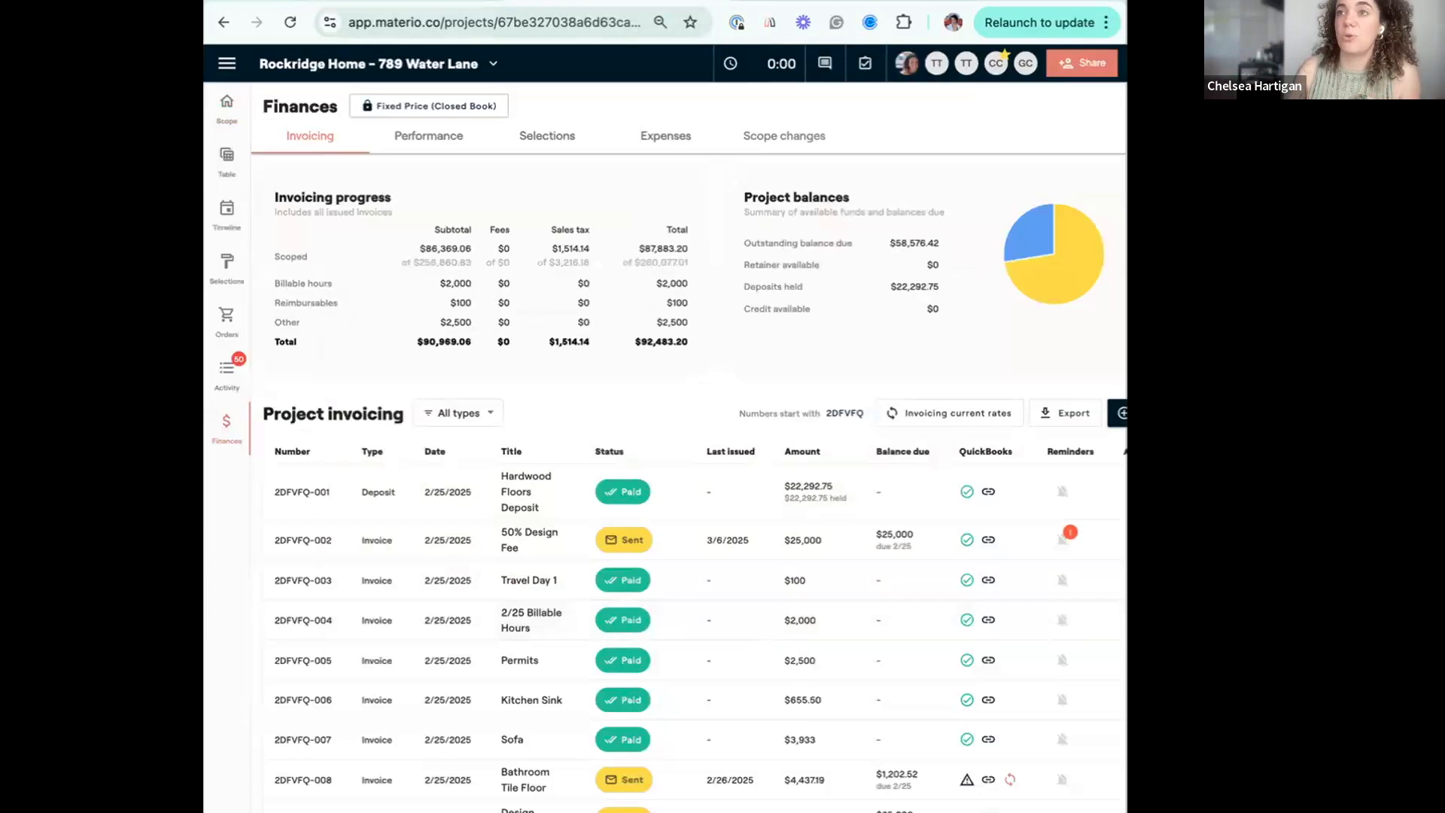
click(527, 2)
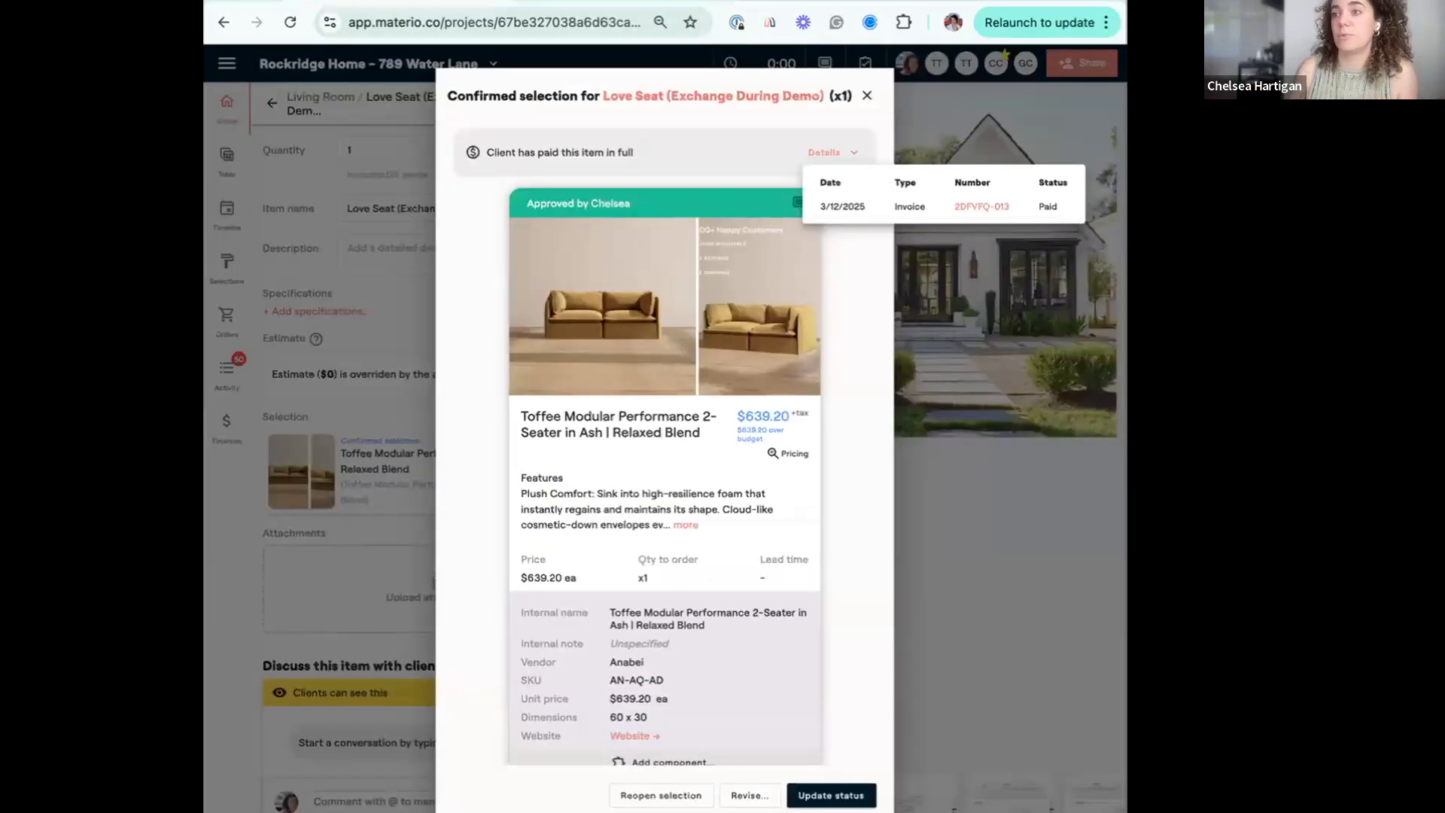
Revise the love seat selection to a $0 unit cost and 0% client tax, updating this item only.
click(750, 795)
click(784, 495)
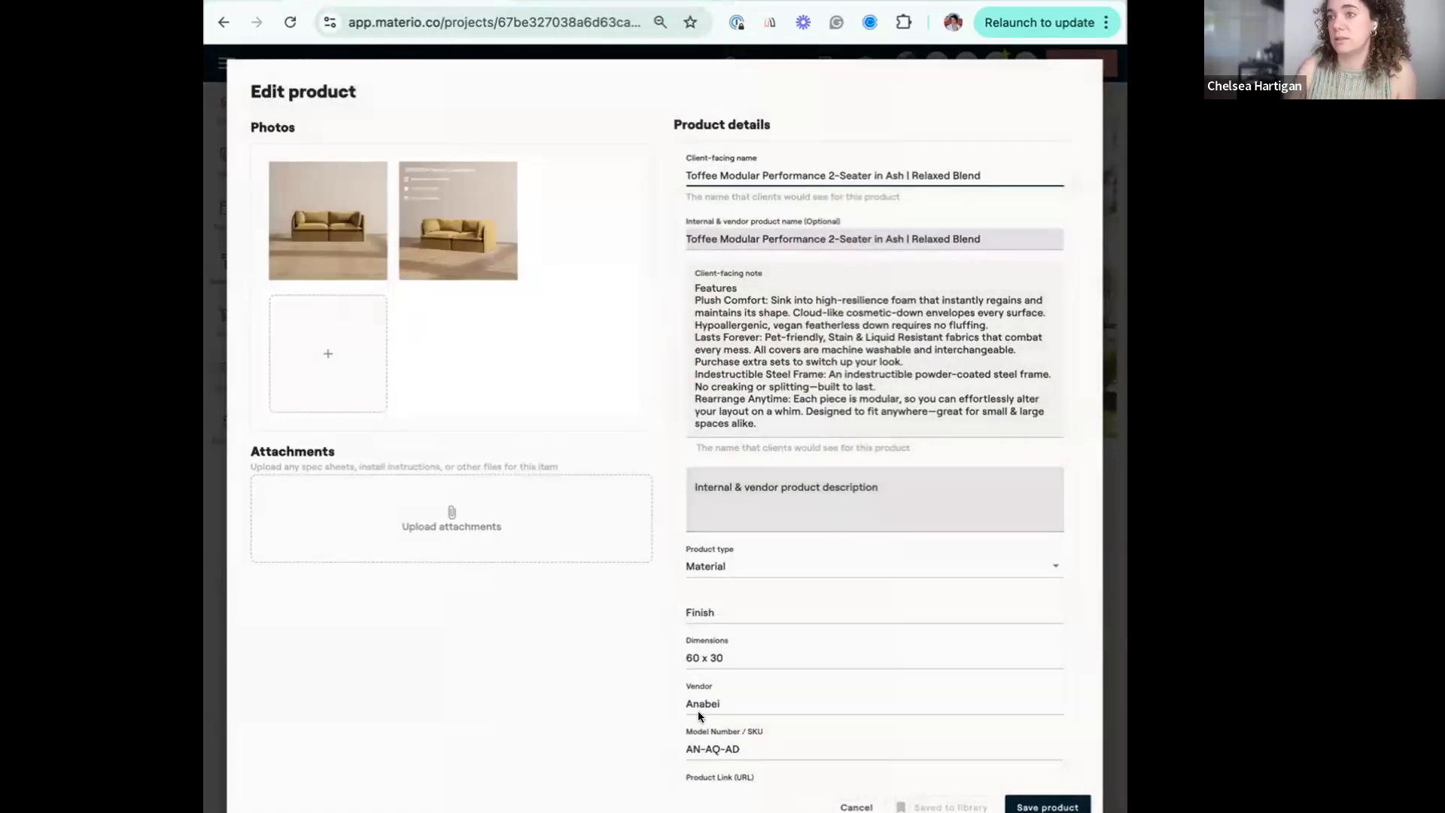
scroll(698, 710, down, 5)
double_click(785, 584)
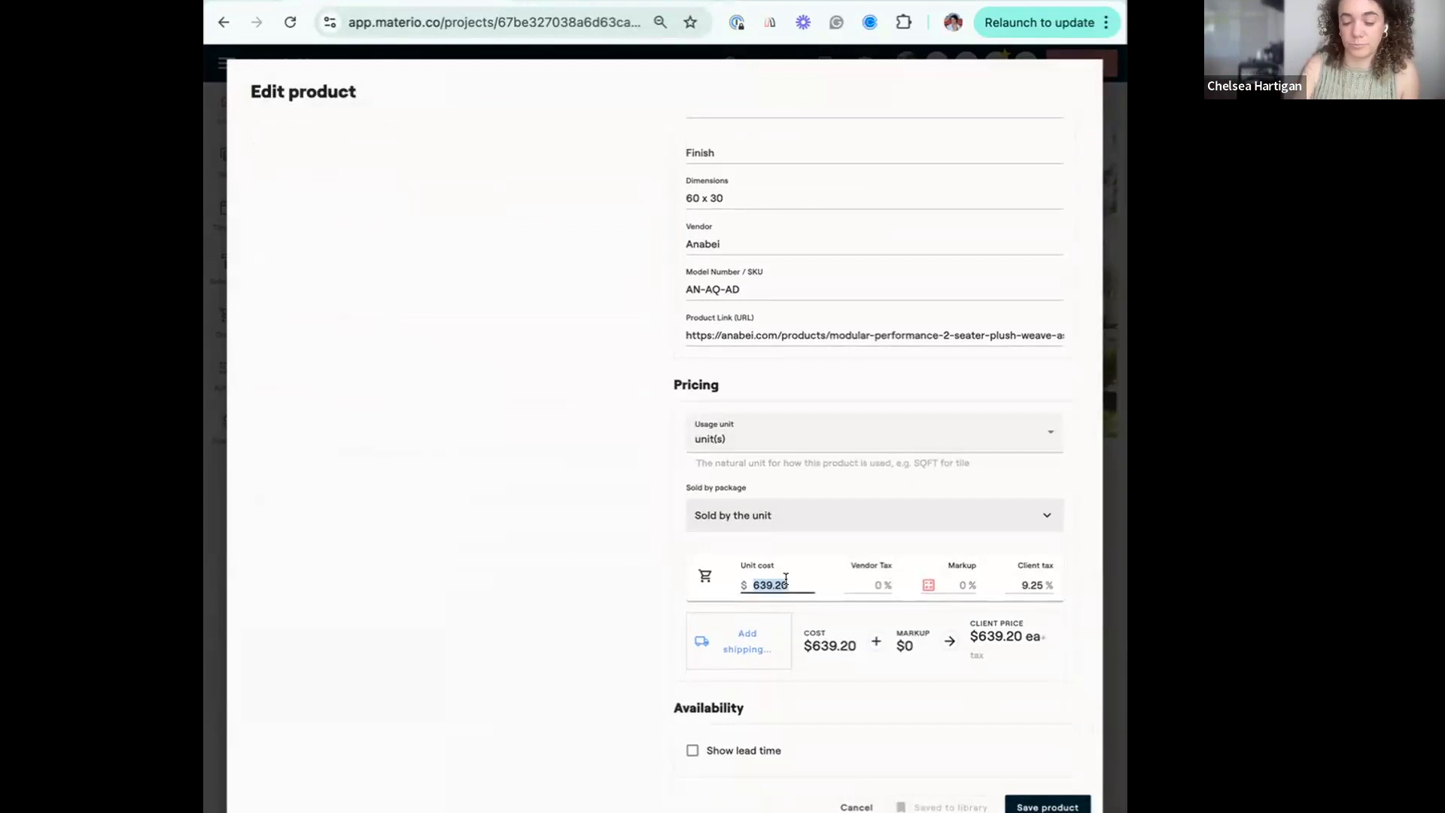
key(BackSpace)
drag(1054, 595, 1019, 596)
key(BackSpace)
click(1042, 806)
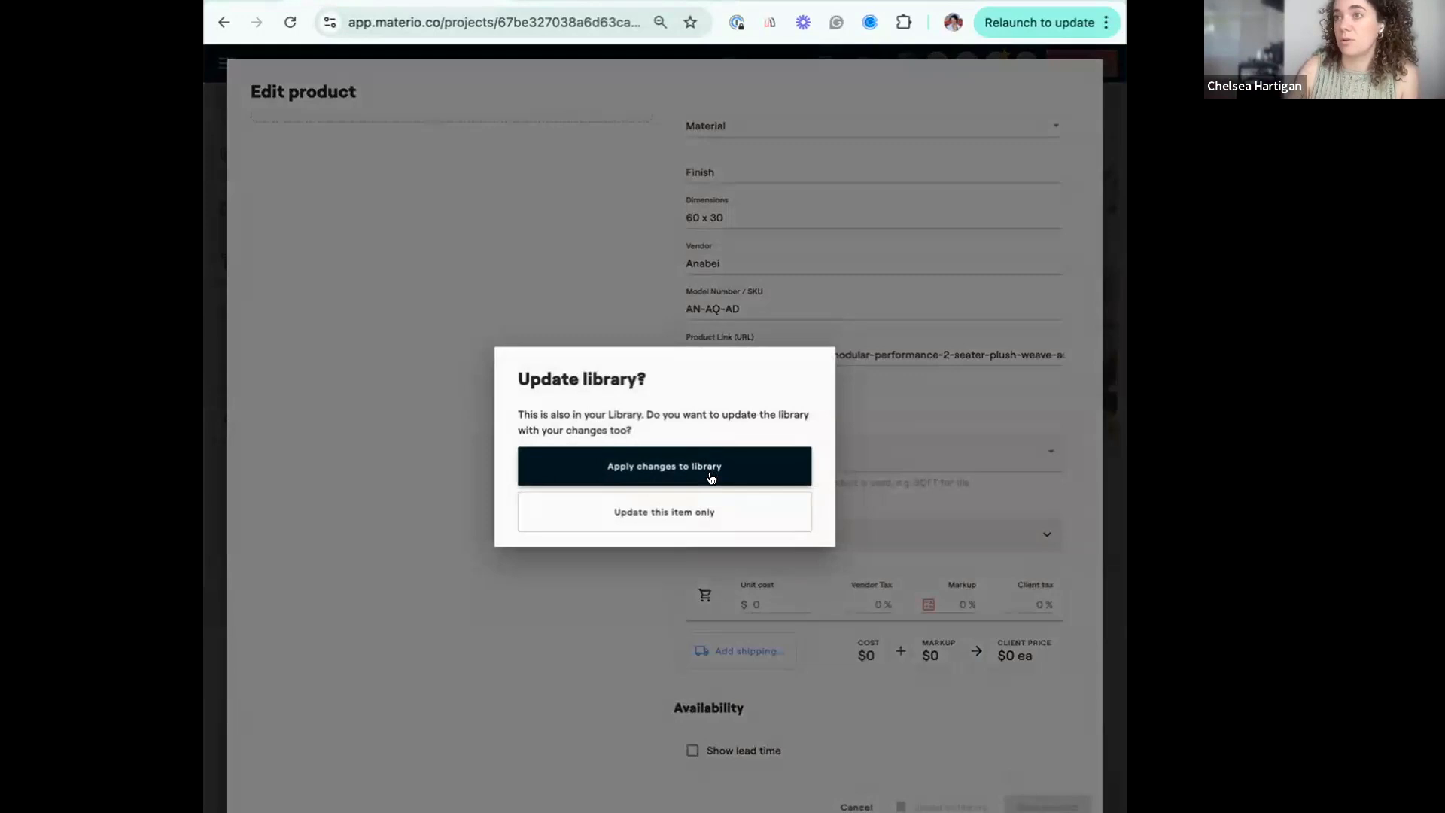
click(712, 522)
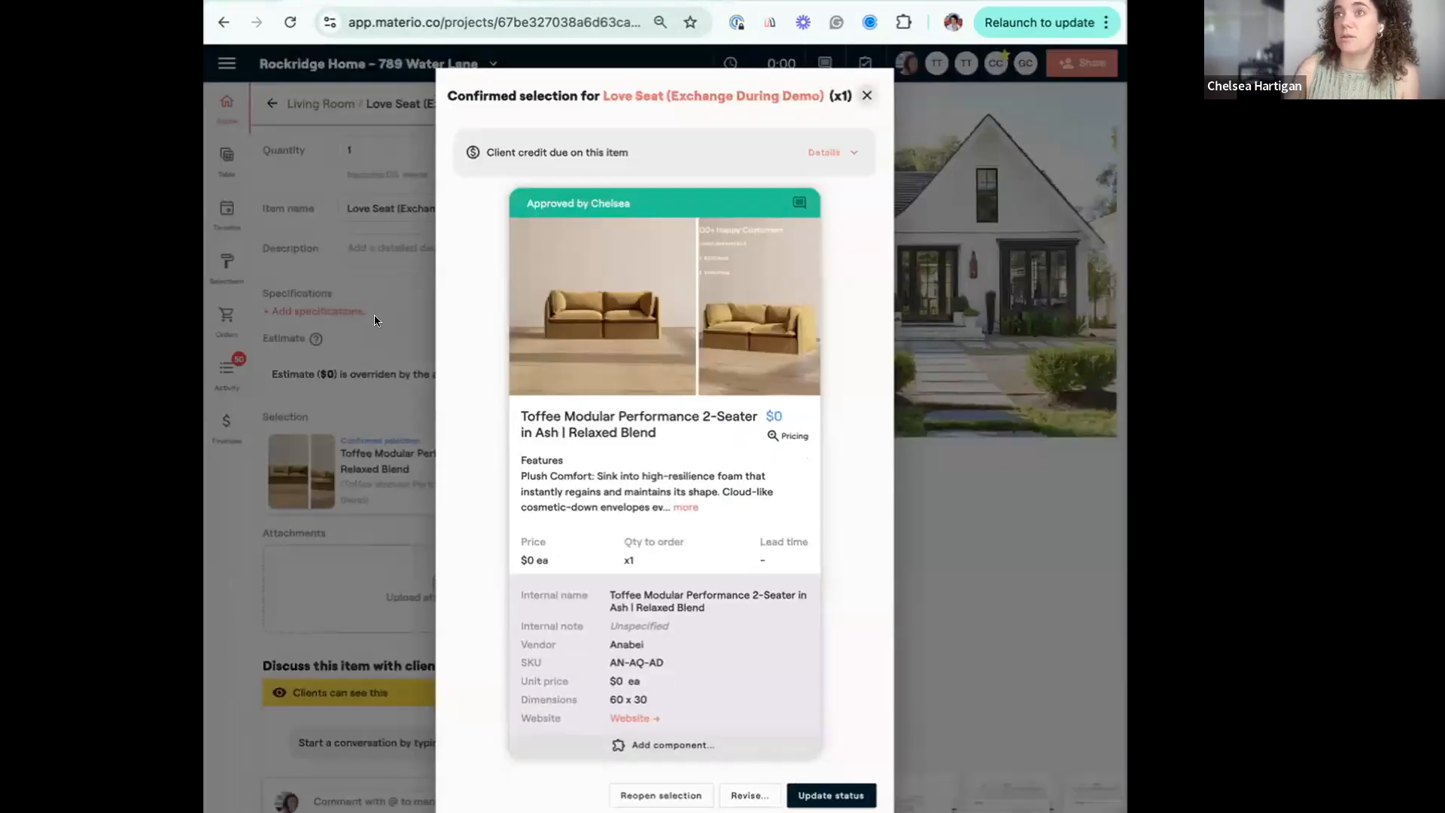
Rename the love seat scope item as "[EXCHANGED] Love Seat (Exchange During Demo)" and save the change.
click(867, 97)
click(344, 290)
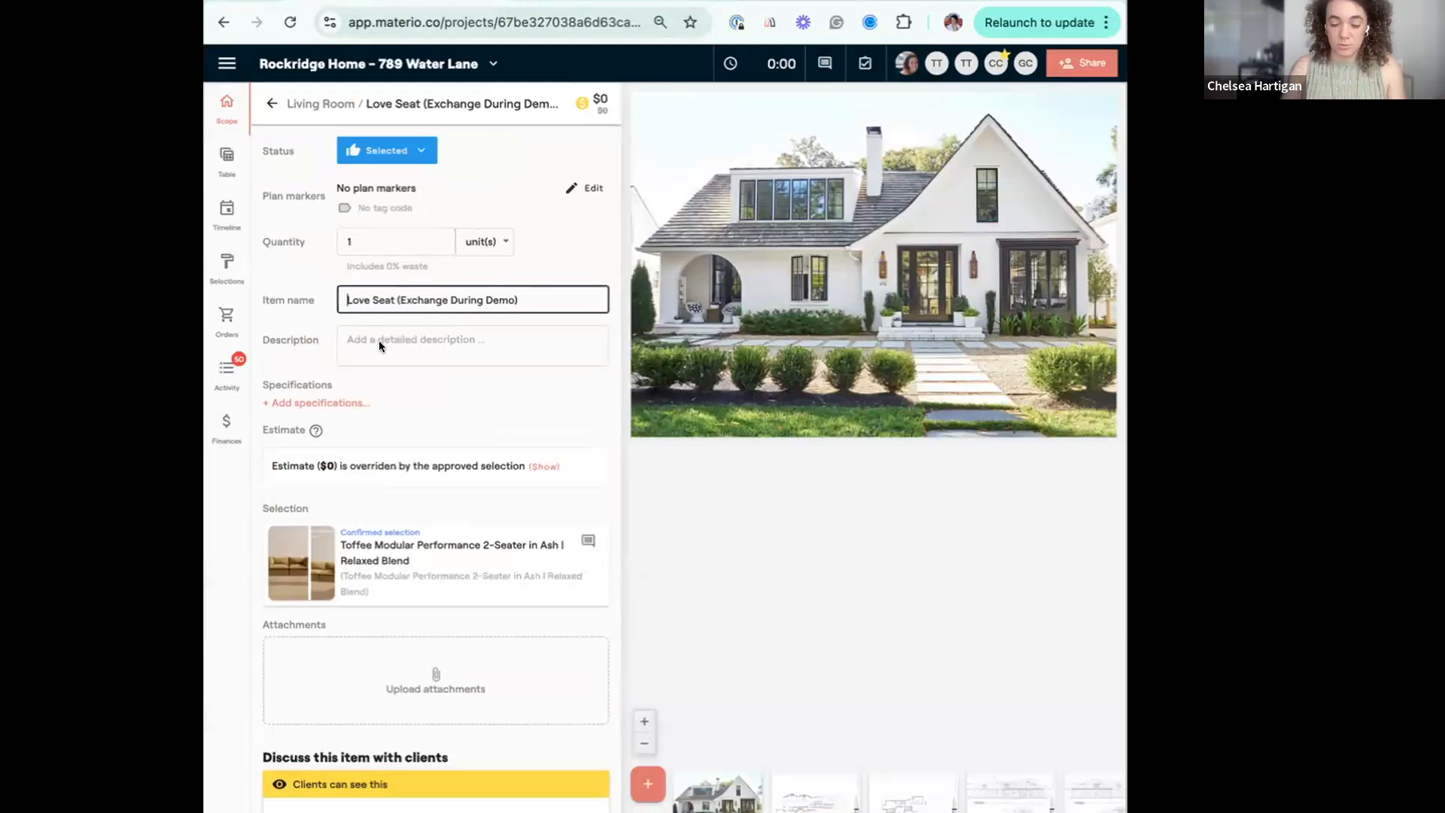
text([EXCHANGE)
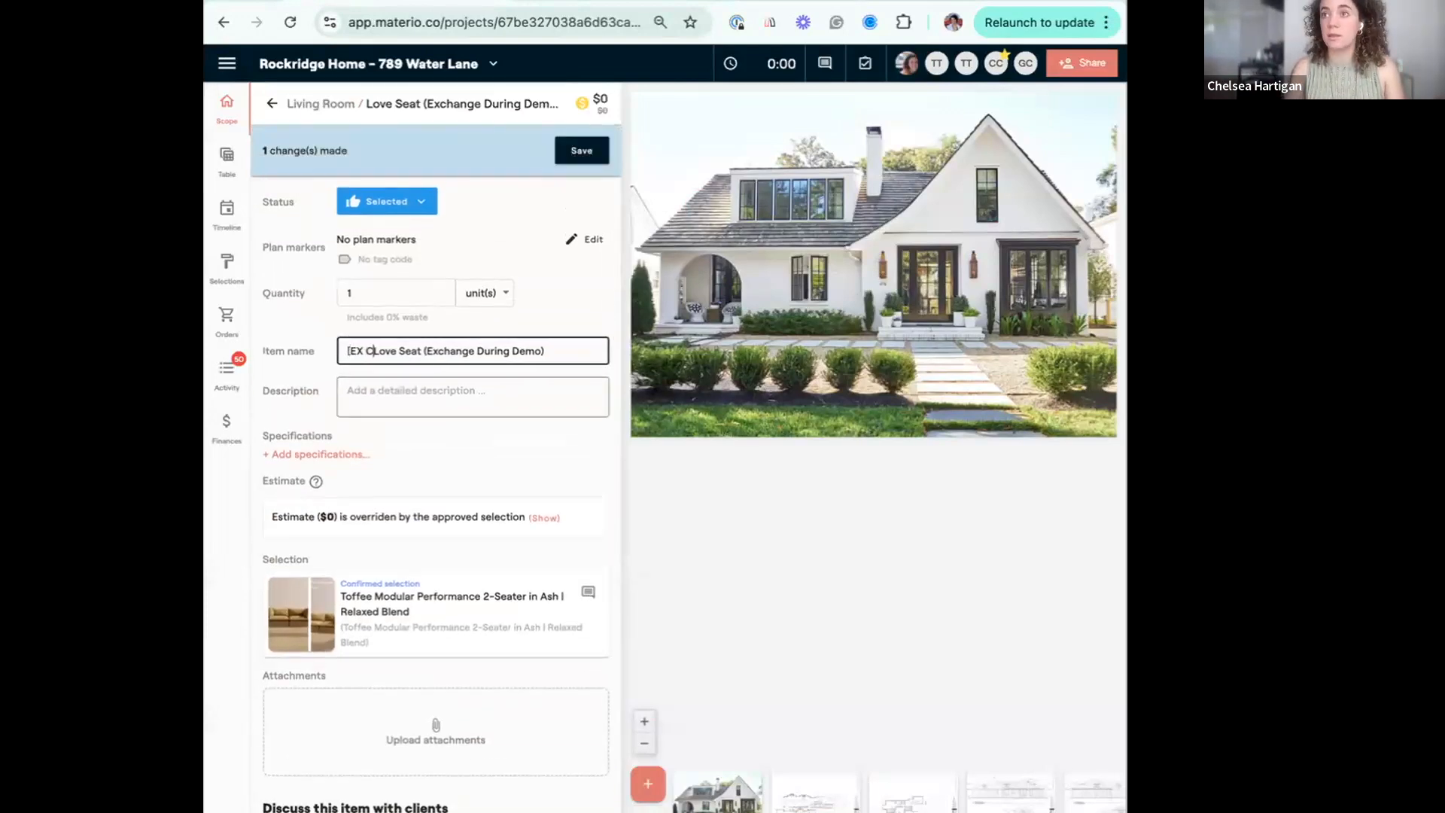
text(D])
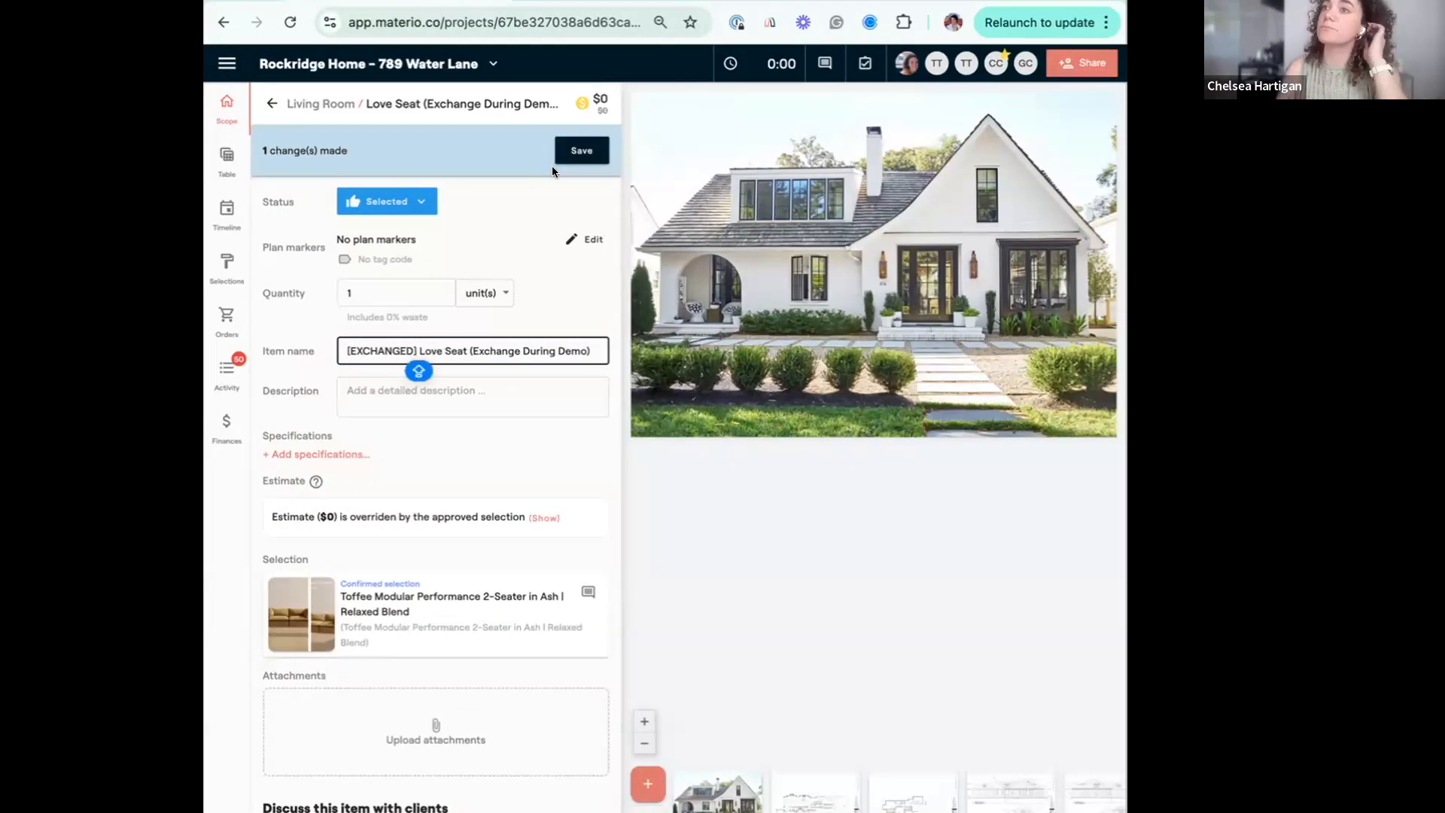
click(580, 152)
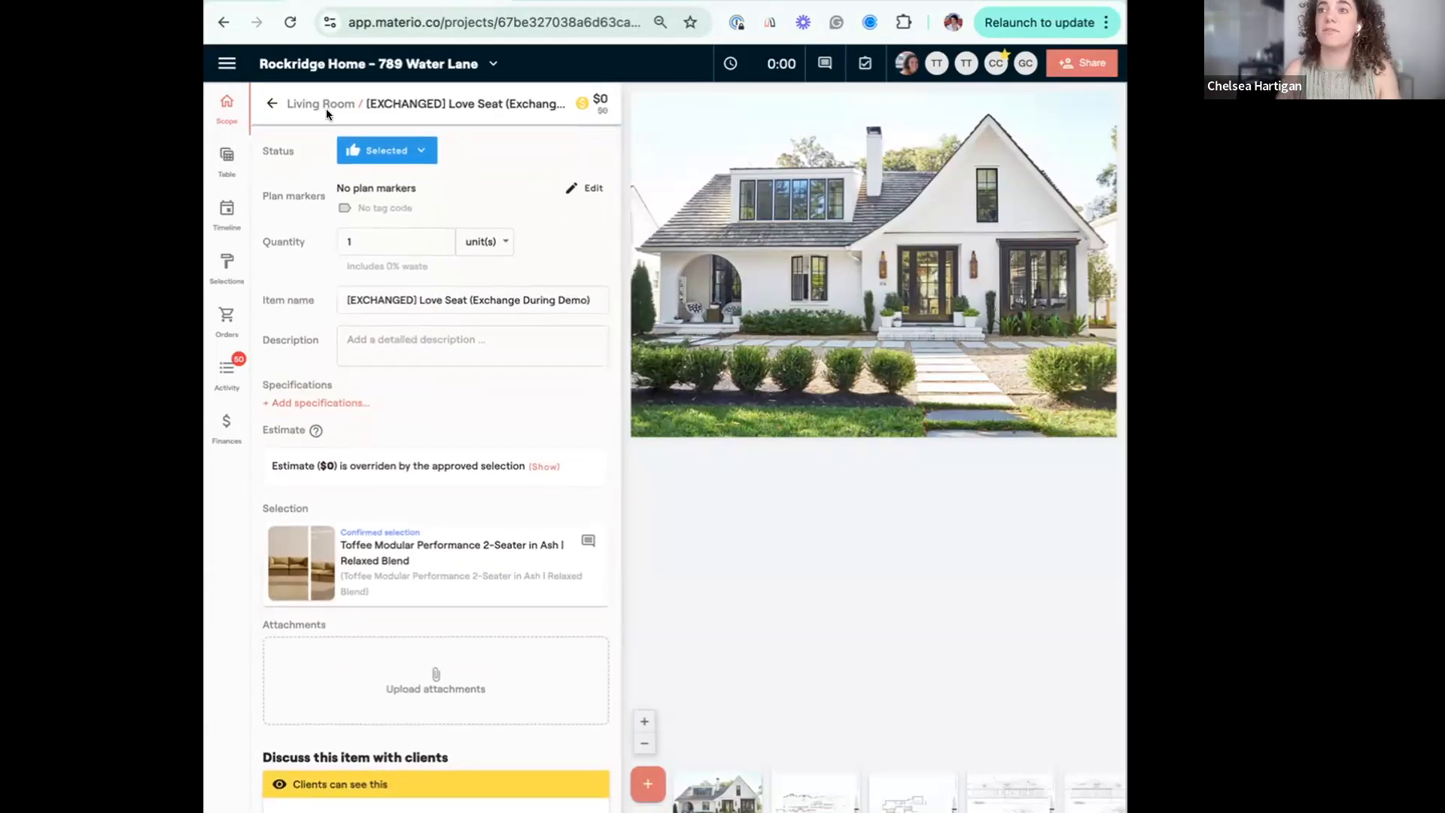
Add a new scope item named "Love Seat" to the Living Room furniture.
click(273, 105)
mouse_move(428, 365)
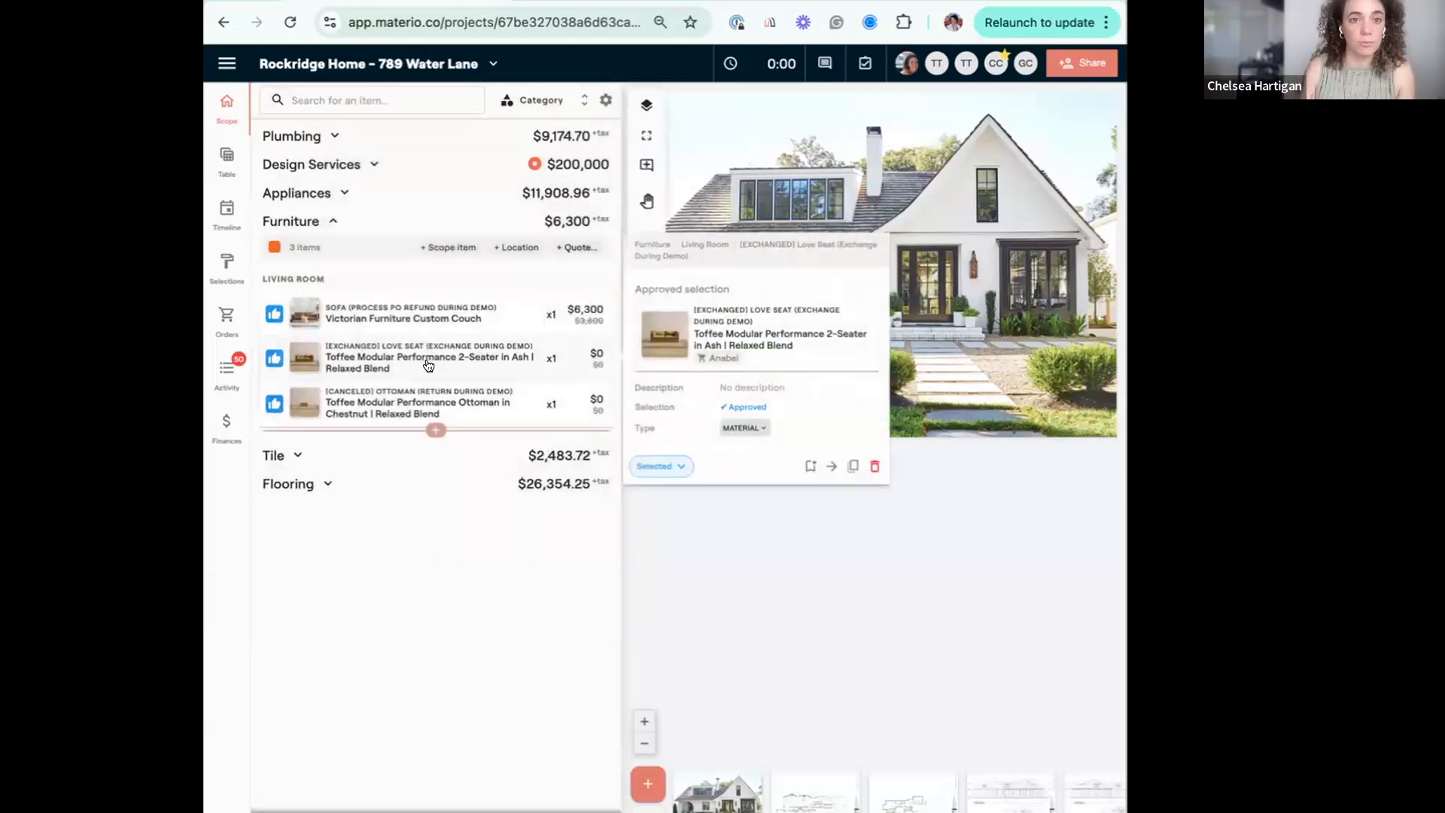
click(433, 429)
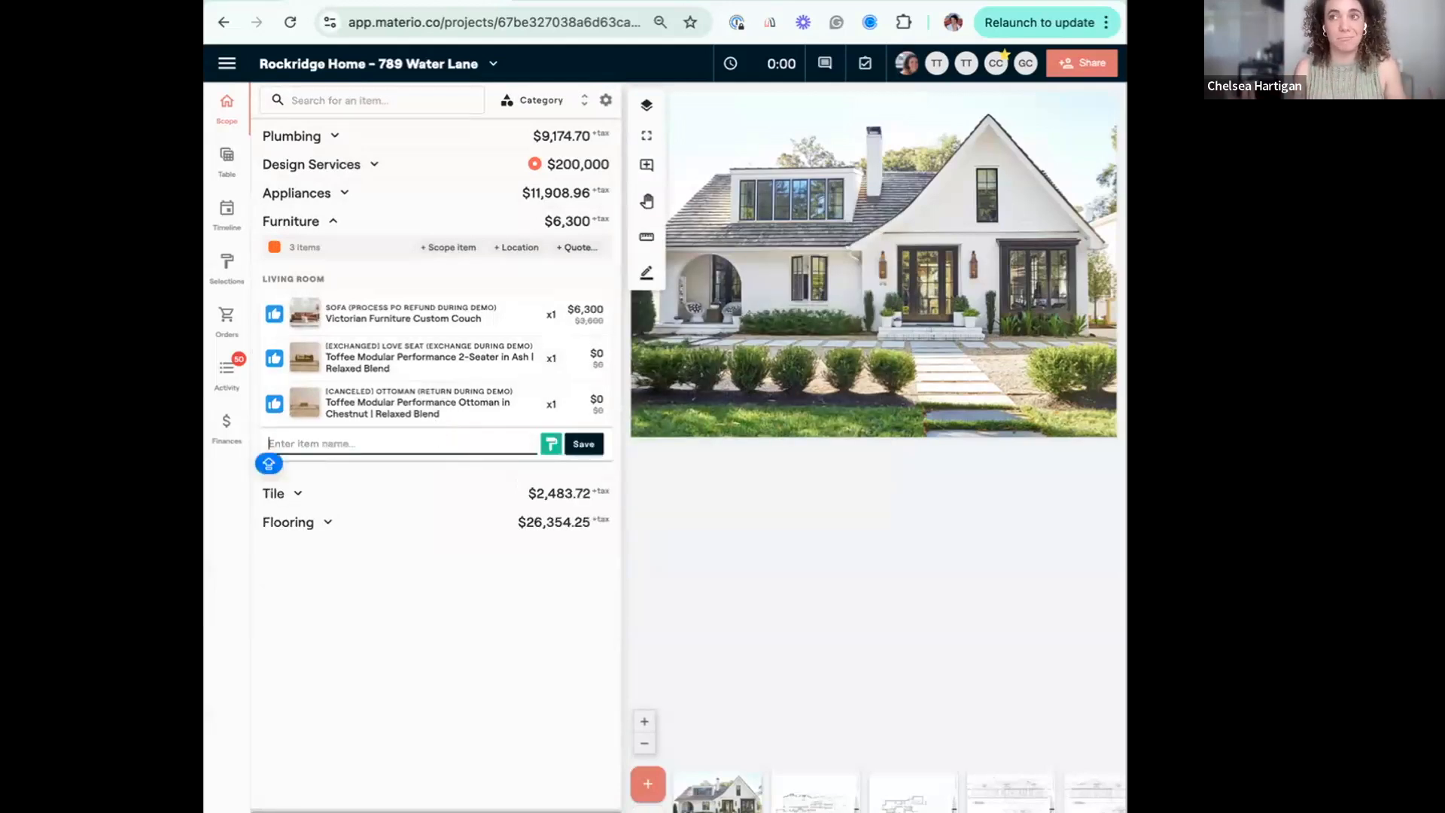
text(LOVE SE)
key(BackSpace)
key(BackSpace)
key(BackSpace)
key(BackSpace)
key(BackSpace)
key(BackSpace)
text(o)
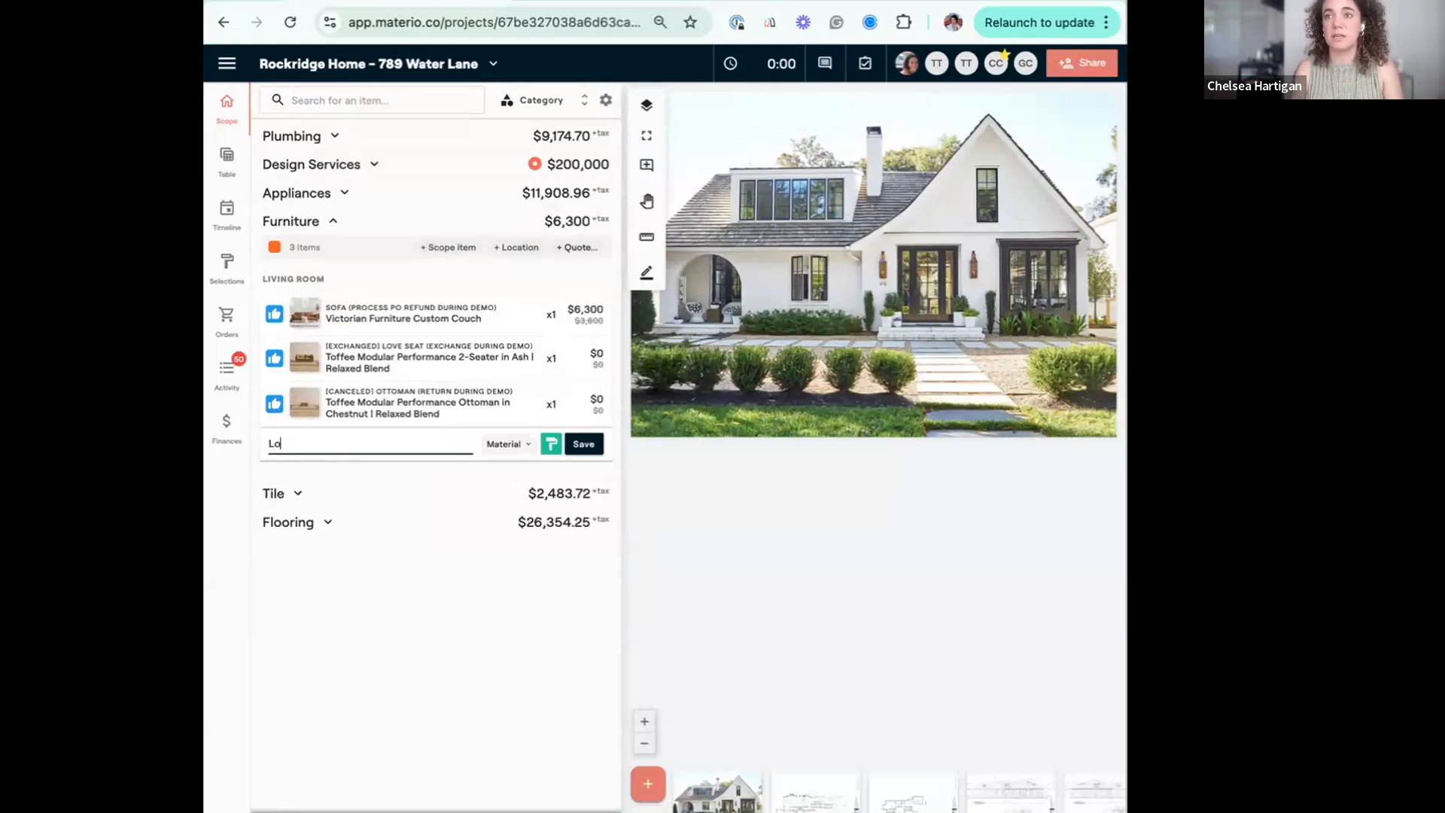
text(ve St)
text(at)
key(Return)
Add the $5,000 Collection Particulière Christophe Delcourt sofa from the design library as an option for the new Love Seat item.
click(444, 441)
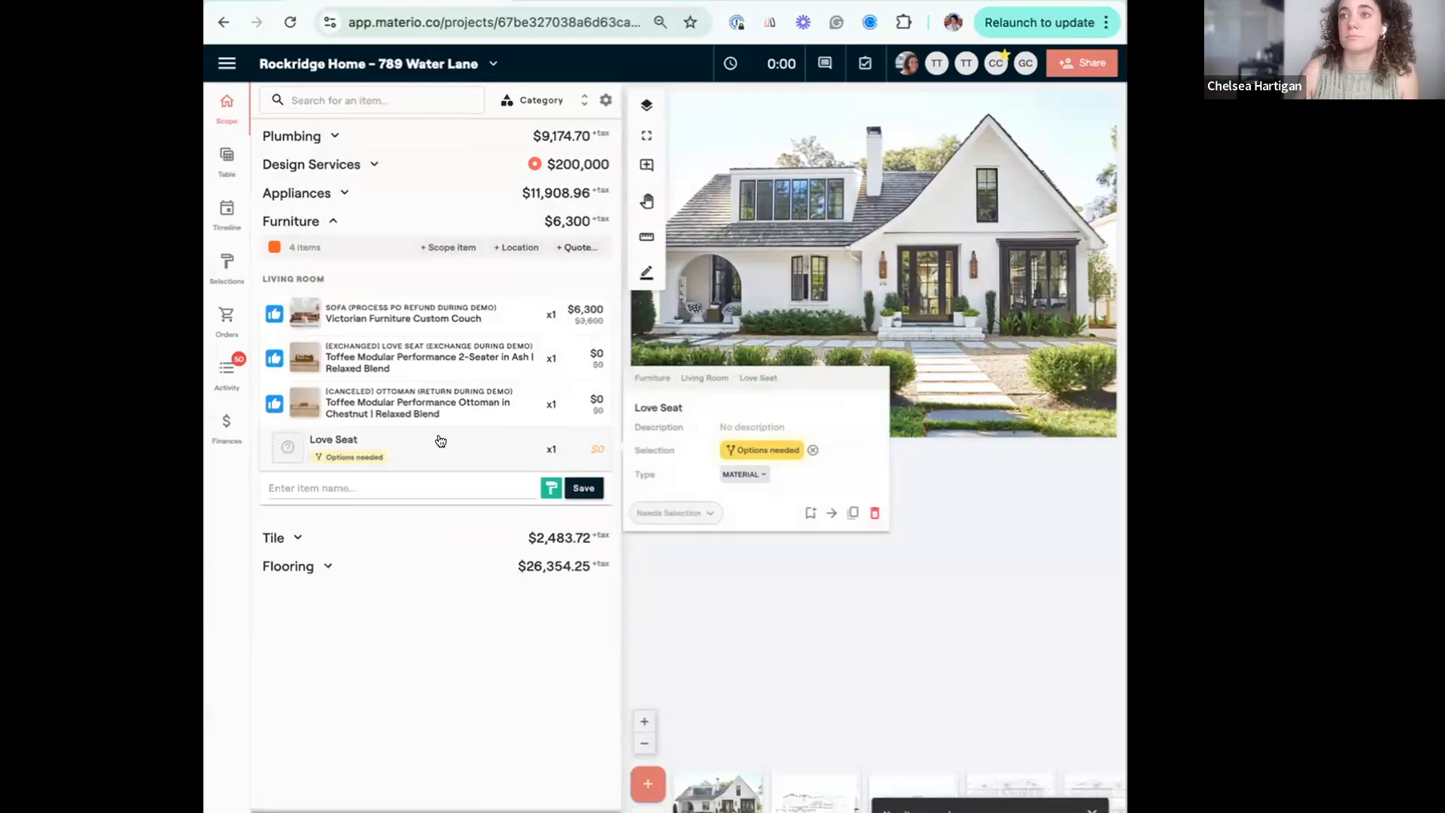
click(439, 429)
click(417, 711)
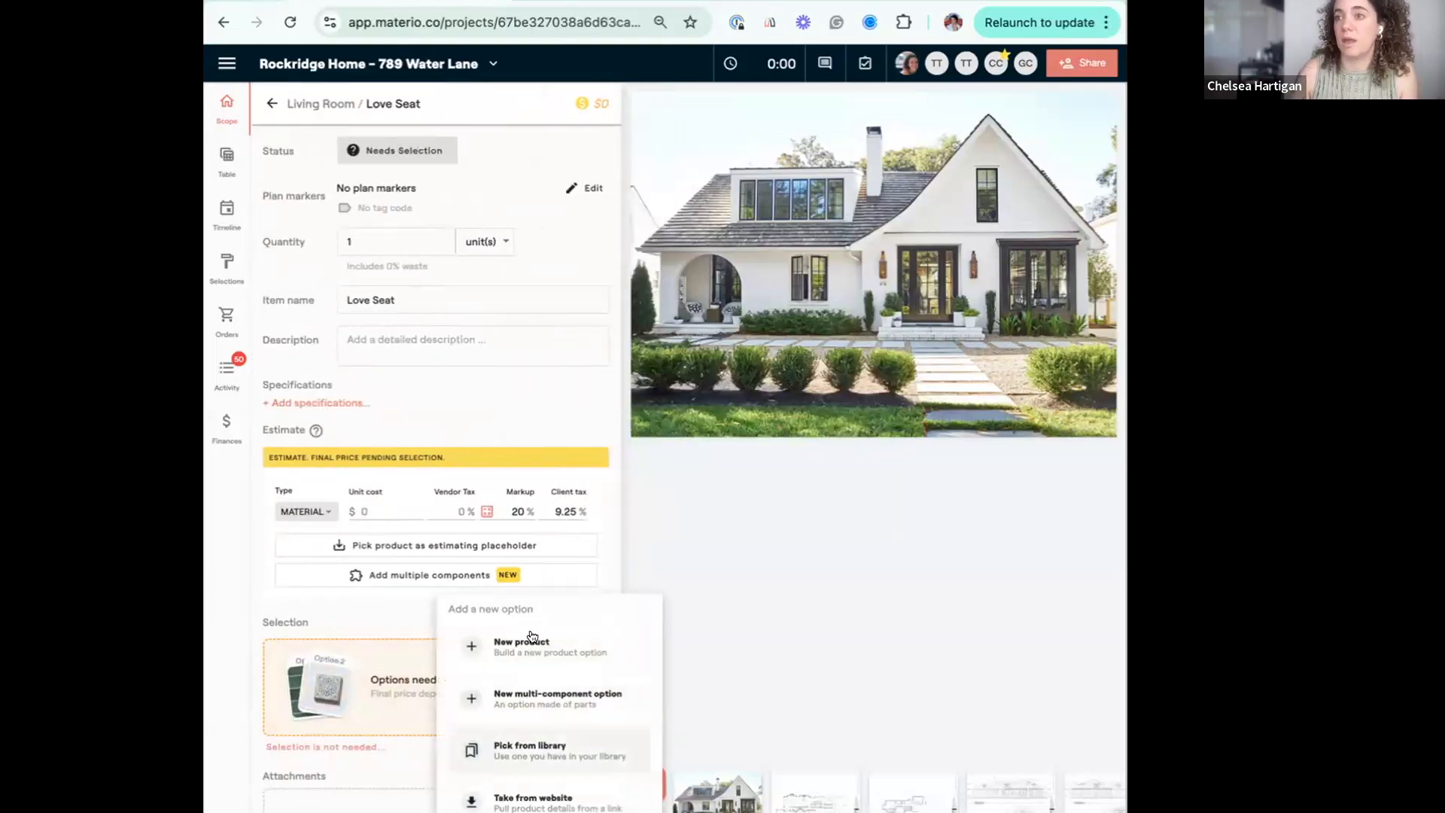
click(543, 752)
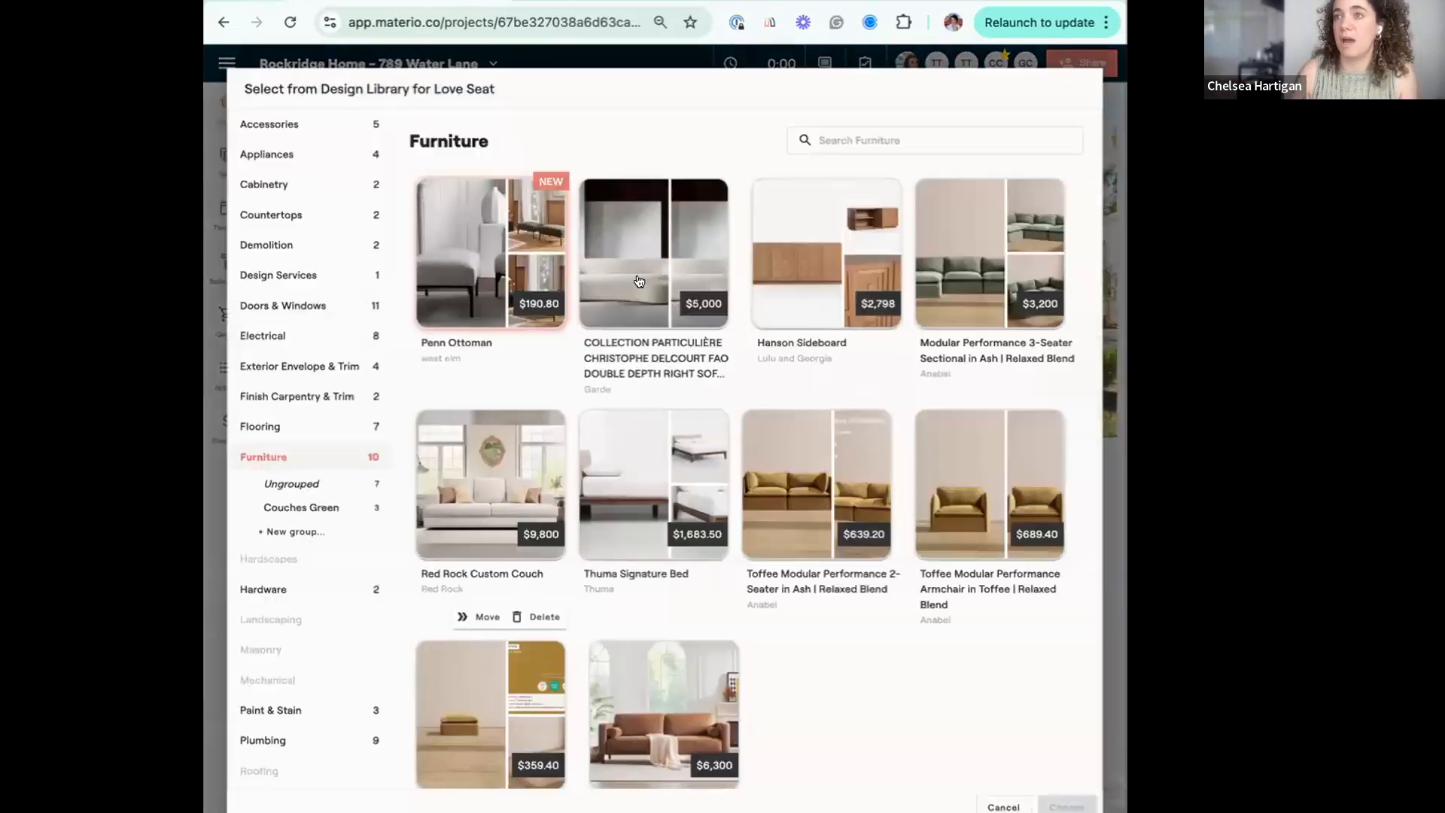
click(651, 305)
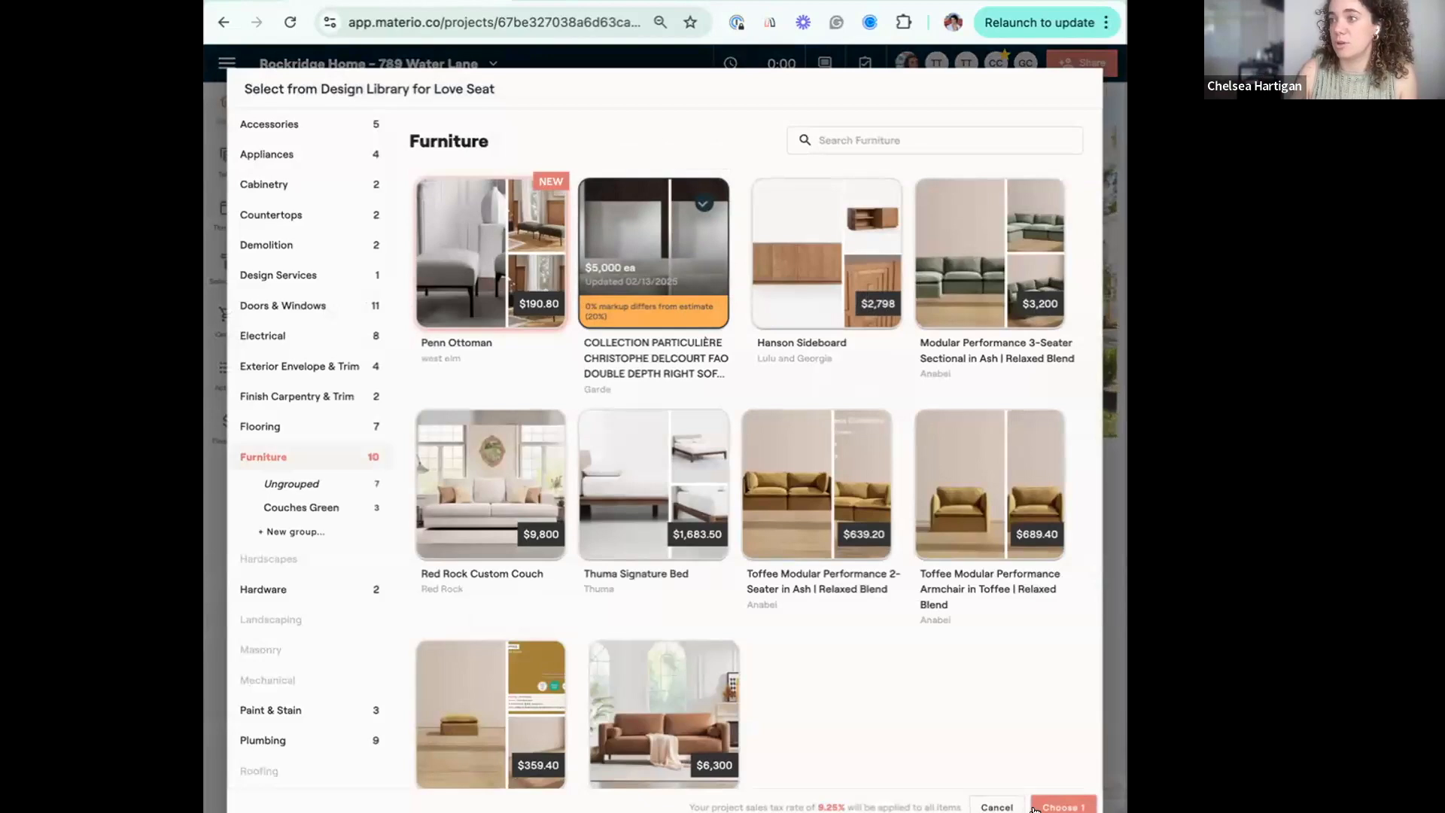
click(1061, 807)
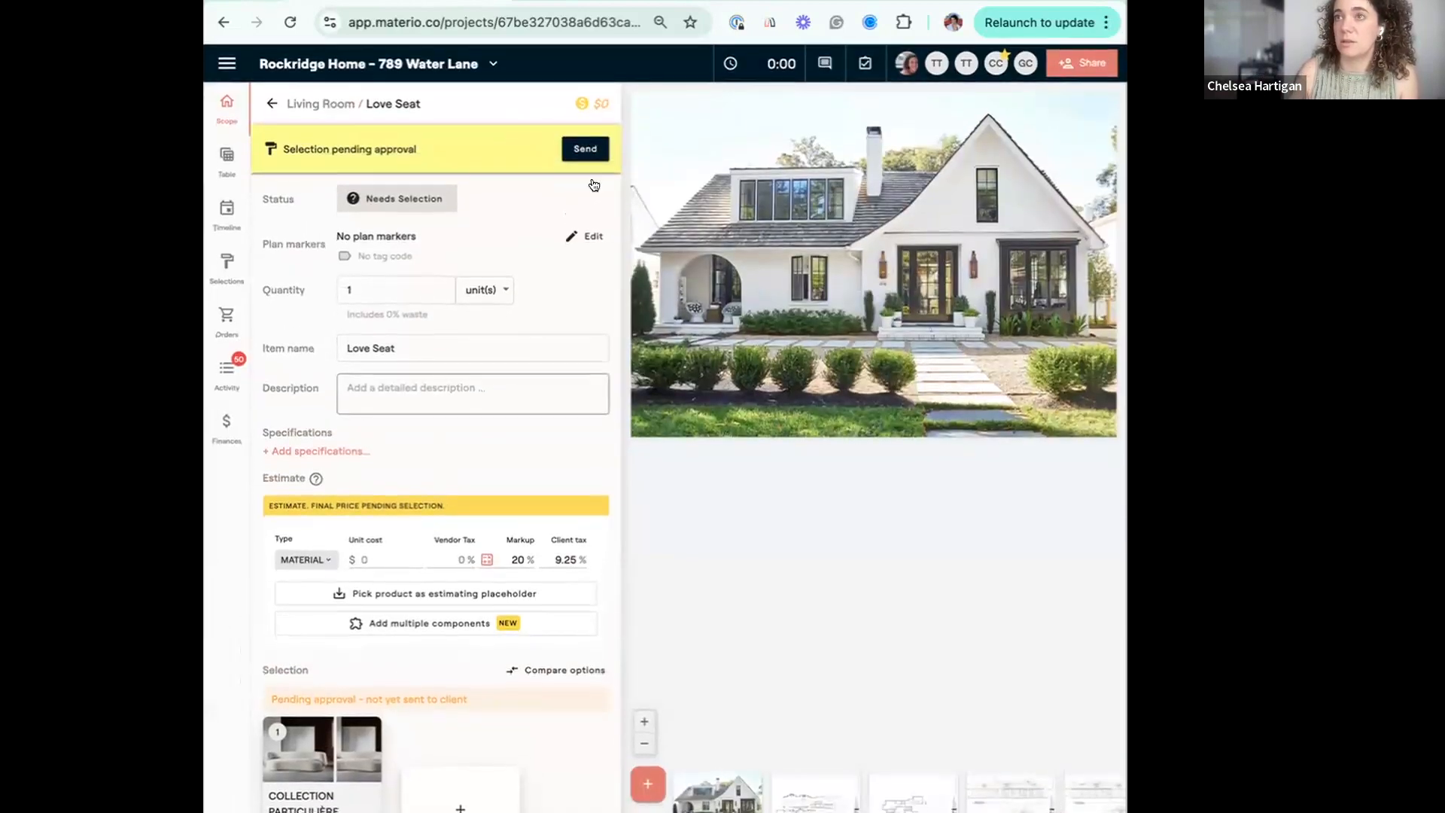
Send the new Love Seat selection for approval with the client notified, proceeding despite the missing markup.
scroll(526, 423, down, 6)
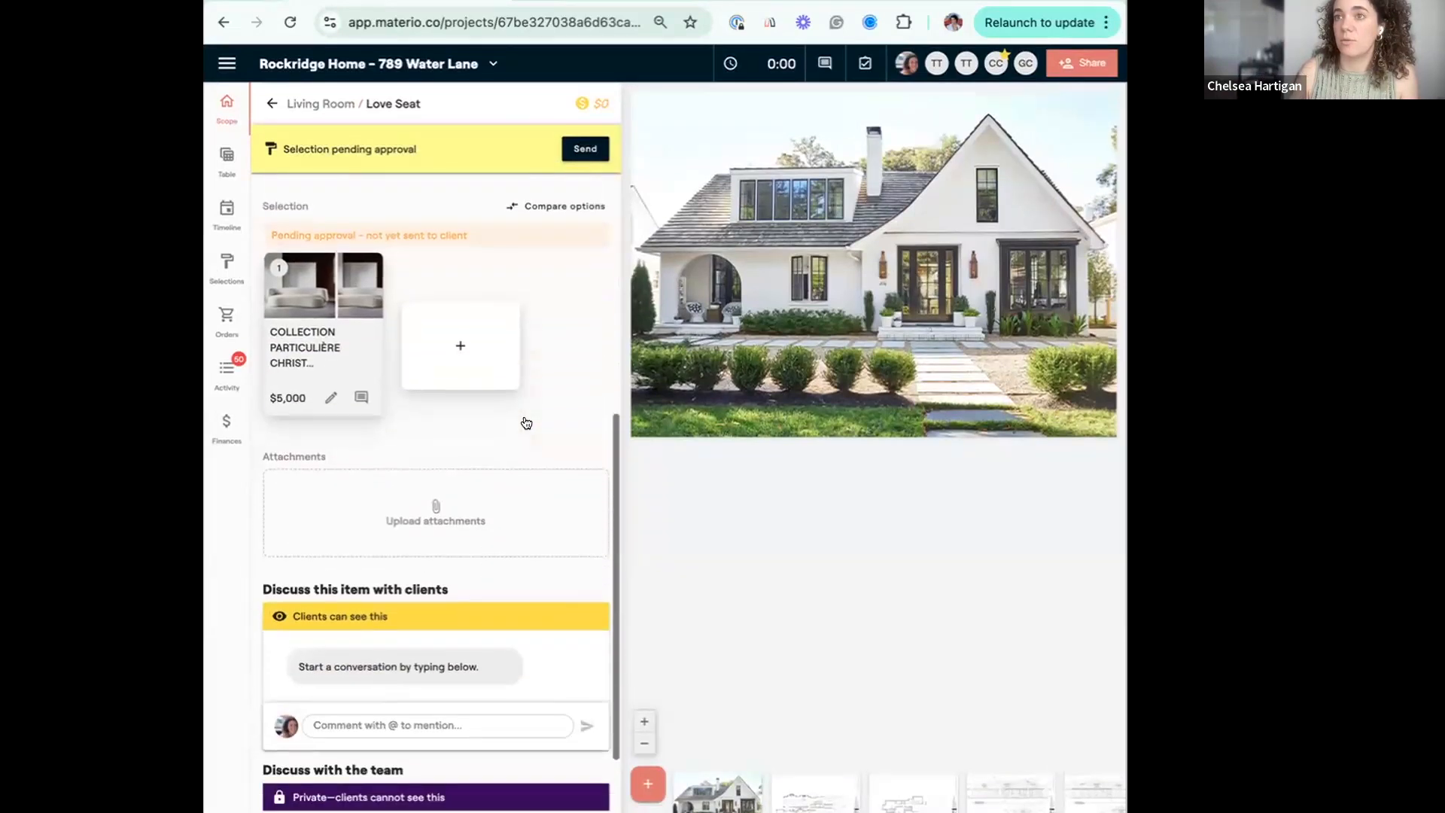
scroll(526, 422, up, 6)
click(585, 149)
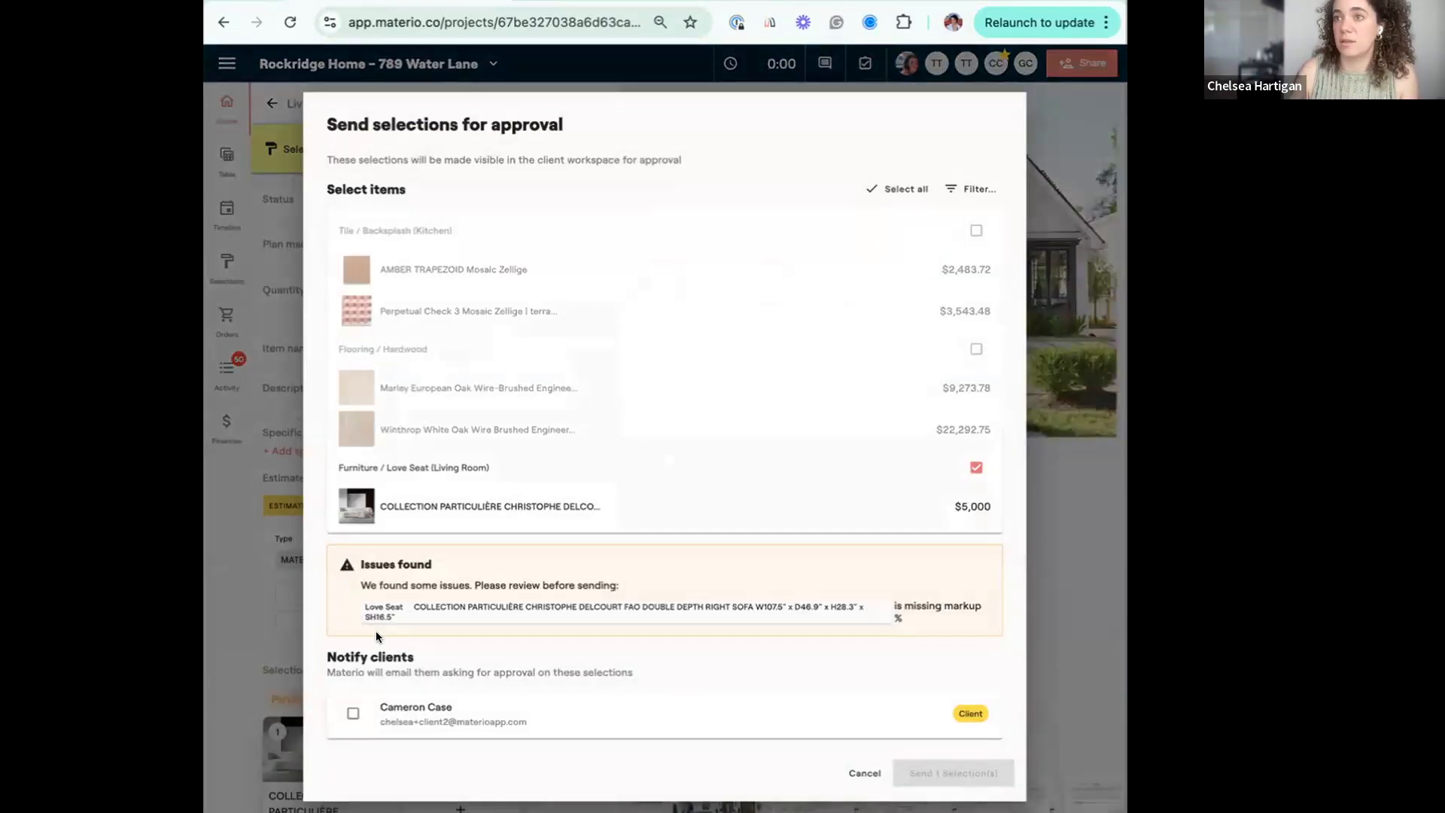
click(351, 714)
click(954, 773)
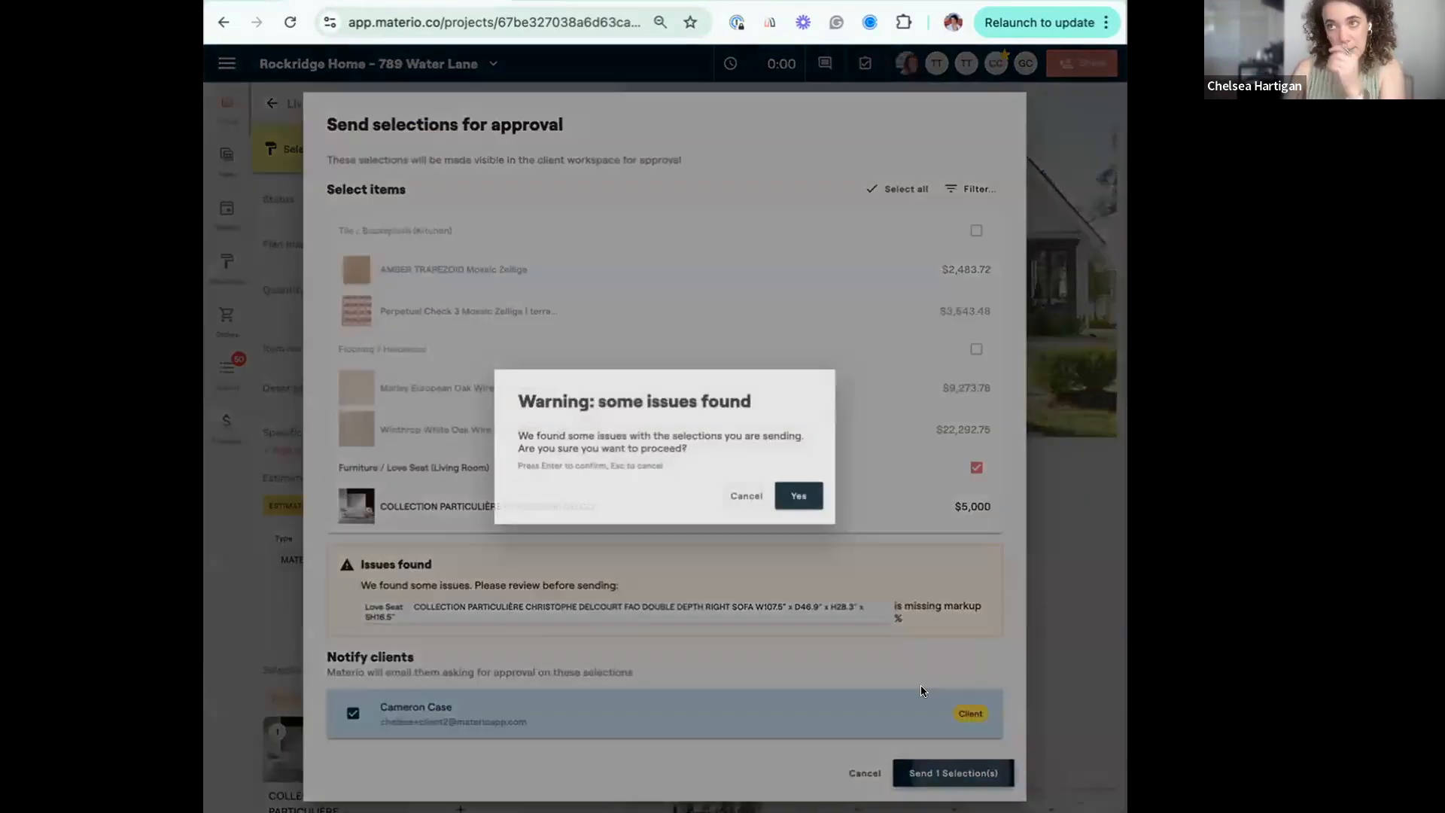
click(798, 493)
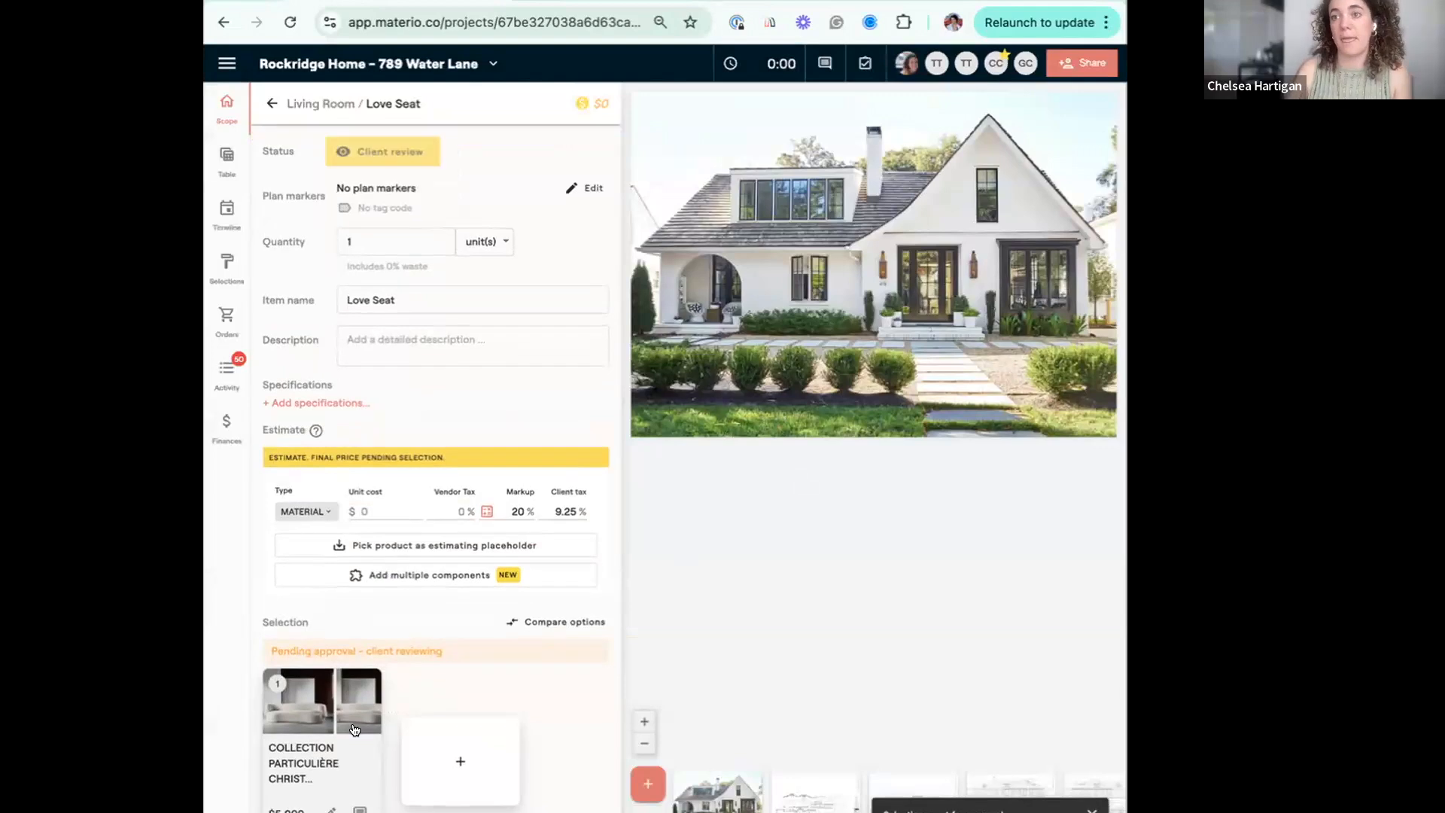
Approve the Collection Particulière option for the Love Seat and return to the scope list.
click(357, 727)
click(474, 573)
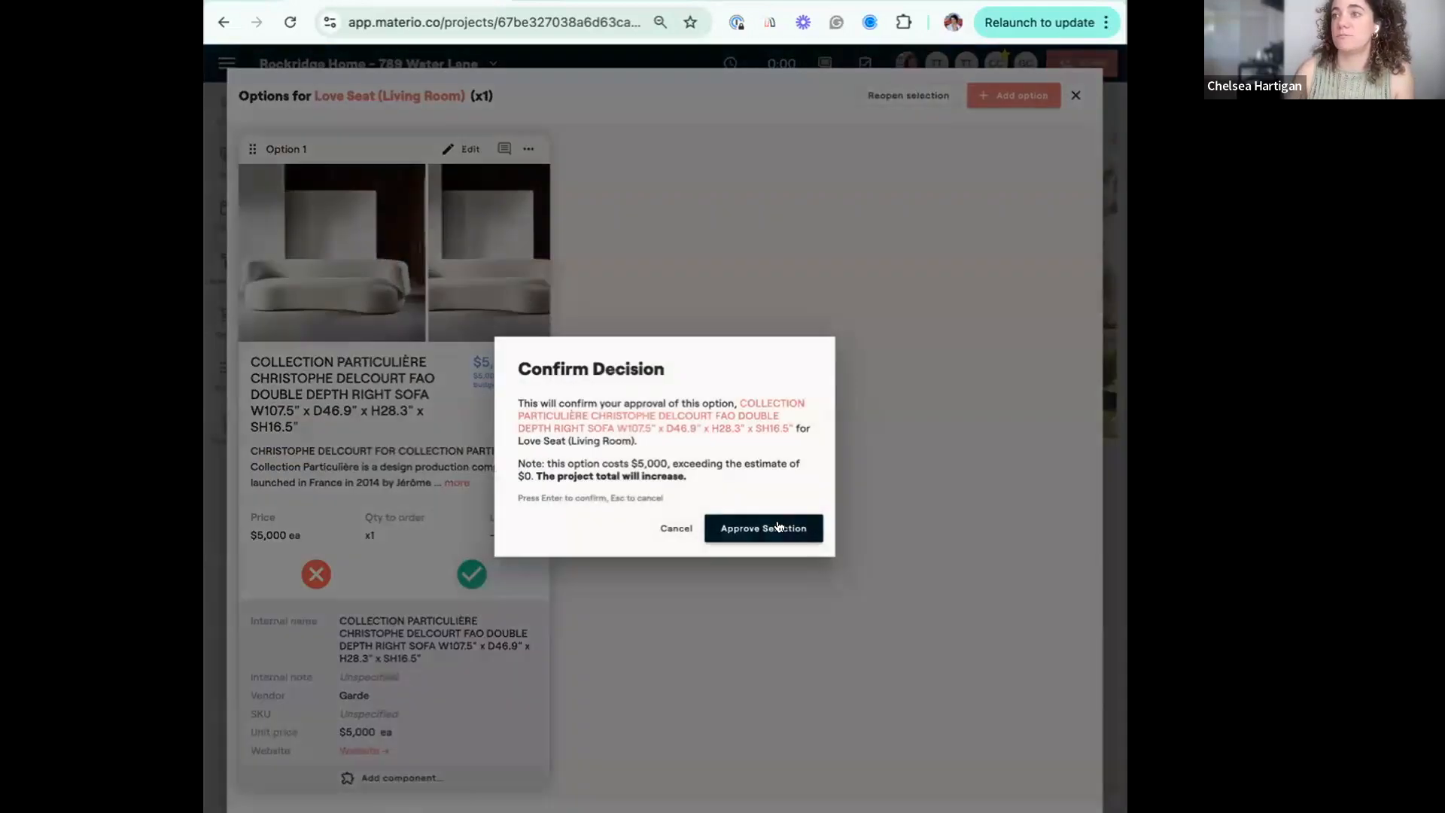
click(775, 525)
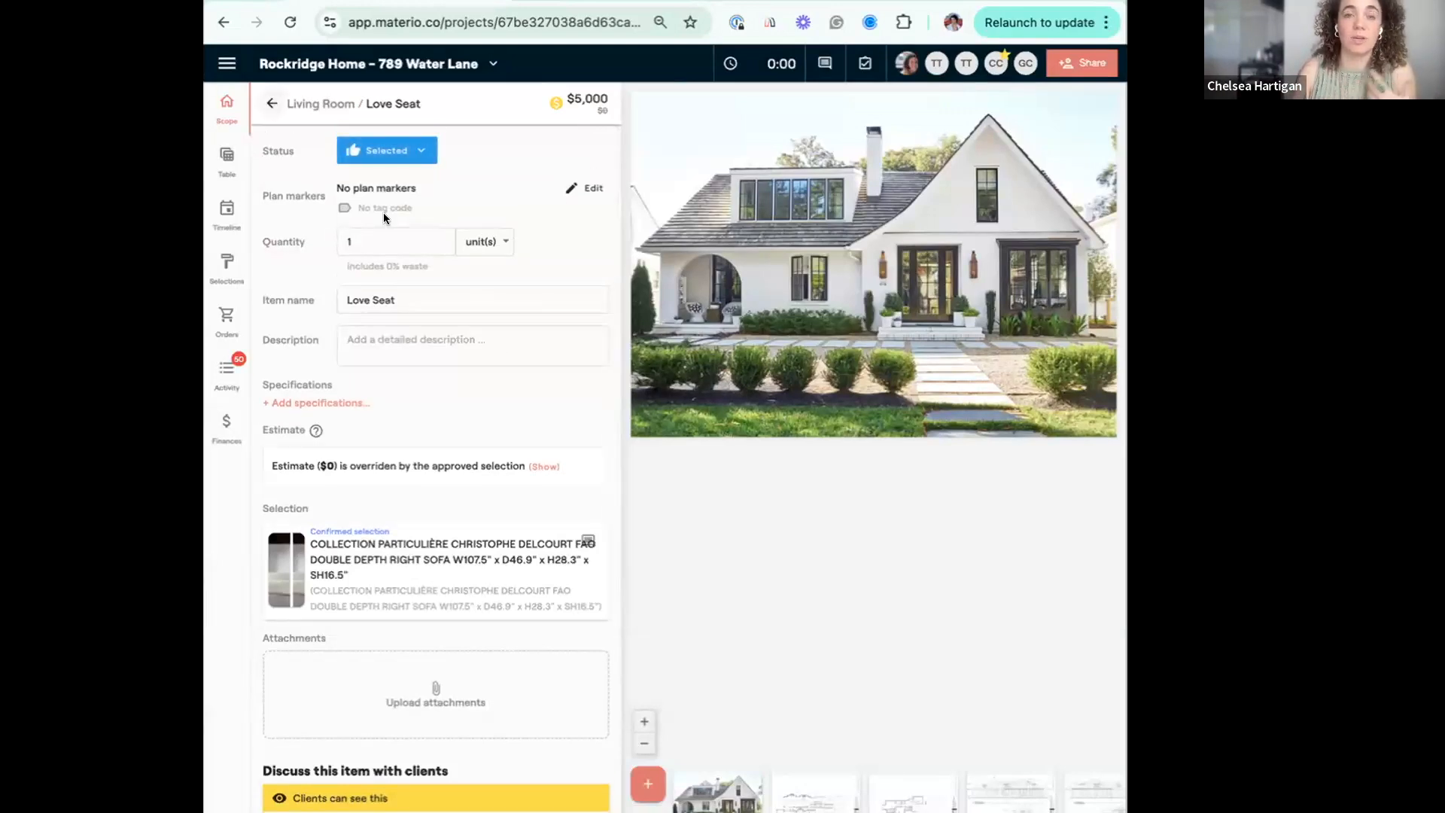
click(272, 103)
mouse_move(511, 471)
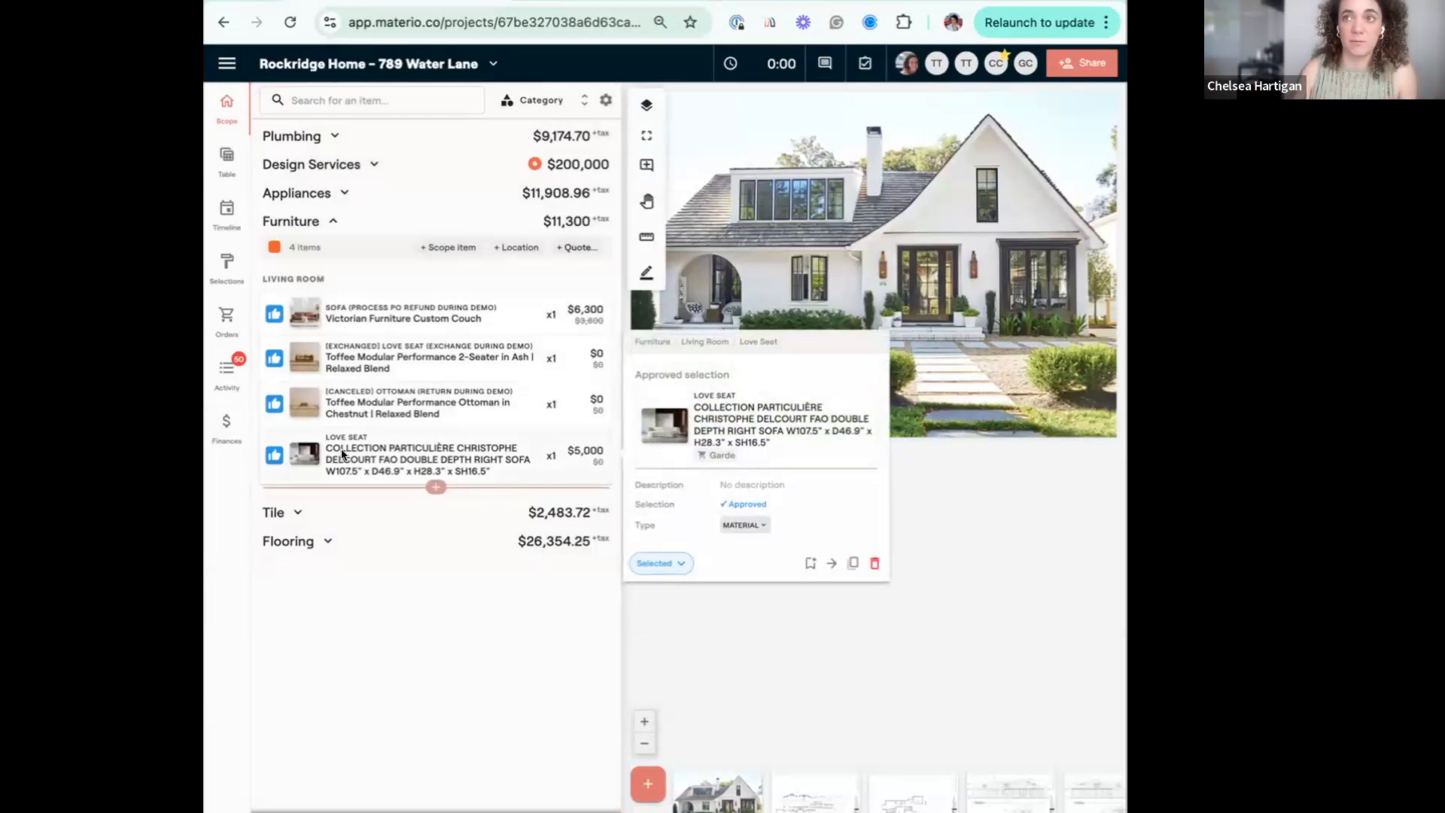
Open the project's invoicing in Finances and look over the existing invoices and credits.
click(233, 439)
scroll(827, 660, down, 5)
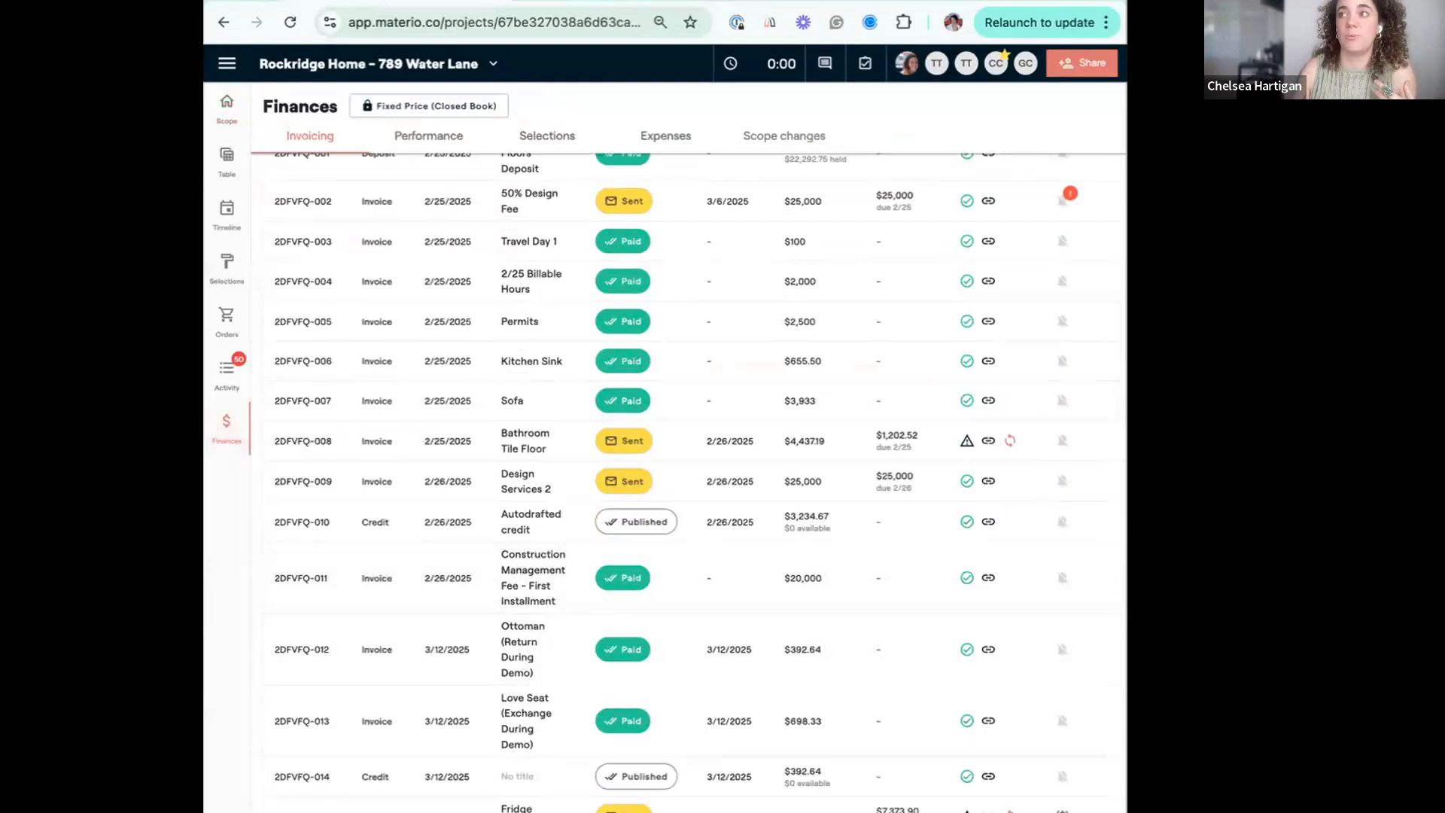
drag(1125, 811, 1164, 811)
scroll(1017, 647, up, 2)
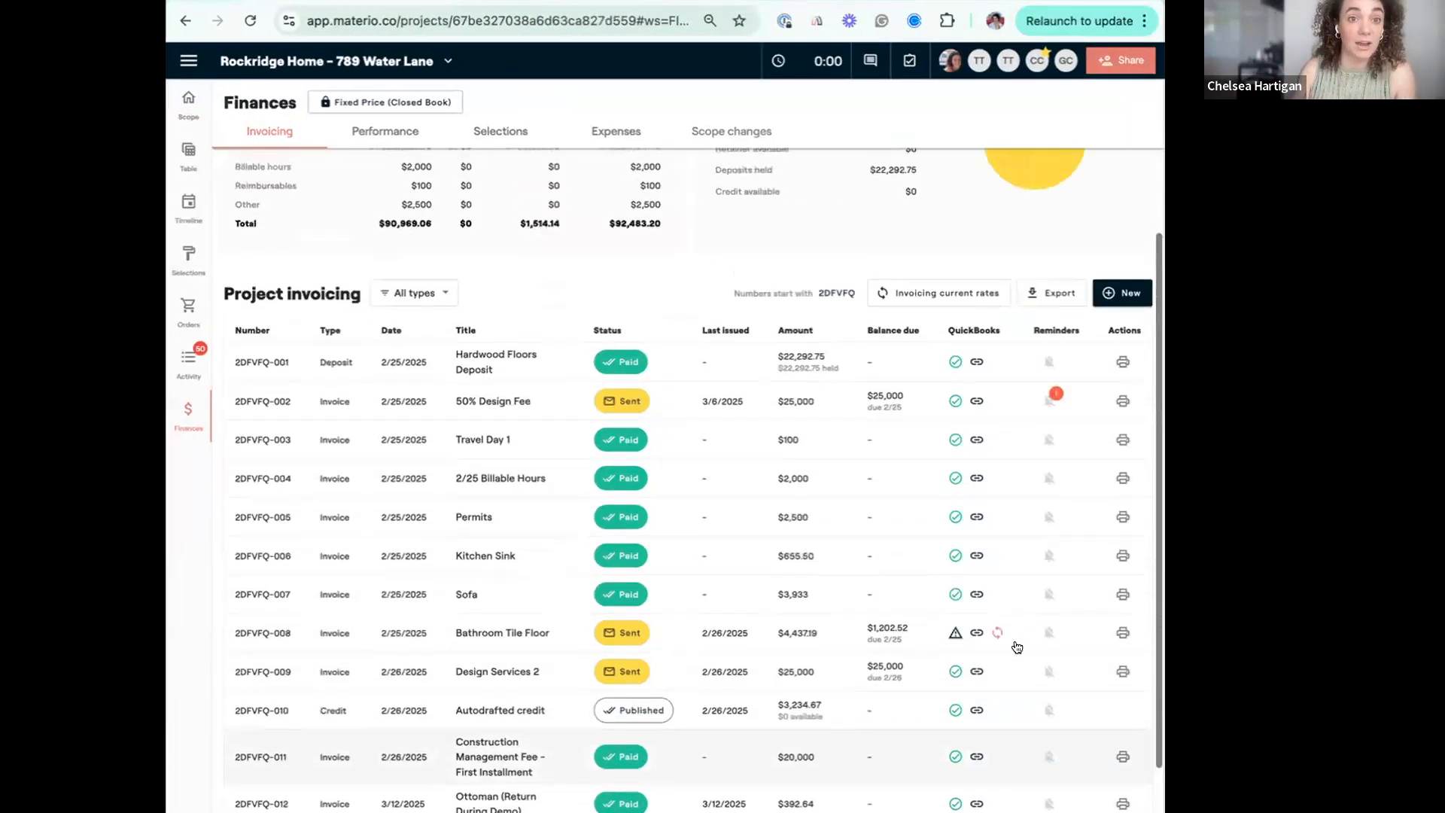
scroll(1016, 647, up, 2)
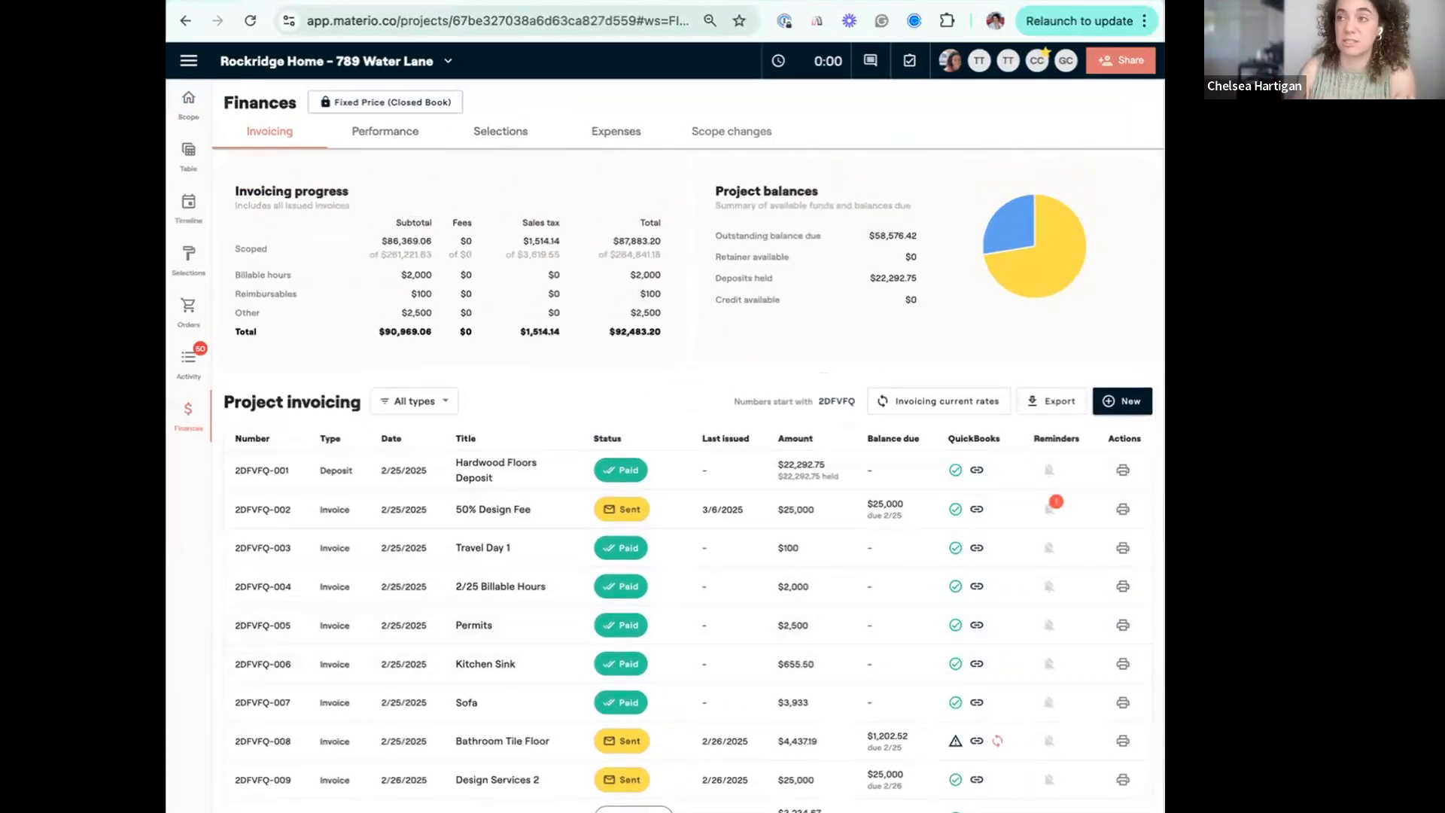
click(1129, 401)
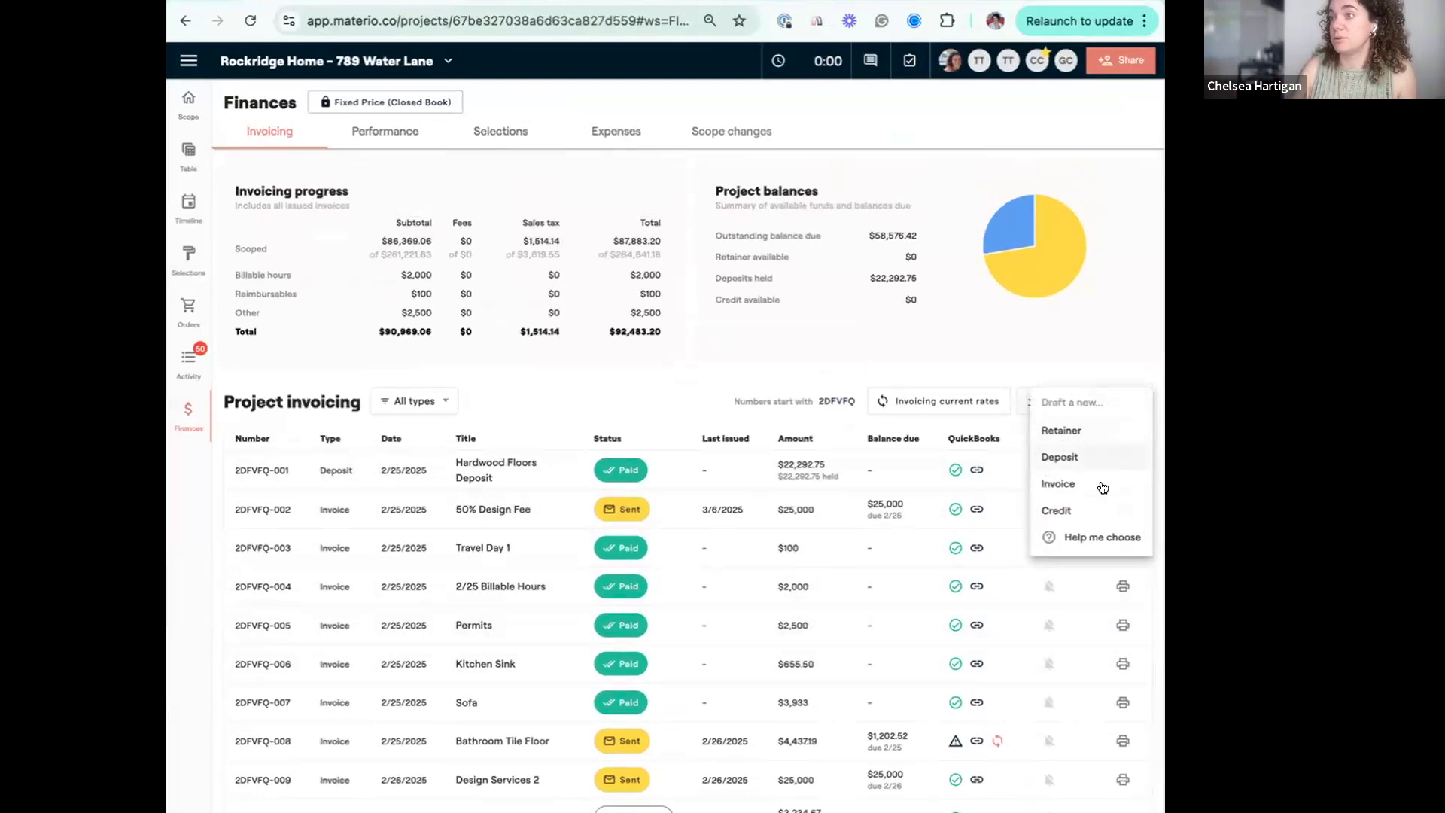
click(1102, 487)
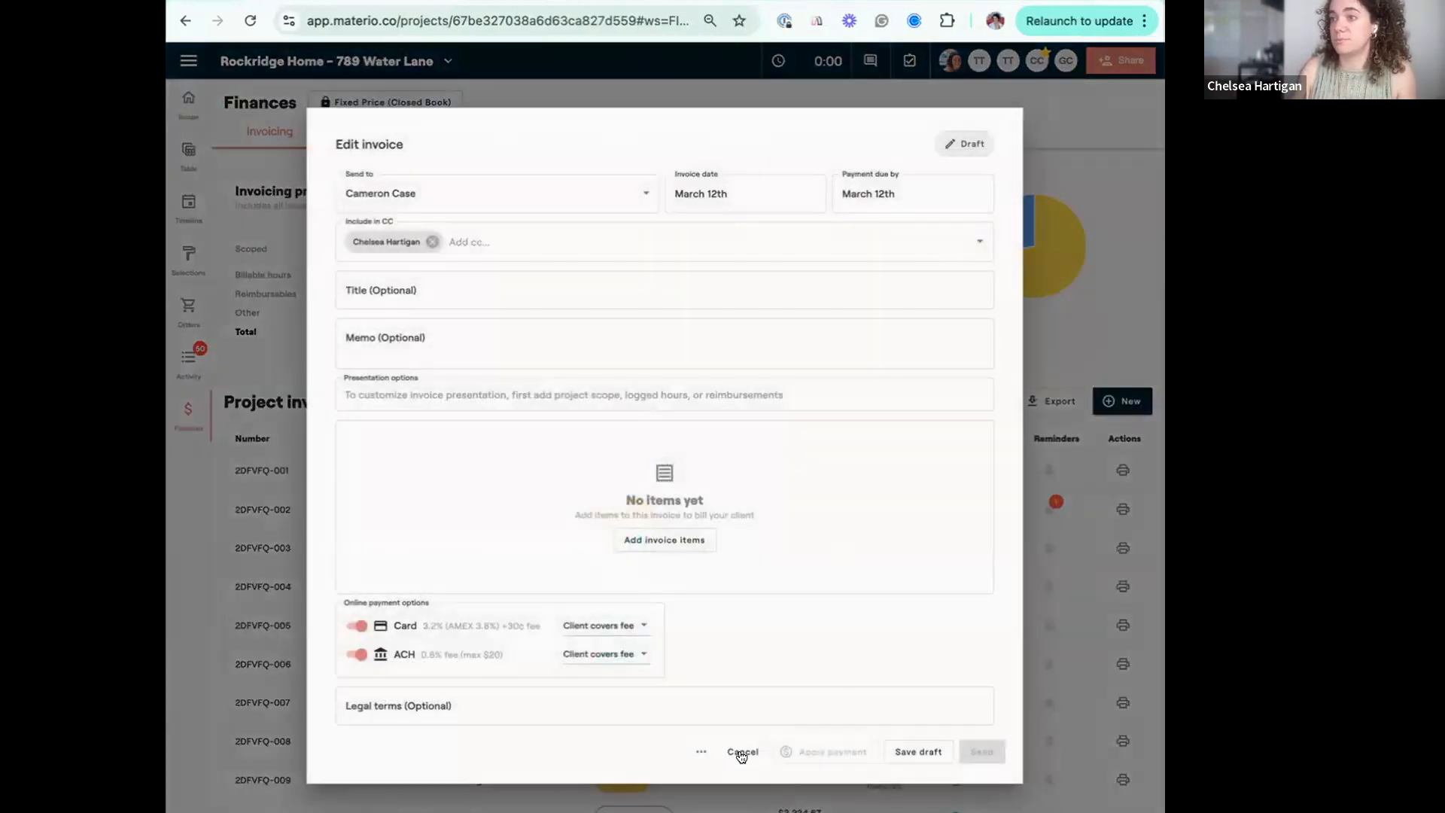
click(741, 753)
Draft a new credit from project scope and add the [EXCHANGED] Love Seat item to it.
click(1126, 404)
click(1101, 512)
click(681, 511)
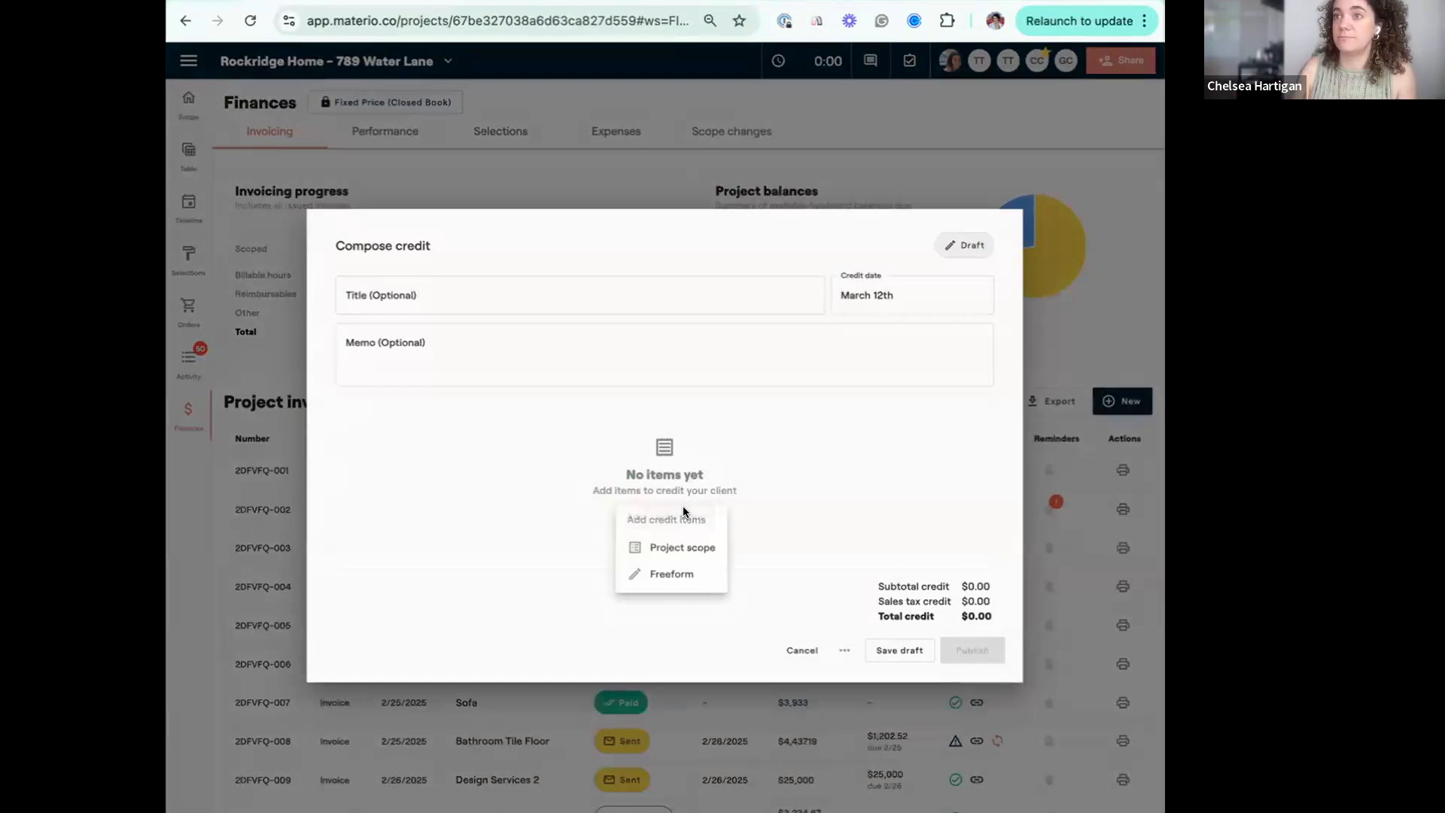
click(680, 550)
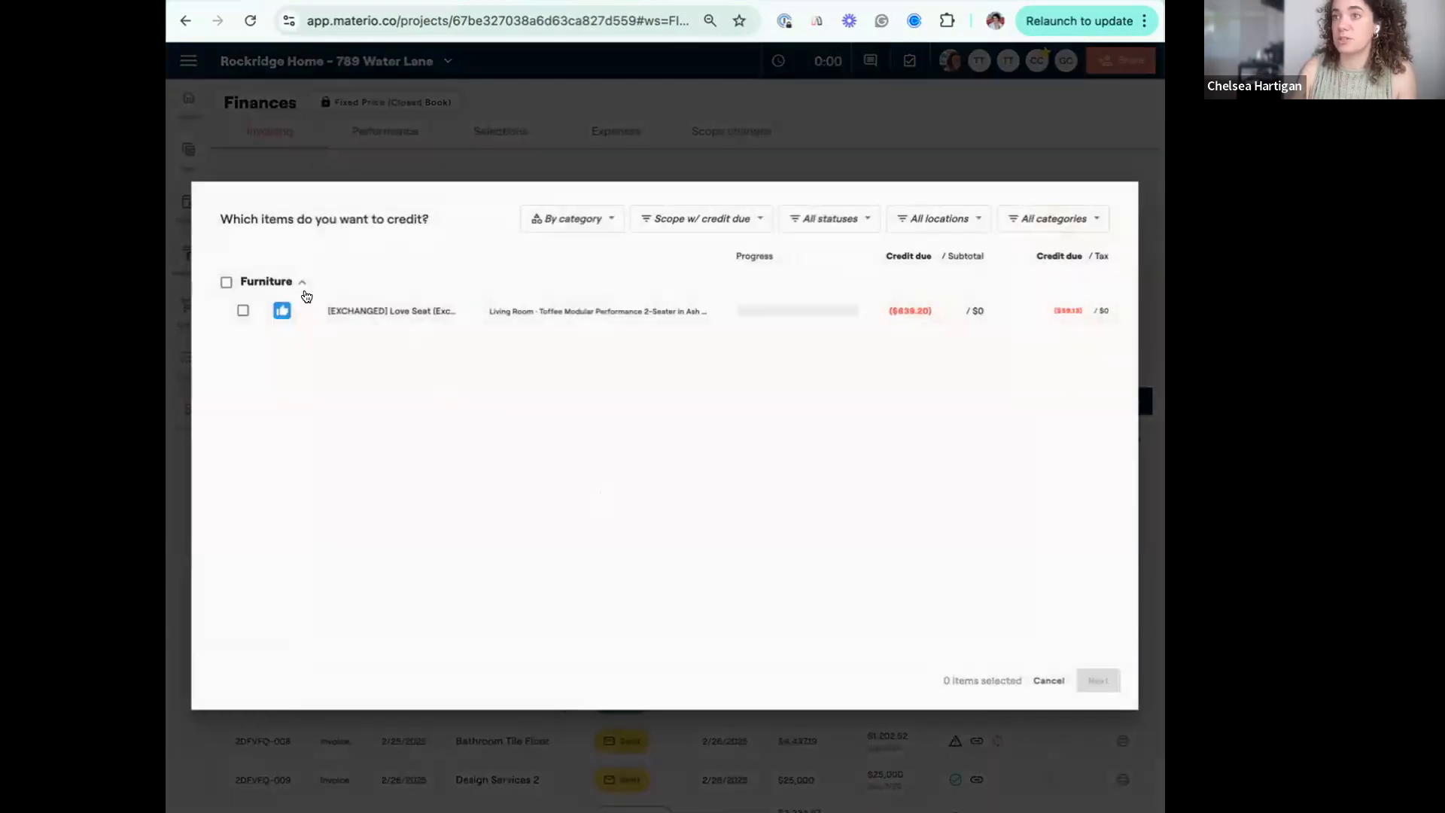
click(243, 311)
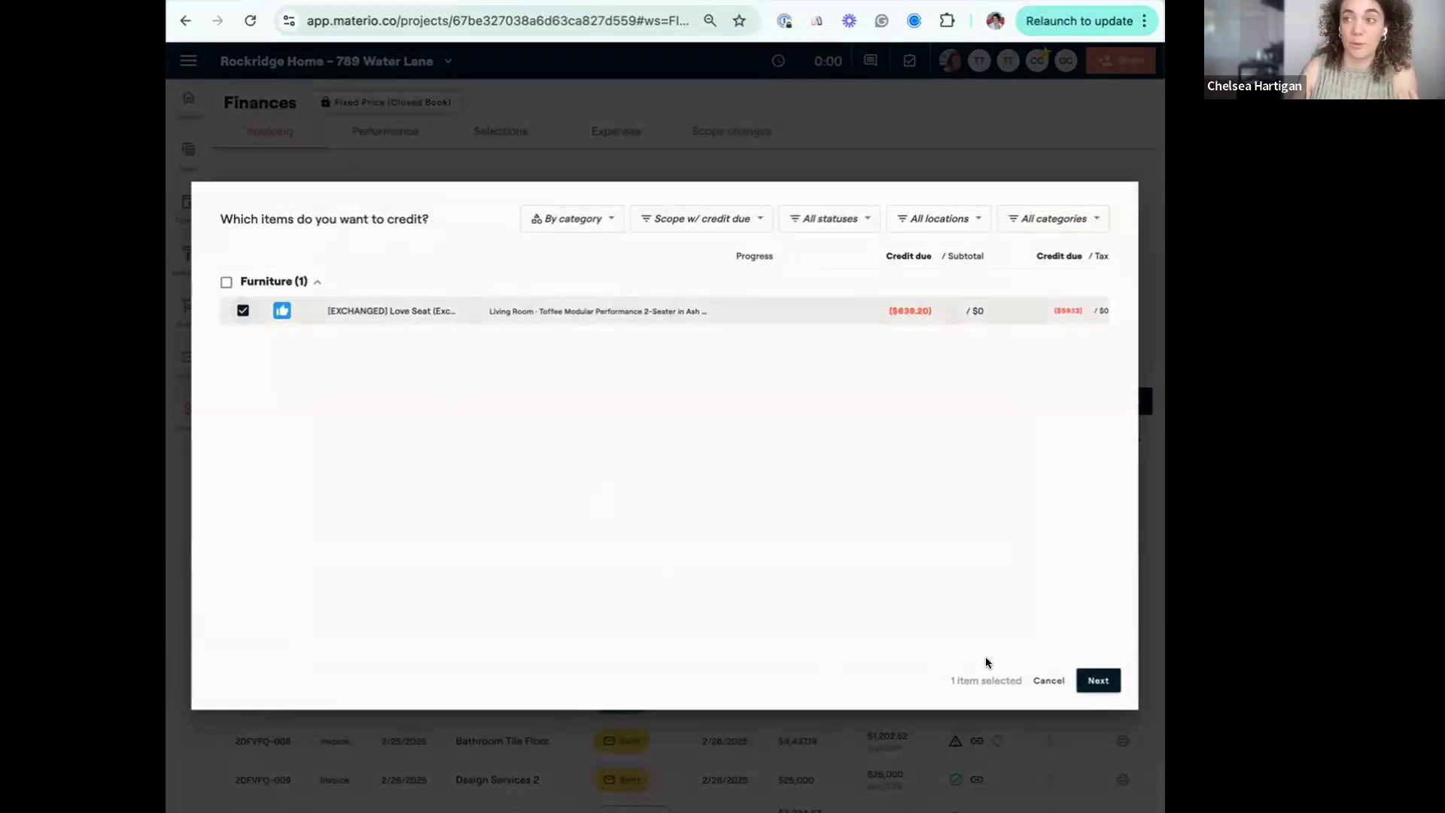
click(1100, 682)
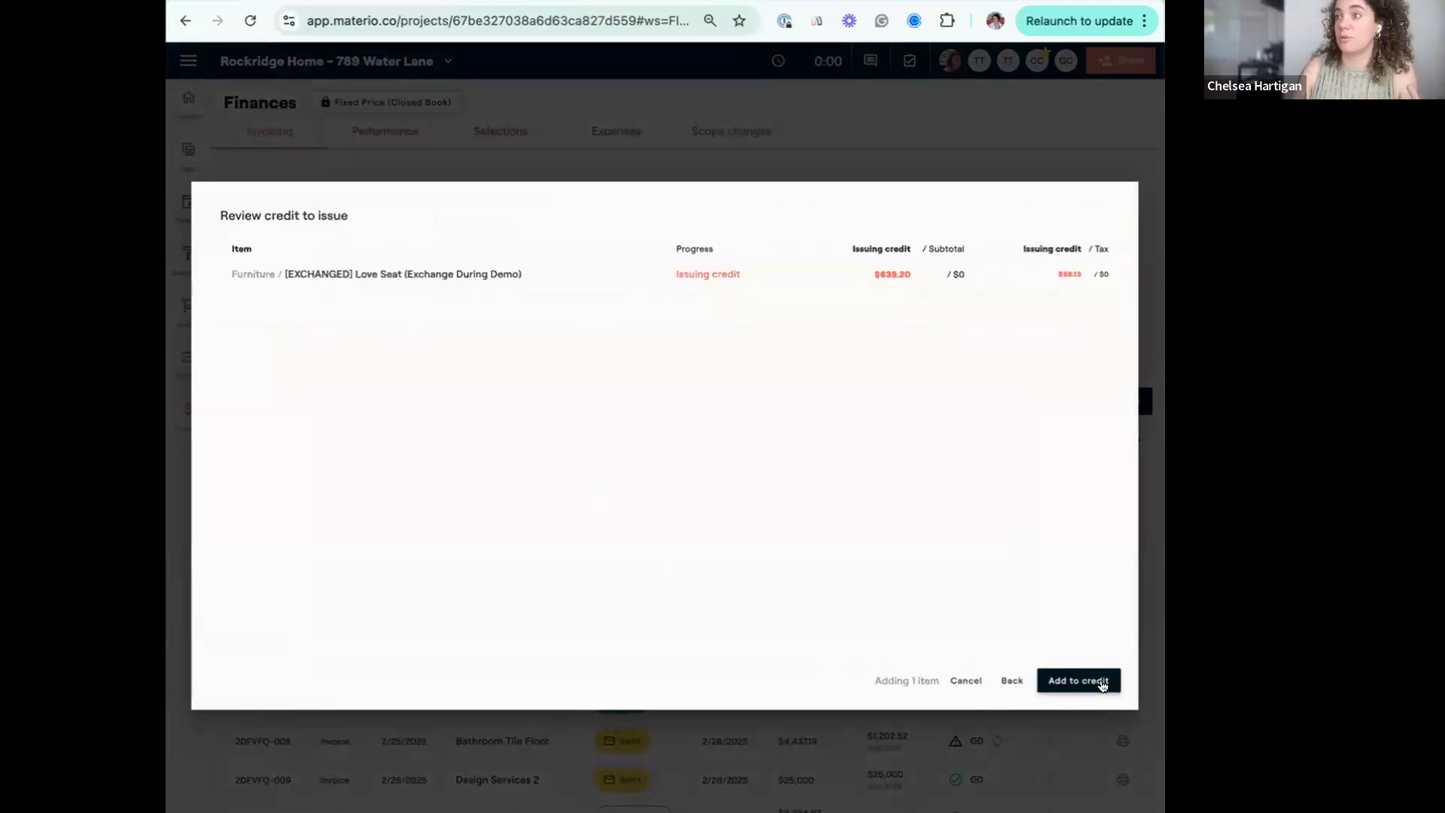
click(1101, 681)
Title the credit "Love Seat Exchange Credit" and publish it.
click(391, 334)
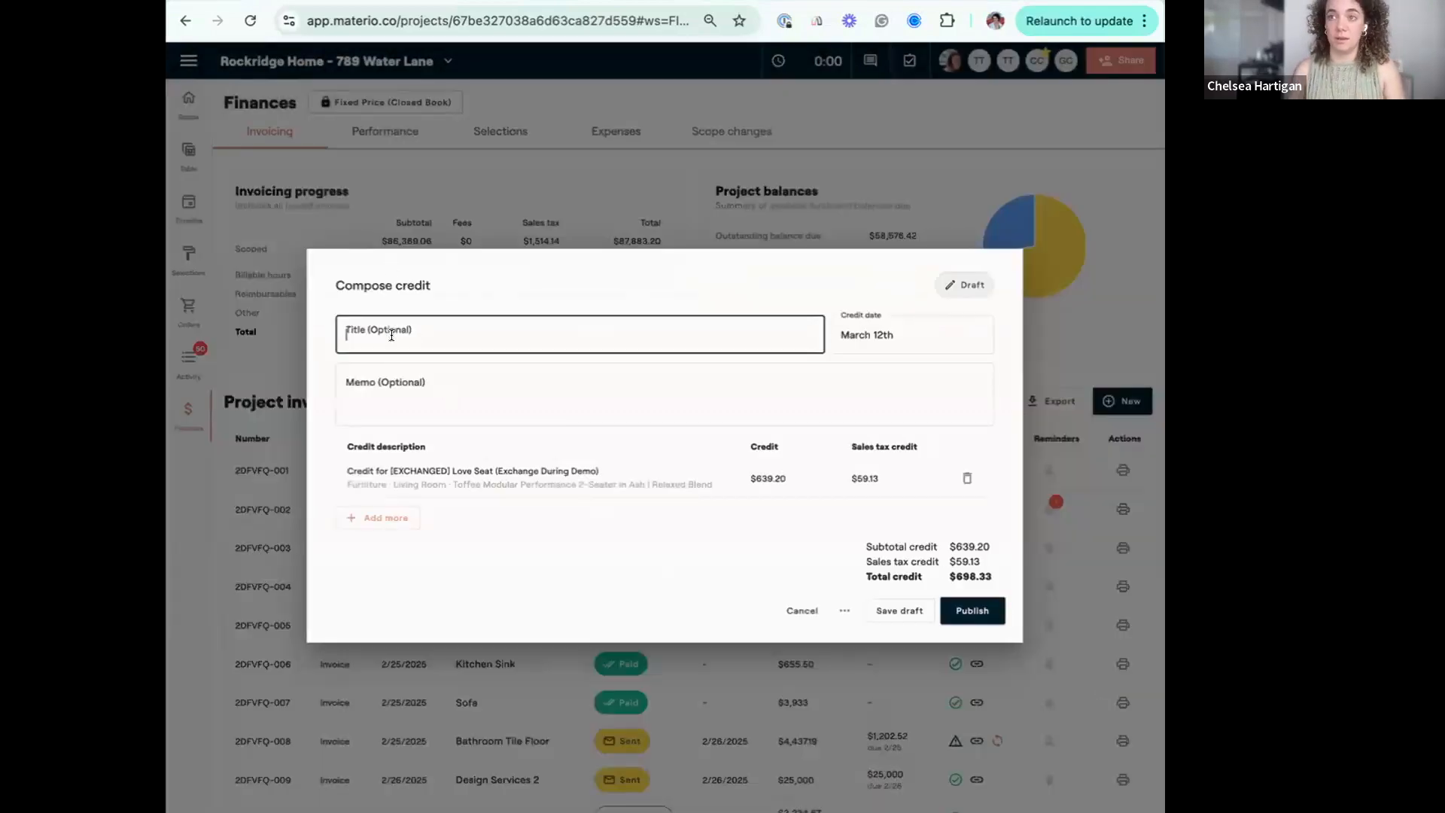
text(Love S)
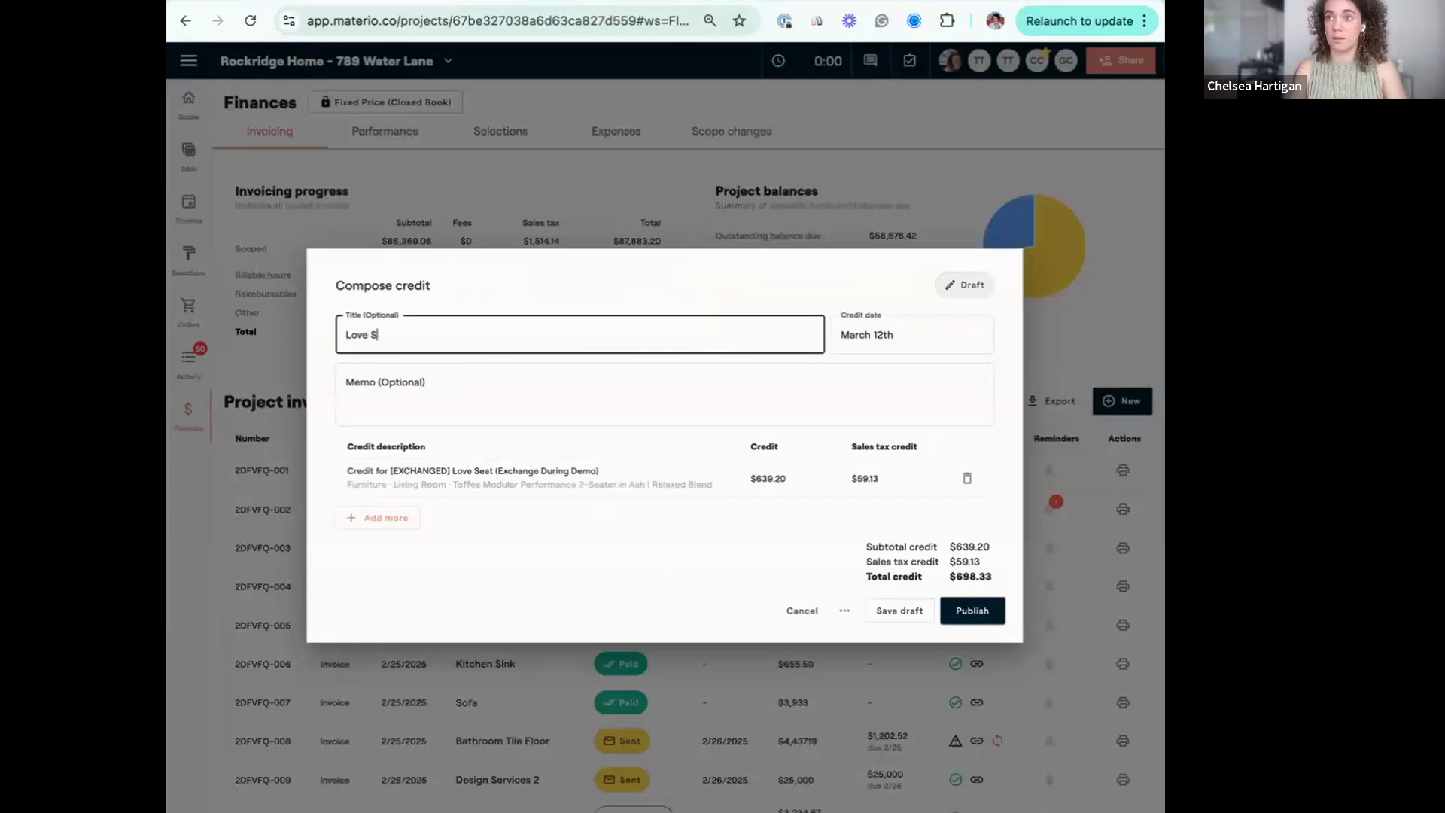
text(eat Exchange)
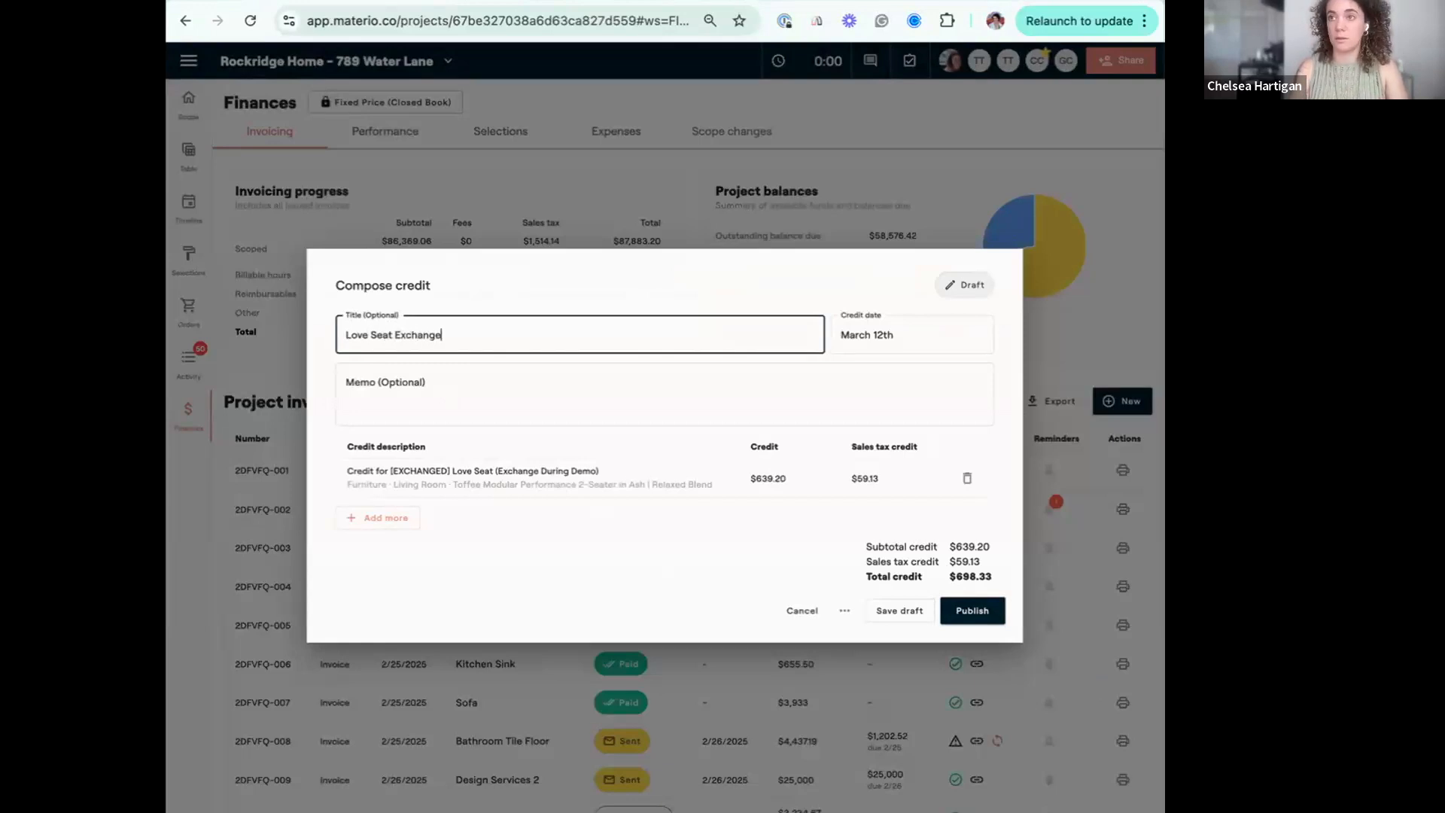
text( Credit)
click(972, 610)
Draft a new invoice from project scope and add the $5,000 Living Room Love Seat to it.
scroll(678, 699, down, 3)
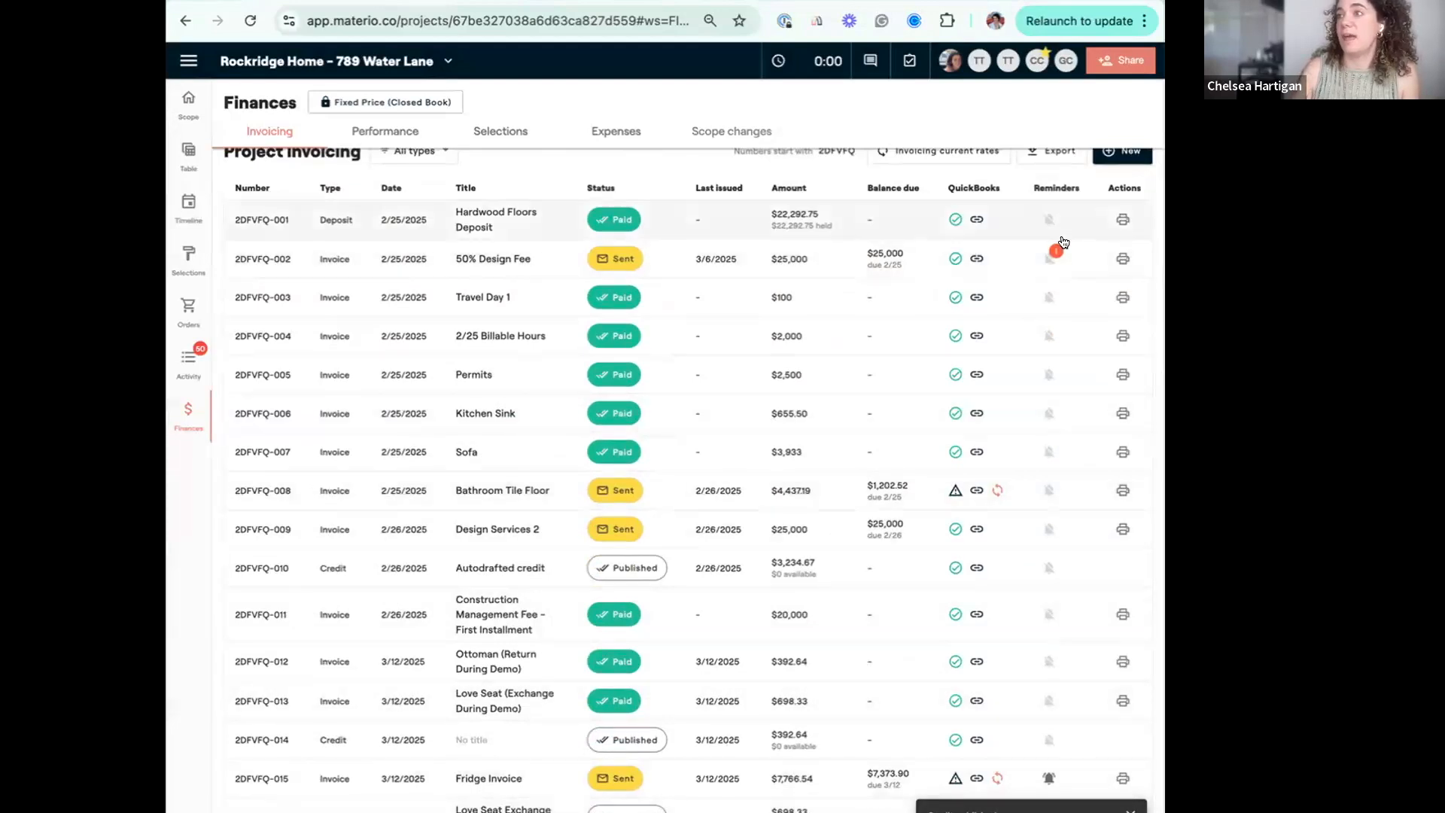
click(1115, 151)
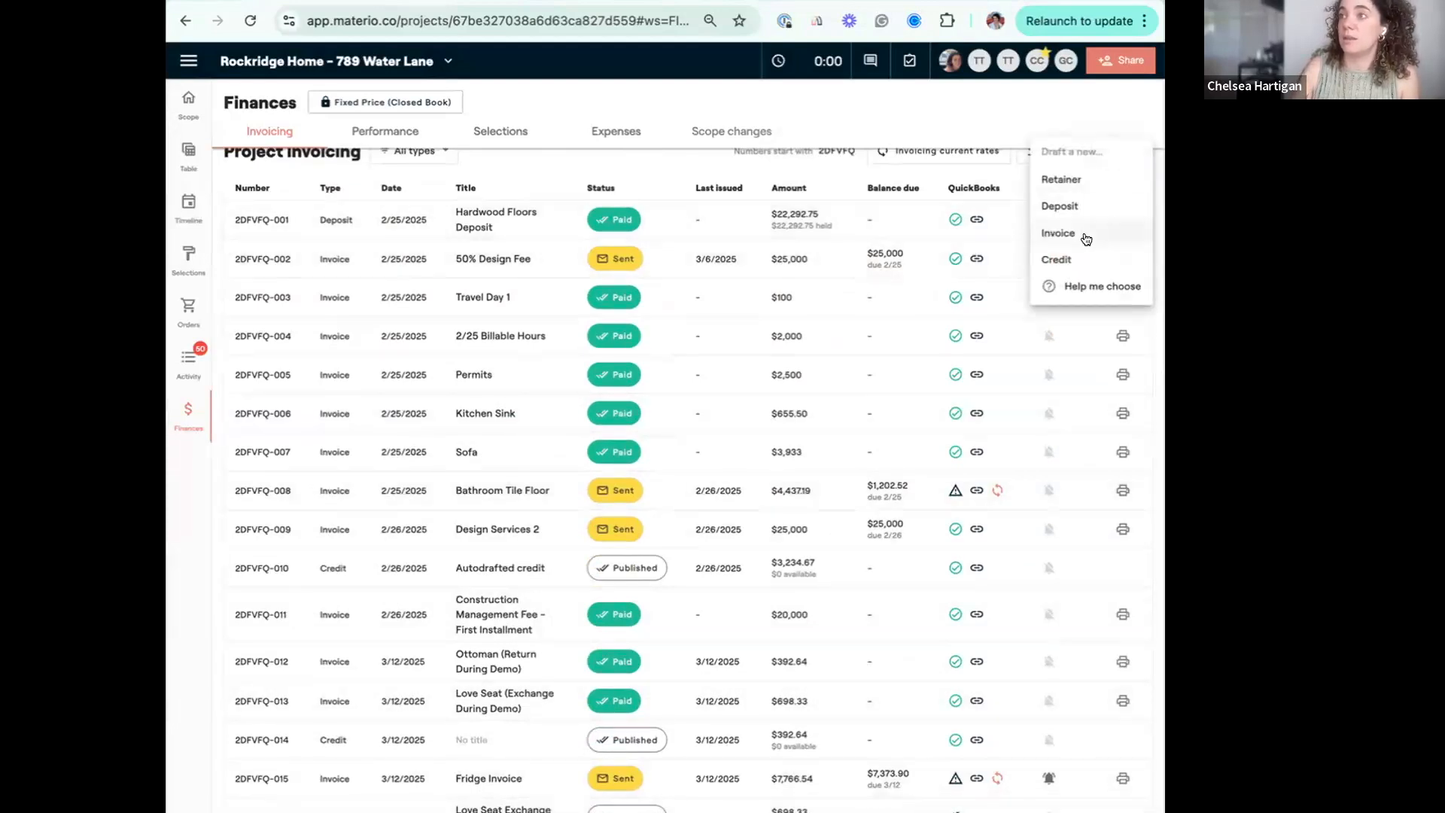
click(1085, 238)
click(662, 544)
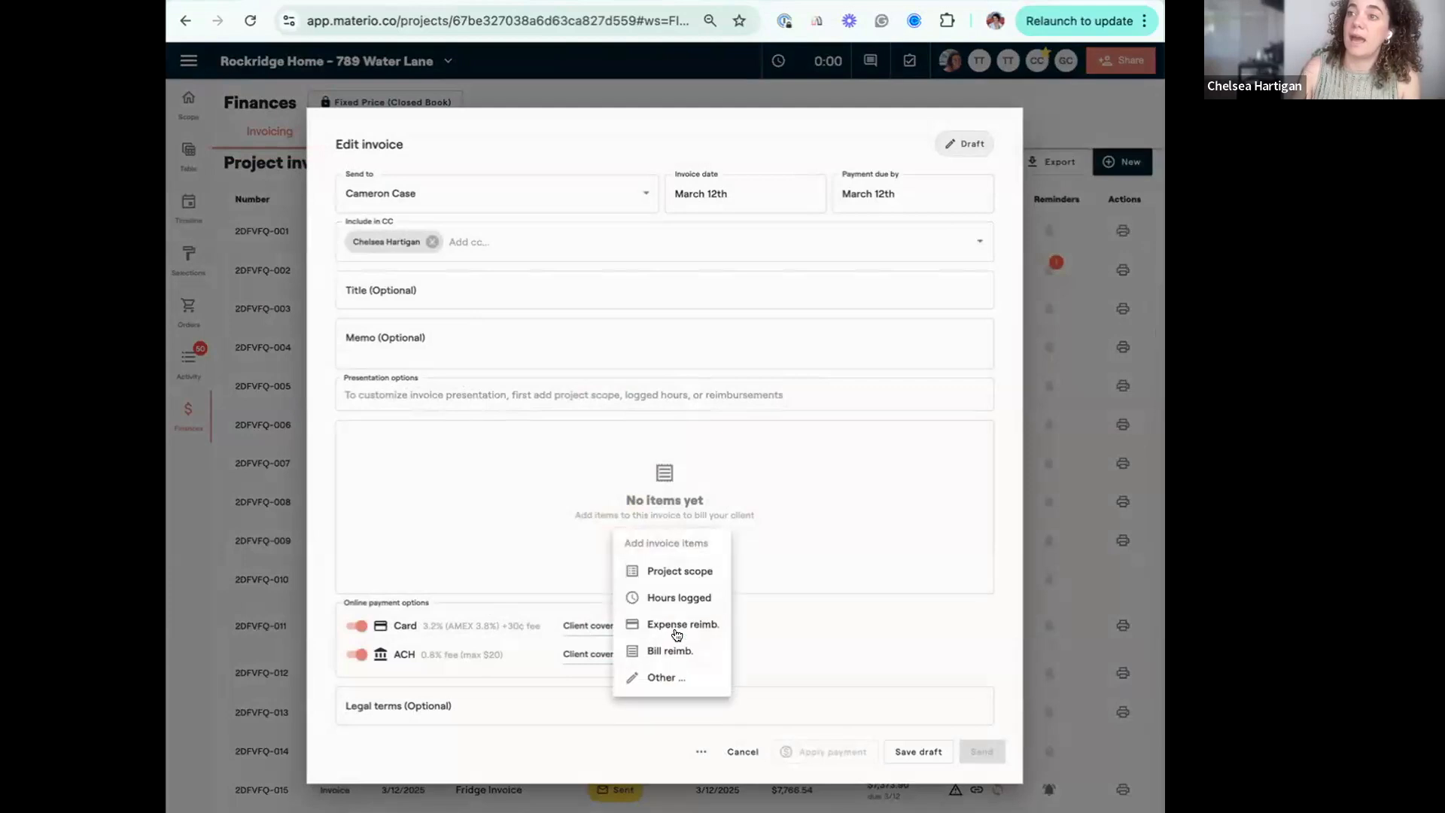
click(689, 574)
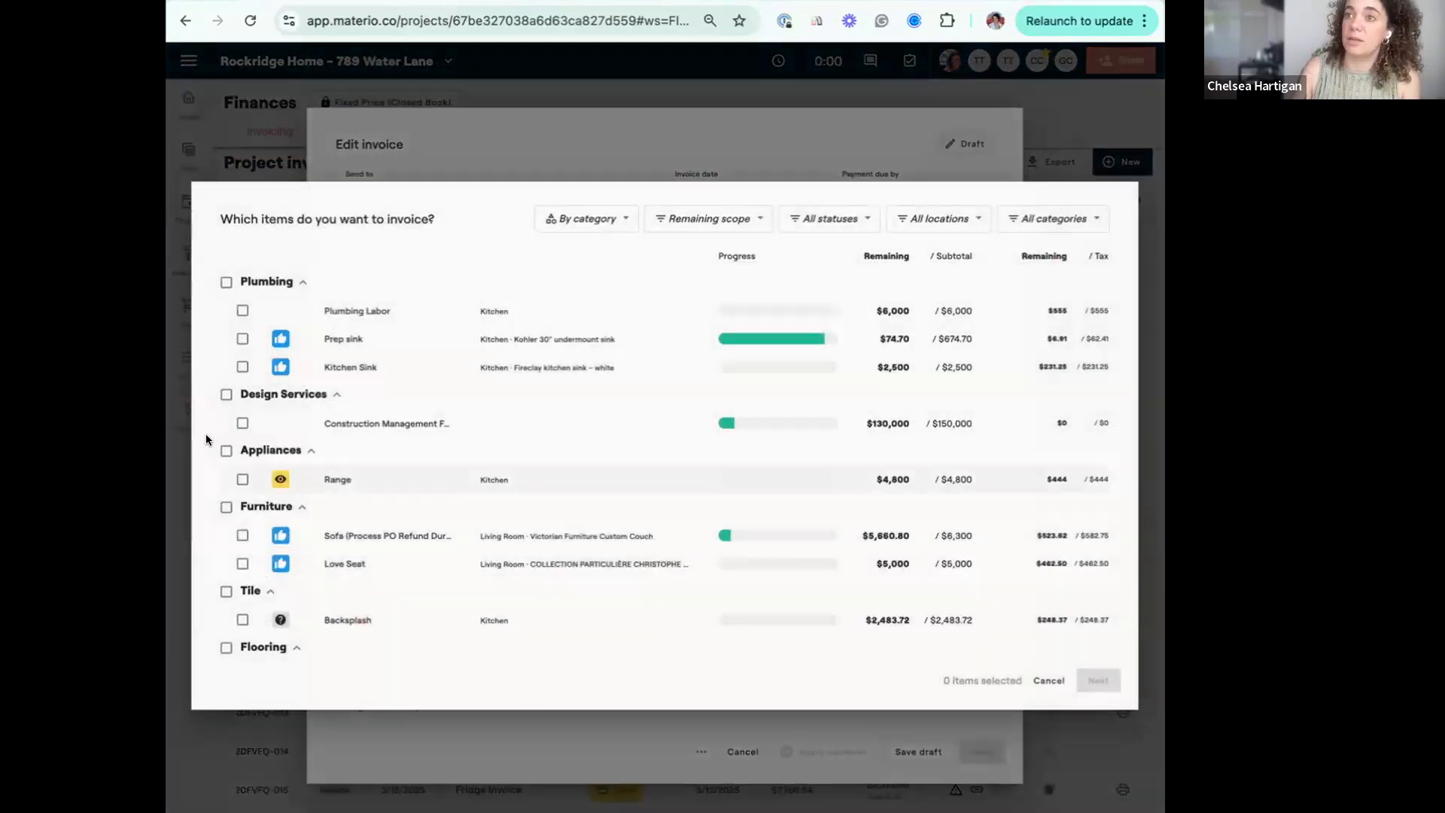
scroll(334, 520, down, 1)
click(243, 531)
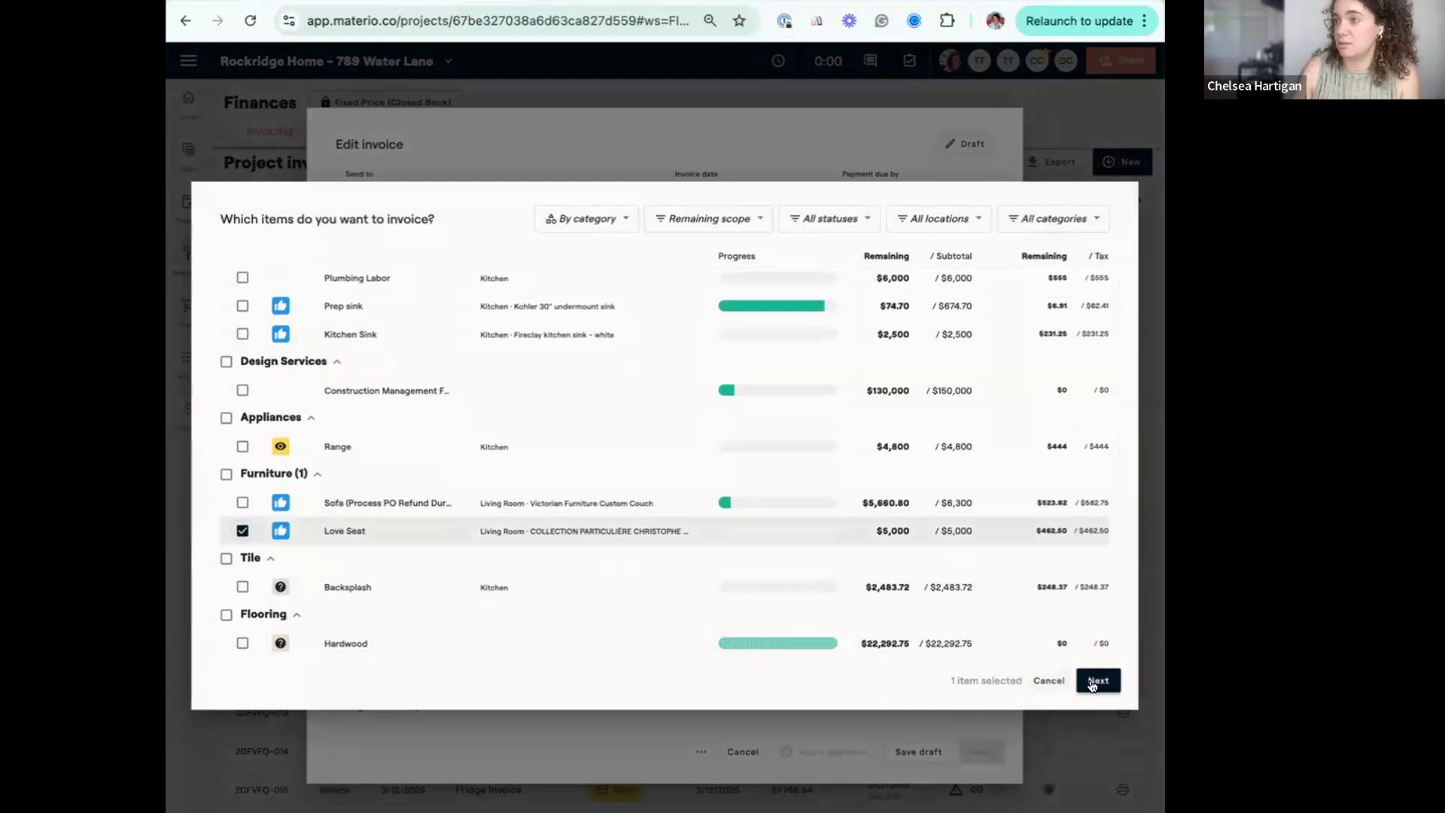
click(1098, 680)
click(1066, 680)
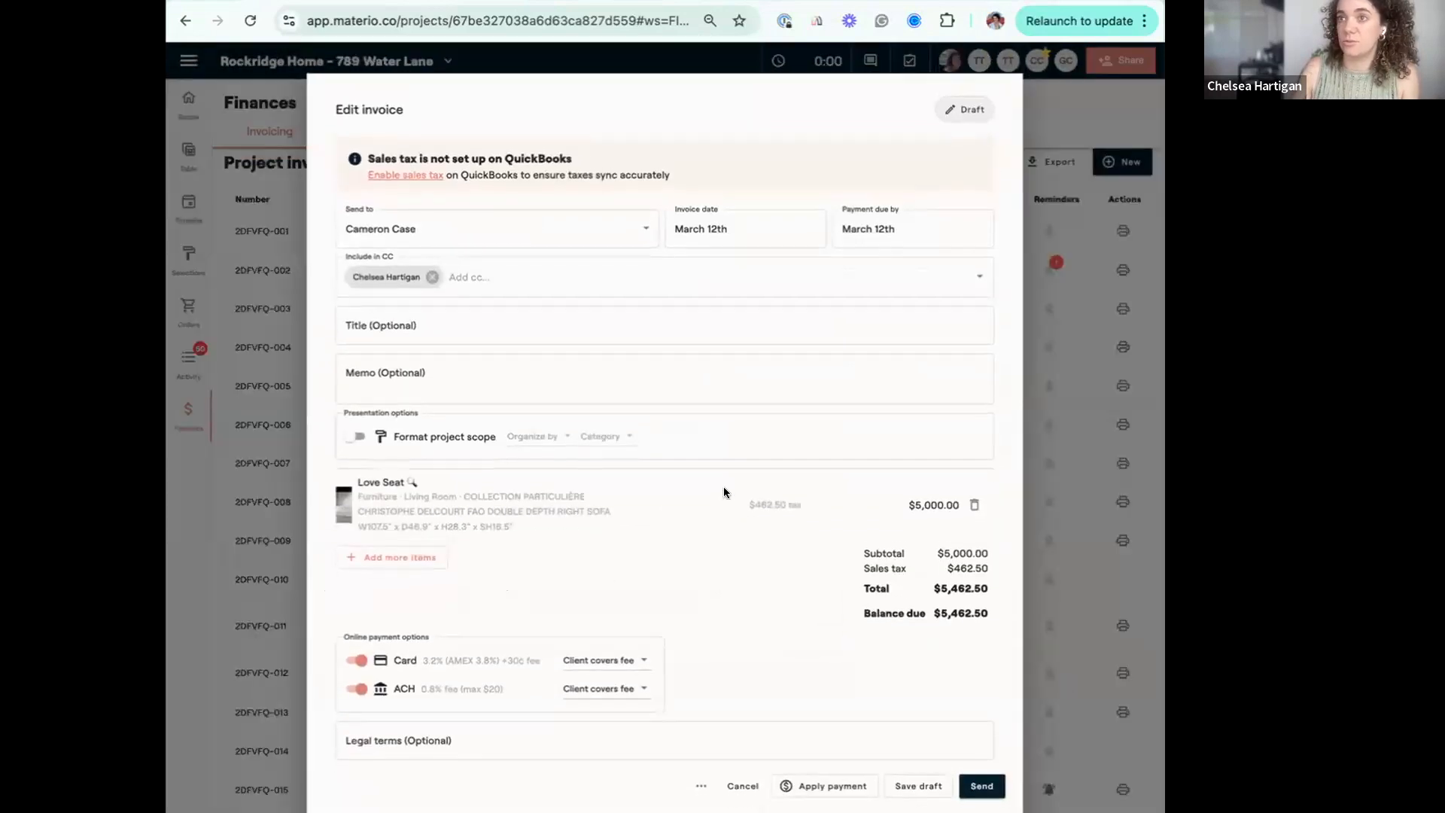
Title the invoice "New Love Seat Invoice" and send it to the client.
click(403, 322)
text(New :opv)
key(BackSpace)
key(BackSpace)
key(BackSpace)
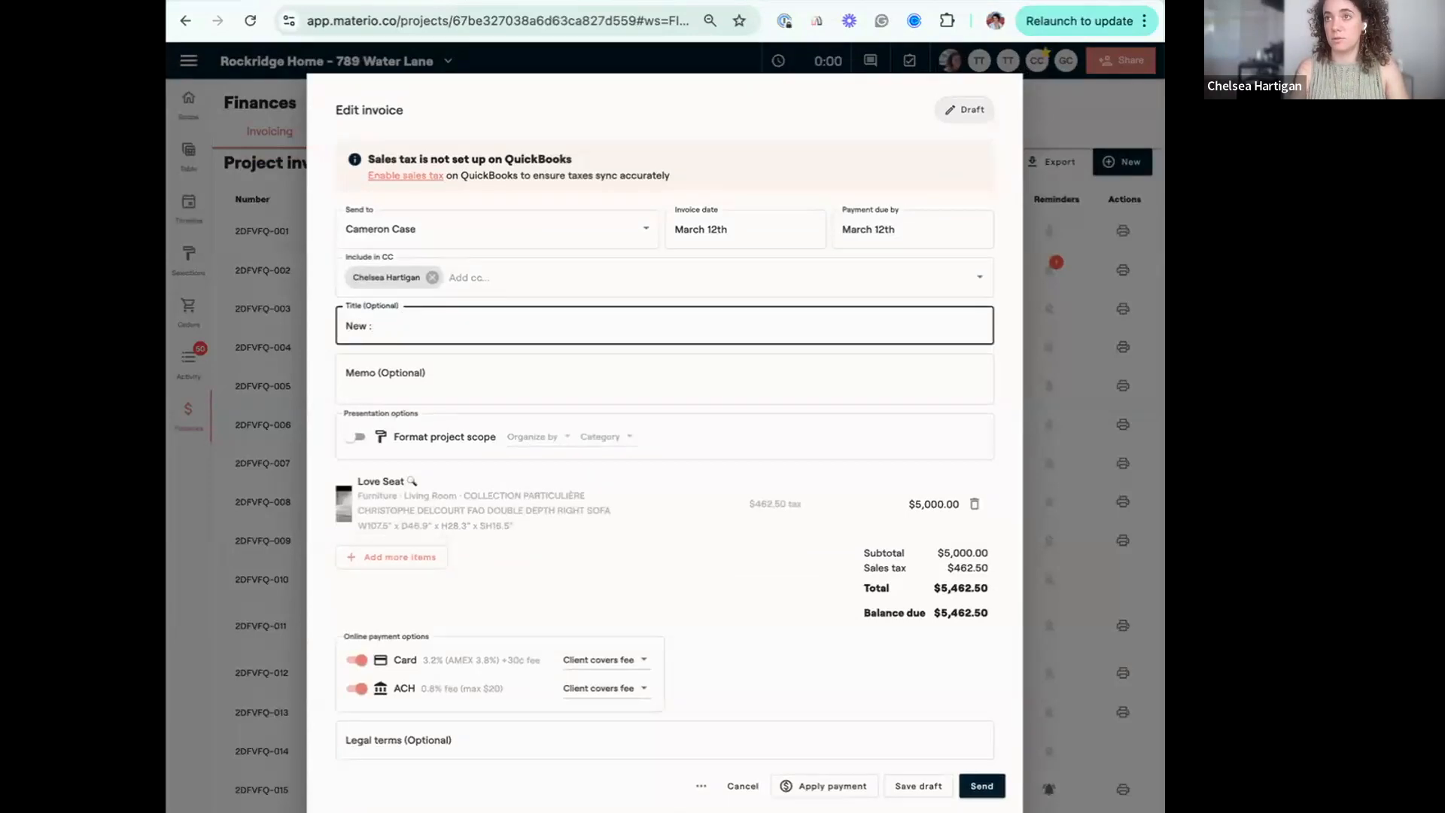
text(ove Seat Invoice)
click(982, 786)
click(486, 438)
click(860, 509)
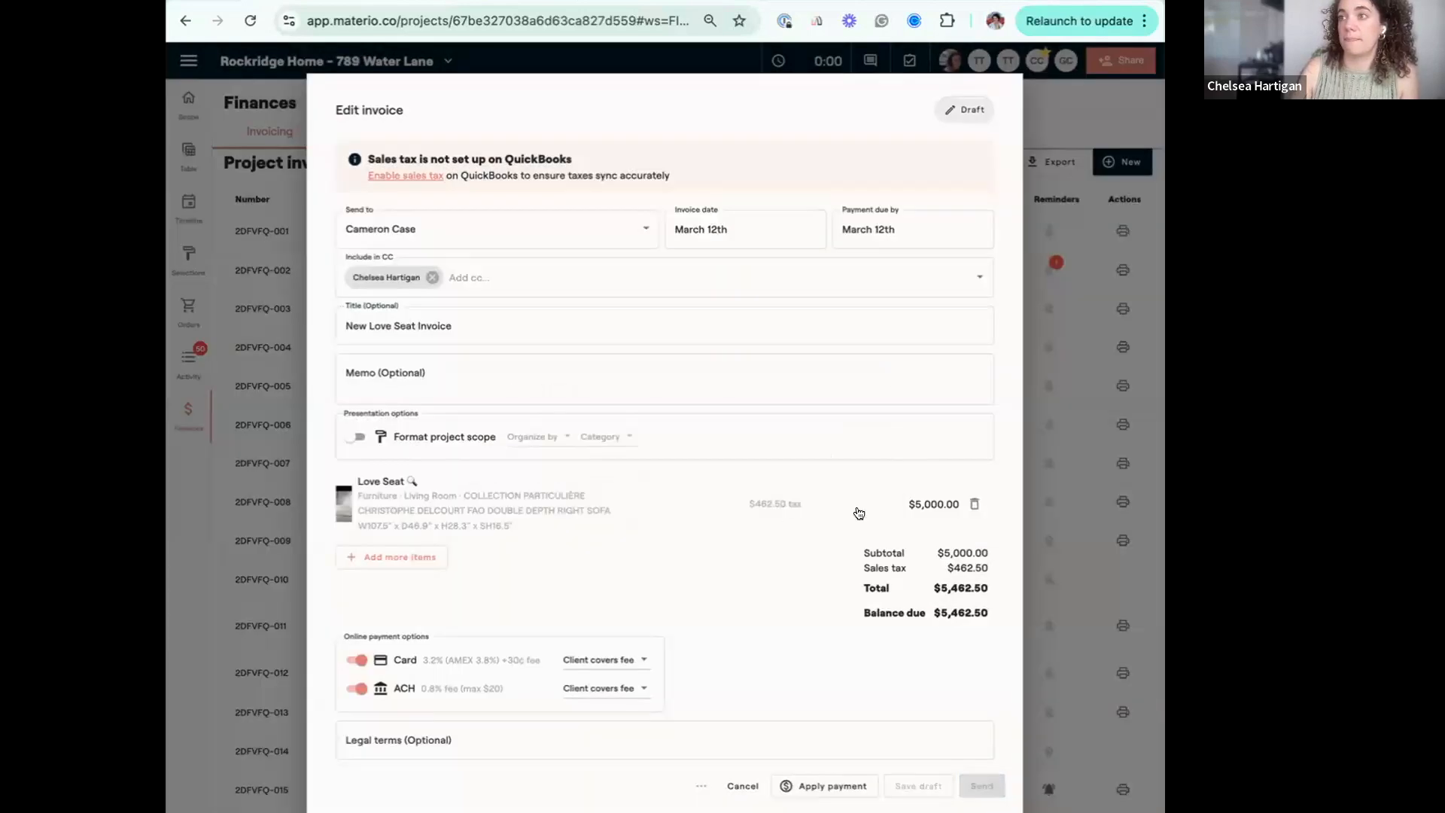
Apply $698.33 from the Love Seat exchange credit to the New Love Seat Invoice and request the remaining balance from the client.
scroll(532, 738, down, 1)
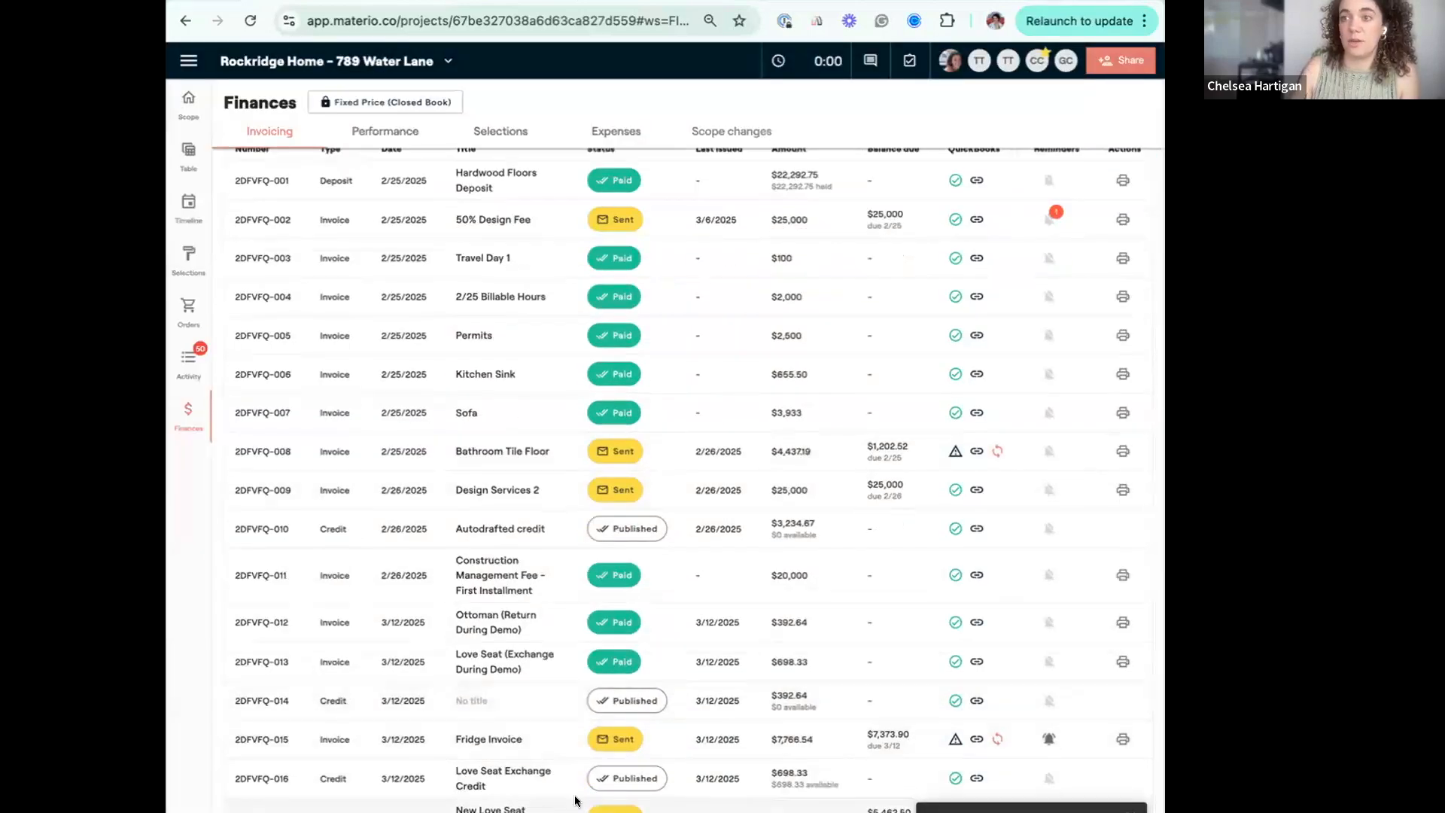
click(577, 799)
click(912, 623)
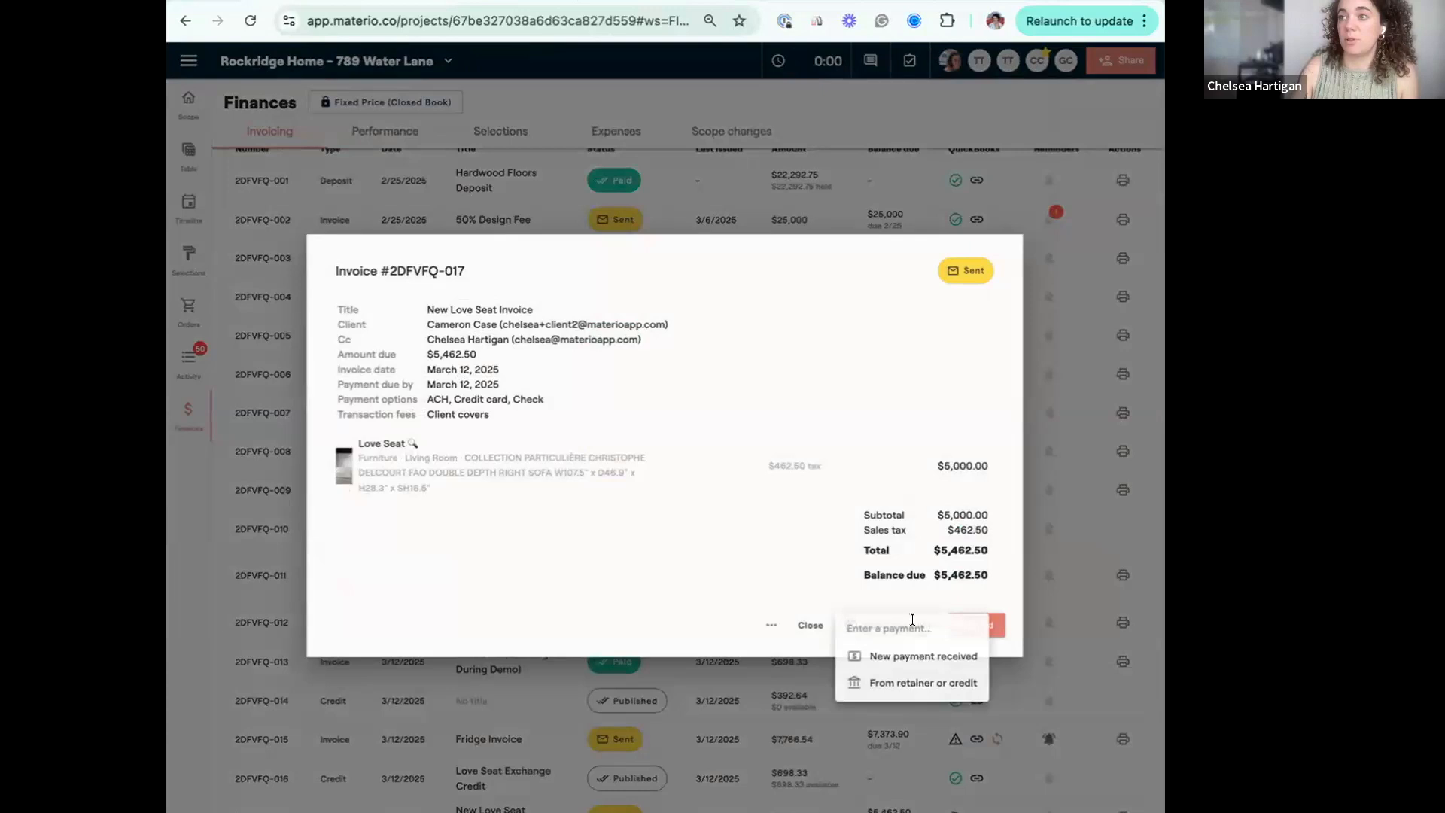
click(938, 680)
click(869, 469)
text(698.33)
click(980, 512)
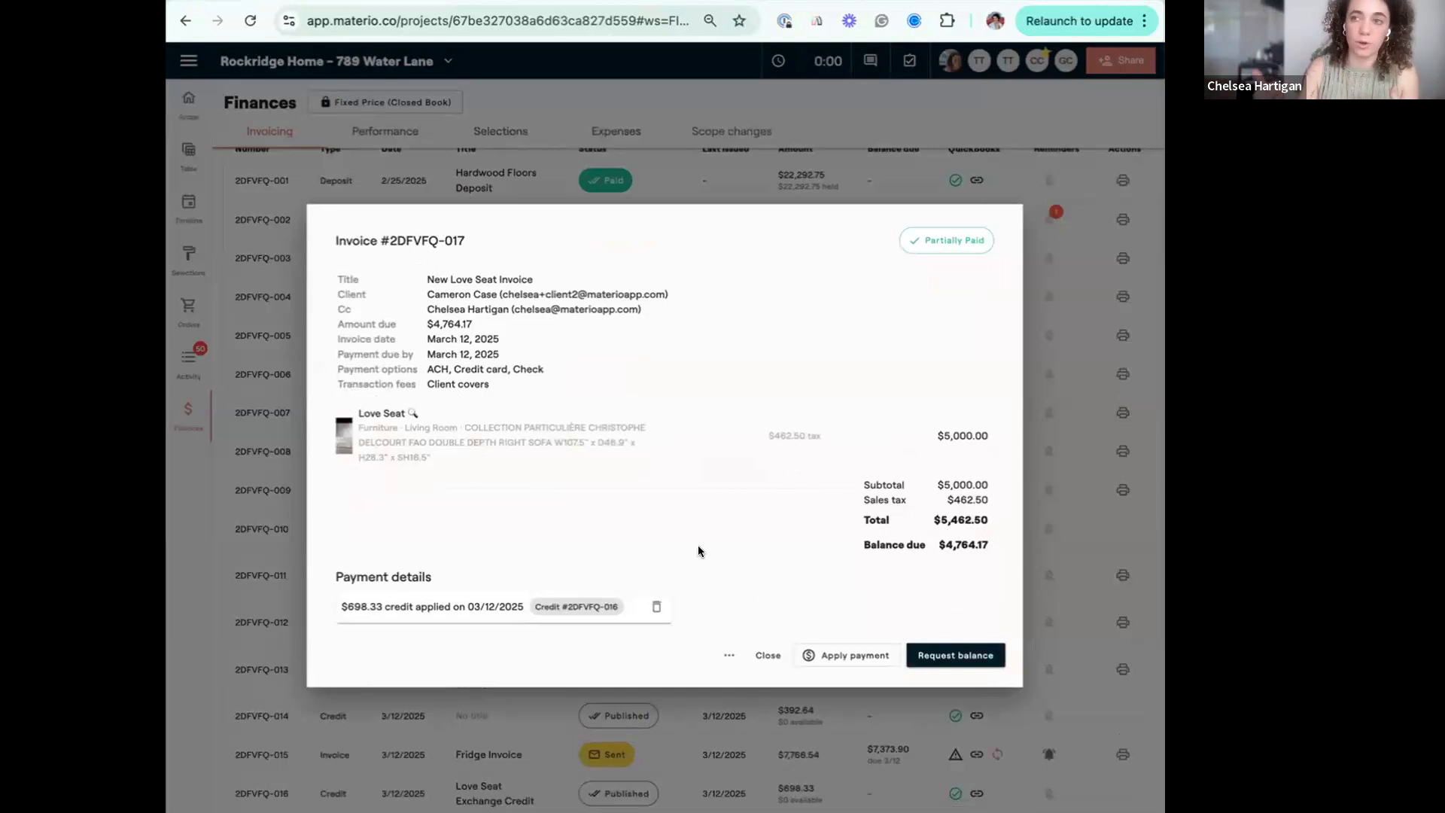
click(975, 666)
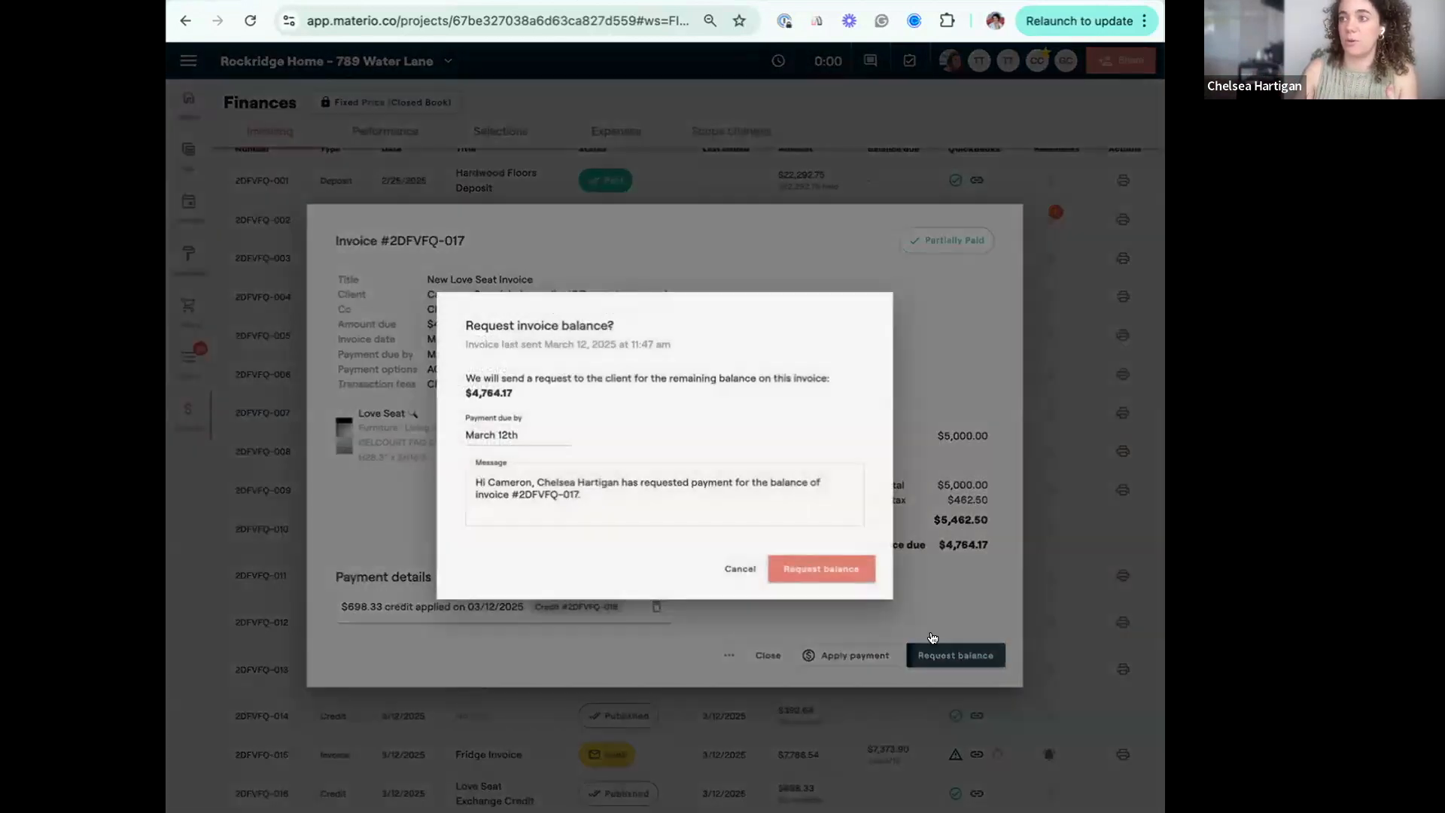
click(807, 569)
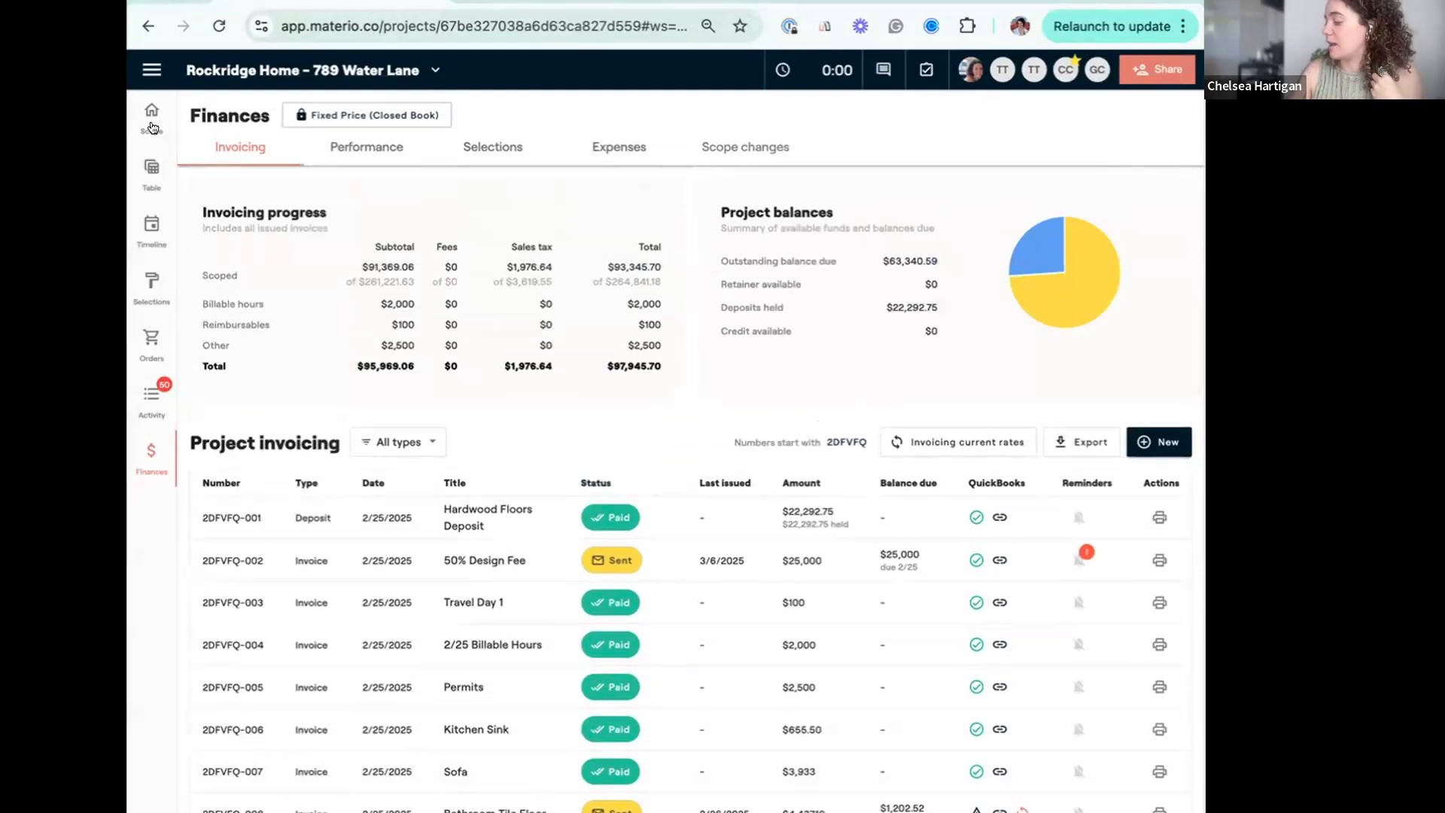
Open the Sofa's confirmed selection from the scope list and proceed to revise the approved Victorian Furniture Custom Couch.
click(151, 124)
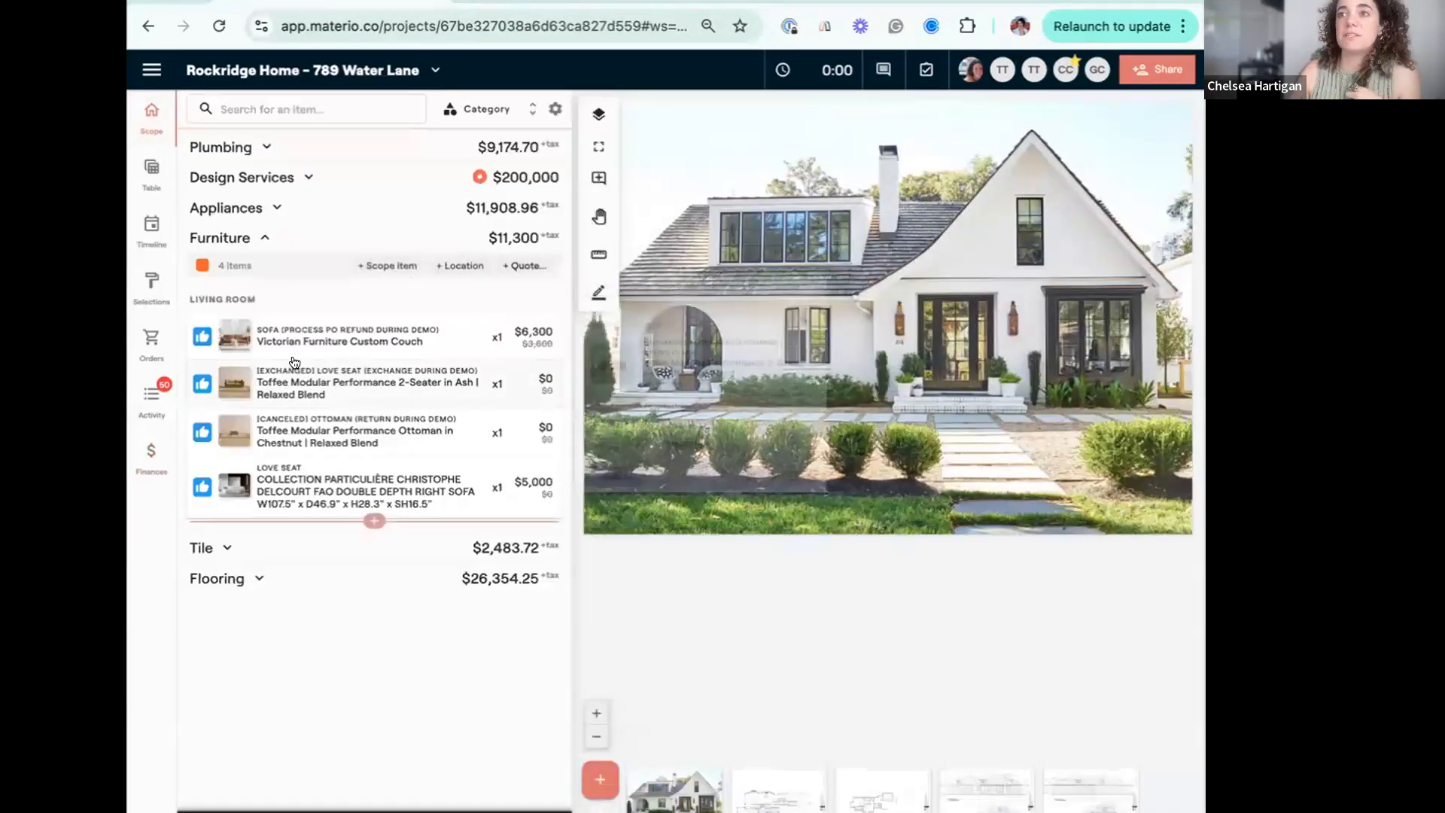
click(398, 340)
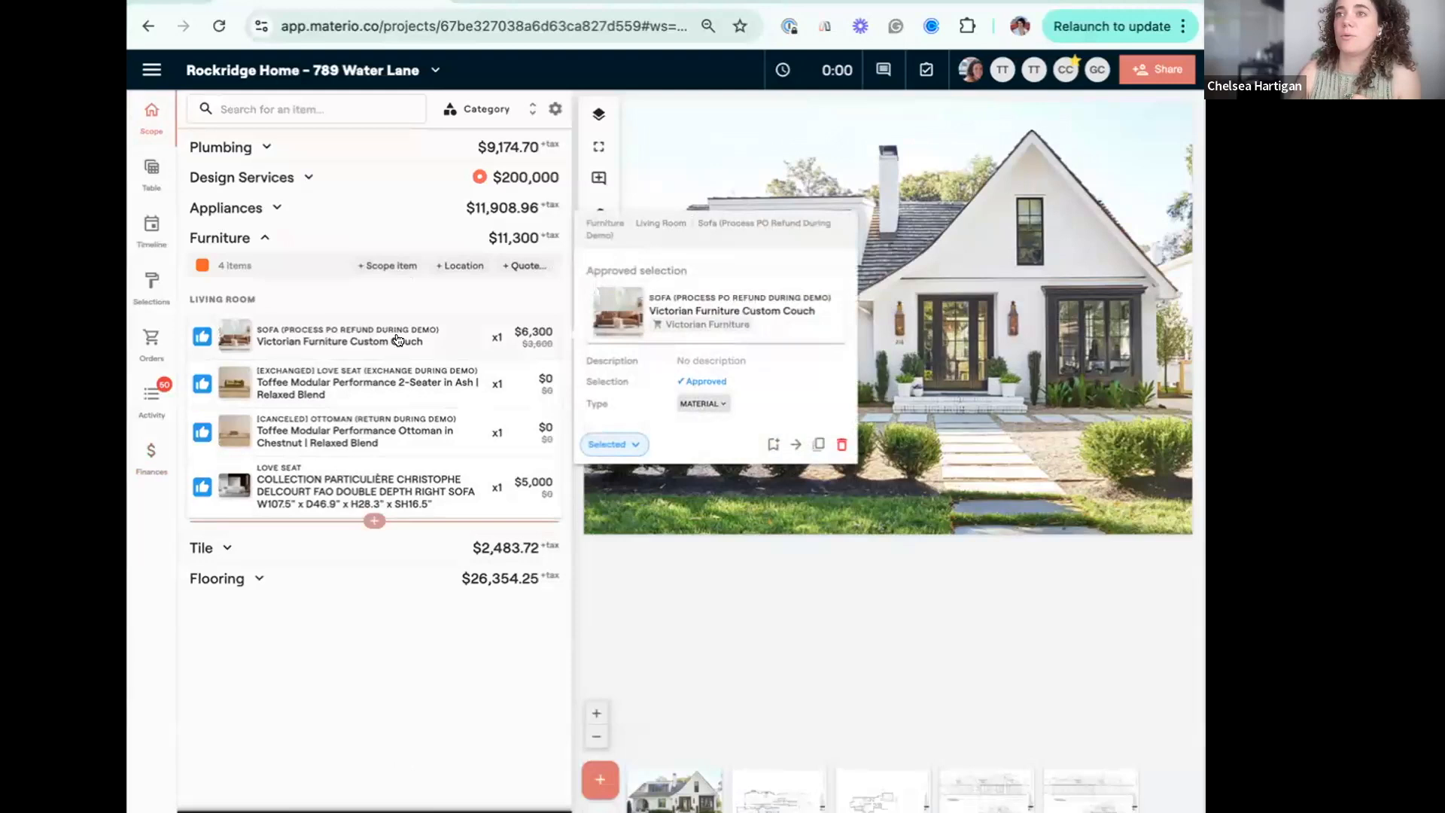
click(398, 341)
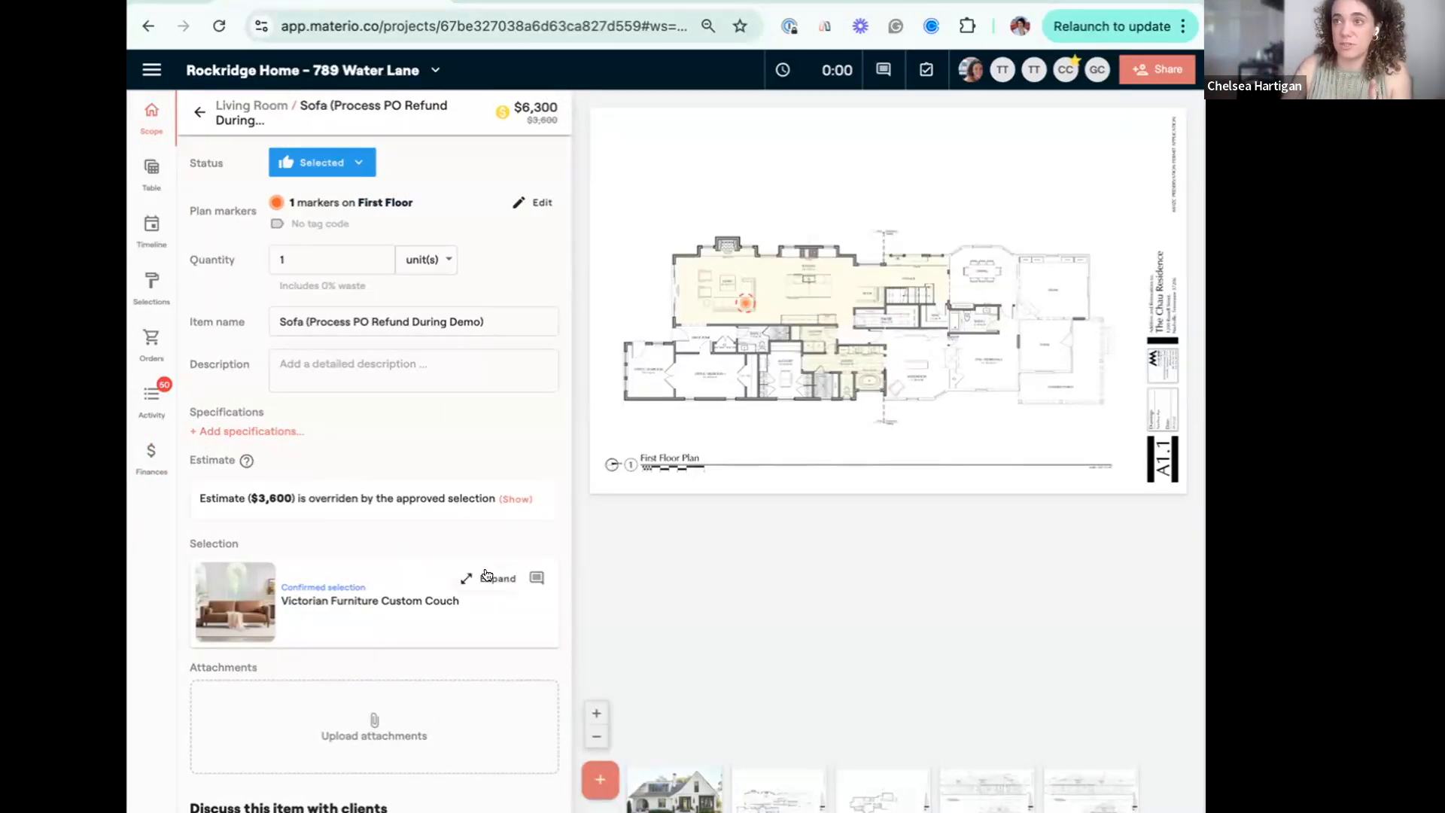
click(482, 576)
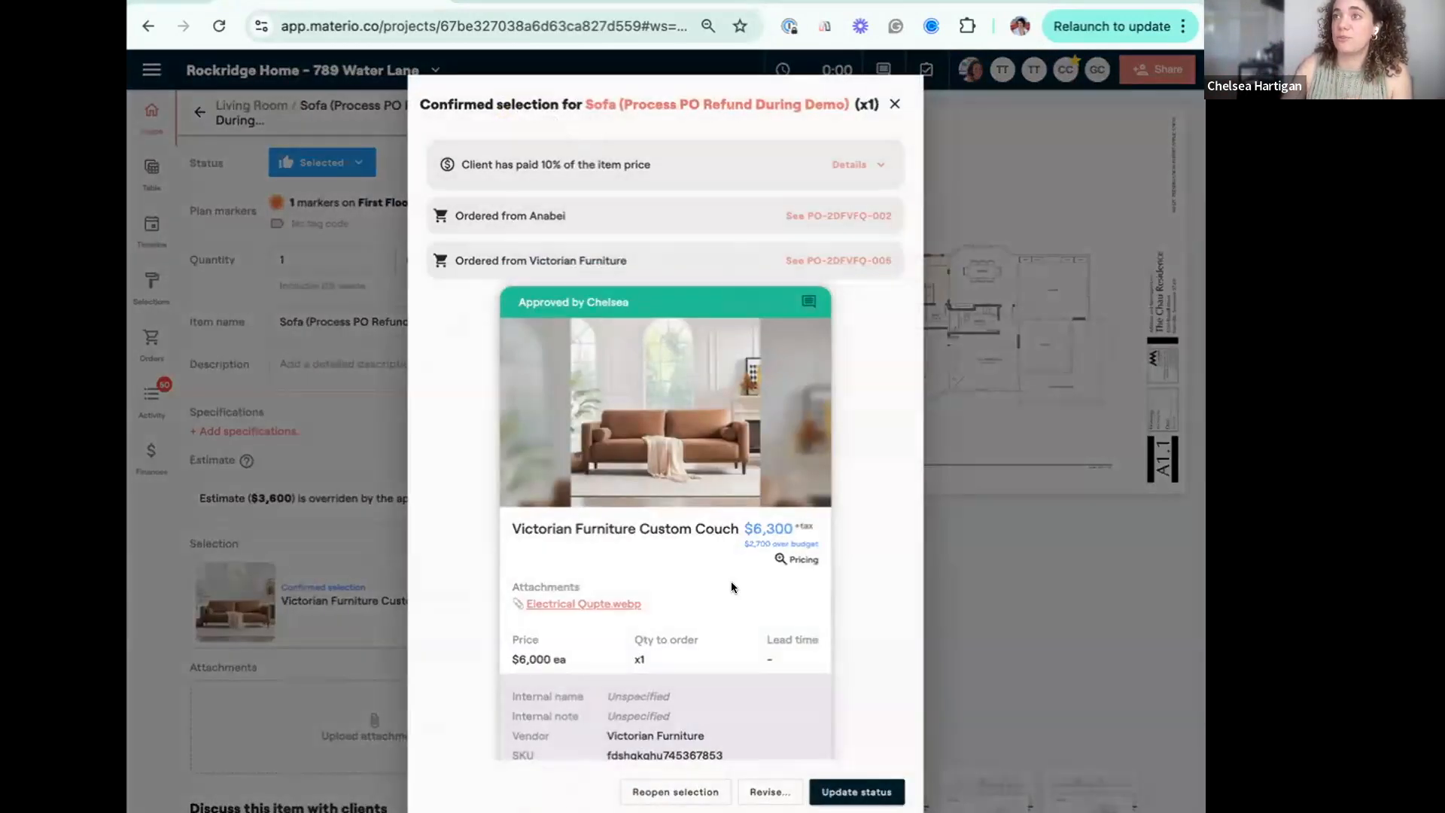
scroll(732, 585, down, 3)
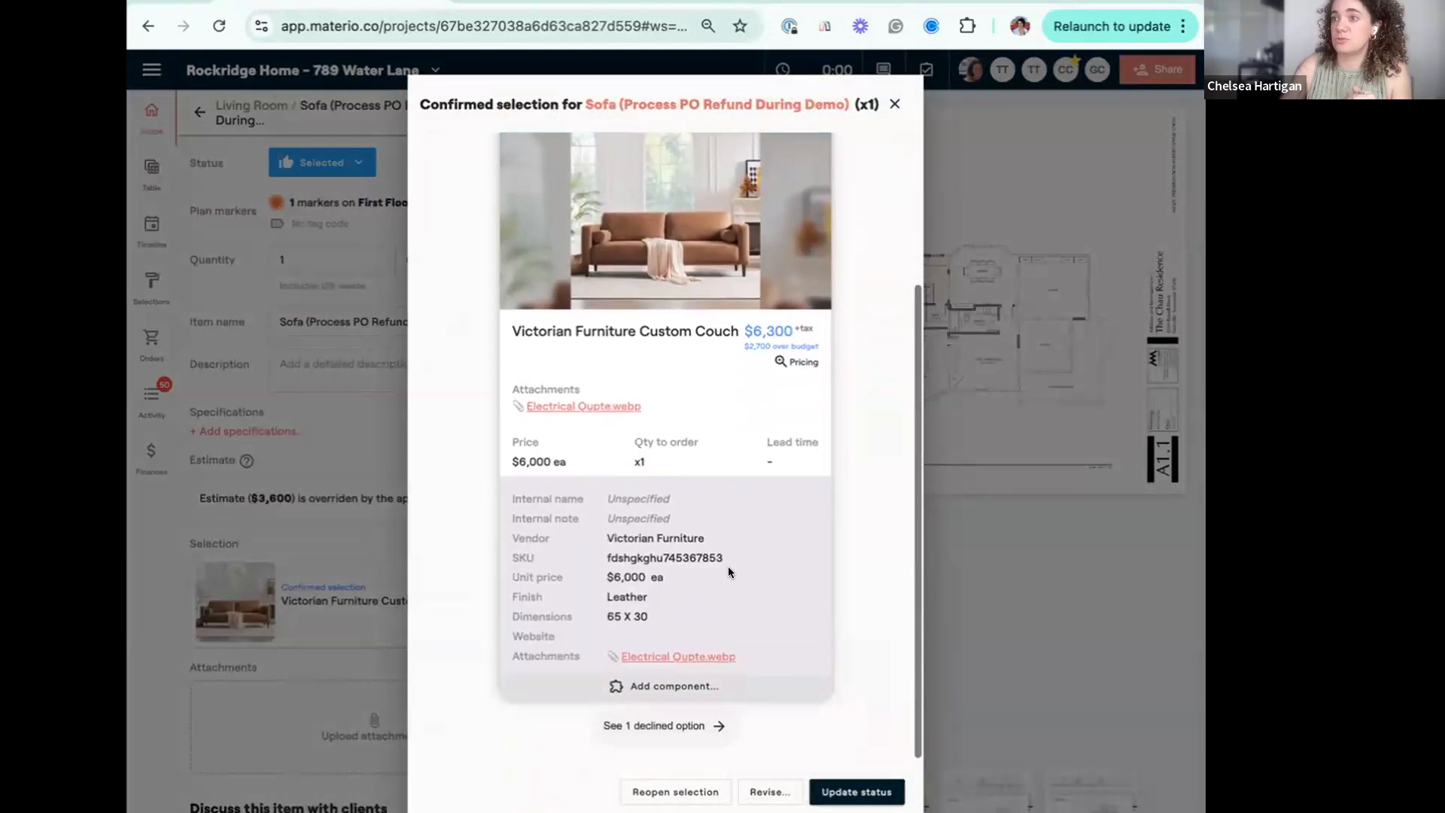
click(763, 792)
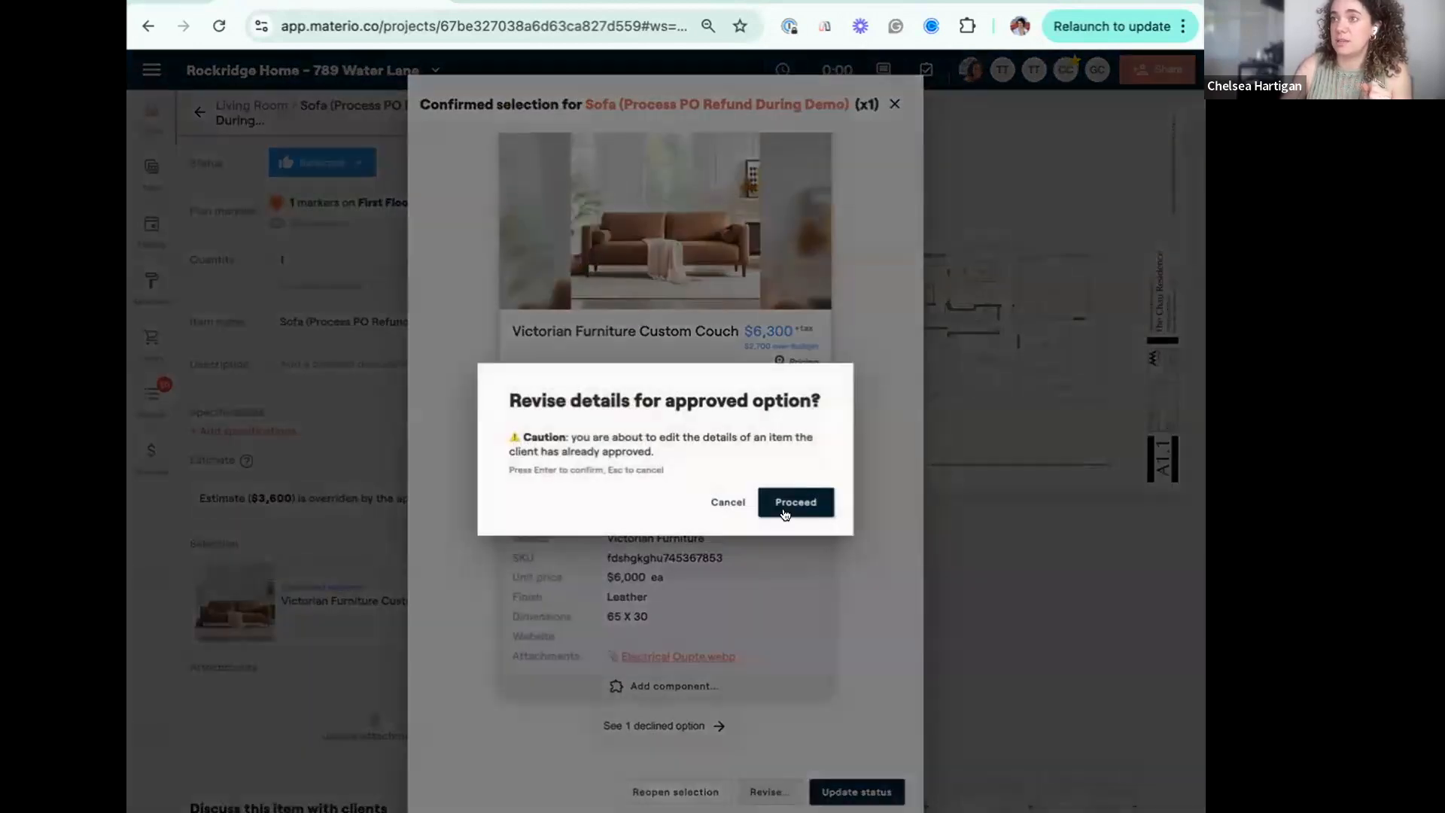
click(795, 501)
Clear the couch's unit cost and shipping cost in the product pricing.
scroll(793, 698, down, 10)
click(777, 524)
double_click(777, 524)
key(BackSpace)
click(779, 587)
drag(787, 587, 747, 596)
key(BackSpace)
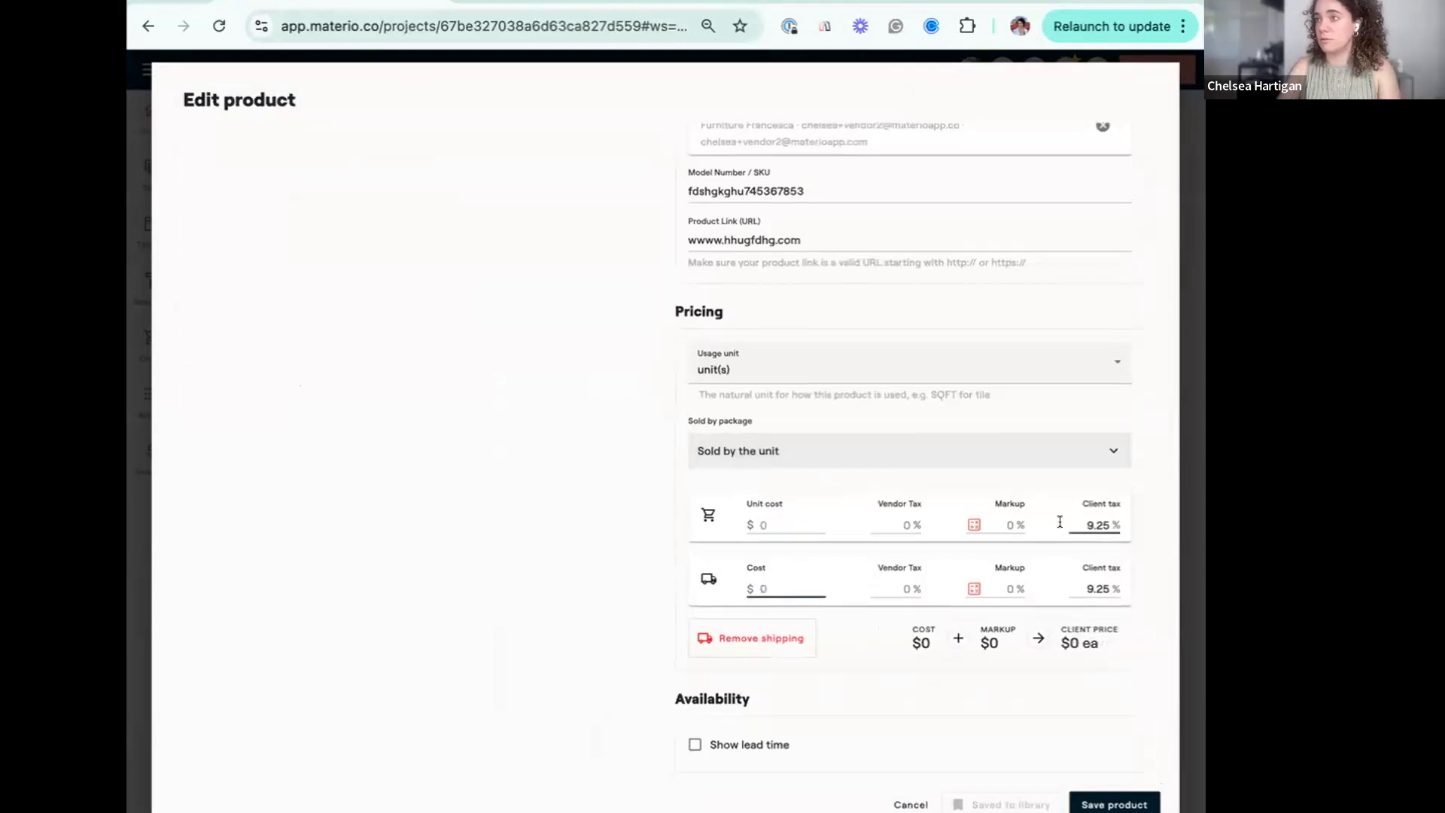
Clear the client tax on both the couch and its shipping, and save the product changes for this item only.
click(1082, 524)
text(0)
click(1112, 524)
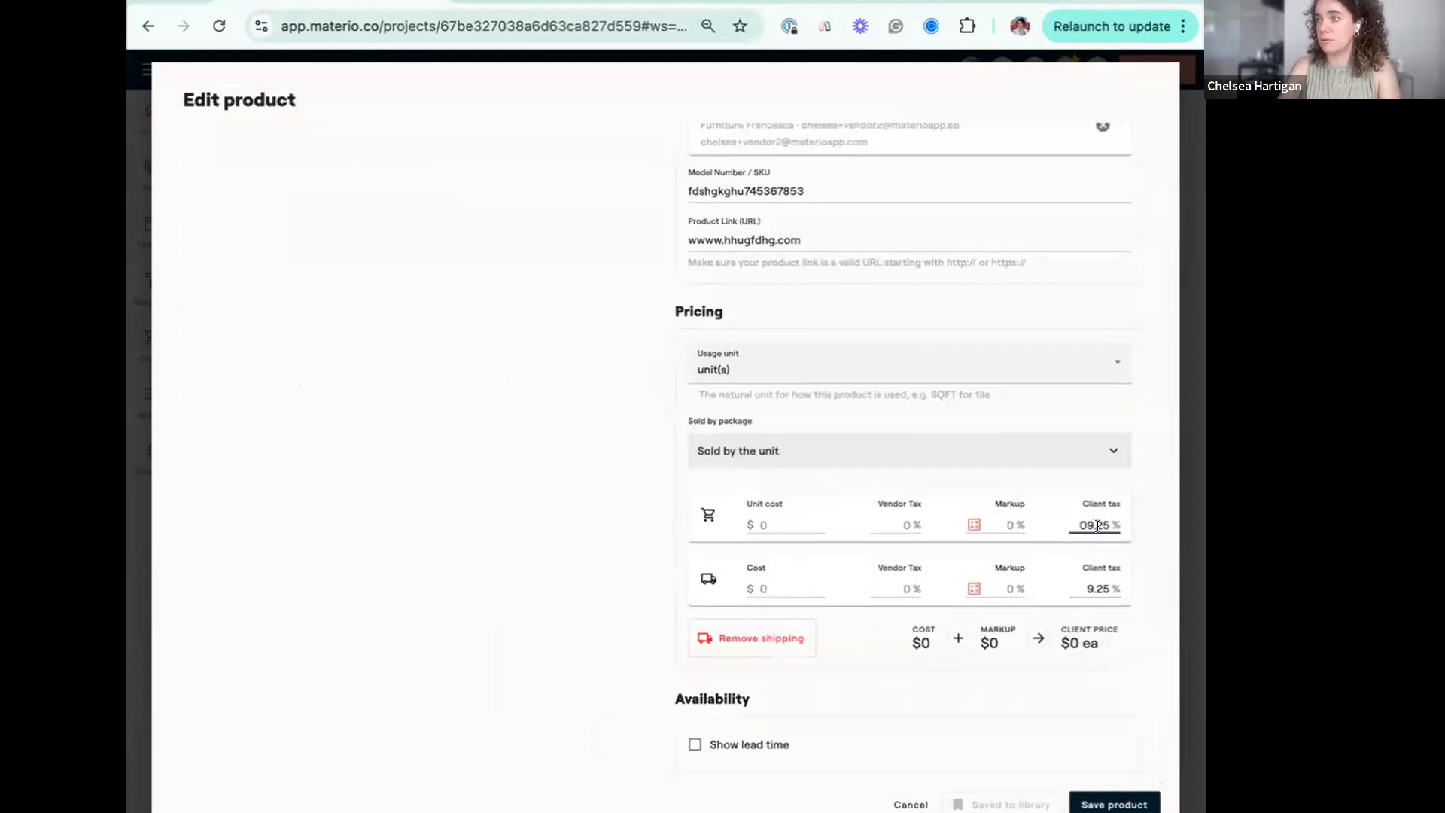
double_click(1098, 524)
key(BackSpace)
double_click(1096, 586)
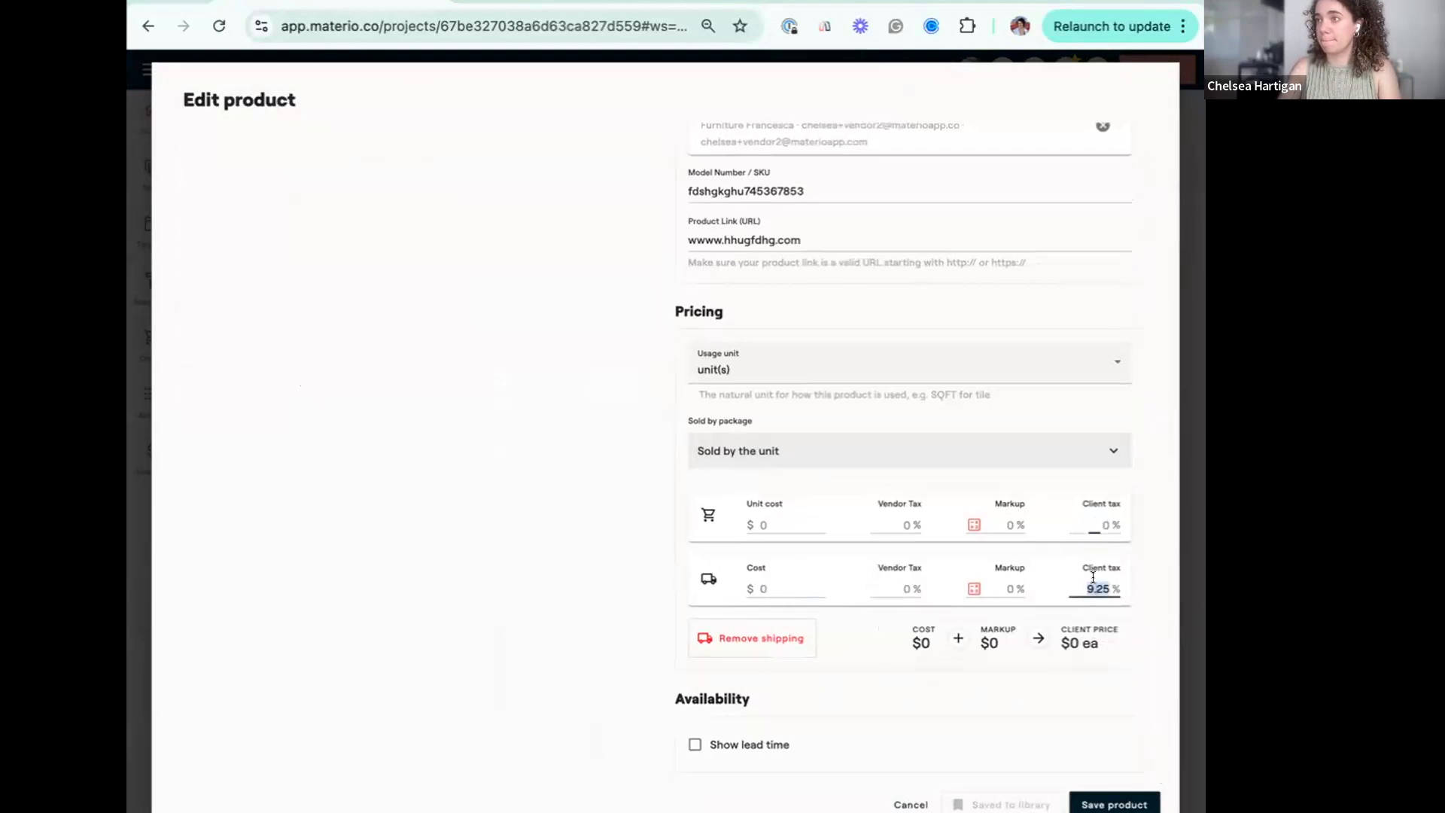
key(BackSpace)
click(1103, 805)
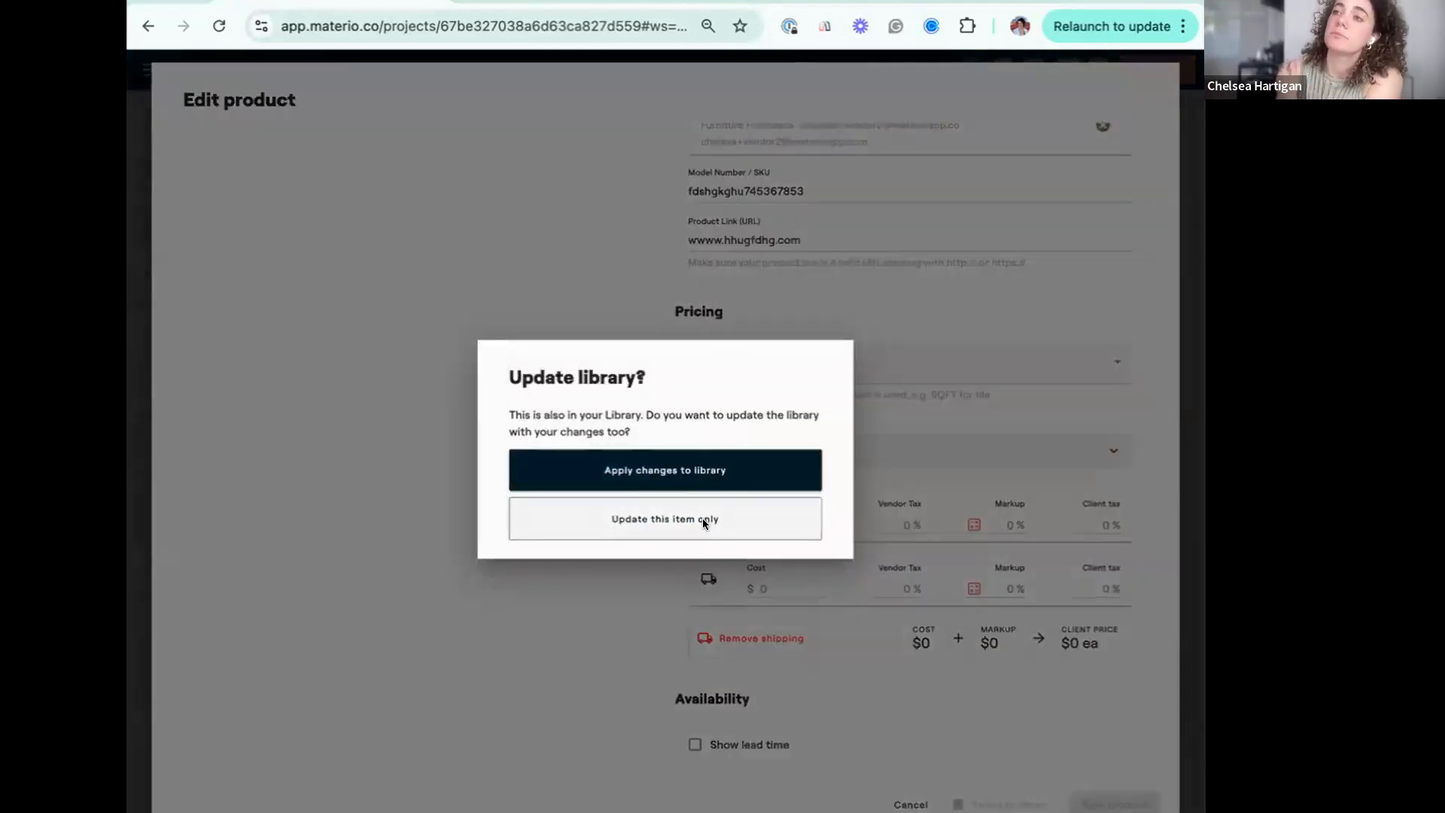
click(702, 518)
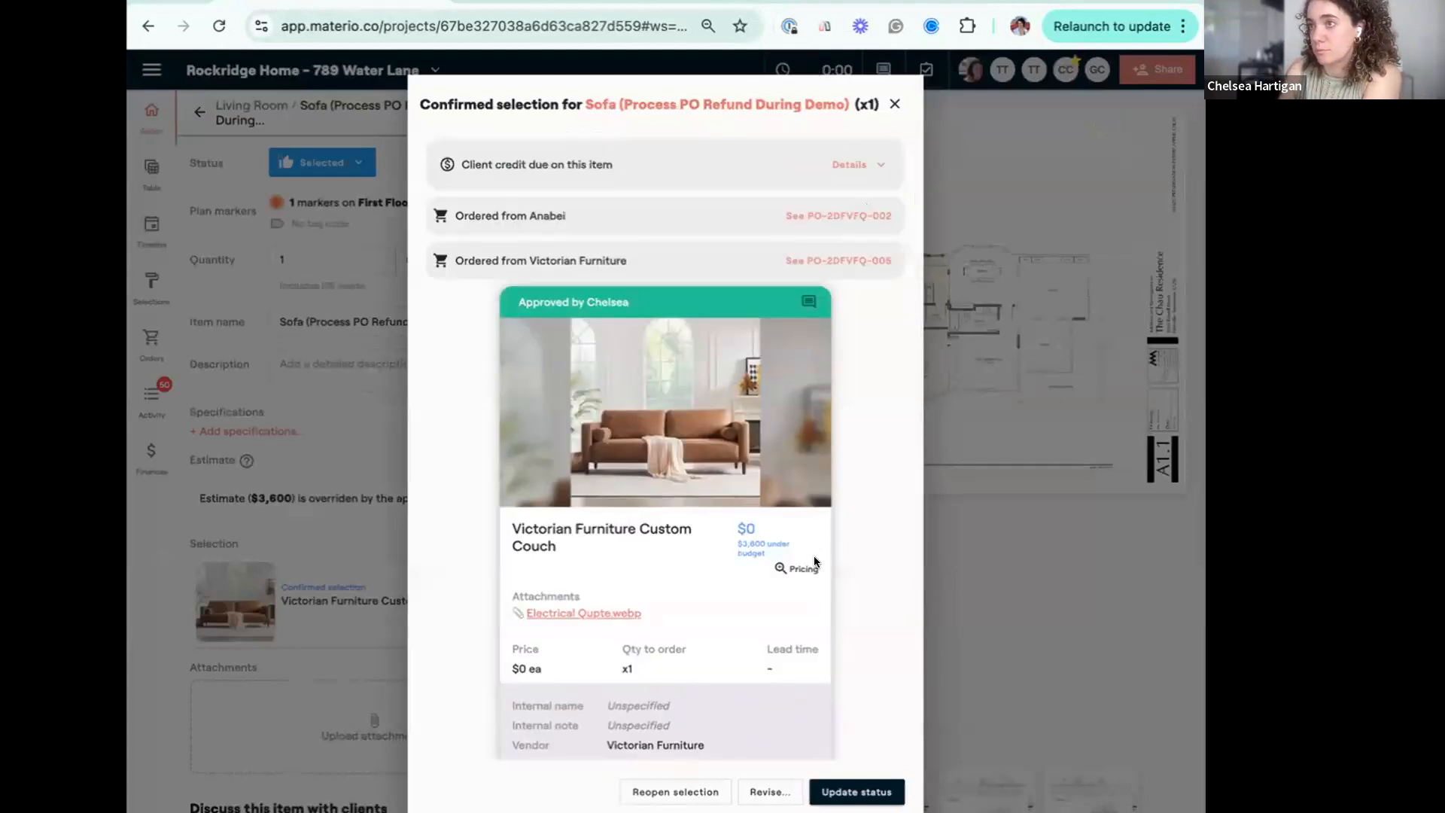
Close the selection, prefix the Sofa's item name with "[CANCELED]", and return to the scope list.
click(894, 104)
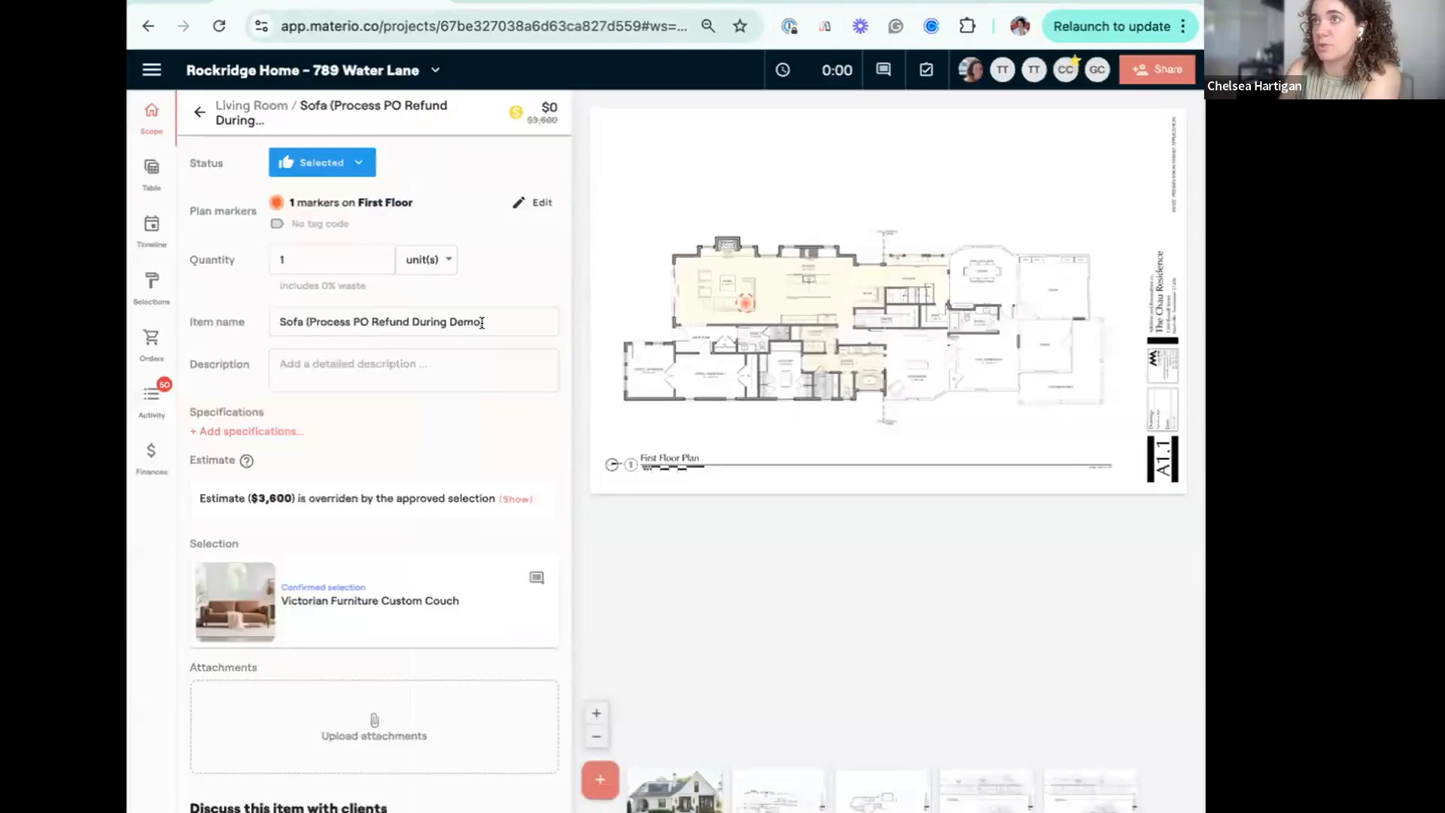
click(272, 311)
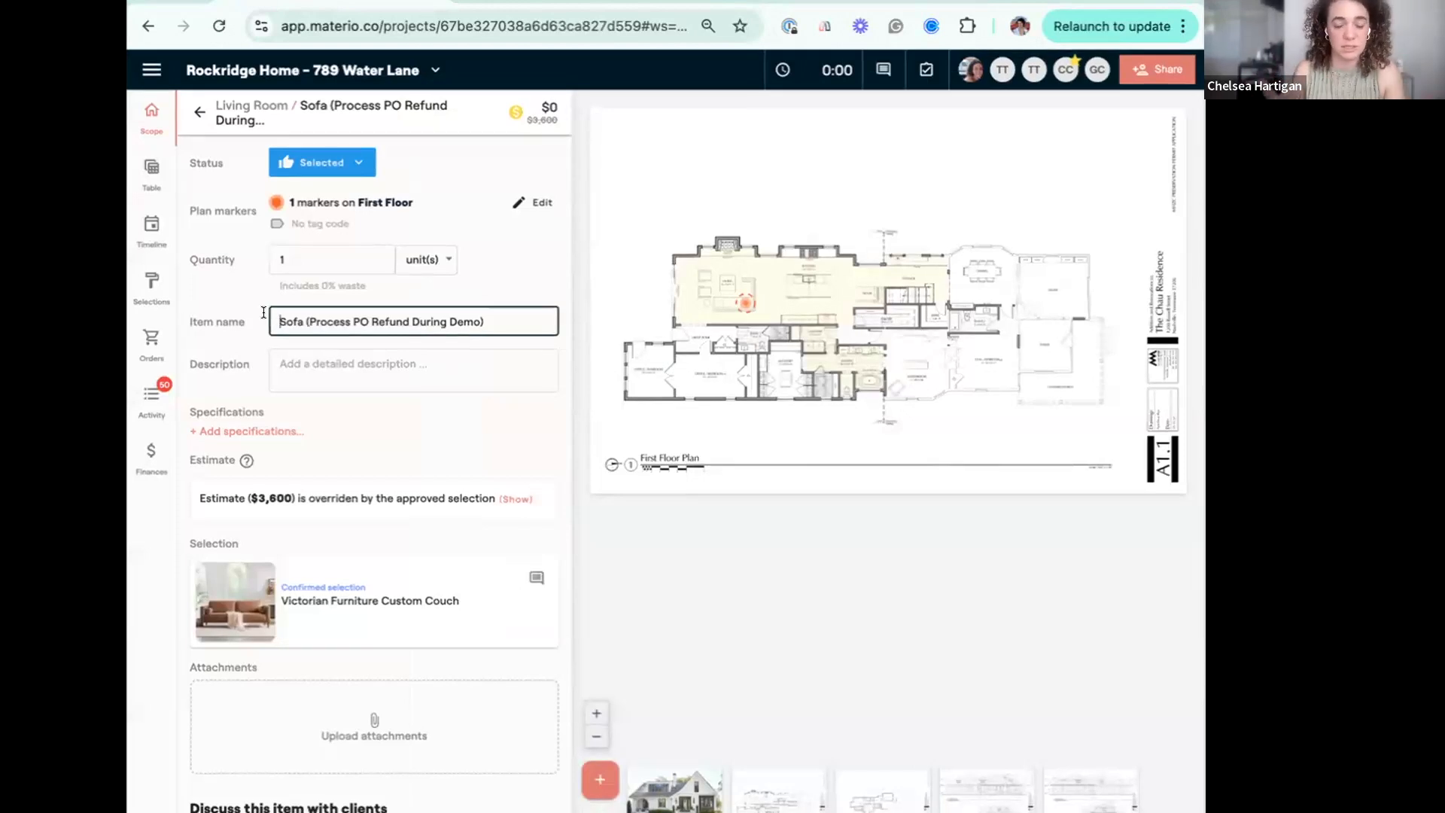
text([CANCELED])
click(540, 159)
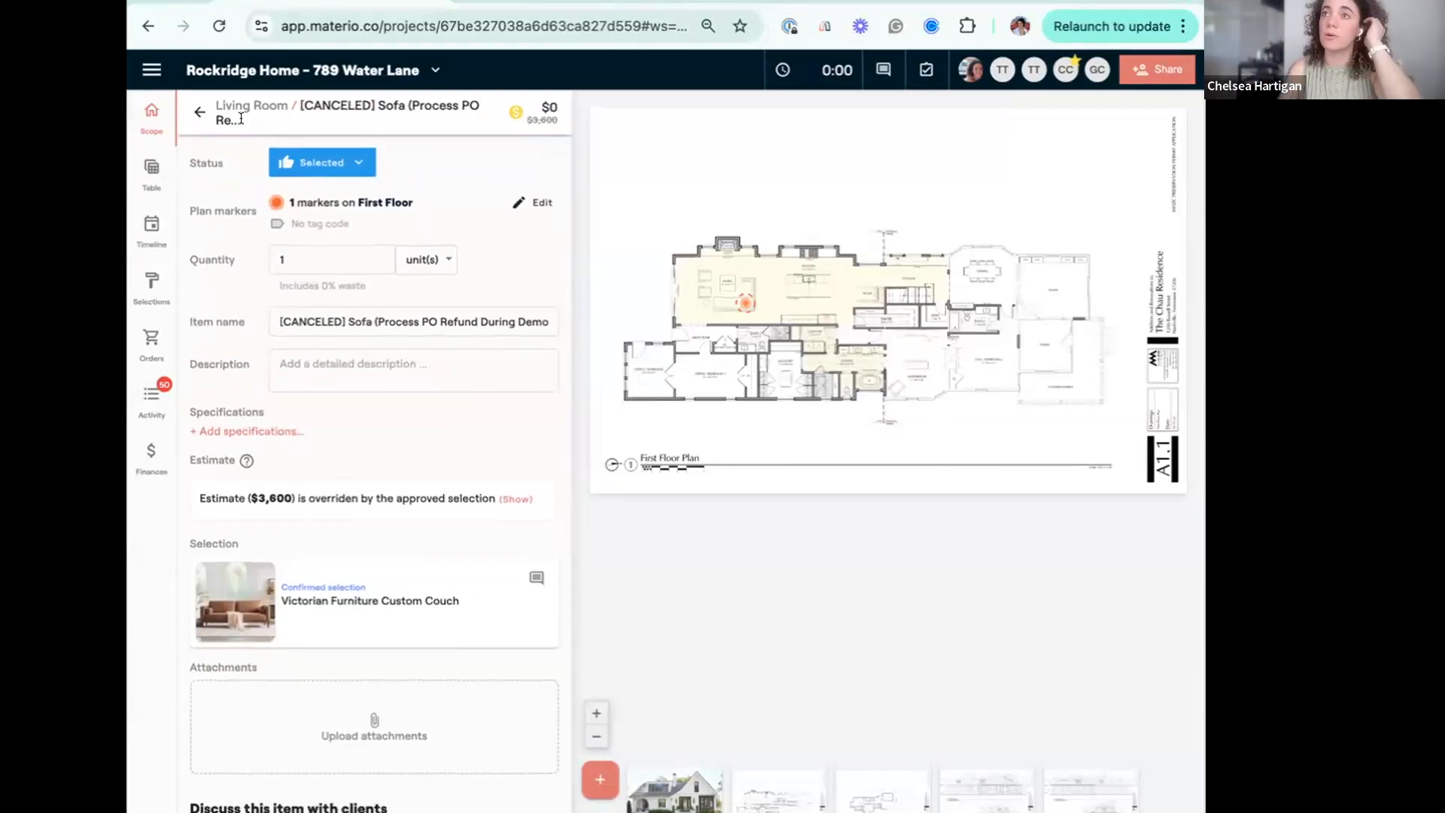
click(197, 113)
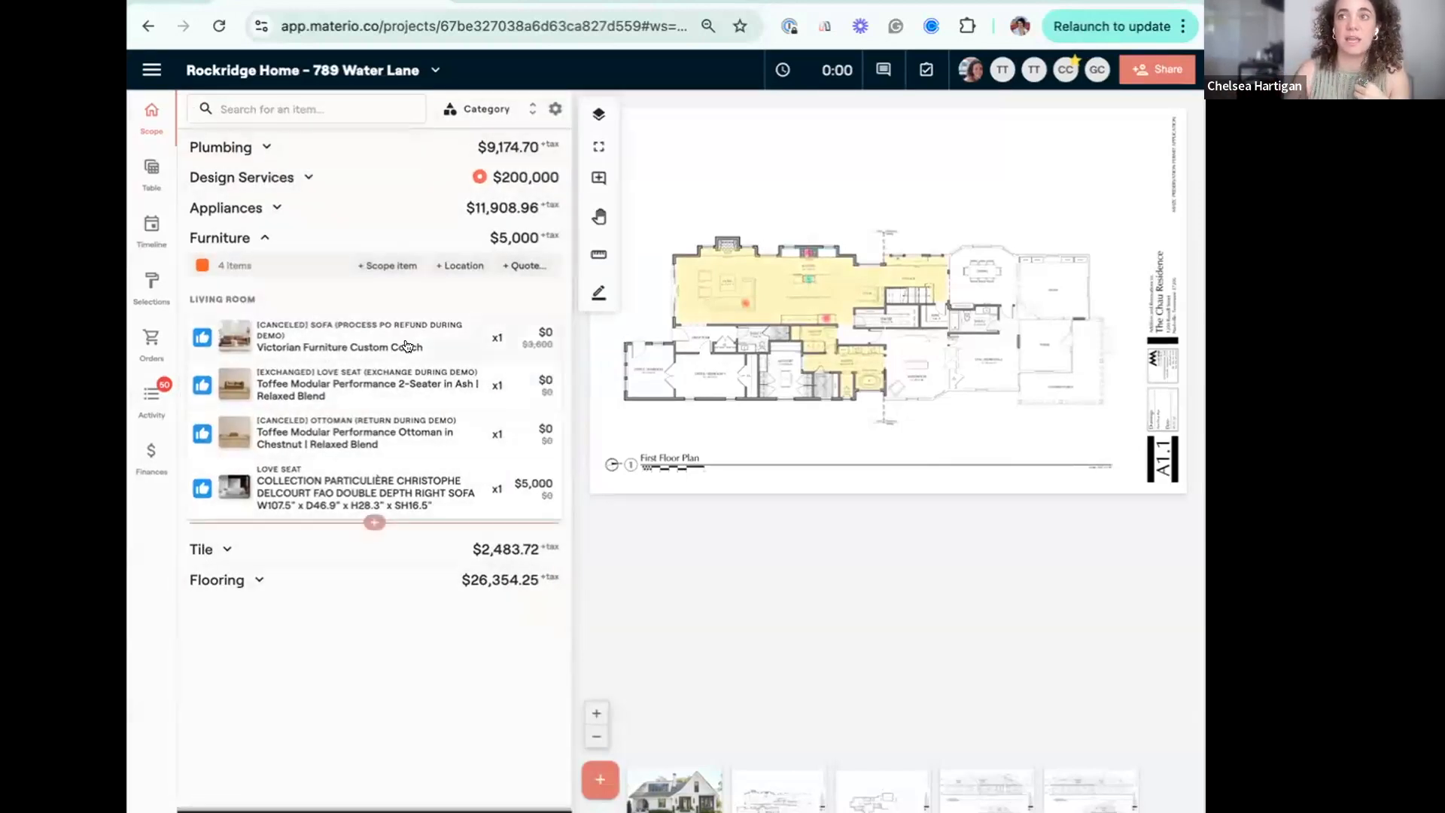
Open the fully paid Victorian Furniture purchase order from the project's orders.
mouse_move(407, 345)
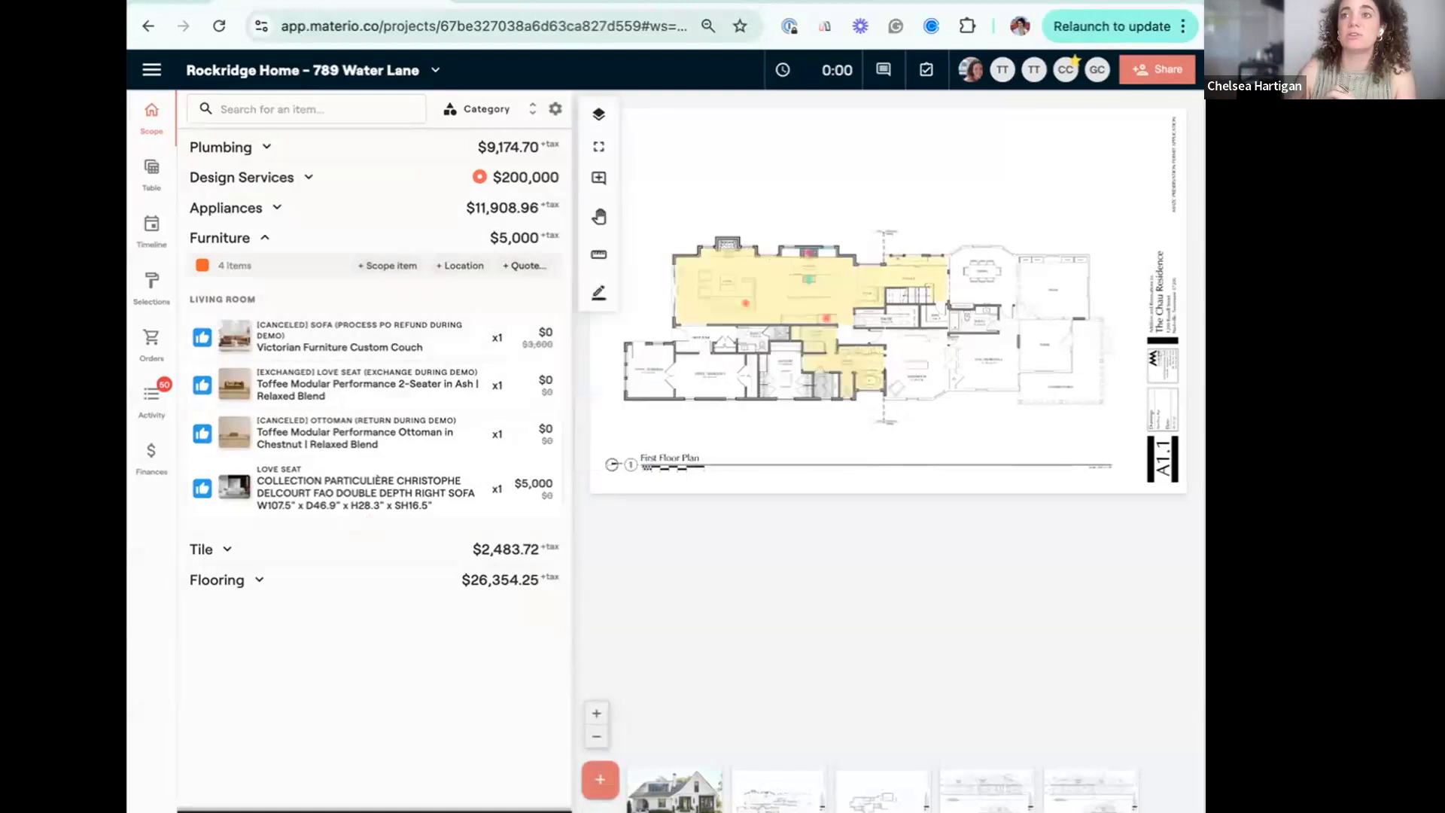
click(147, 339)
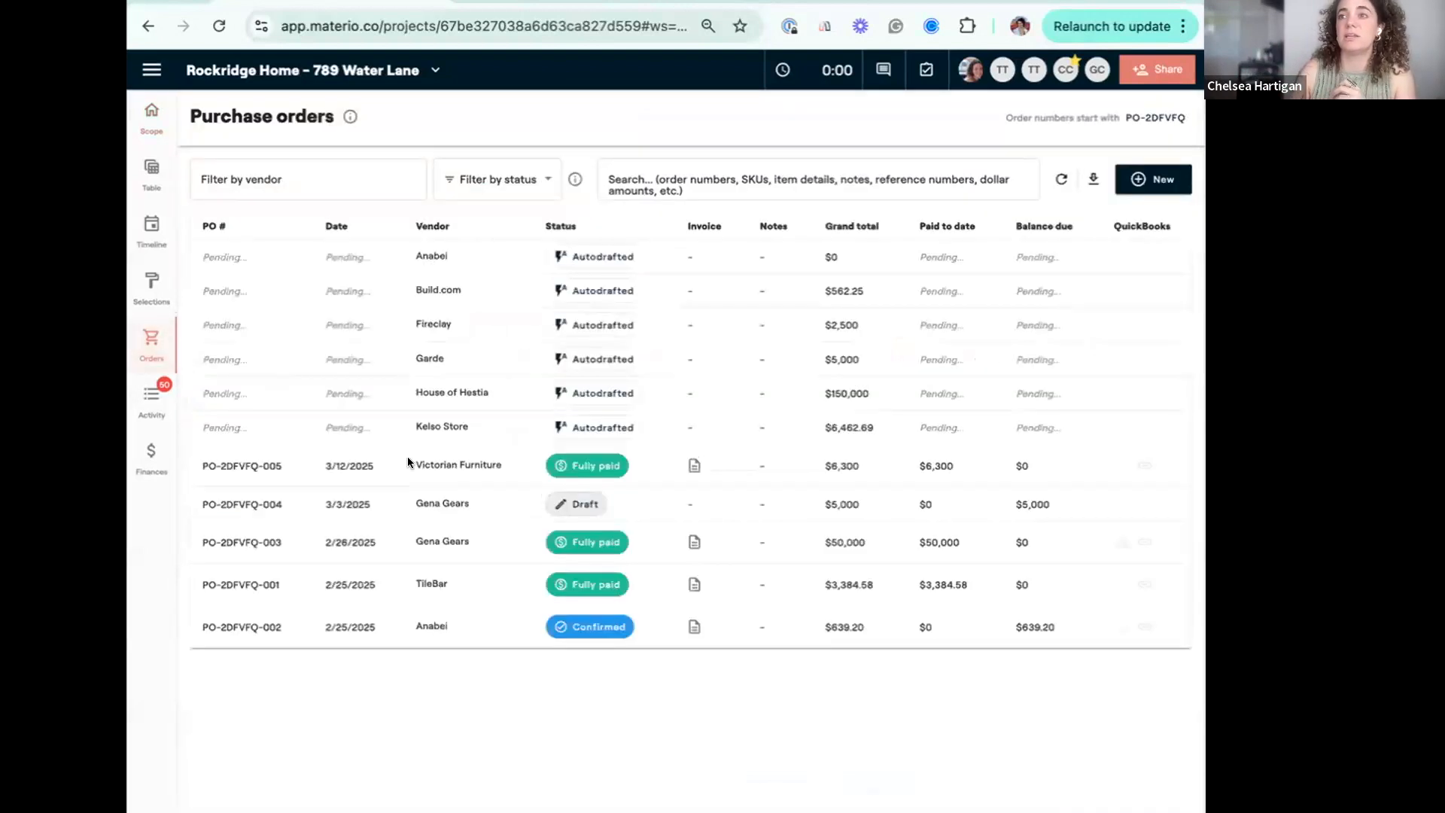
click(494, 471)
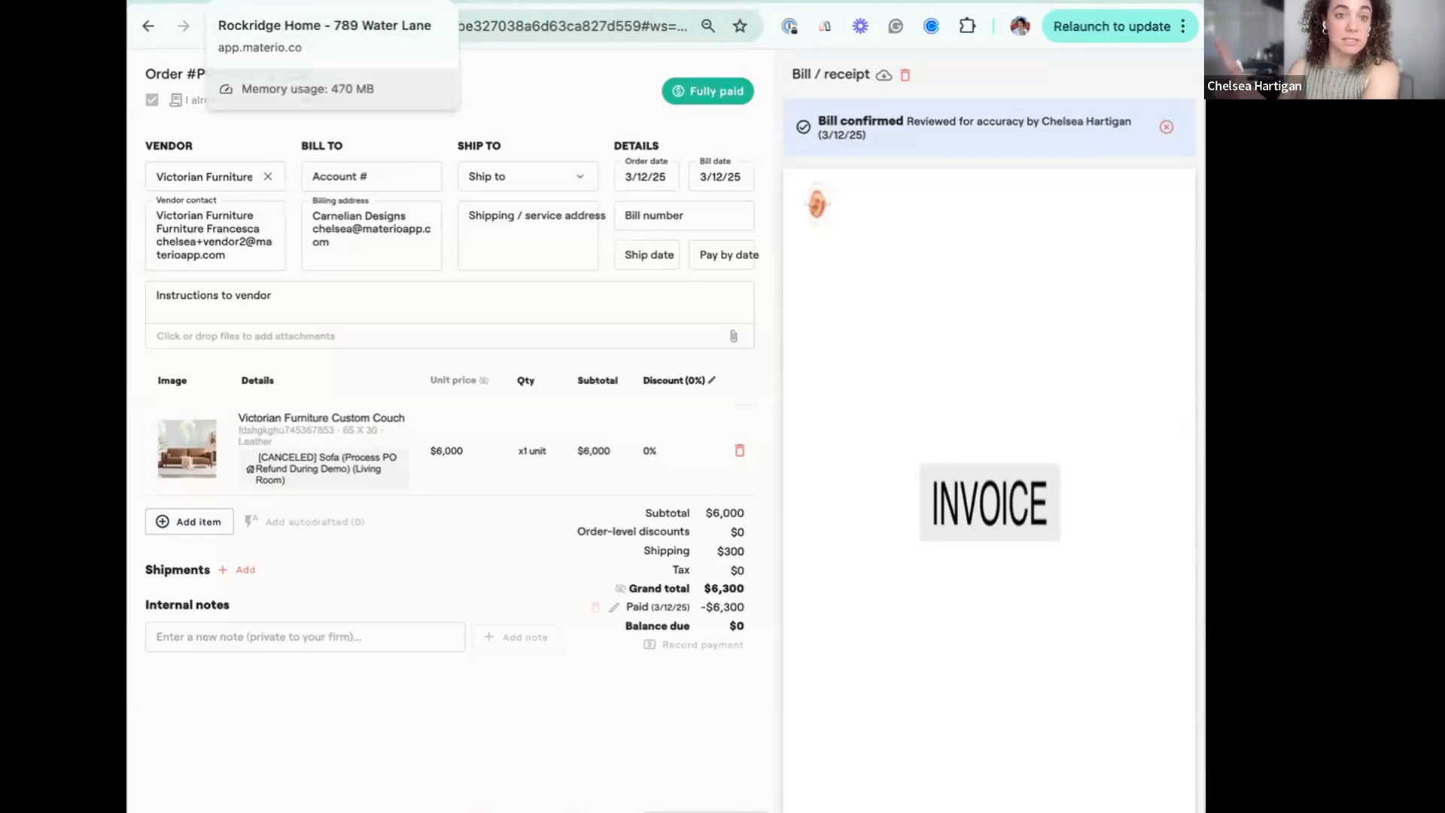
Duplicate the project's browser tab and open the project's Expenses in Finances there.
right_click(324, 4)
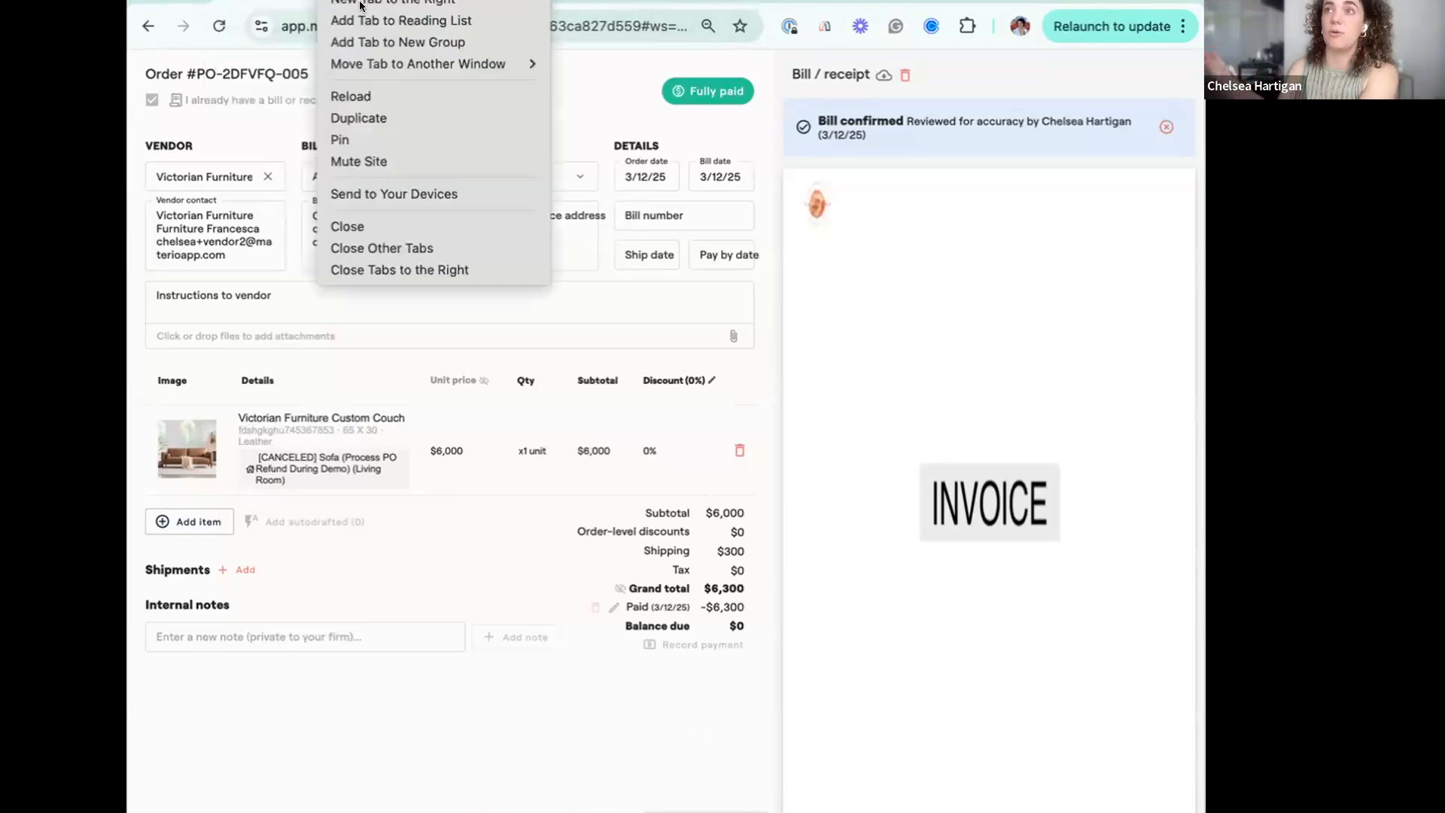
click(396, 114)
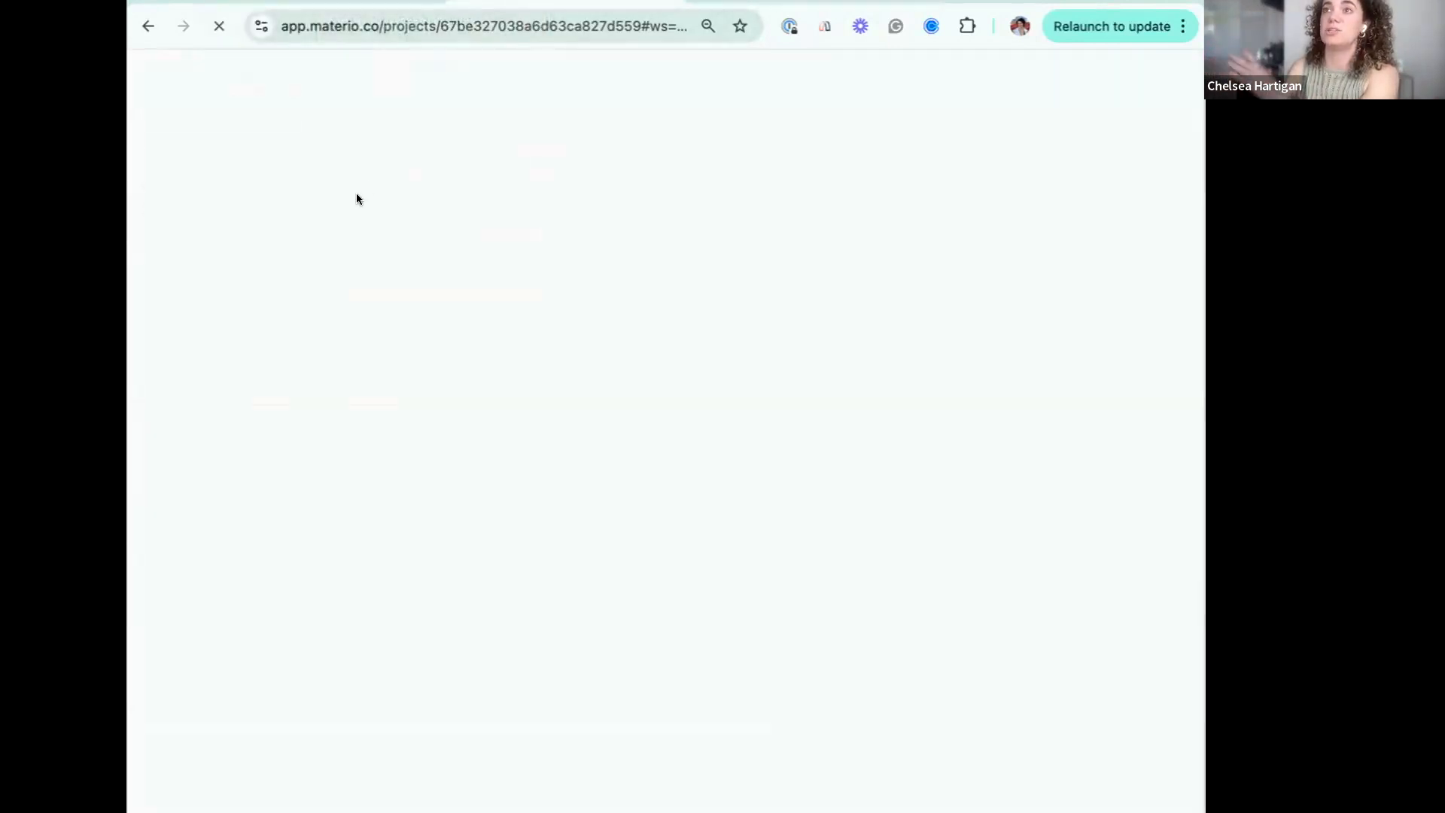
click(147, 453)
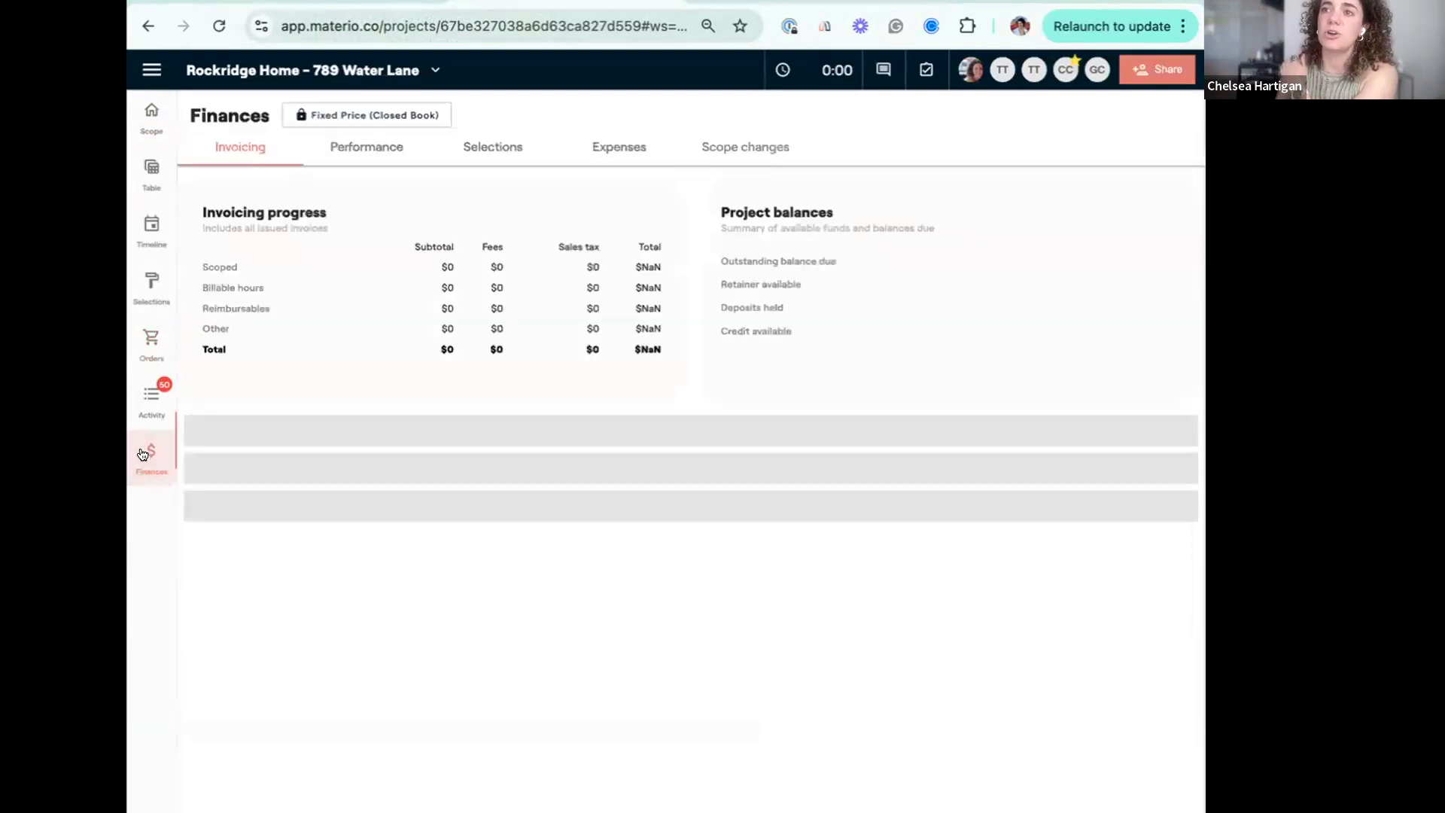
click(629, 149)
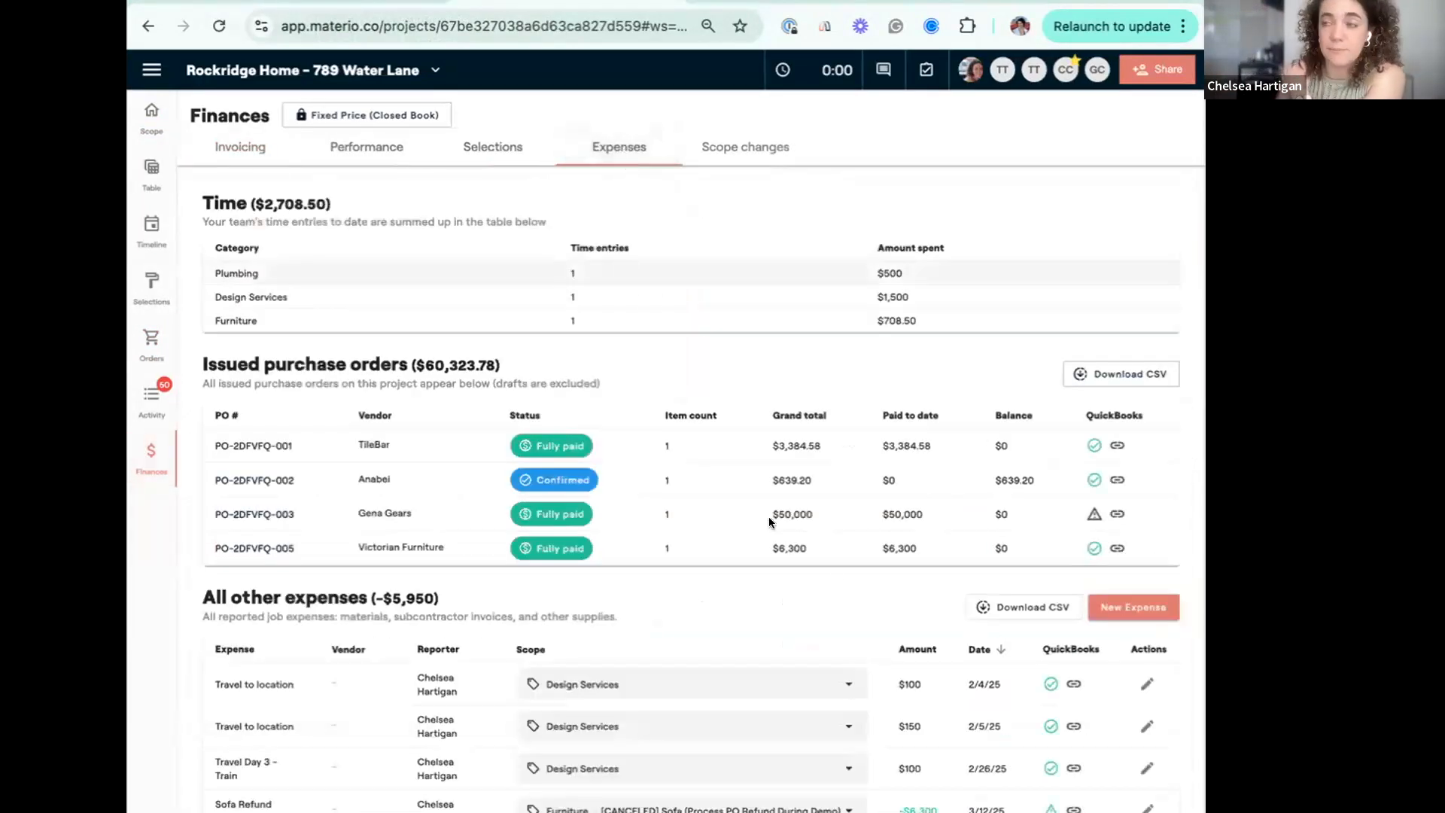
Create a new project expense named "Victorian Furniture Sofa Return" with Cash as the payment method.
click(1146, 598)
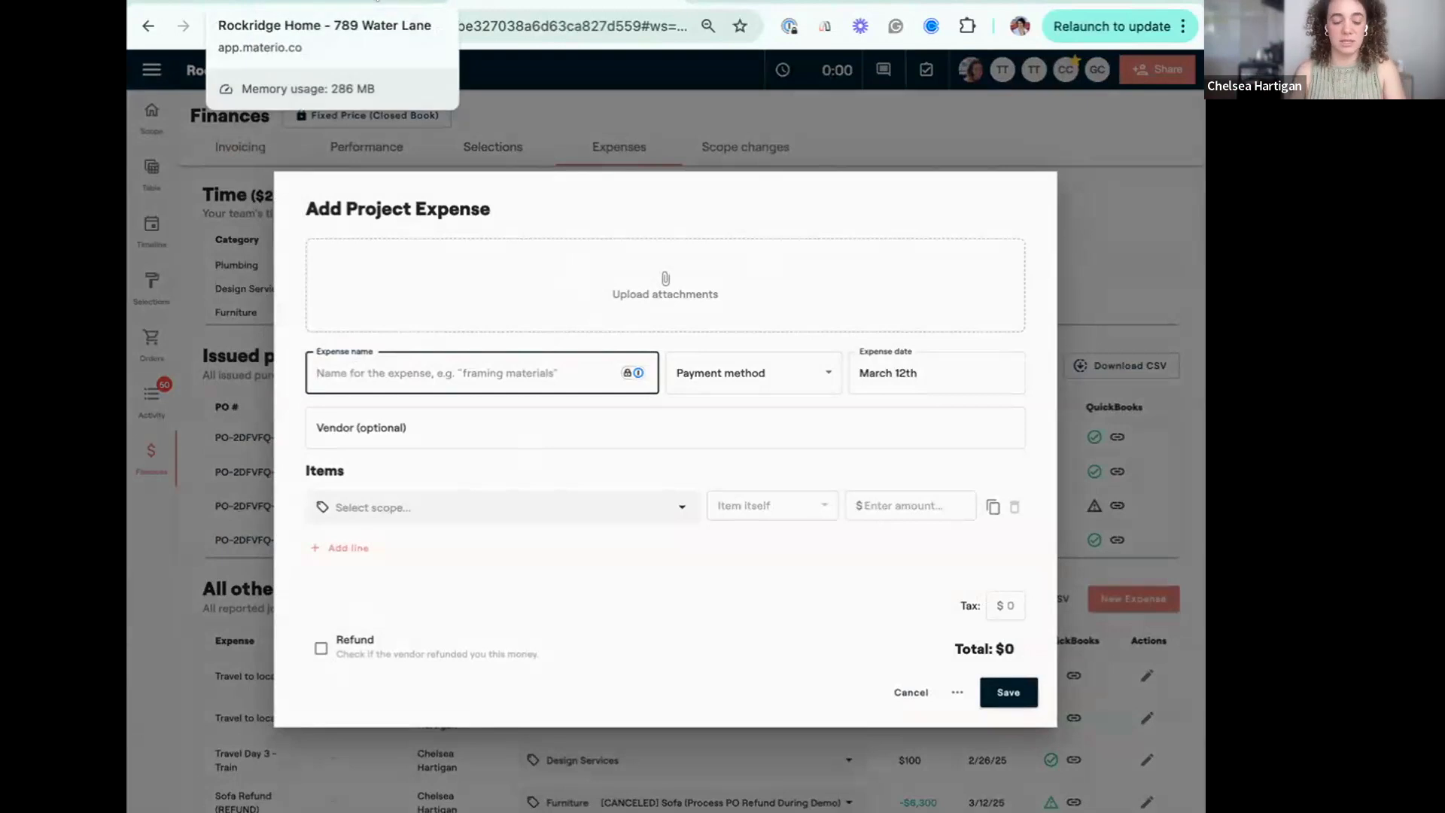
text(Vic)
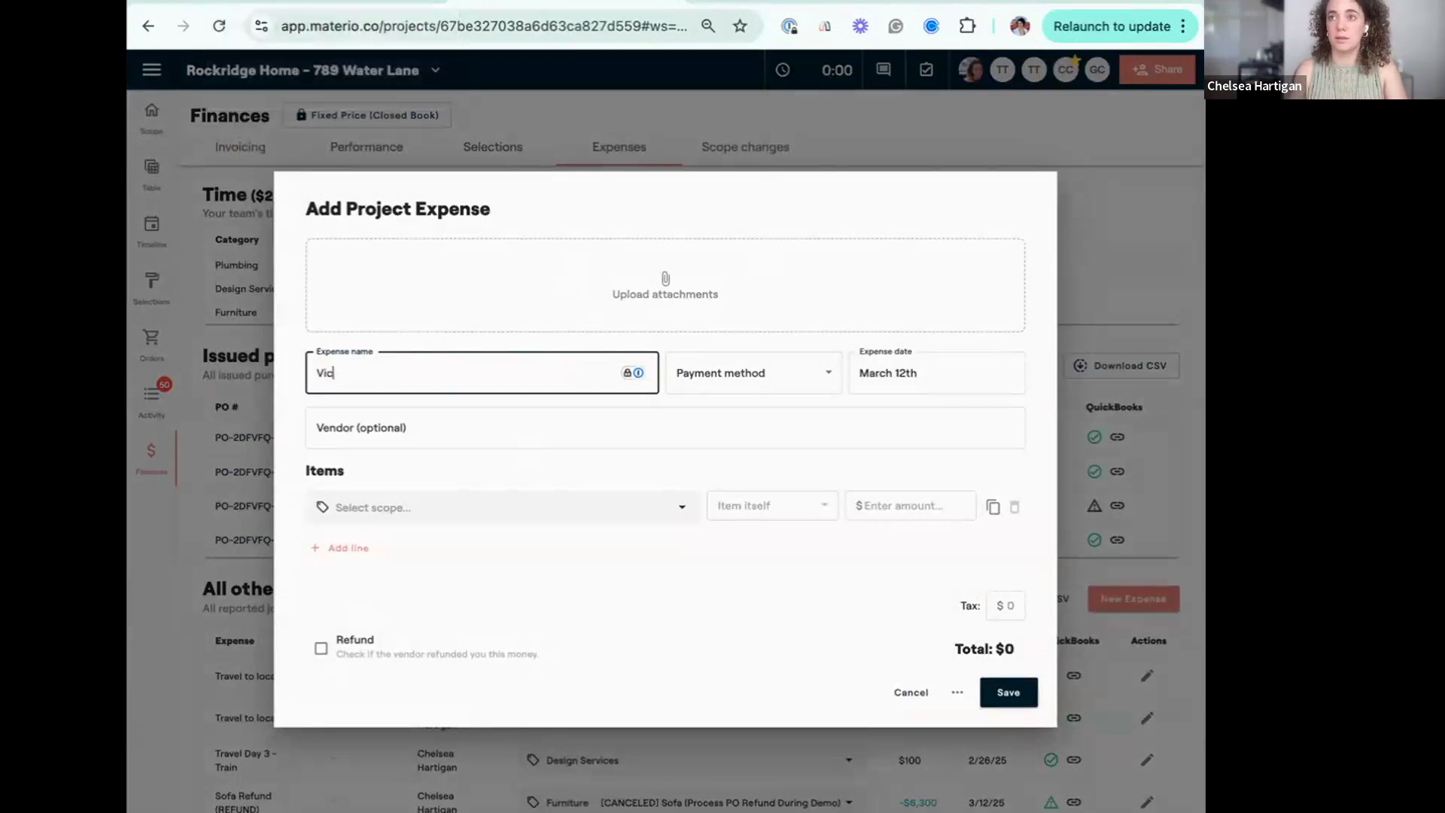
text(torian Furn)
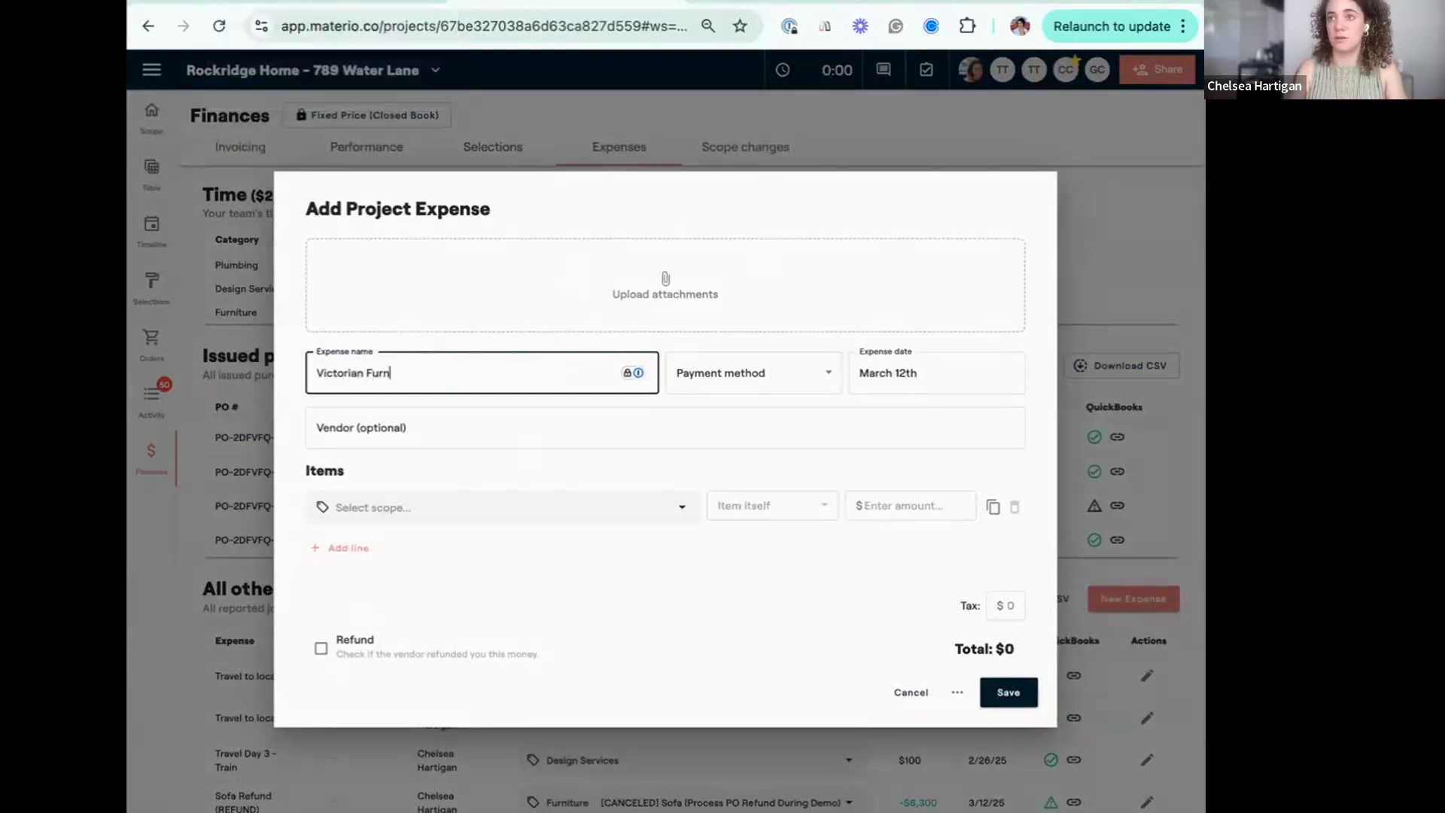
text(iture Sofa Return)
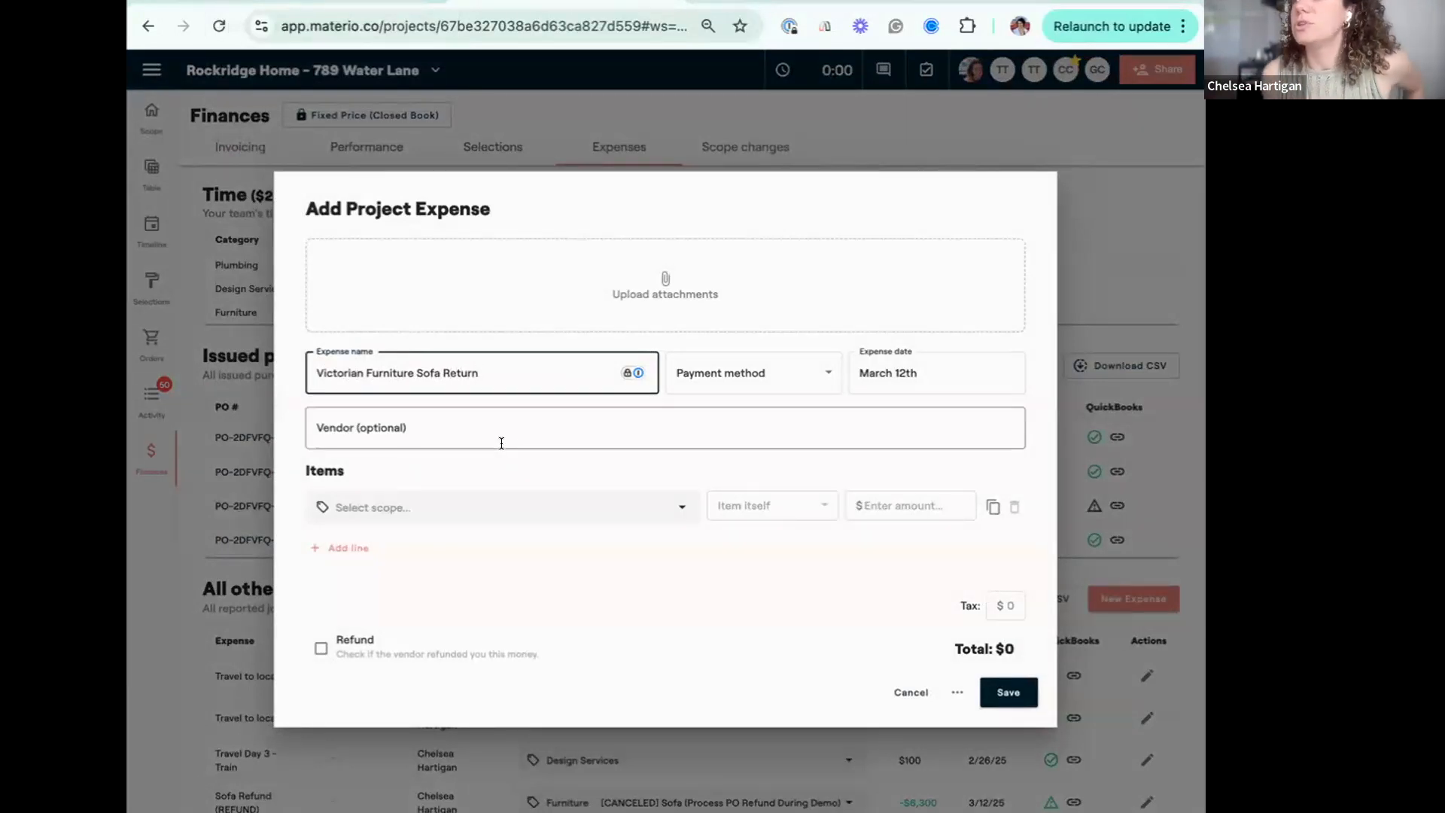
click(744, 389)
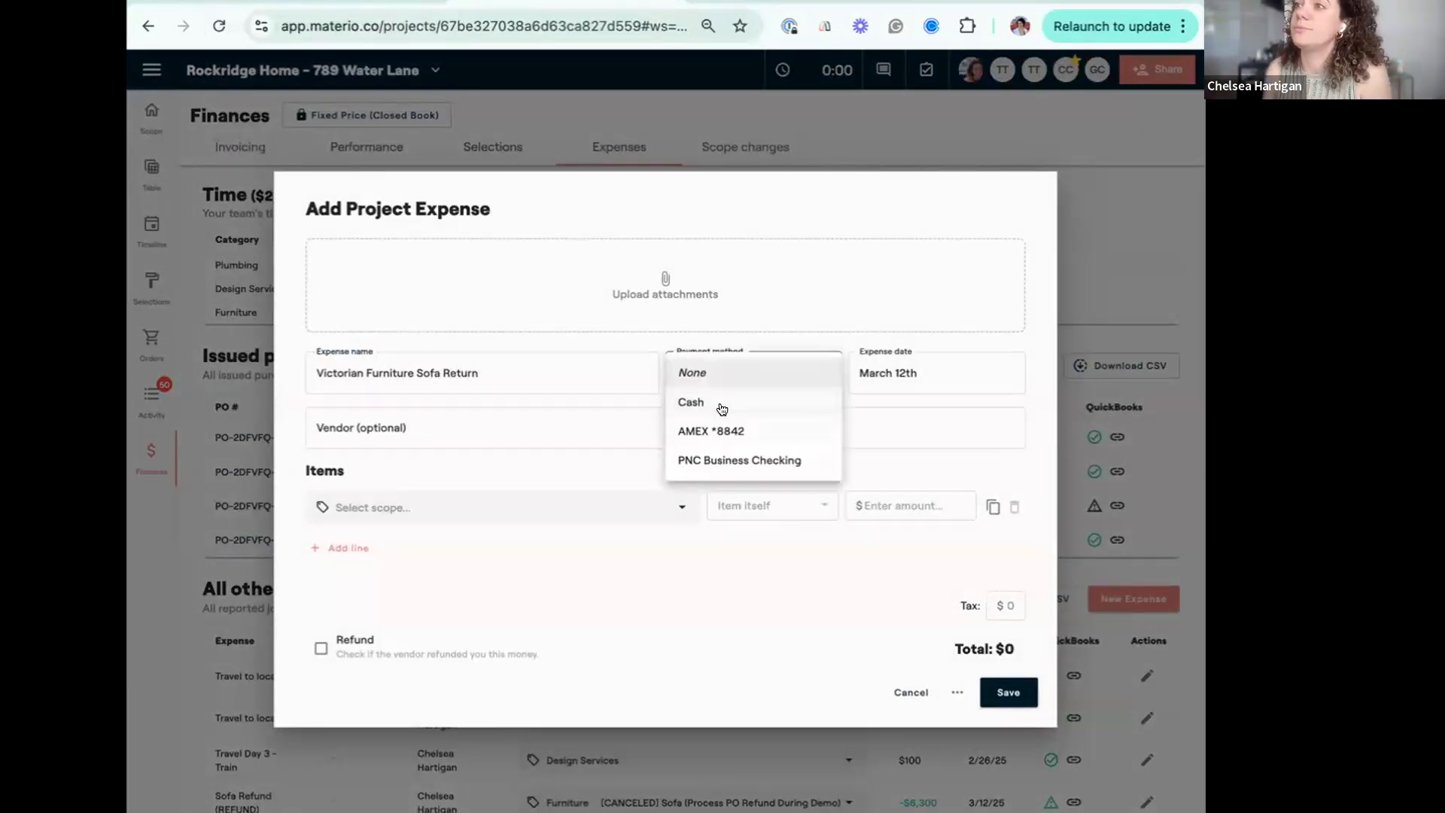
click(721, 404)
Assign the expense to the Furniture item [CANCELED] Sofa for $6,300, mark it as a refund, and save it.
click(422, 503)
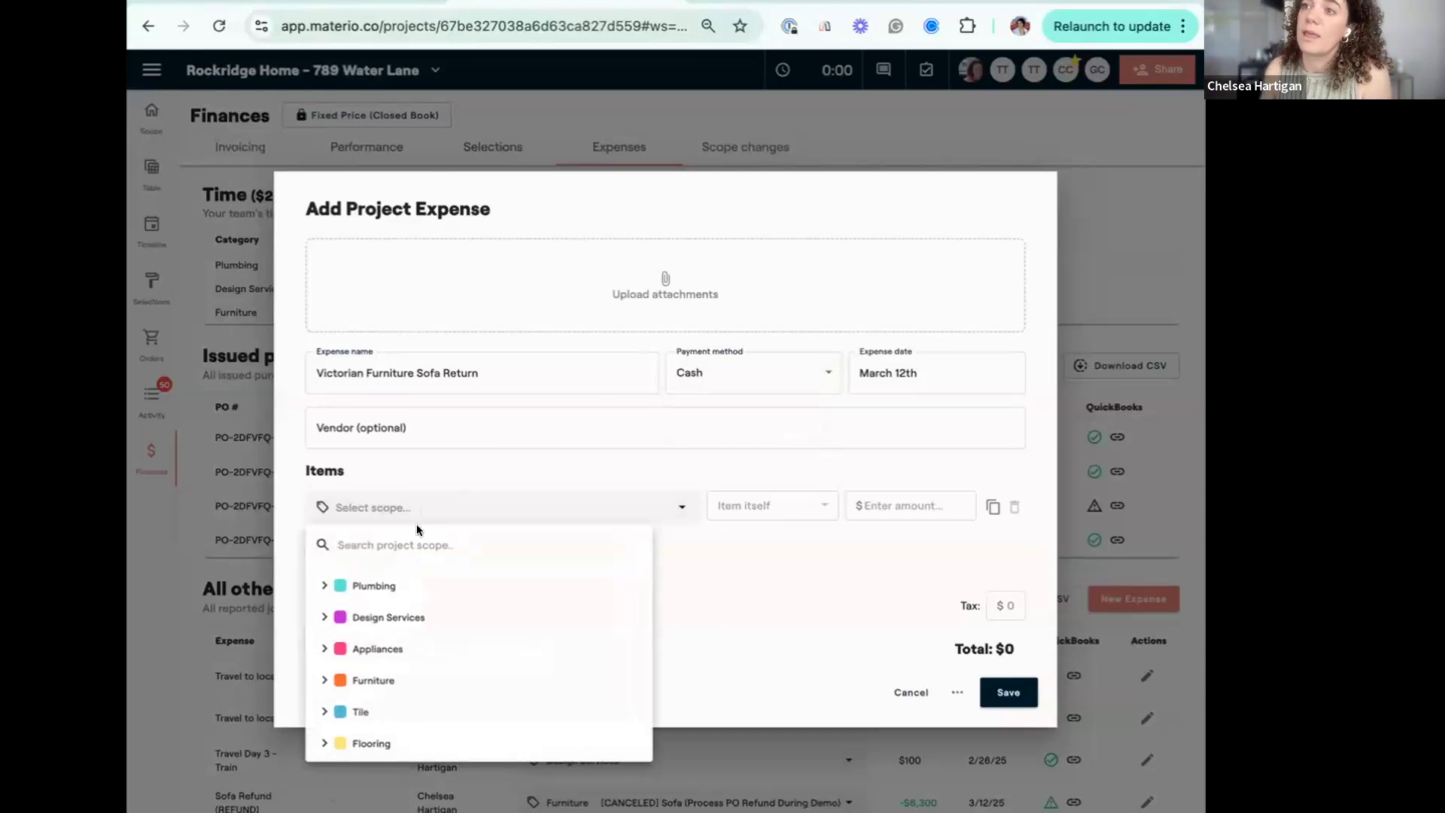
click(322, 676)
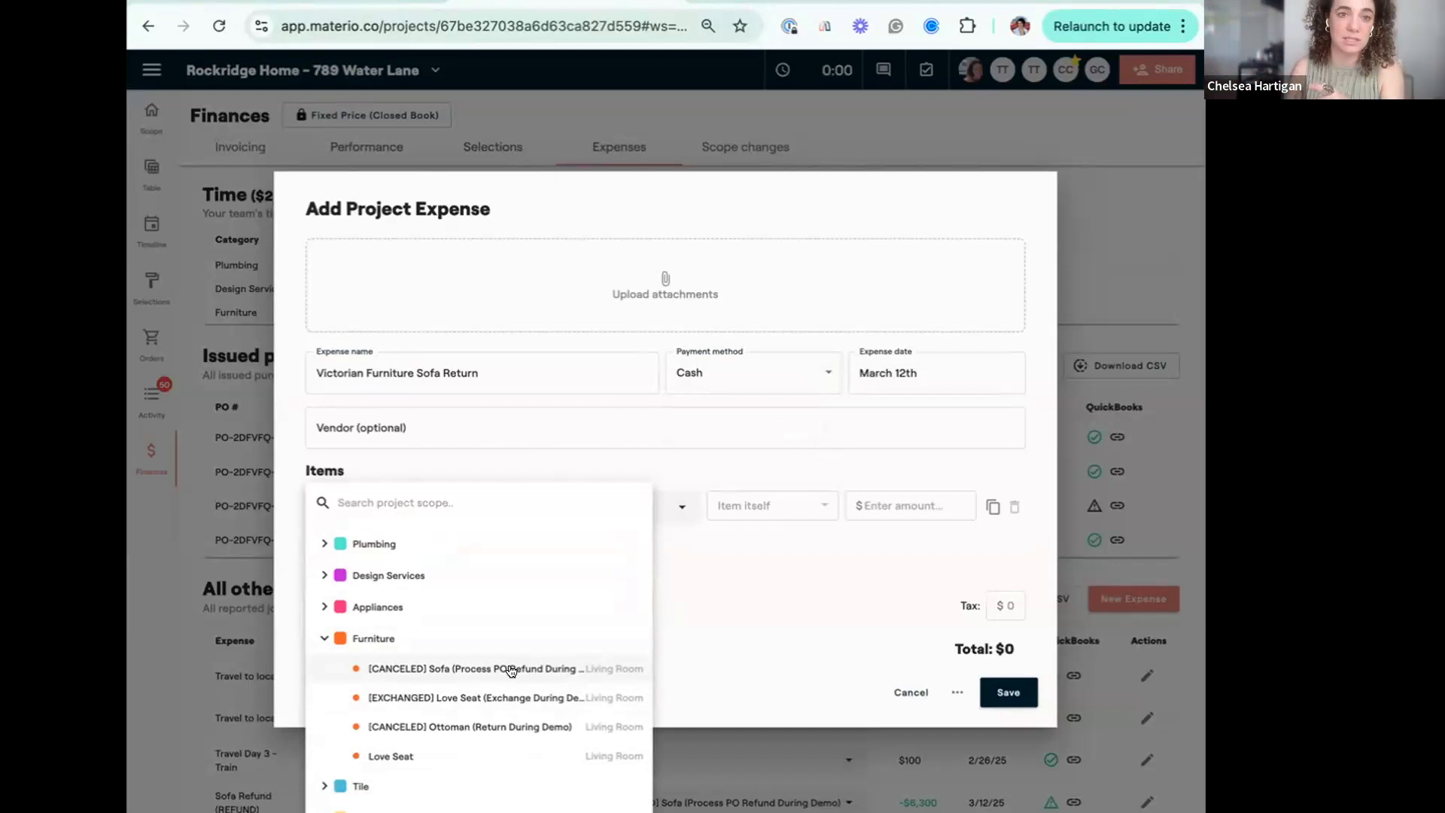
click(511, 670)
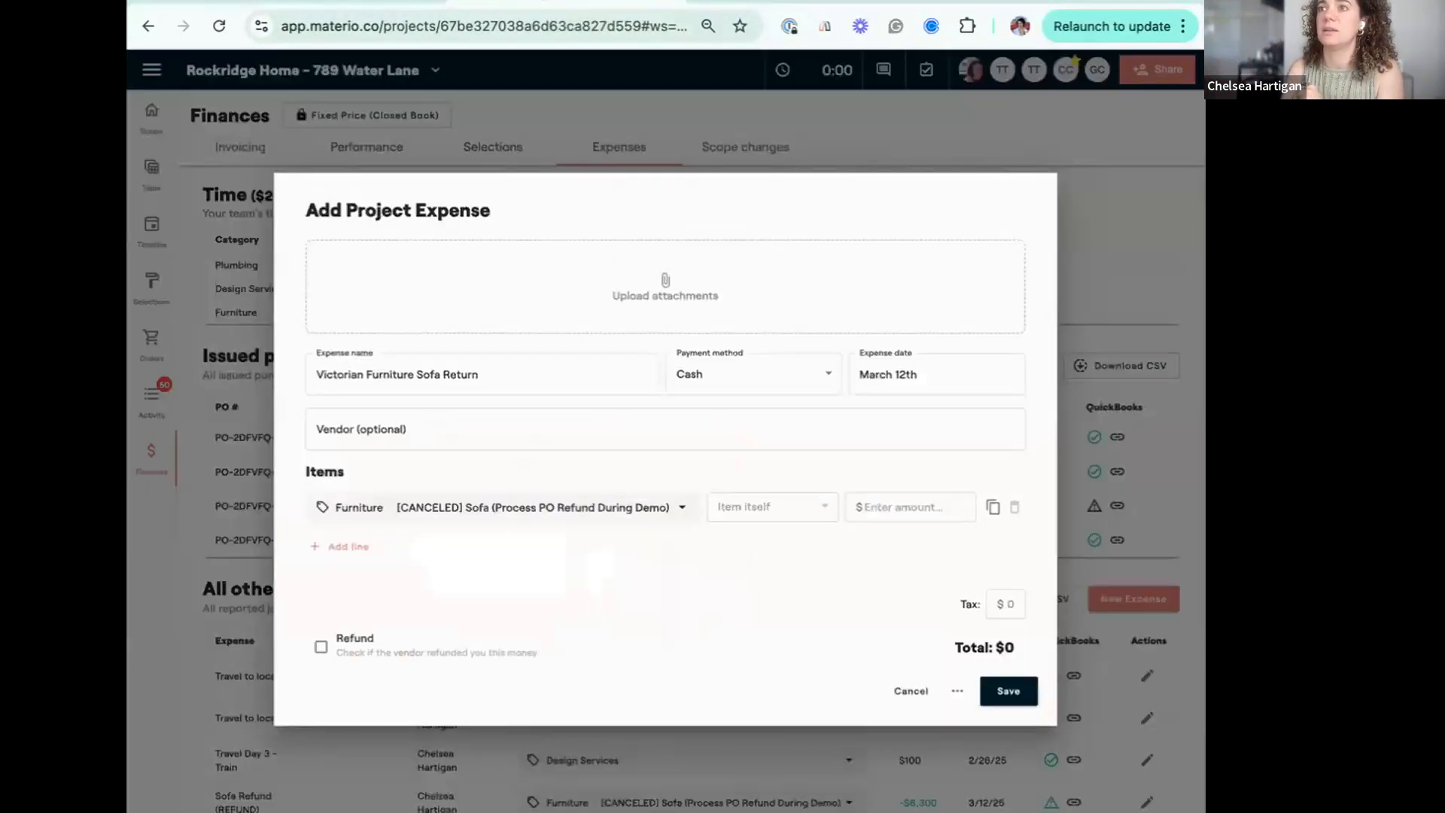
click(924, 497)
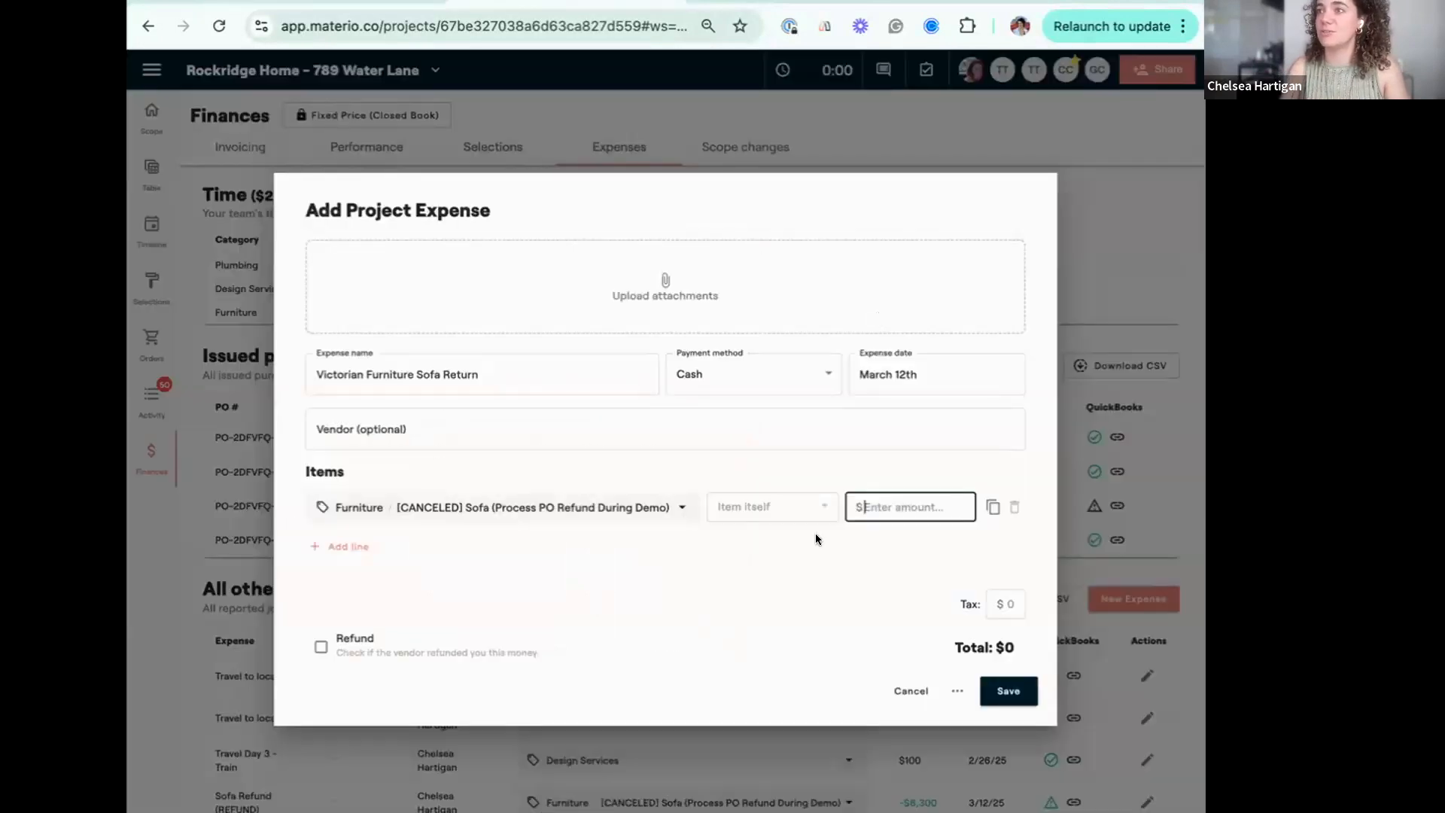
text(6,300)
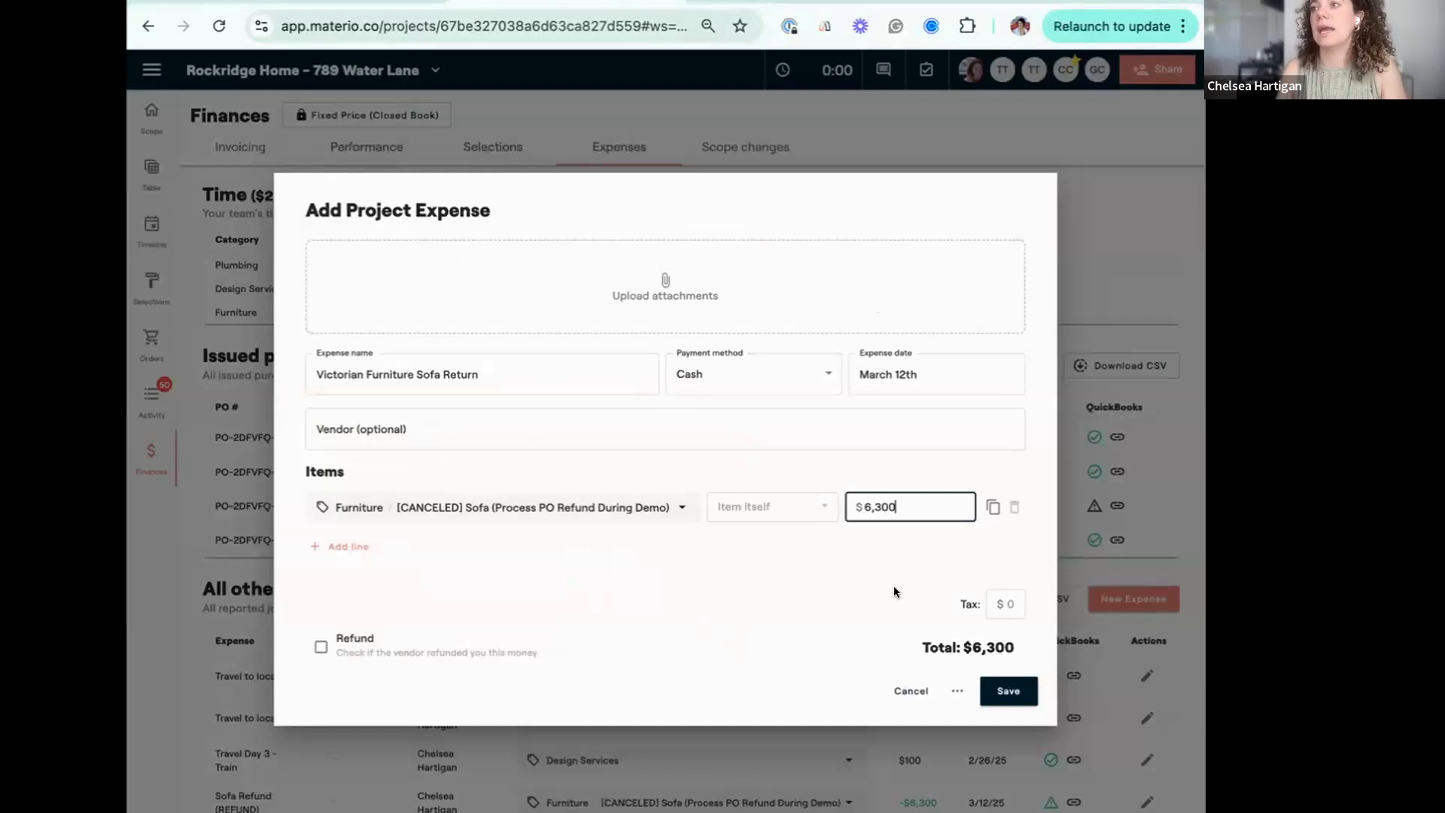
click(321, 646)
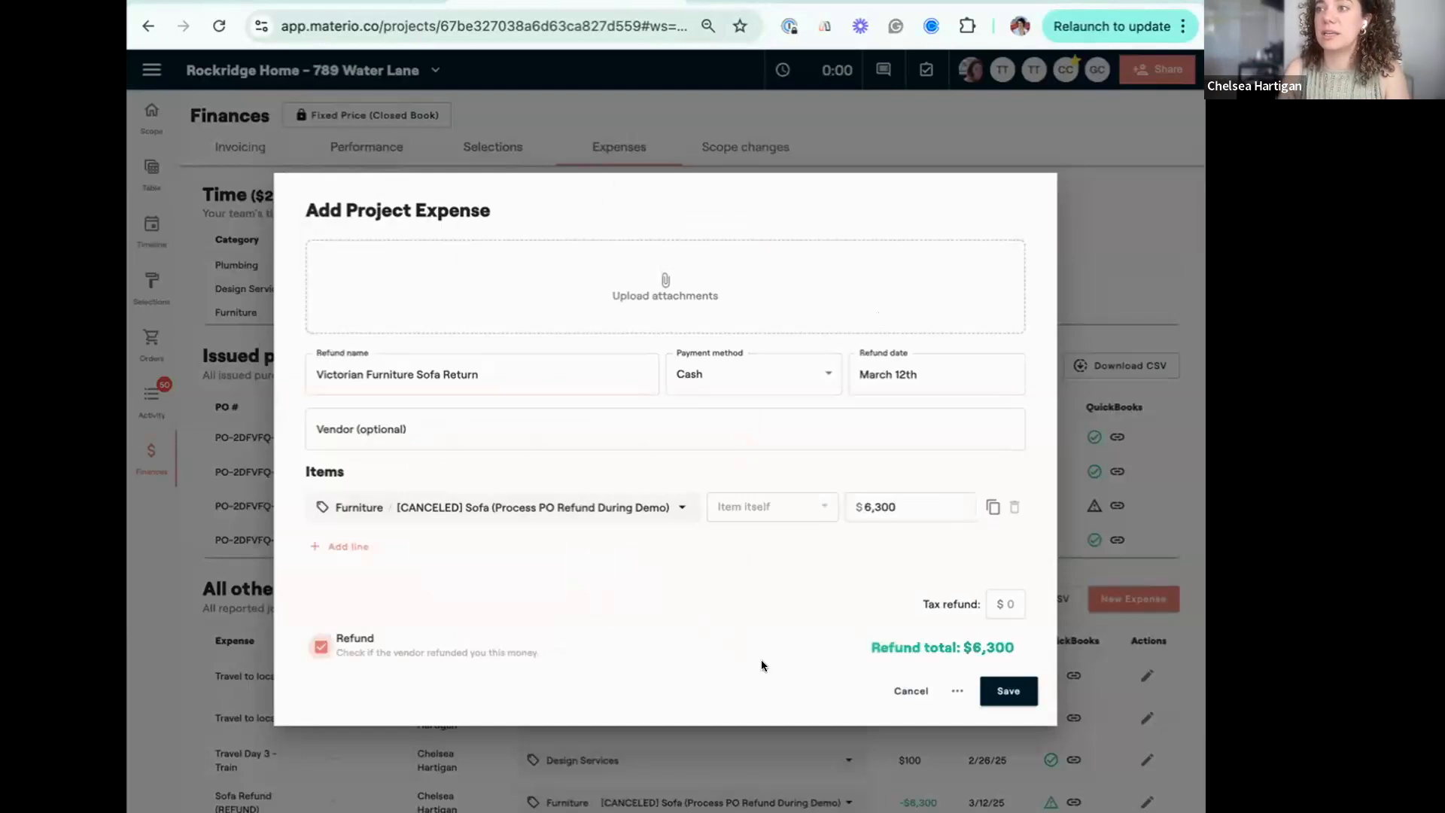
click(1010, 689)
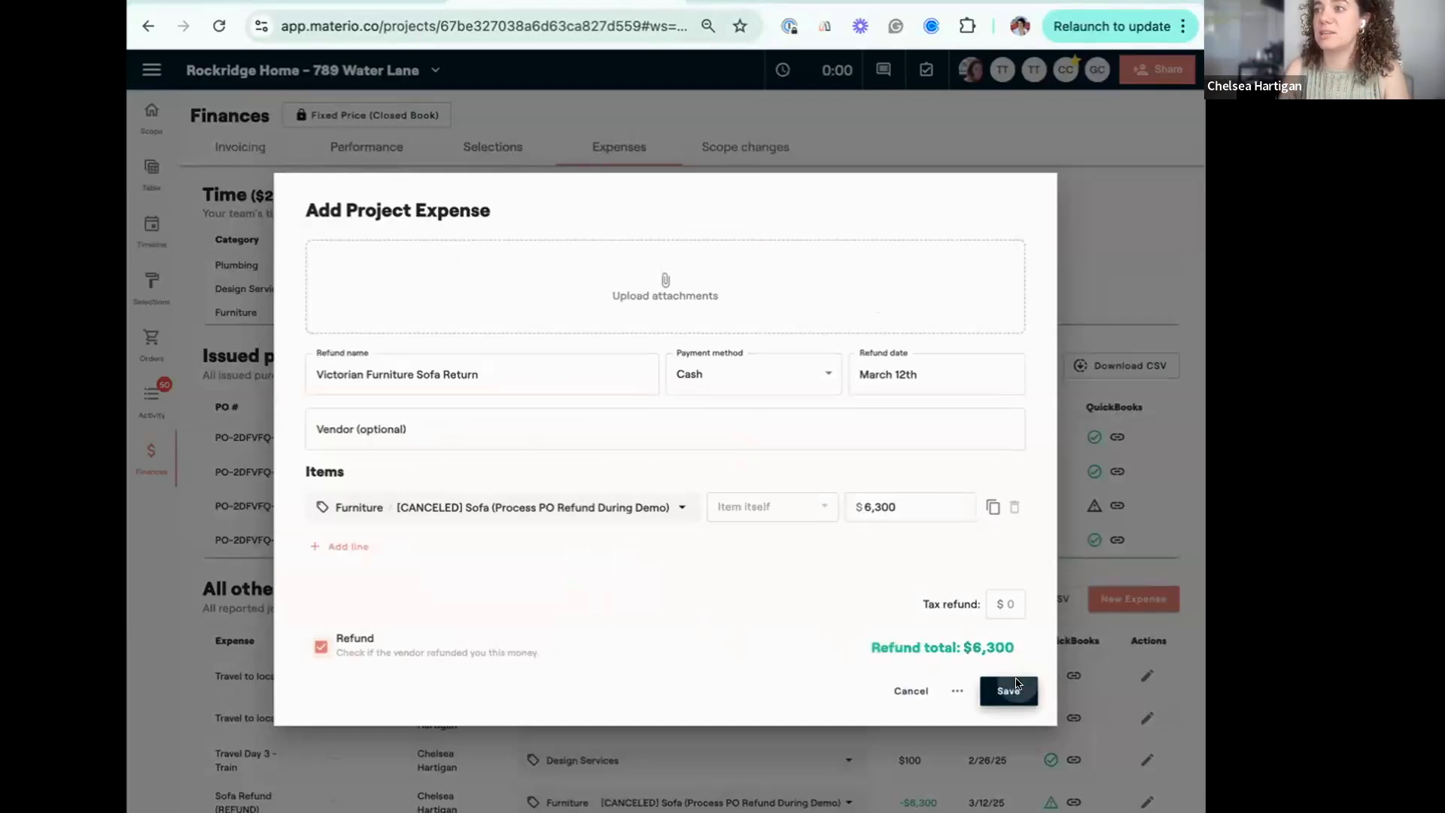
Attach the invoice file to the Victorian Furniture Sofa Return refund and save the expense.
scroll(951, 695, down, 1)
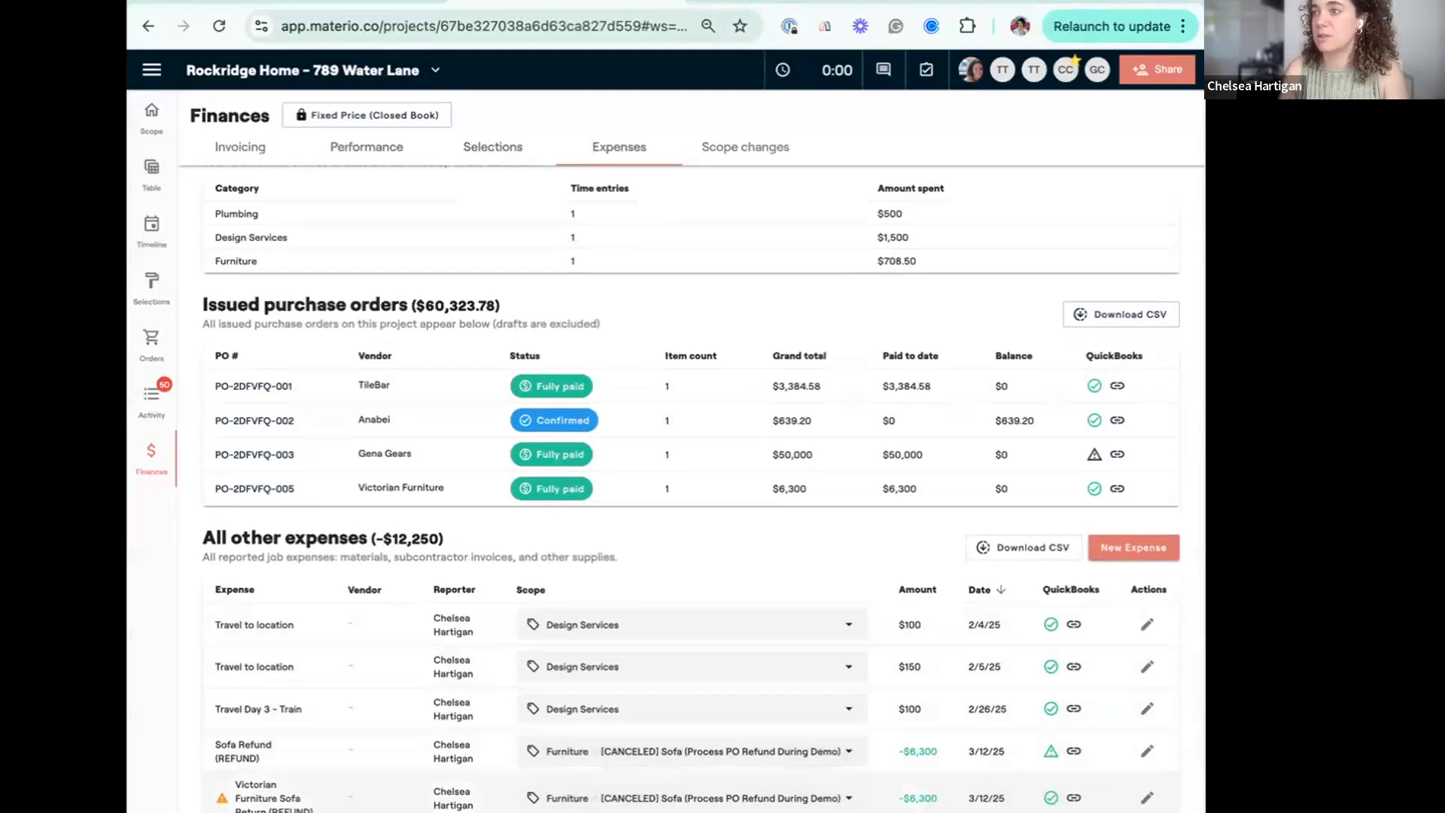
click(1147, 797)
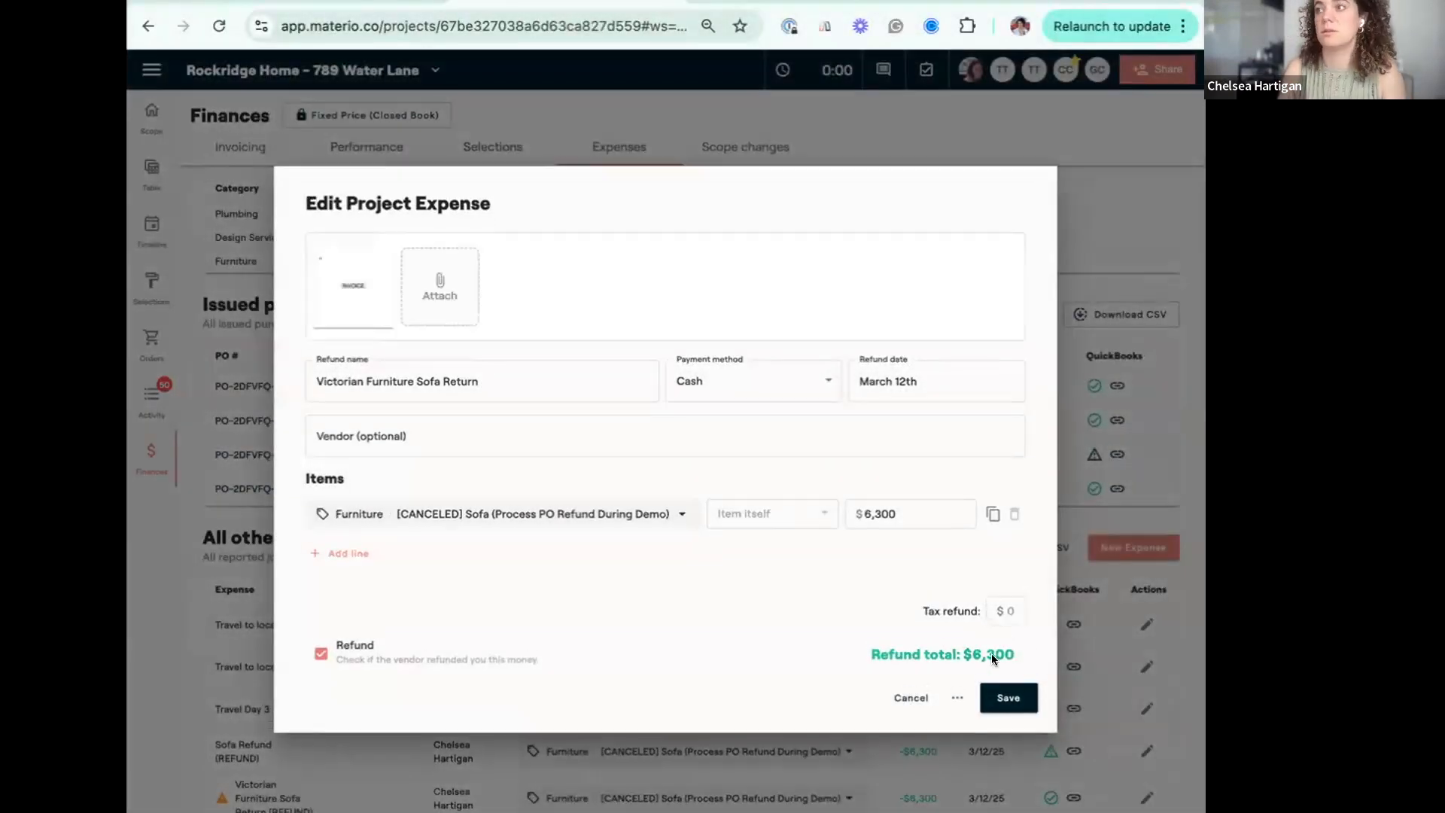
click(1009, 699)
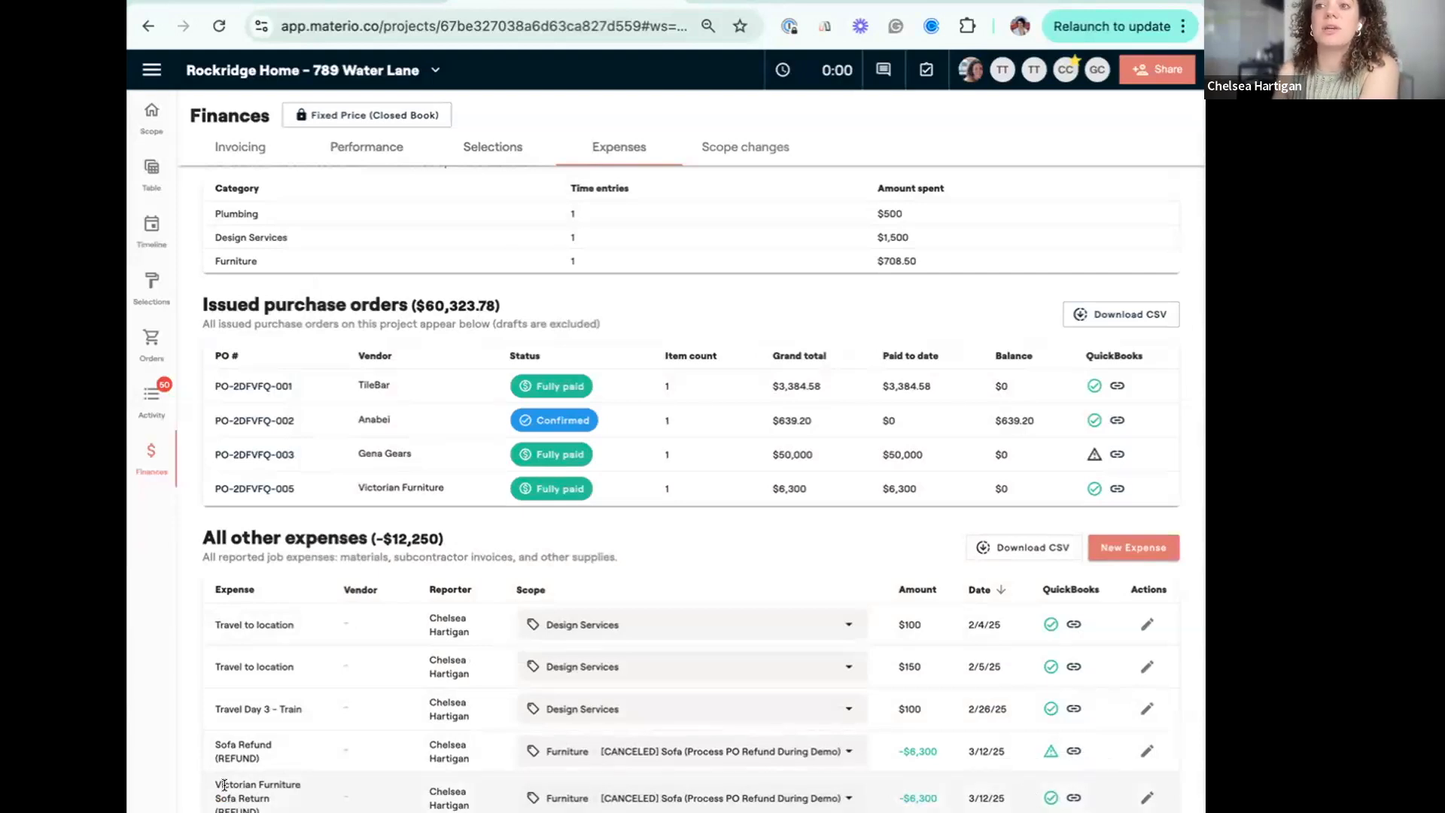
drag(221, 783, 255, 808)
click(255, 808)
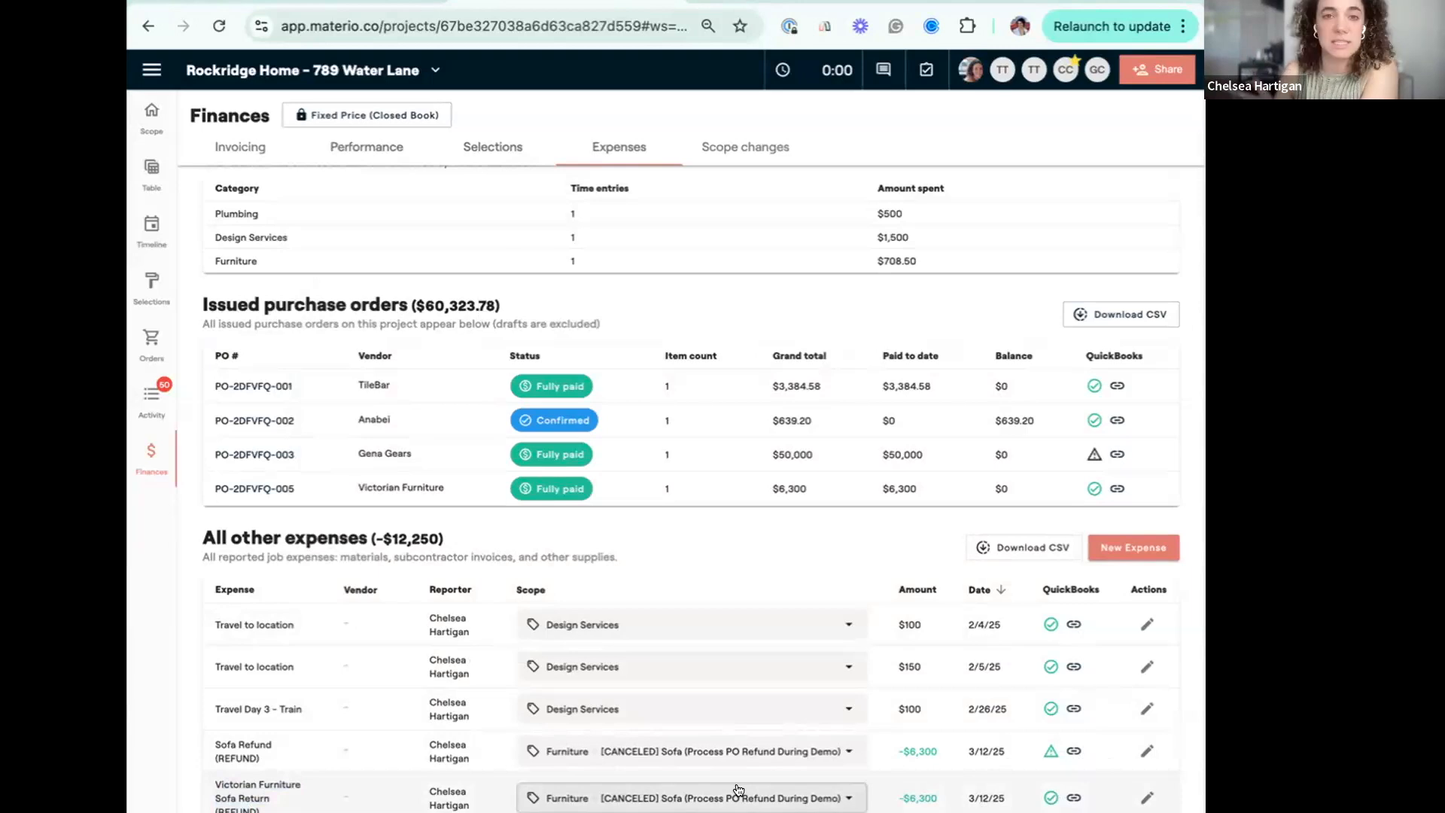
Open the Living Room's Doors item in the project scope, prefix its item name with "[CANCELED]", and save.
click(152, 115)
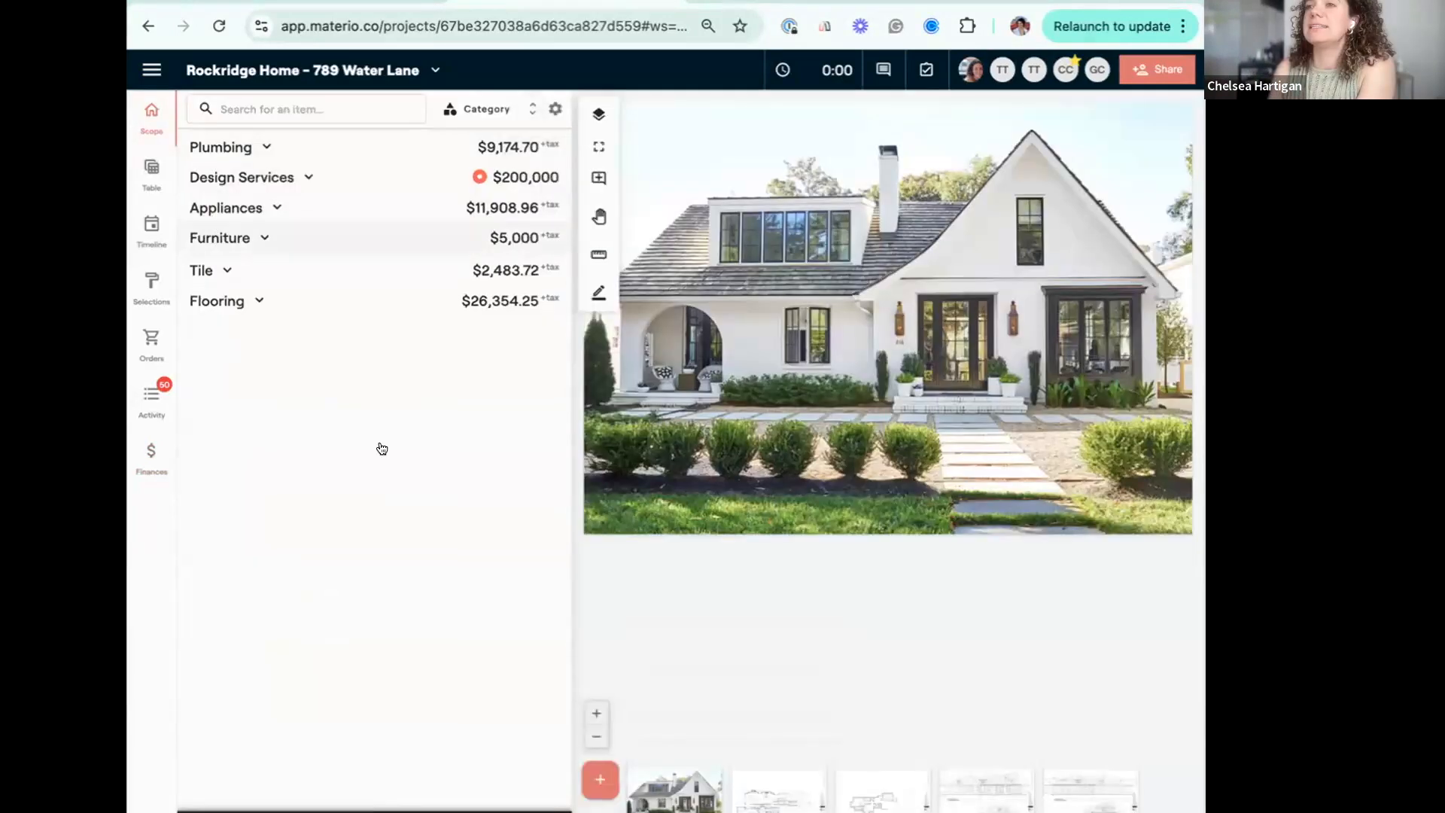
mouse_move(374, 526)
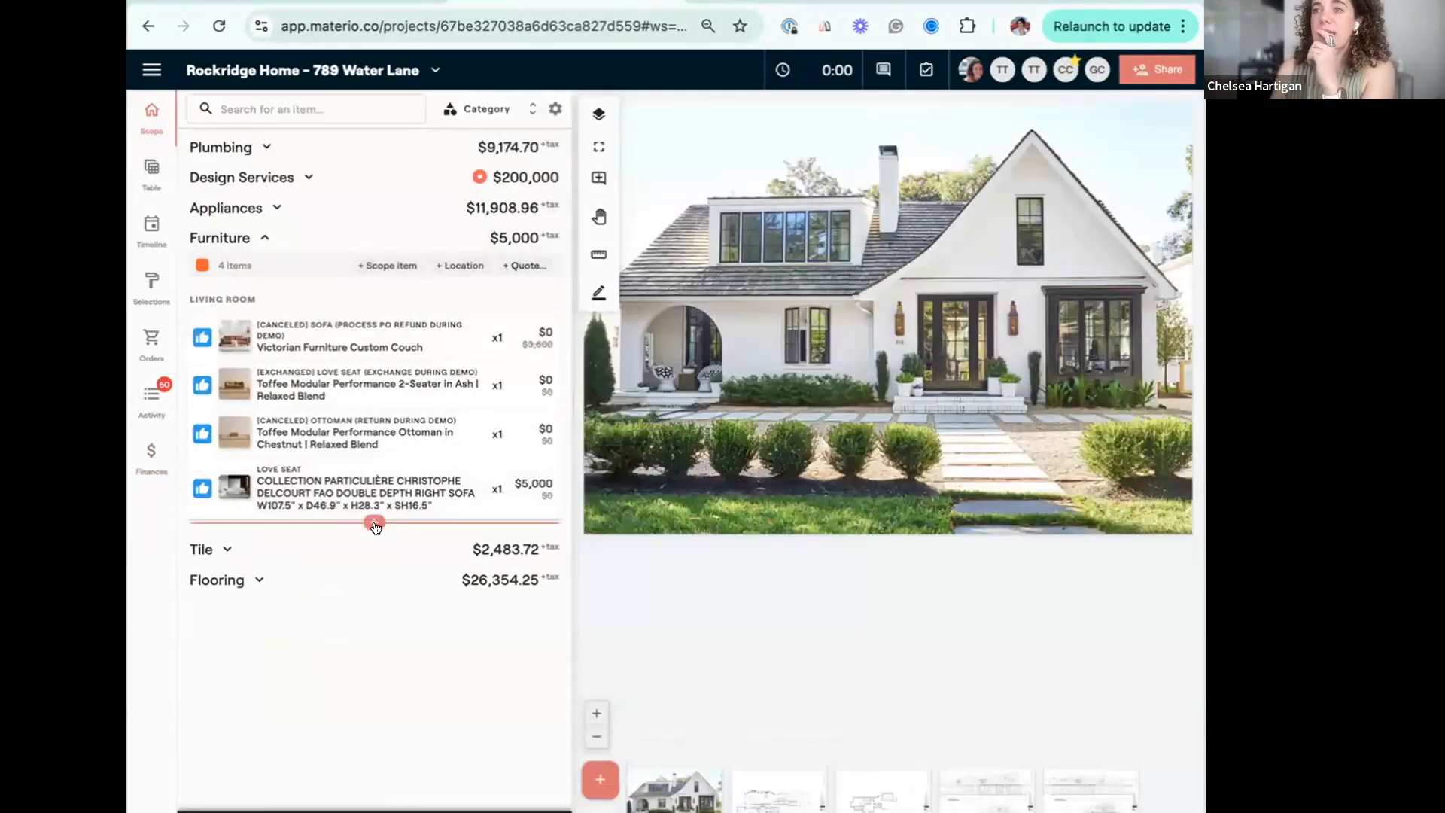
click(374, 523)
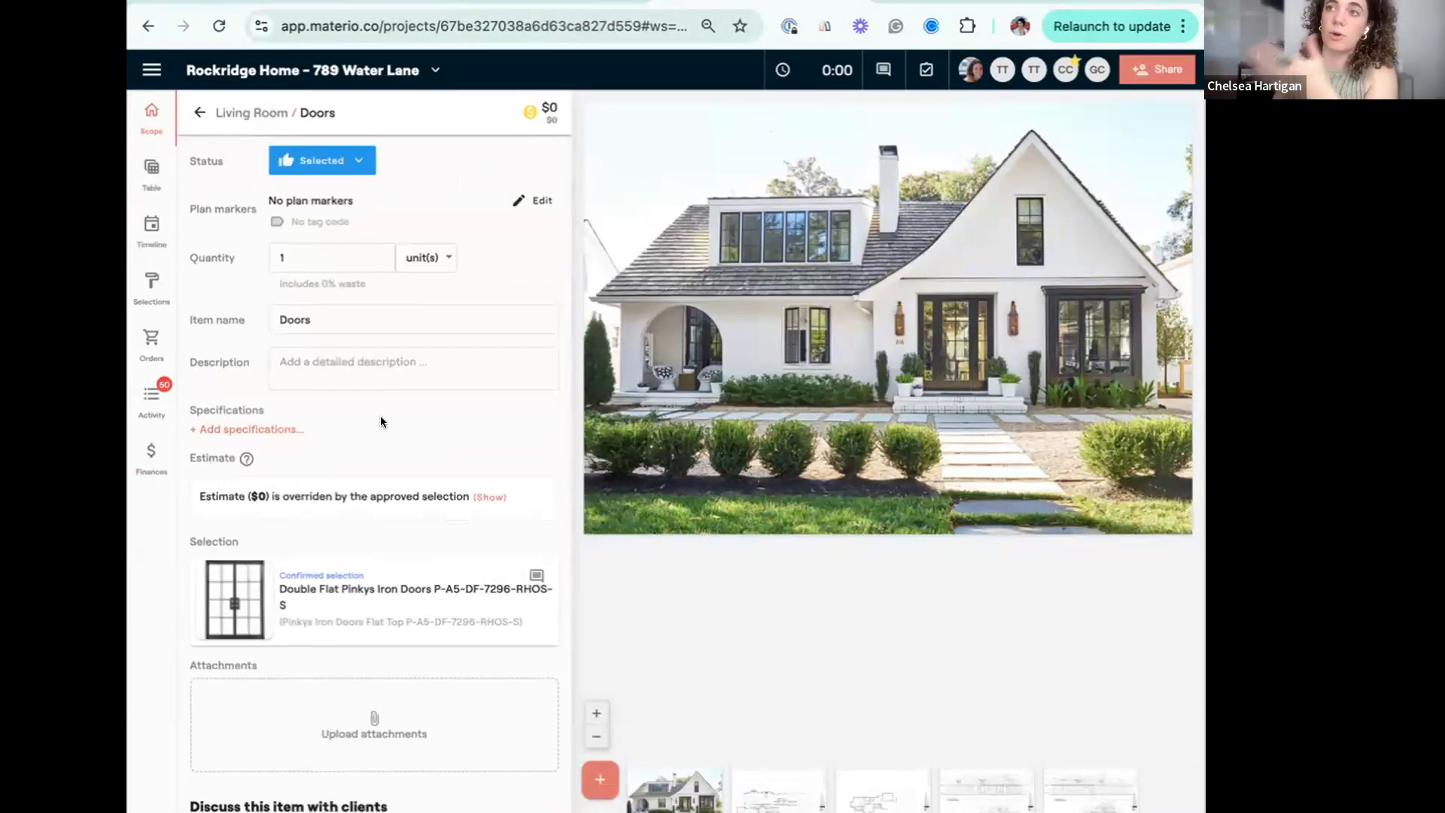
mouse_move(386, 622)
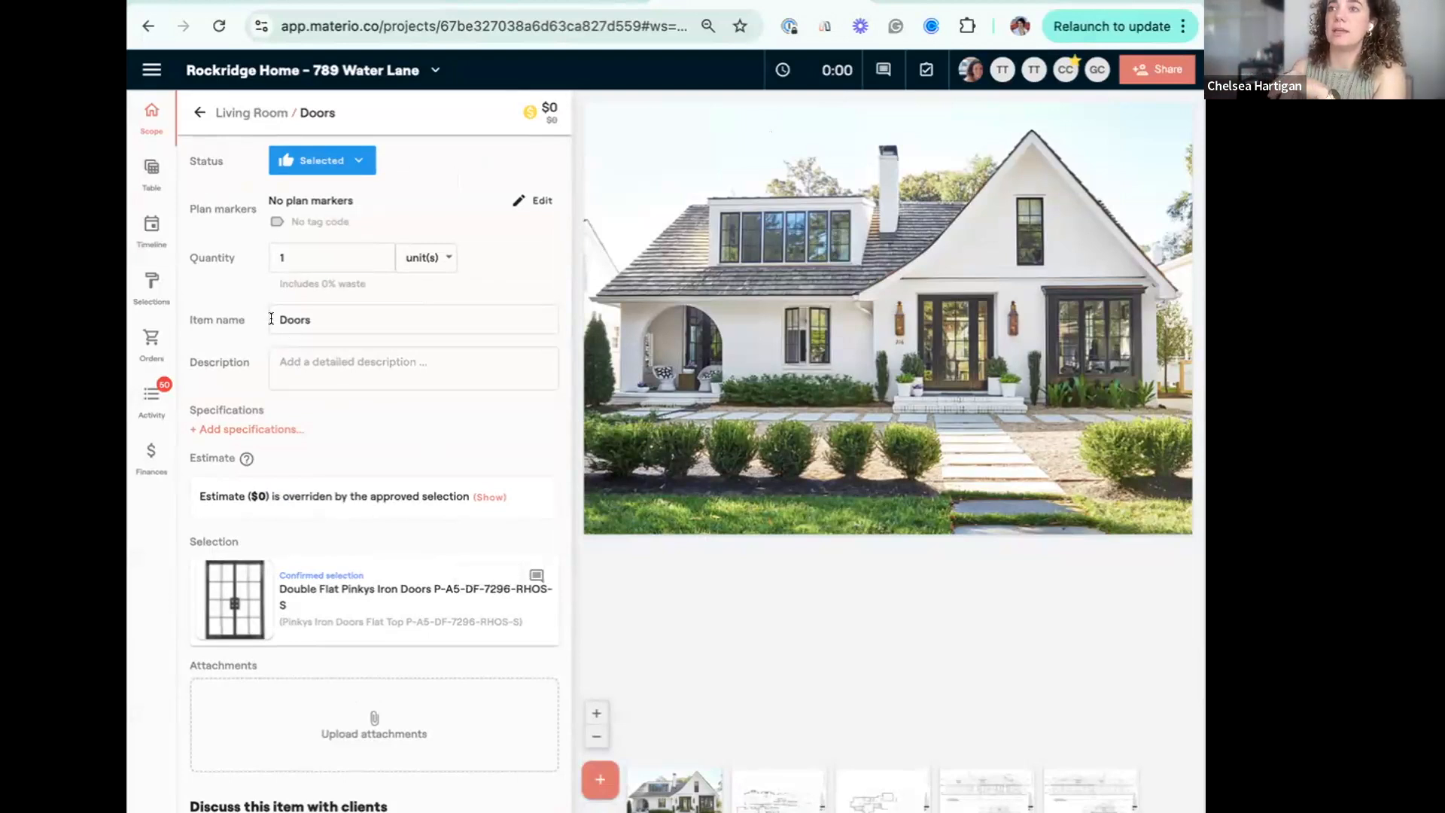
click(275, 319)
text([CANCELED)
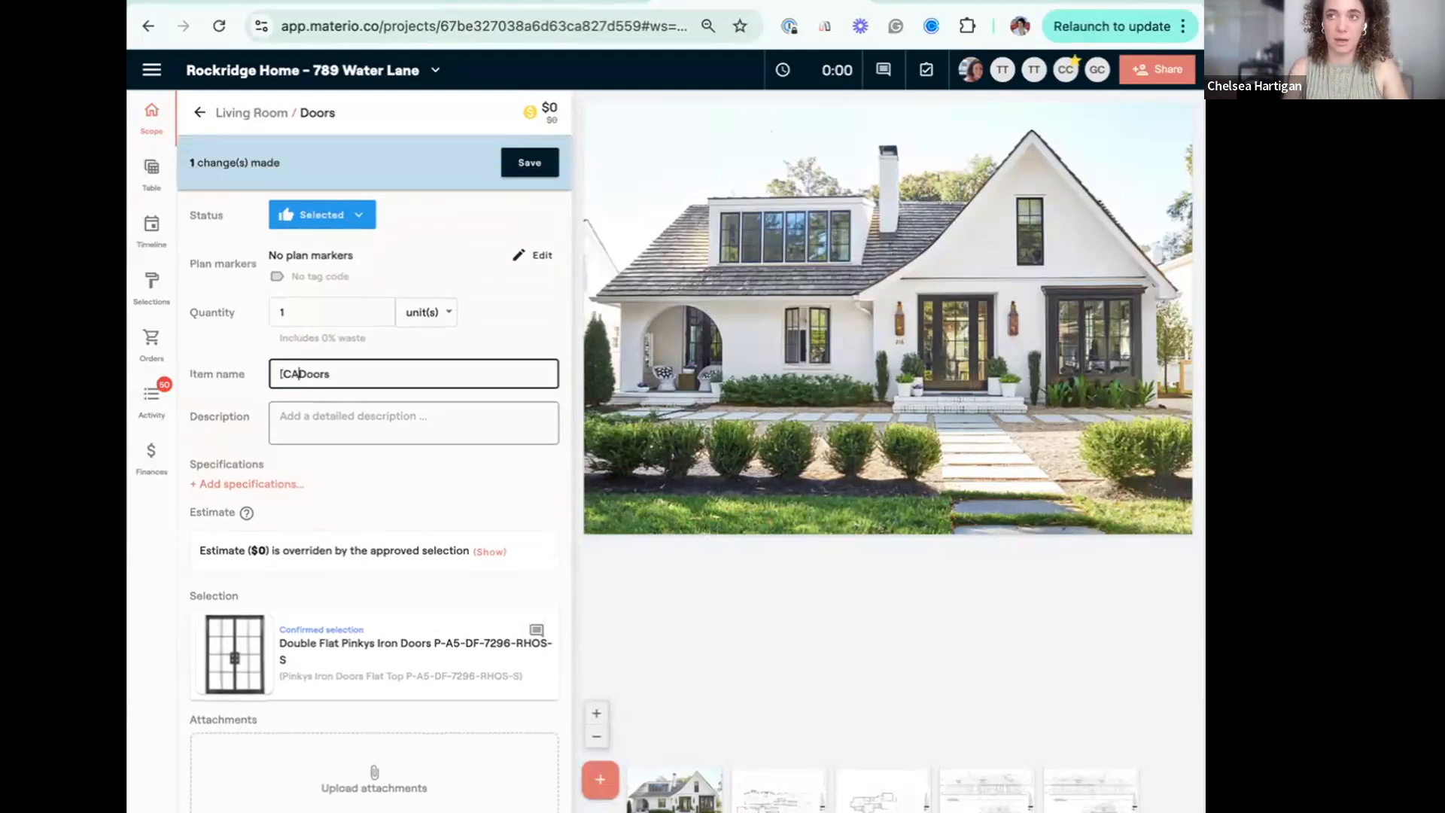
text(])
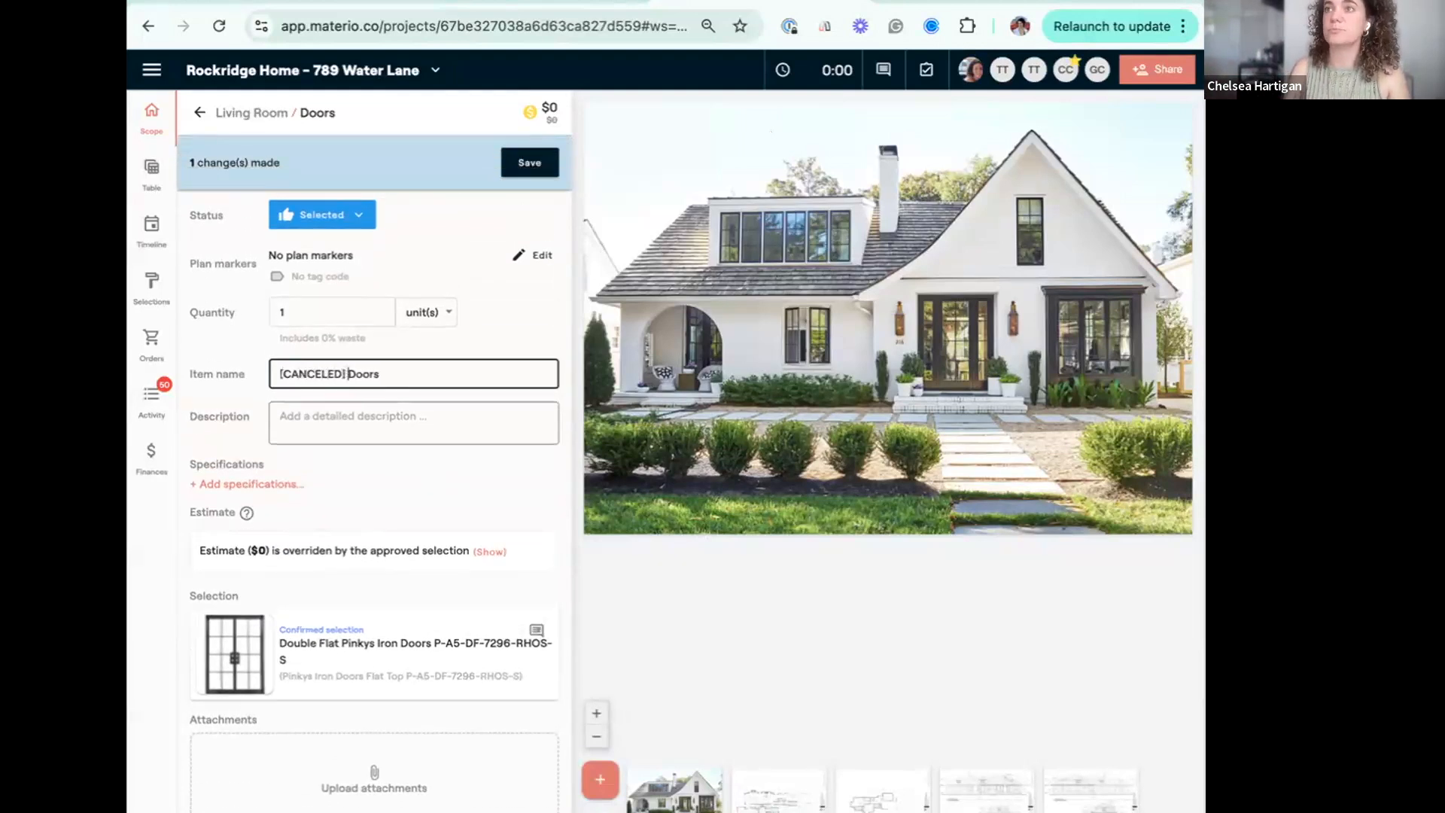
click(530, 163)
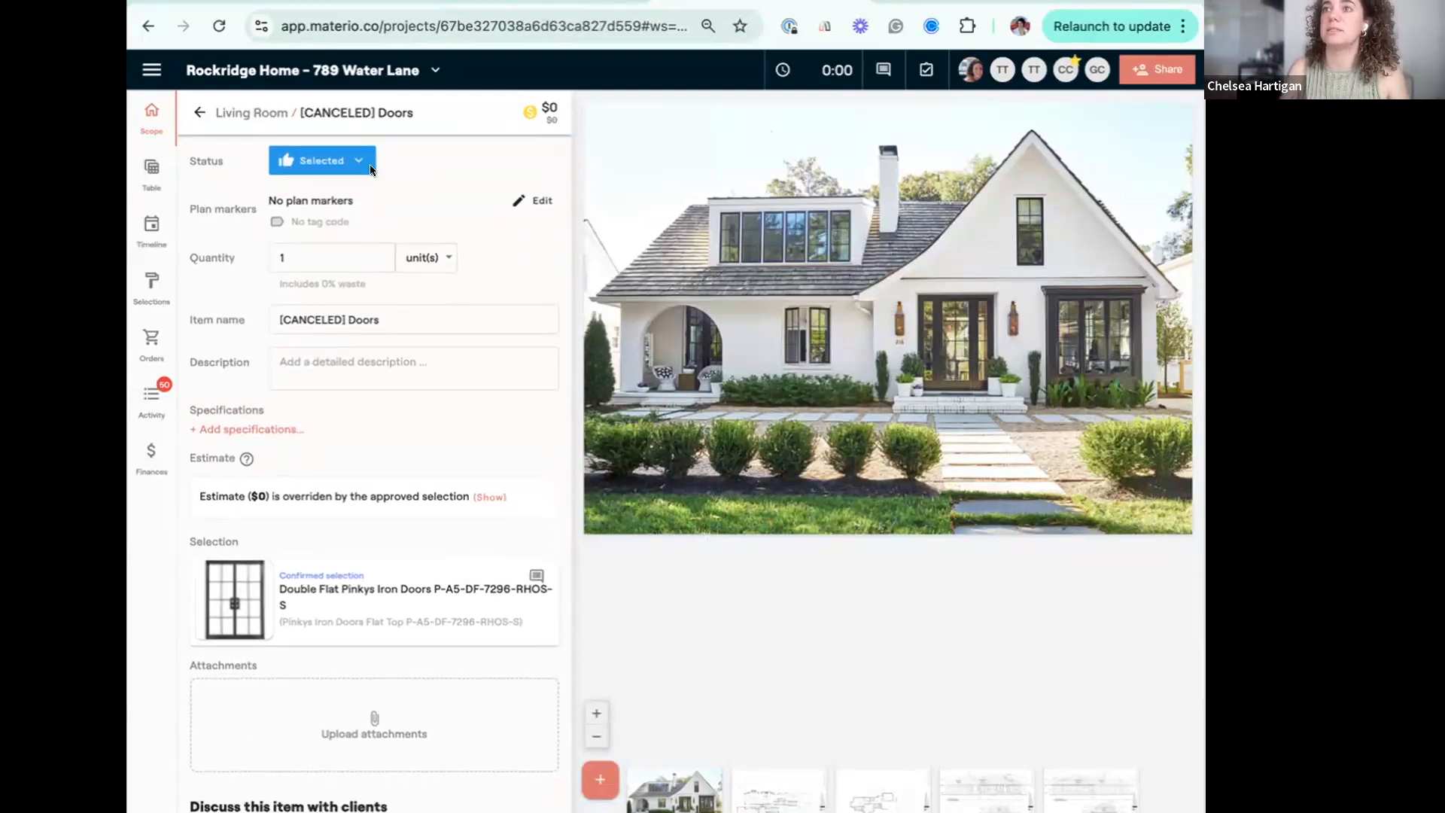
Check the client payment status on the canceled Doors' confirmed selection, and open the project's invoicing in Finances.
click(485, 576)
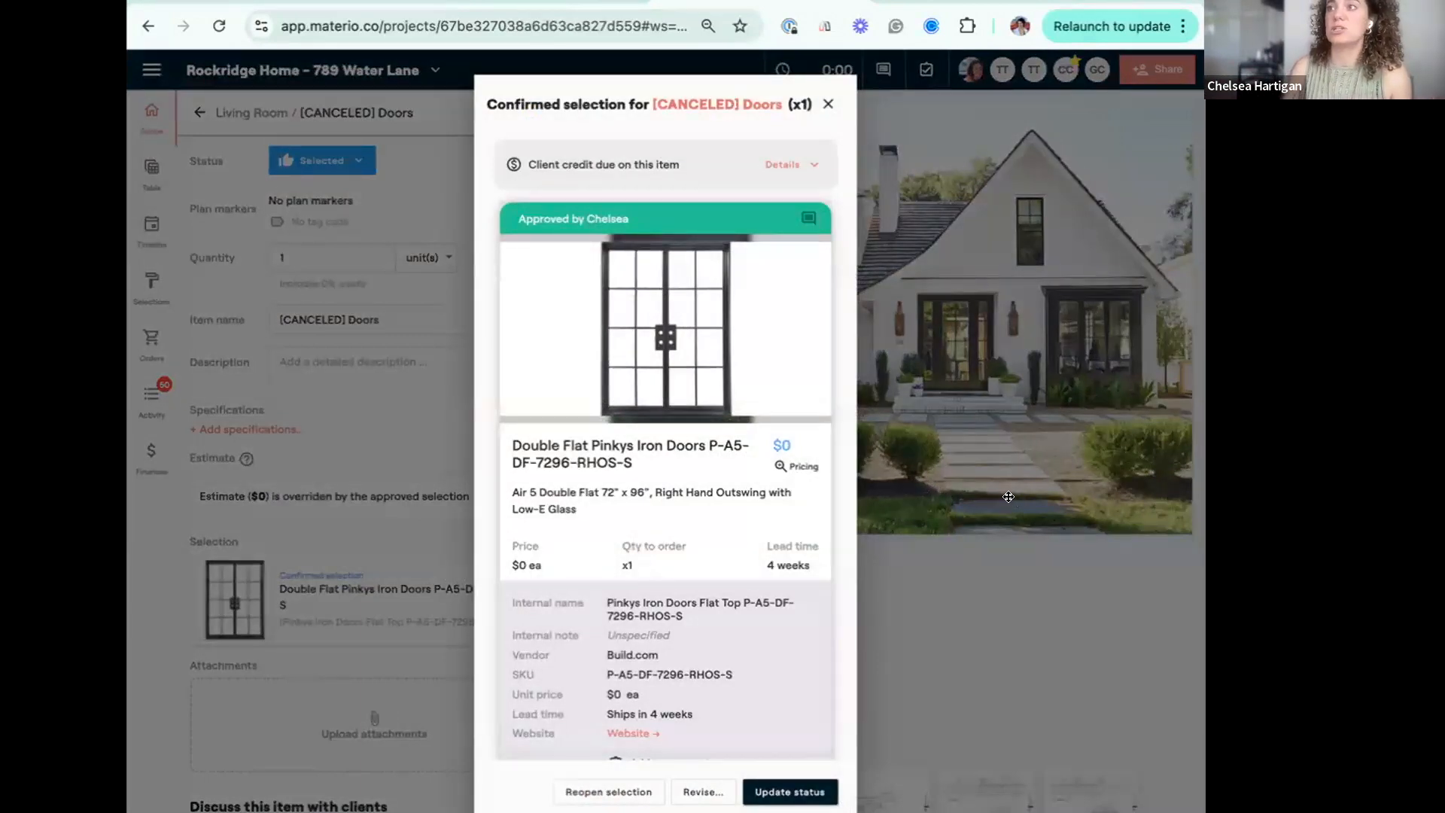
click(143, 454)
click(143, 454)
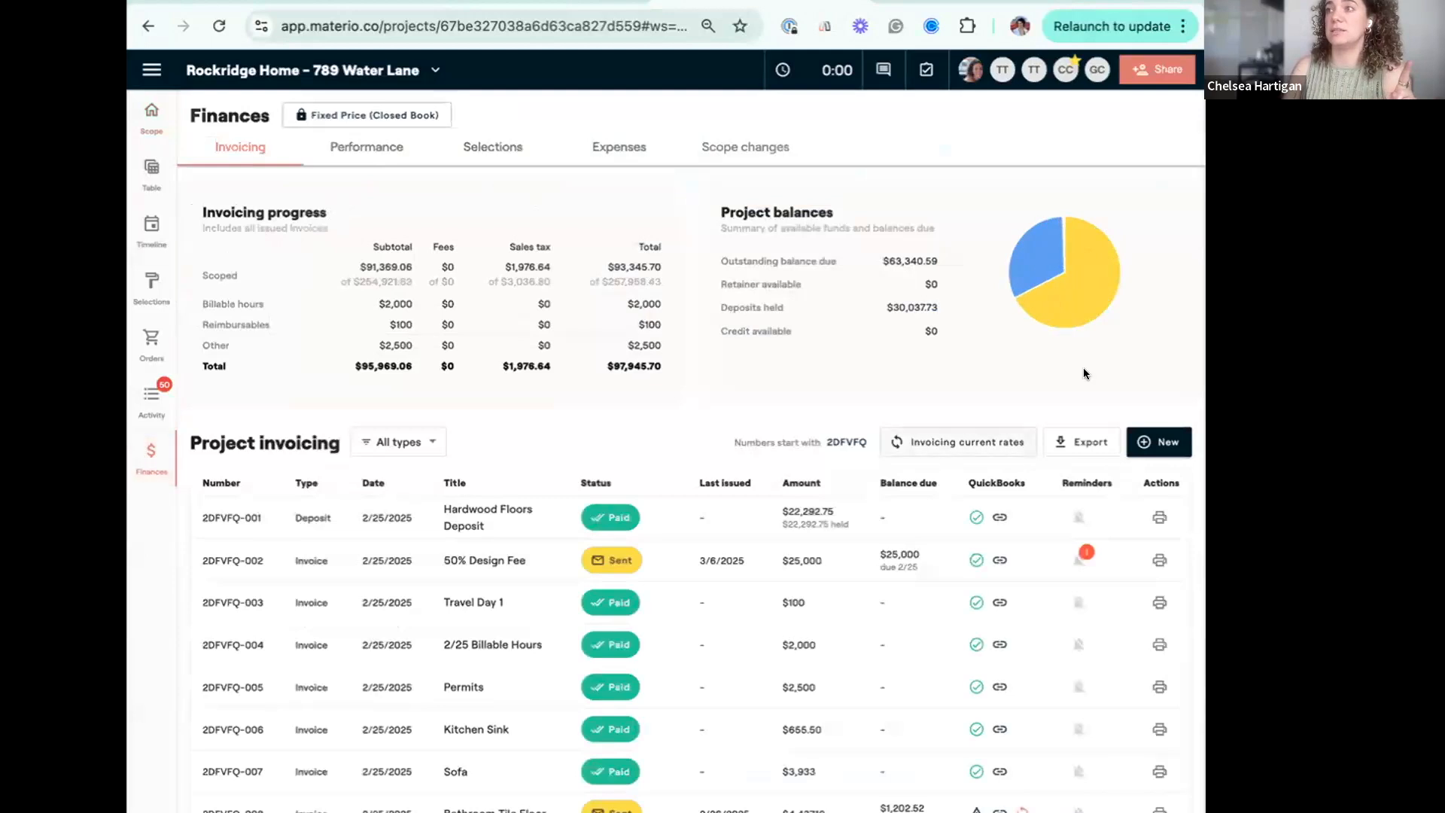
scroll(1077, 452, down, 6)
scroll(1071, 511, up, 10)
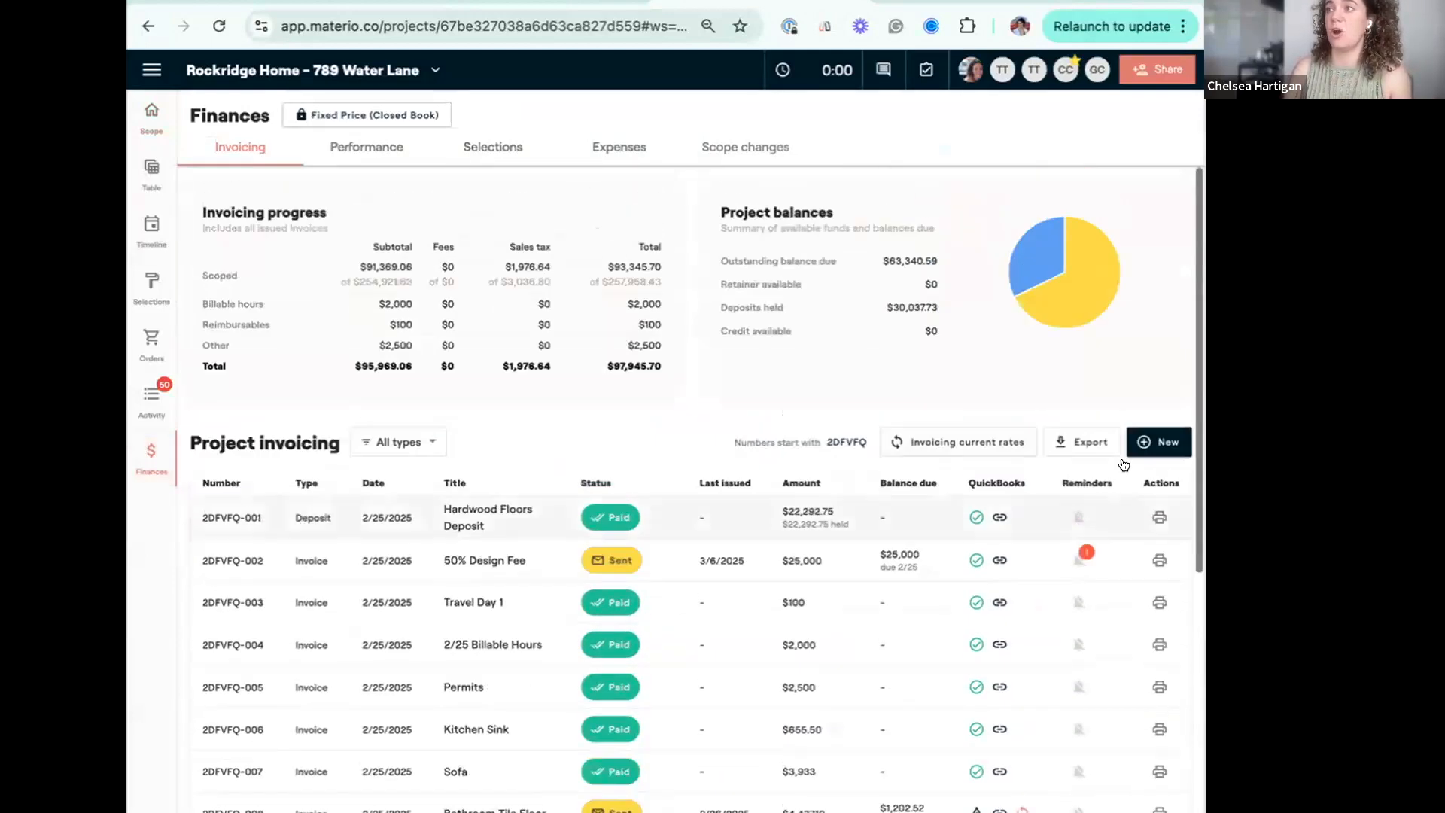
Draft a new credit and add the Furniture item [CANCELED] Doors to it from the project scope.
click(1157, 442)
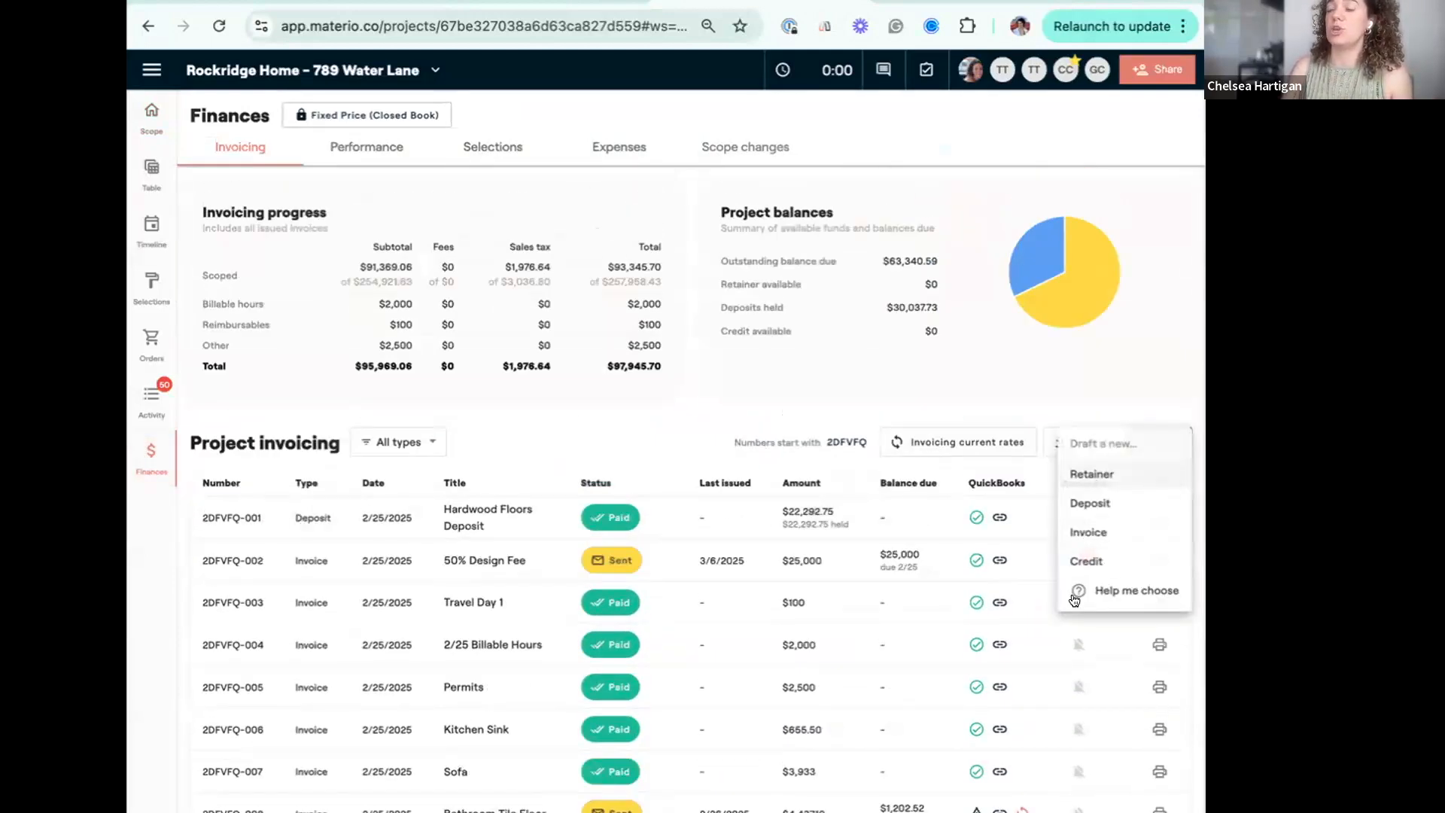
click(1106, 560)
click(665, 526)
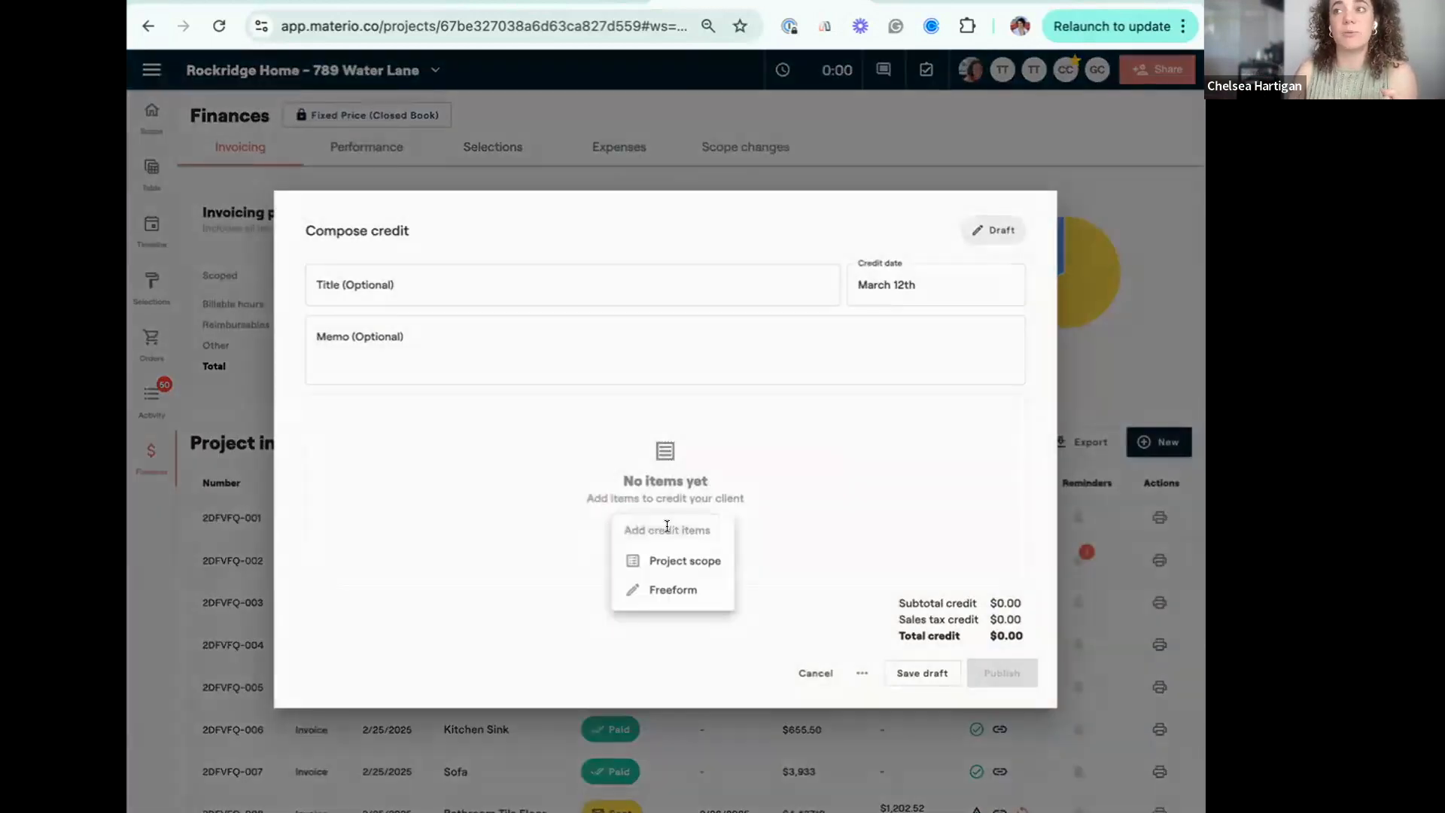
click(662, 560)
click(208, 332)
click(1148, 705)
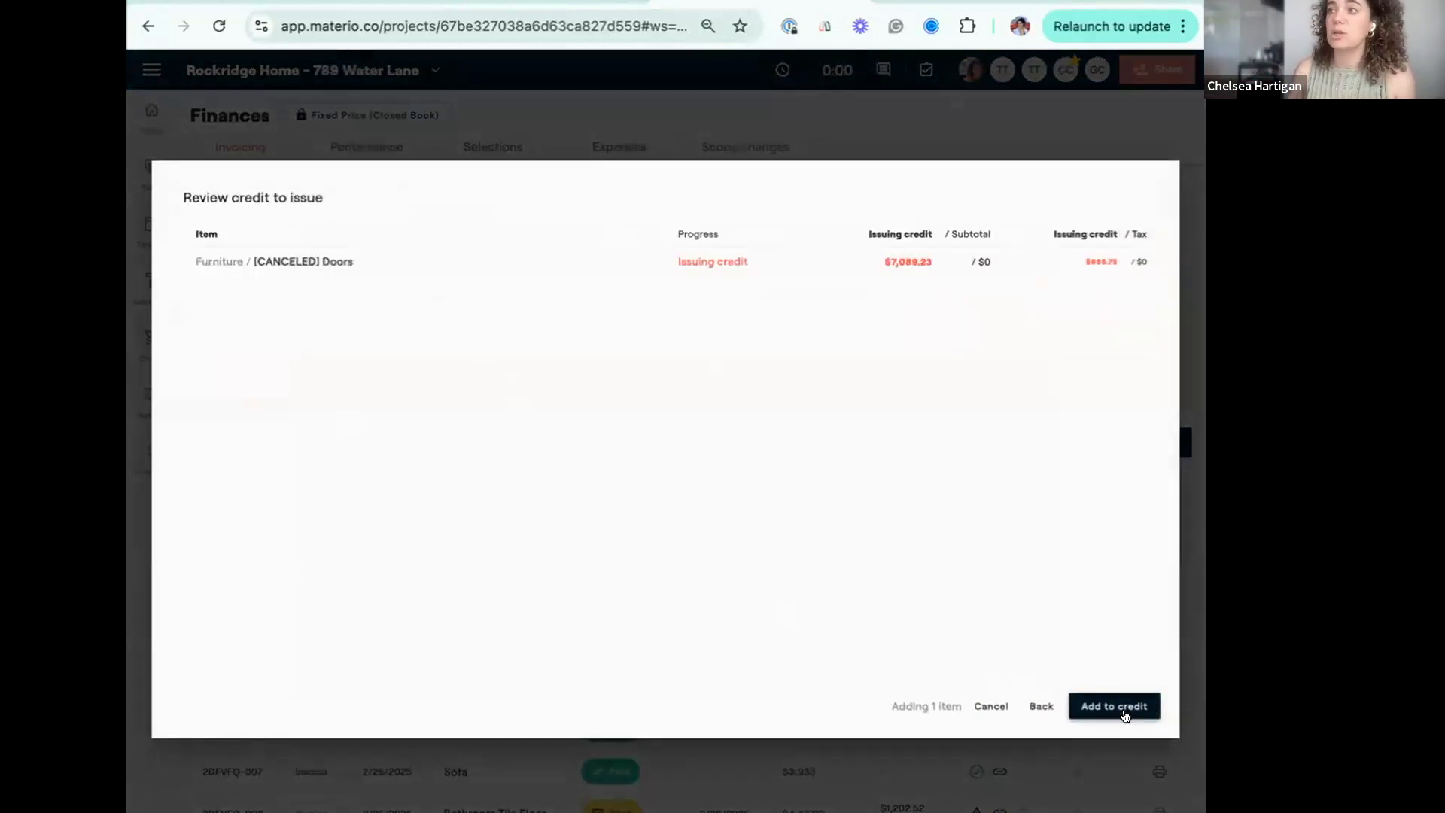
click(1125, 707)
Title the credit "Canceled Doors Deposit Credit" and publish it.
click(401, 325)
text(D)
key(BackSpace)
text(Canceled Doors Deposit Credit)
click(992, 640)
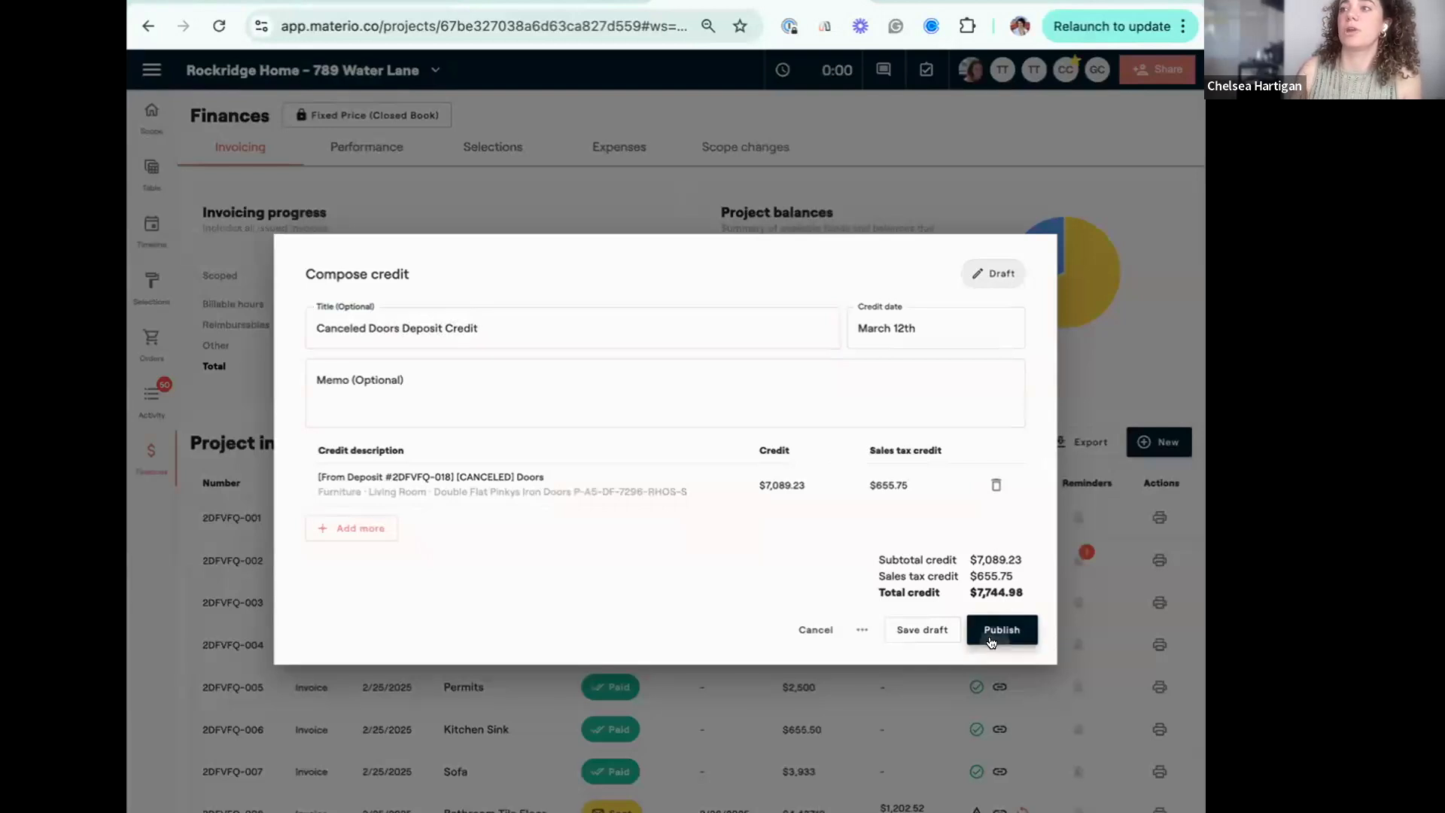
Check the client payment status on the Kitchen Refrigerator's confirmed selection, and return to the scope list.
scroll(673, 805, down, 7)
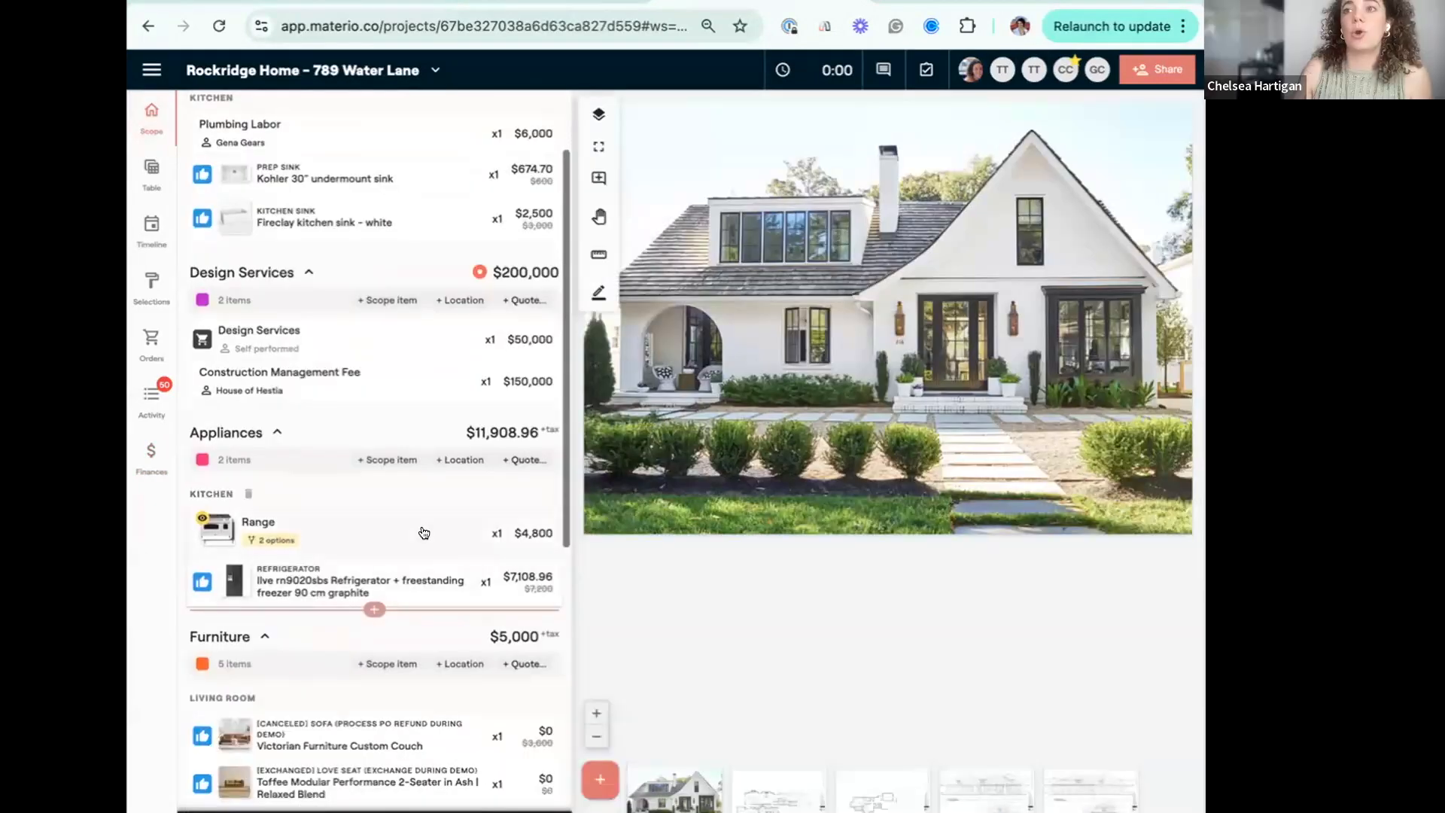
click(355, 579)
click(355, 575)
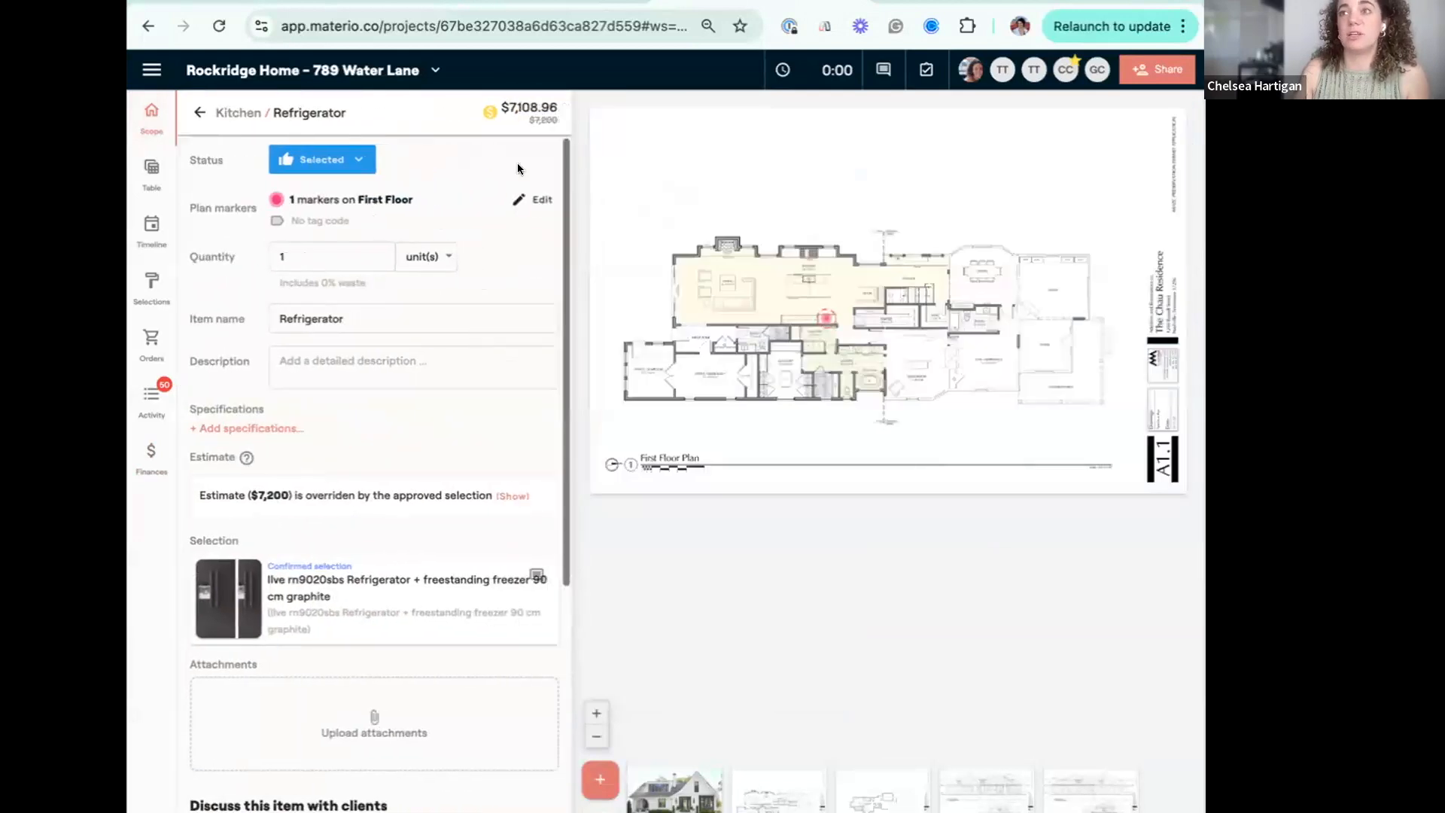
click(346, 580)
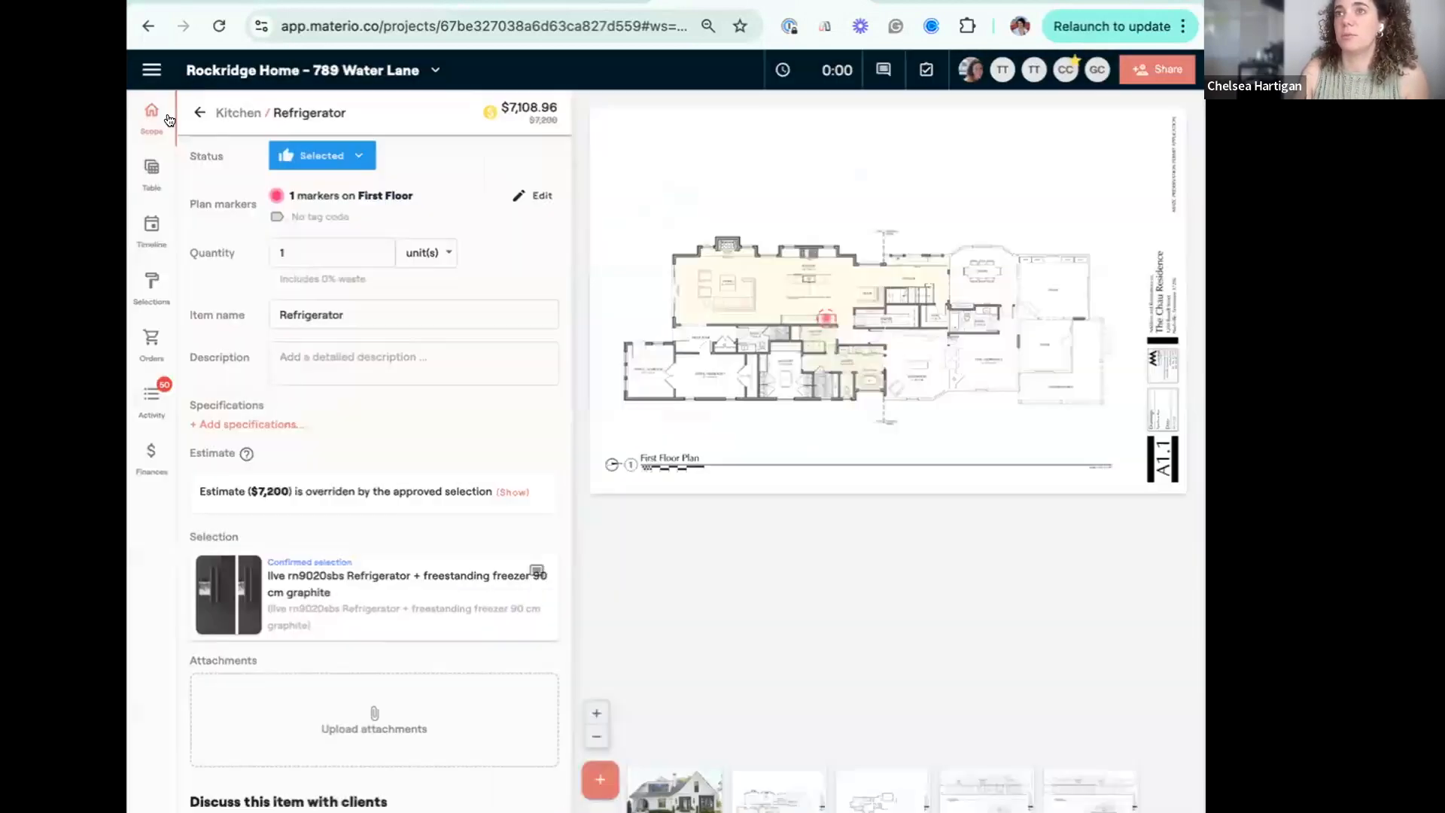
click(820, 103)
click(186, 115)
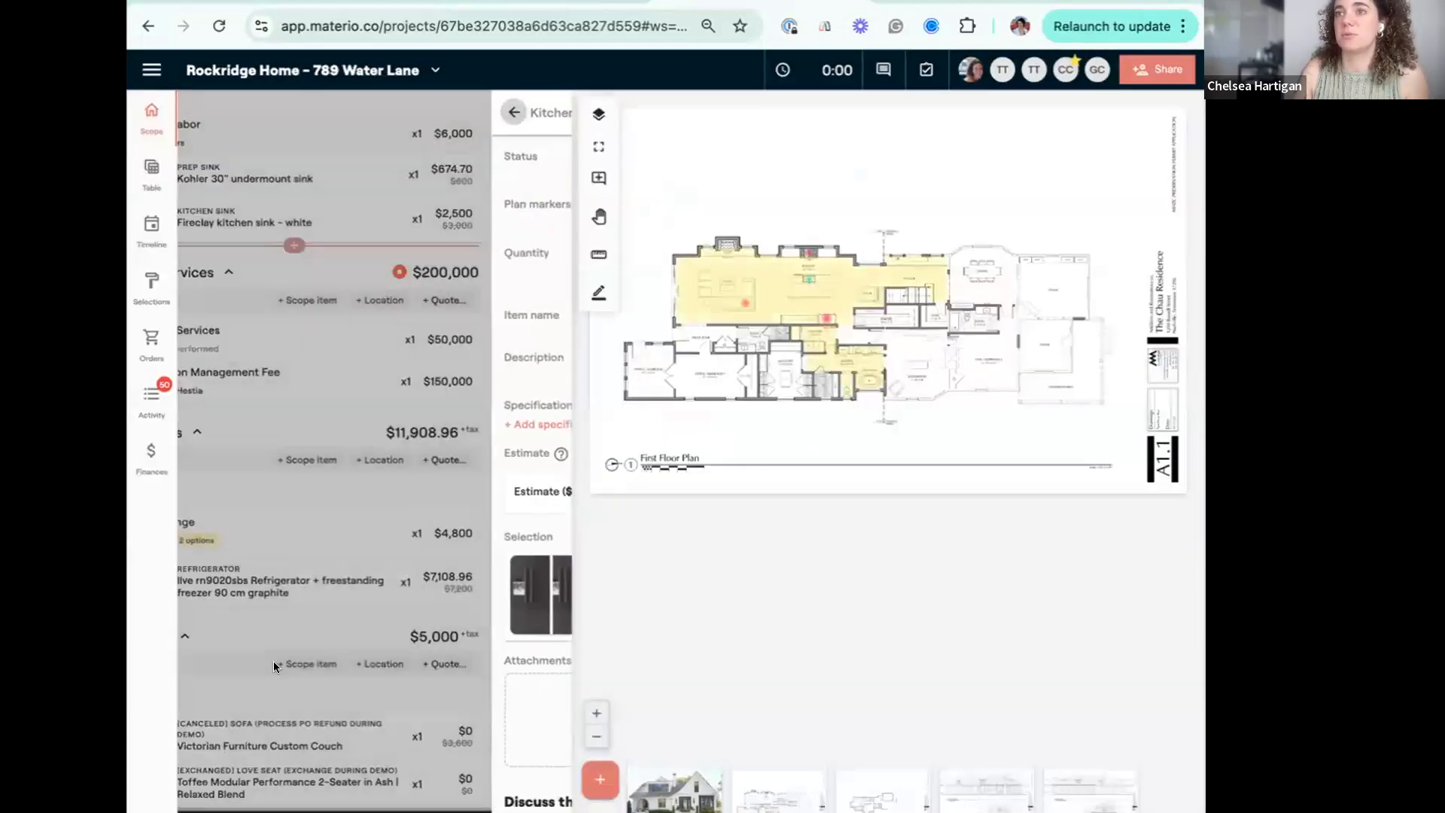
Open the Kitchen Sink invoice in Finances and go from it to the Prep sink's confirmed selection.
click(152, 452)
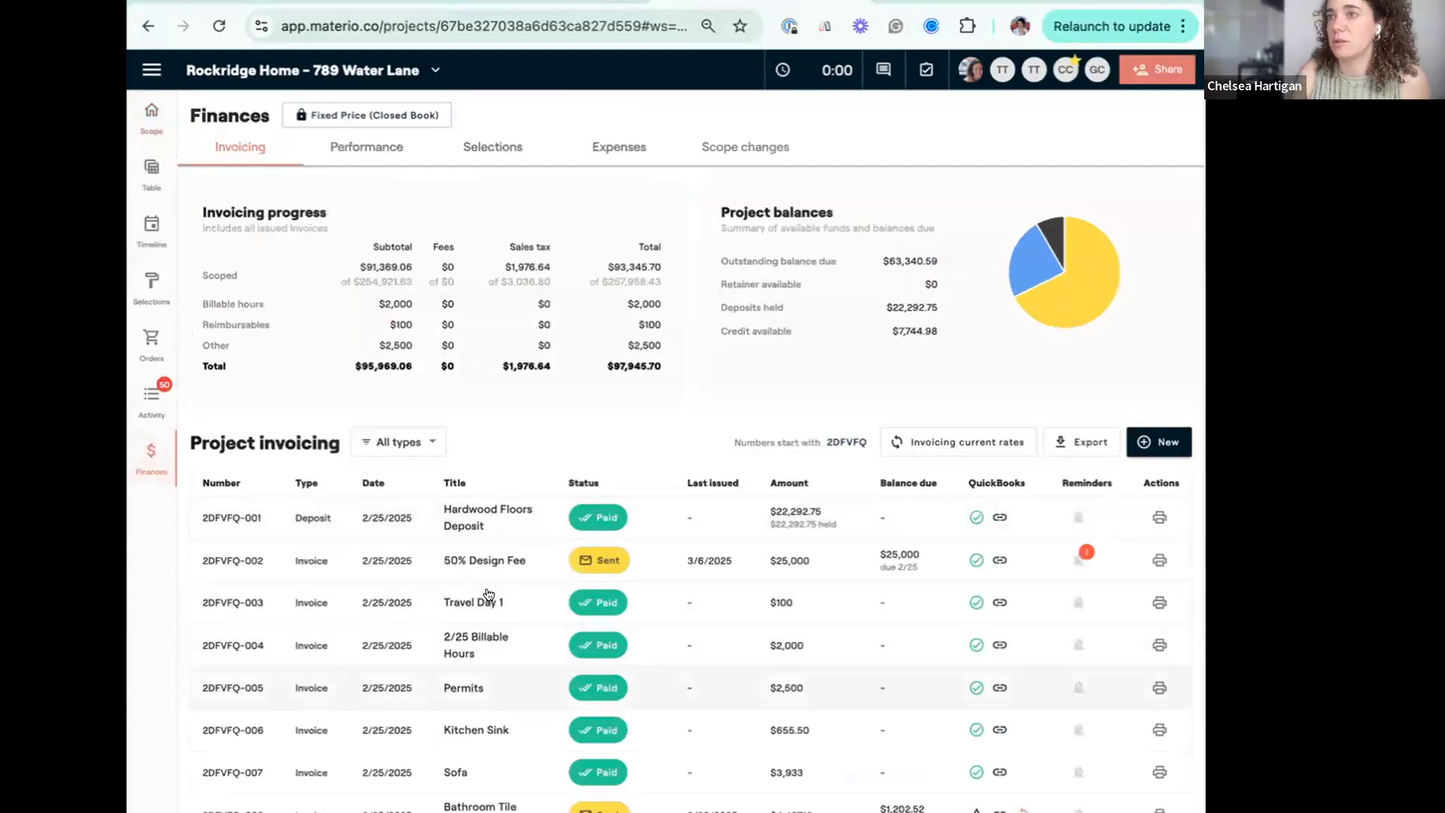
scroll(497, 708, down, 1)
scroll(504, 677, down, 1)
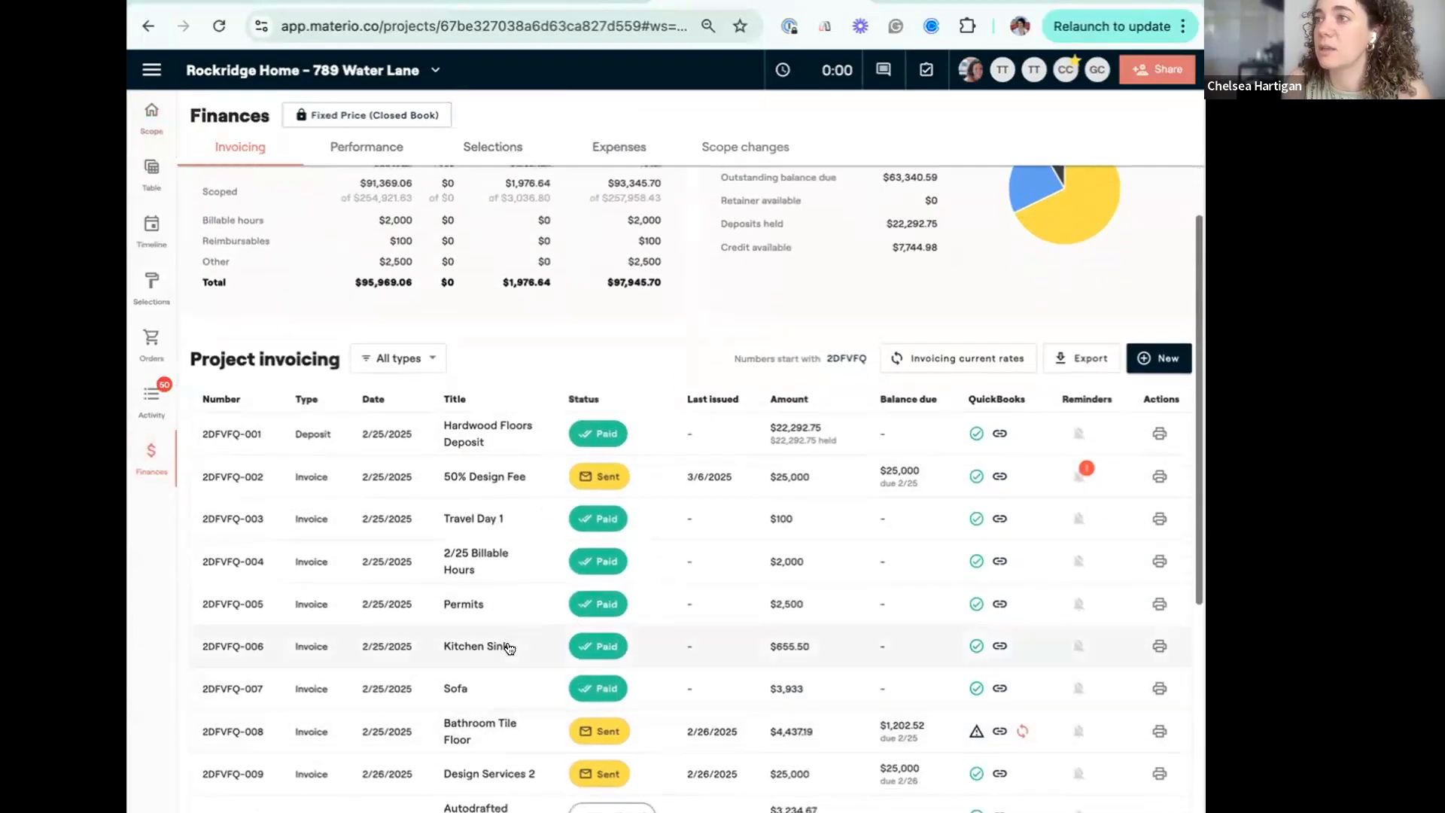
click(508, 644)
mouse_move(370, 426)
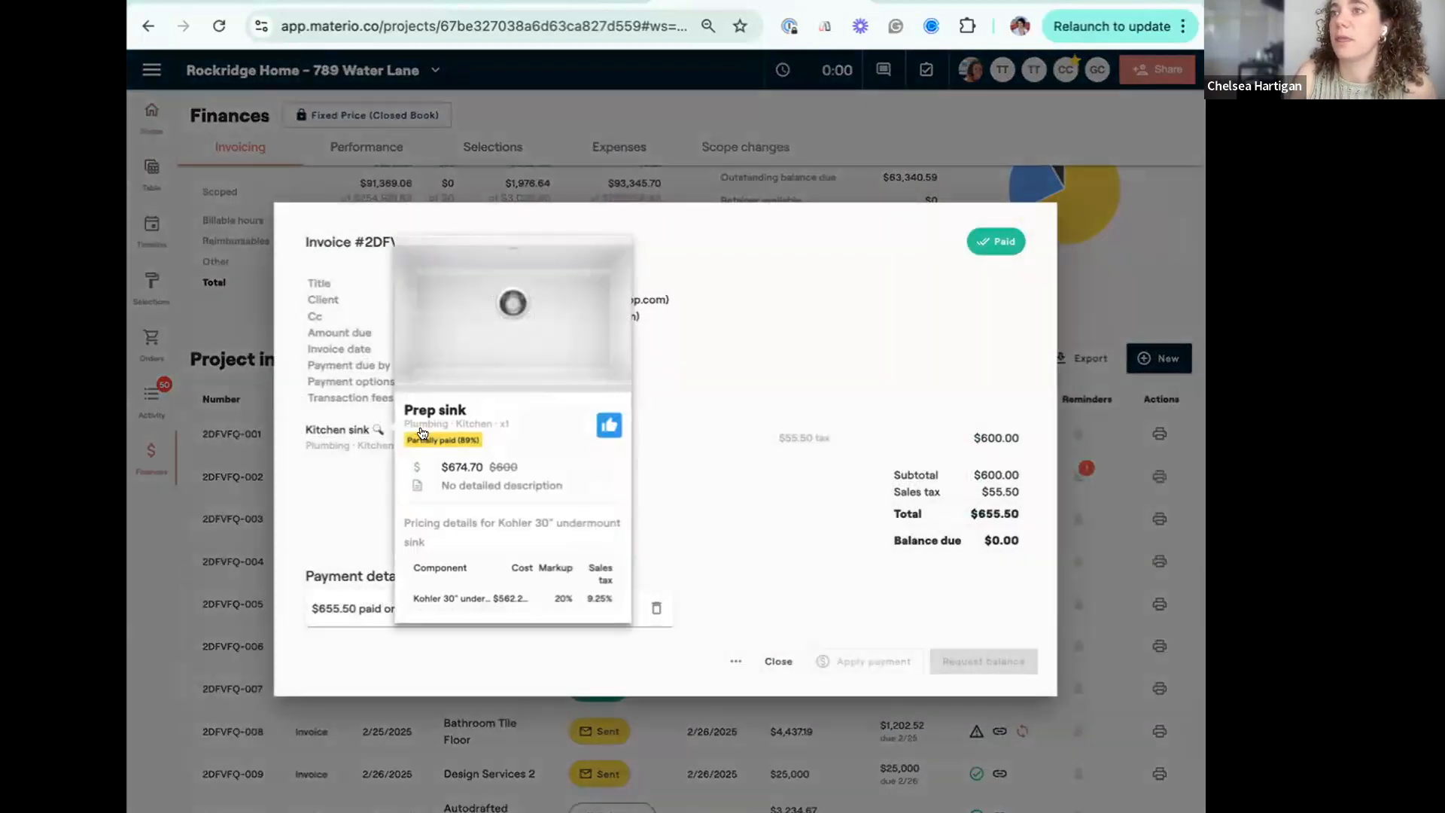
click(422, 435)
scroll(392, 508, down, 1)
scroll(391, 509, up, 1)
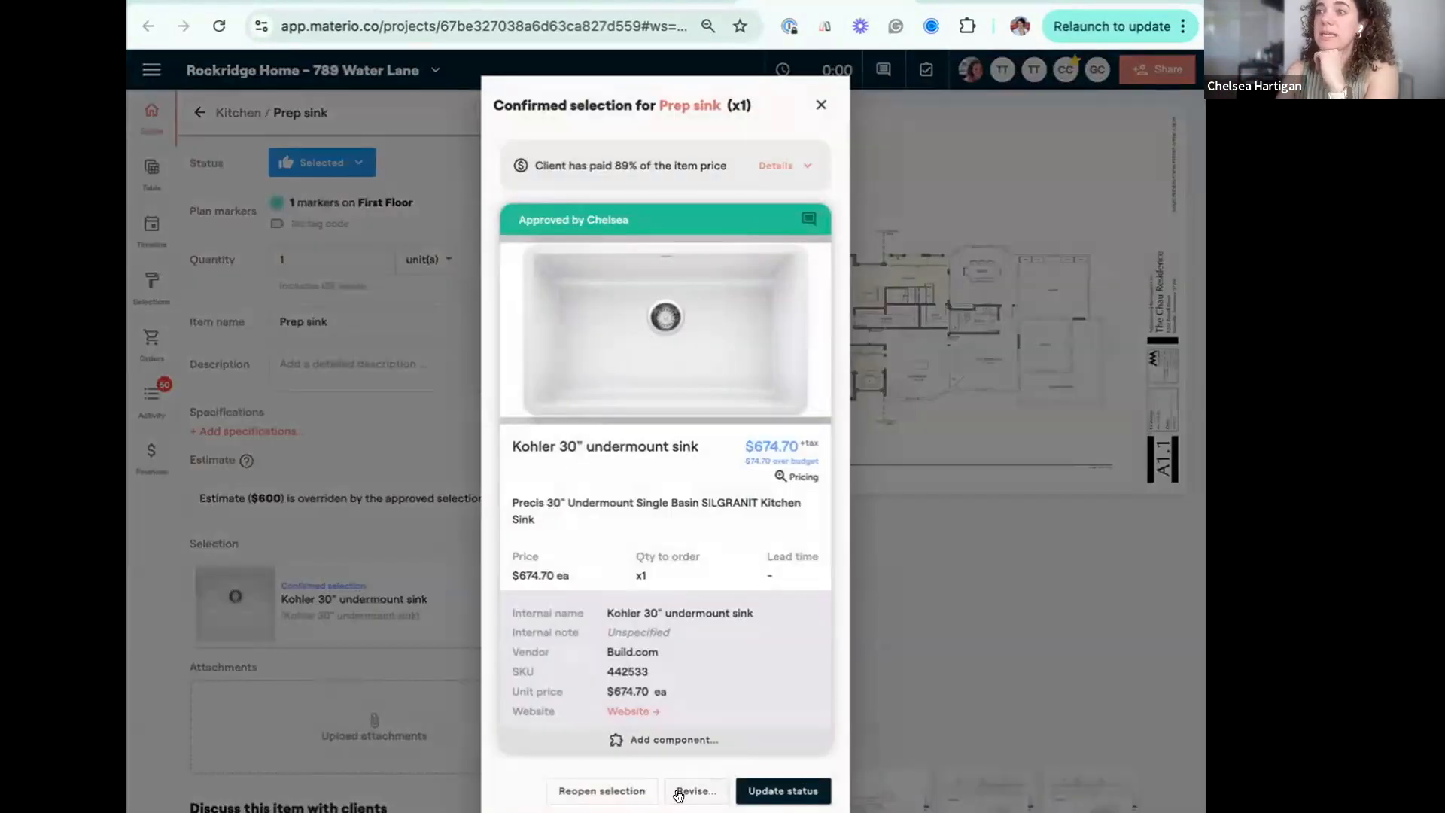
Revise the Prep sink product's unit cost to $300, updating this item only and not the library.
click(678, 791)
click(807, 499)
scroll(796, 679, down, 5)
click(785, 586)
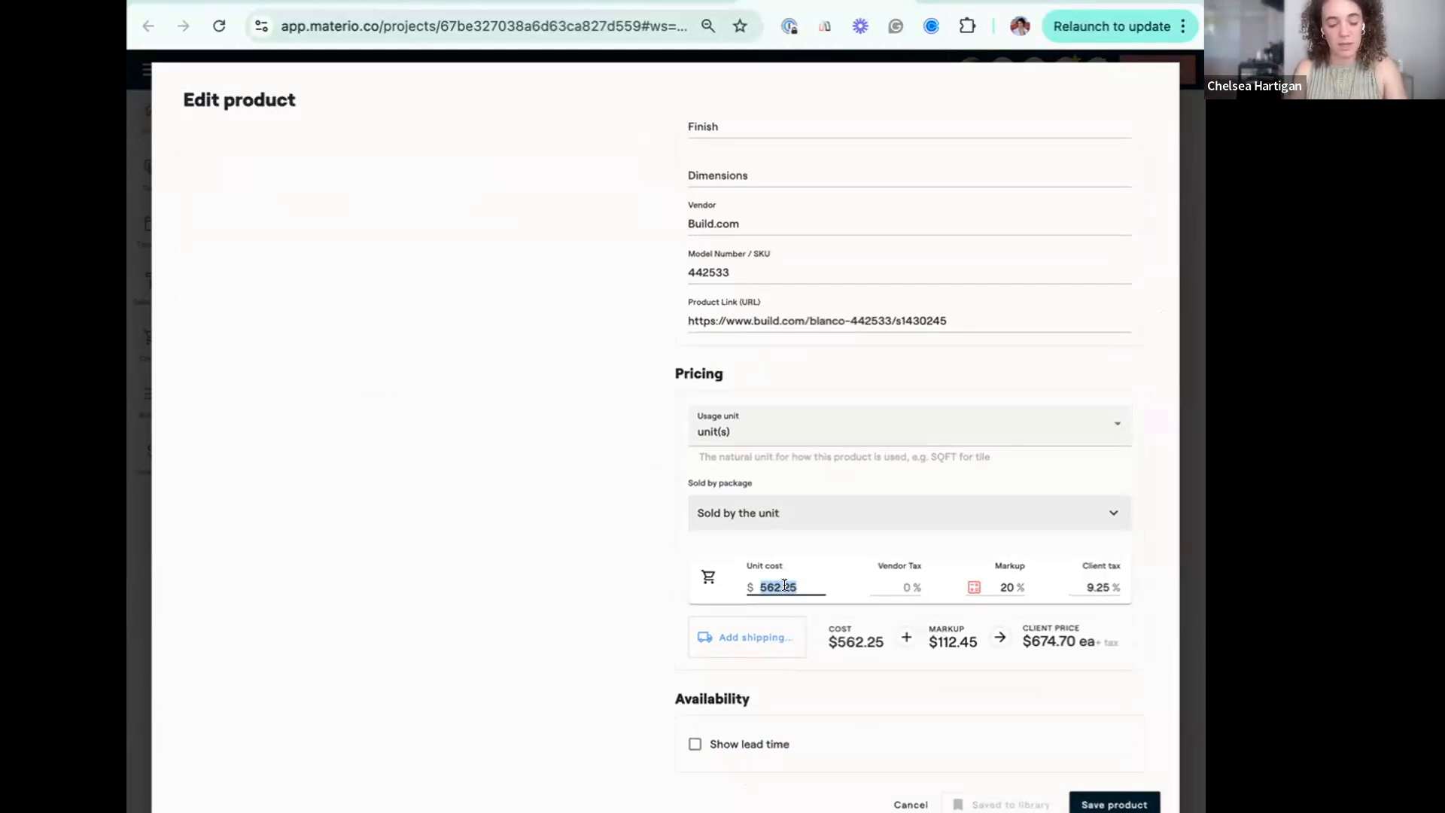
text(300)
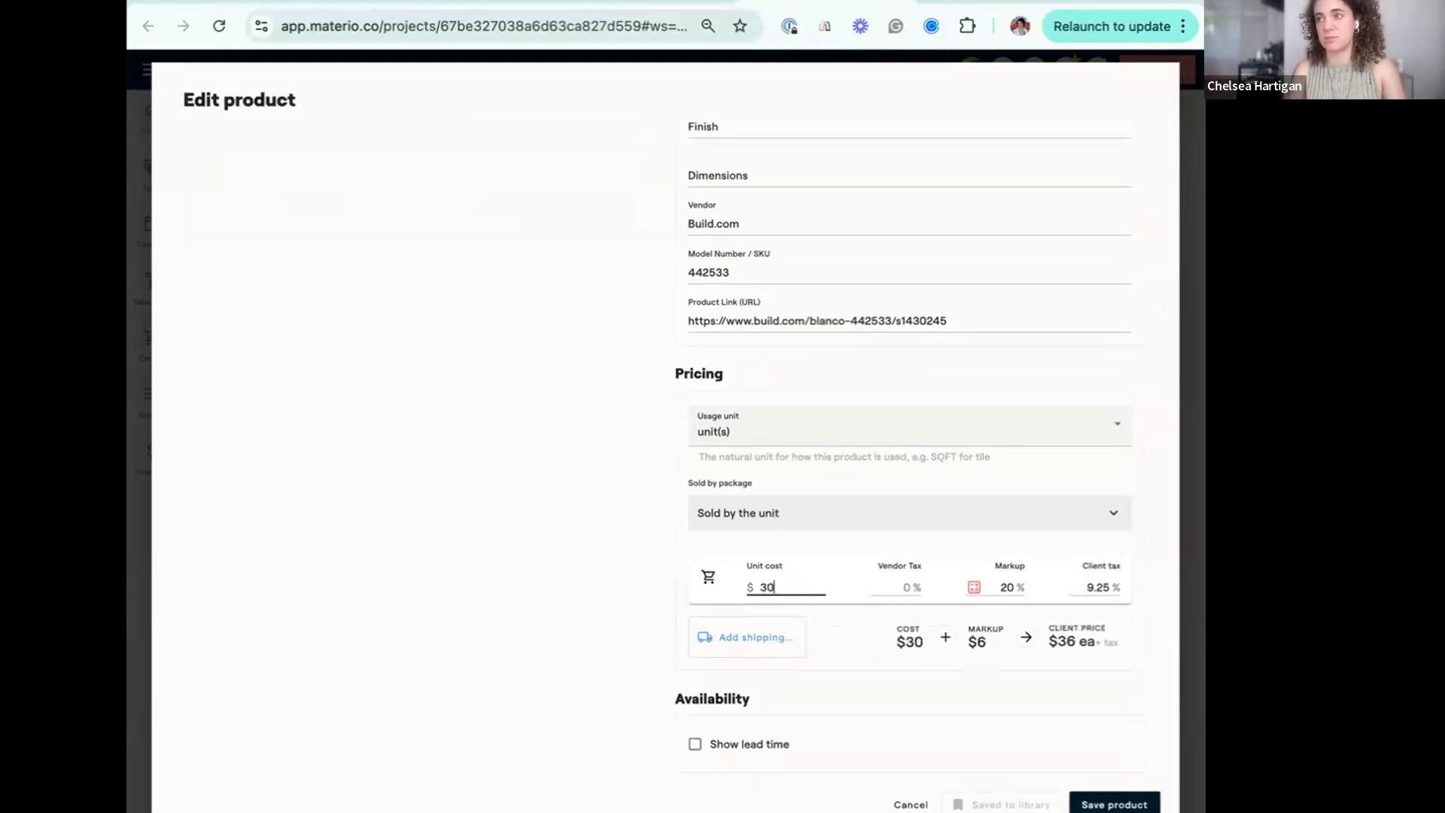
click(1118, 693)
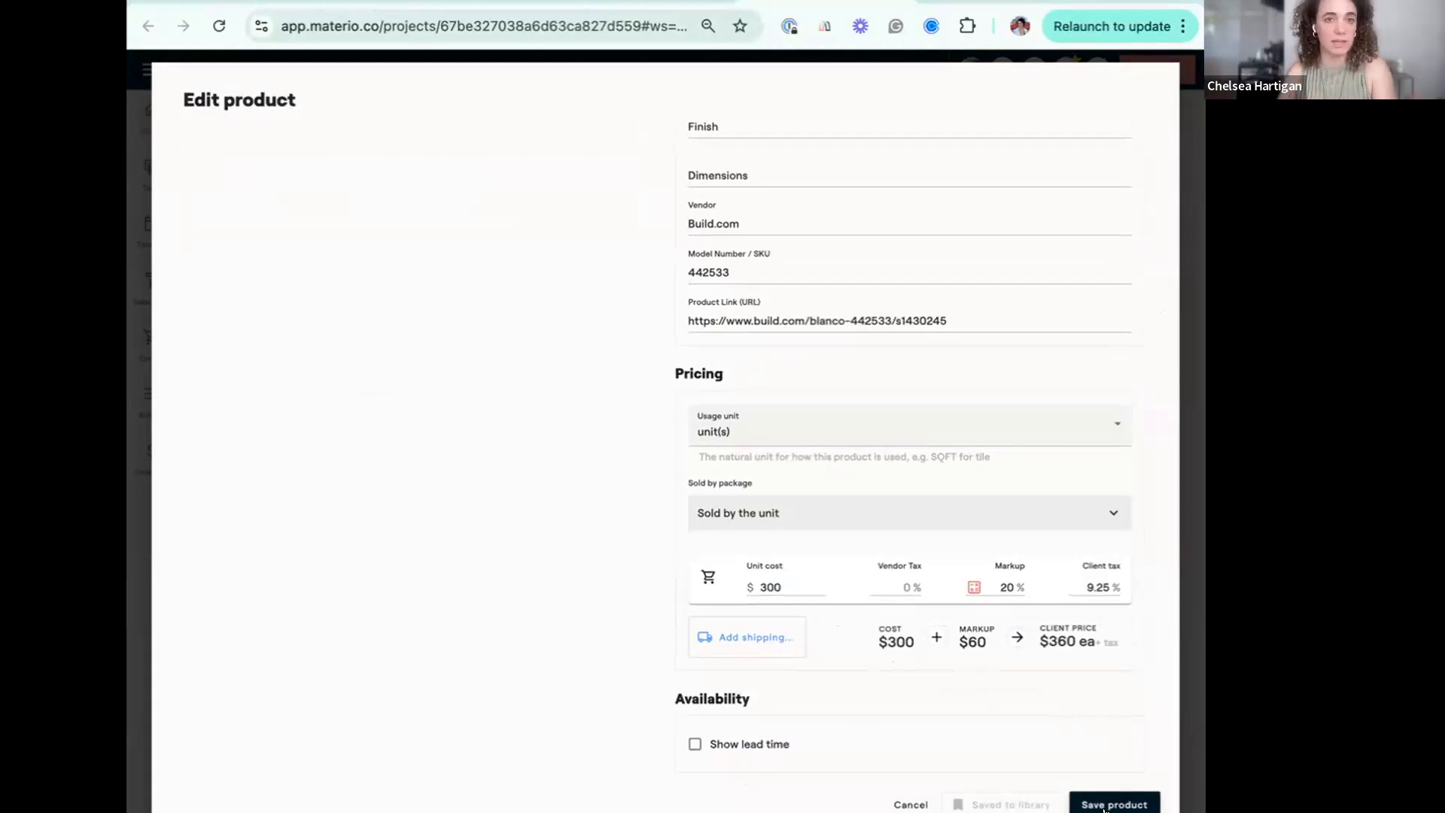
click(1097, 806)
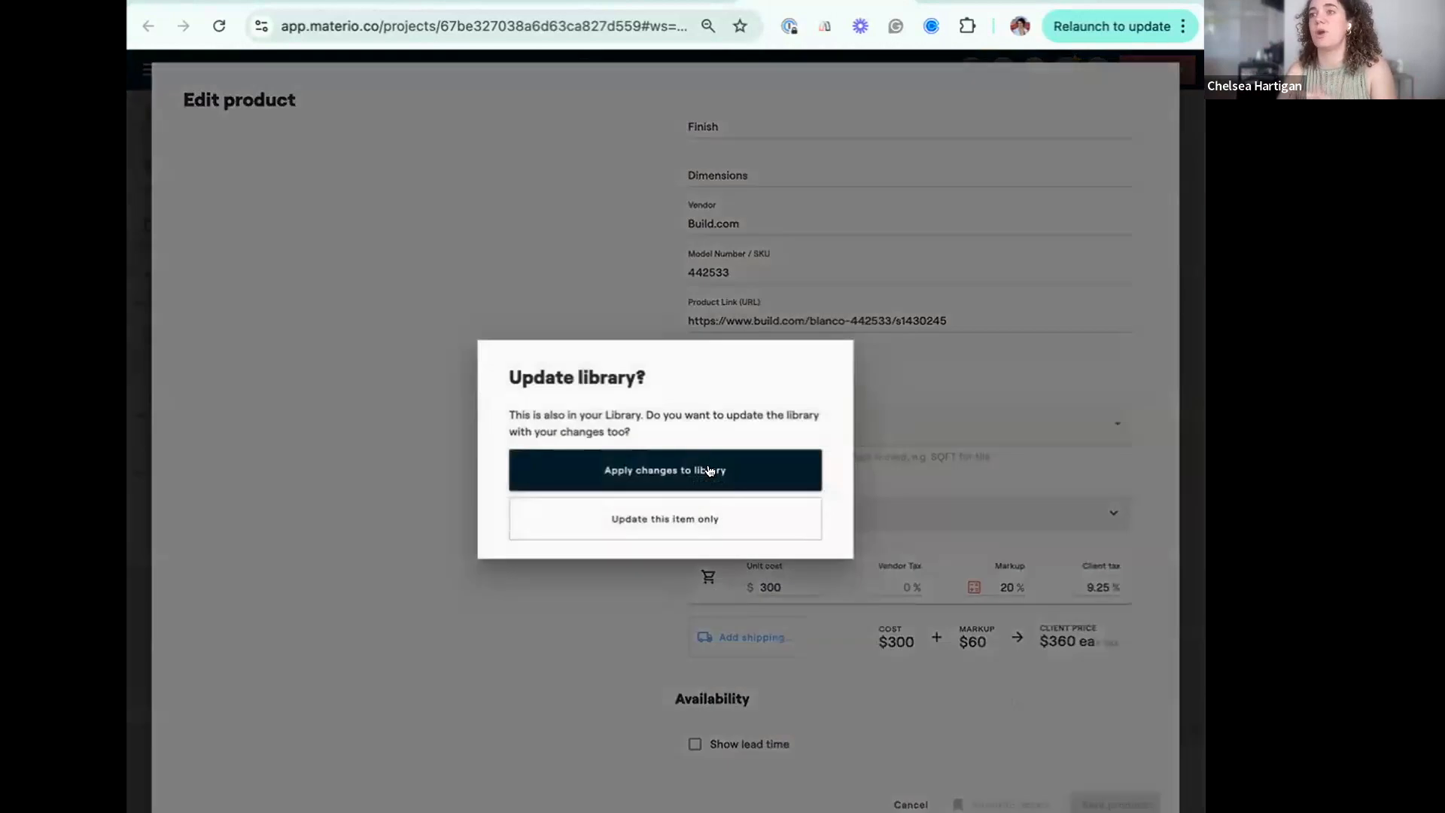
click(706, 521)
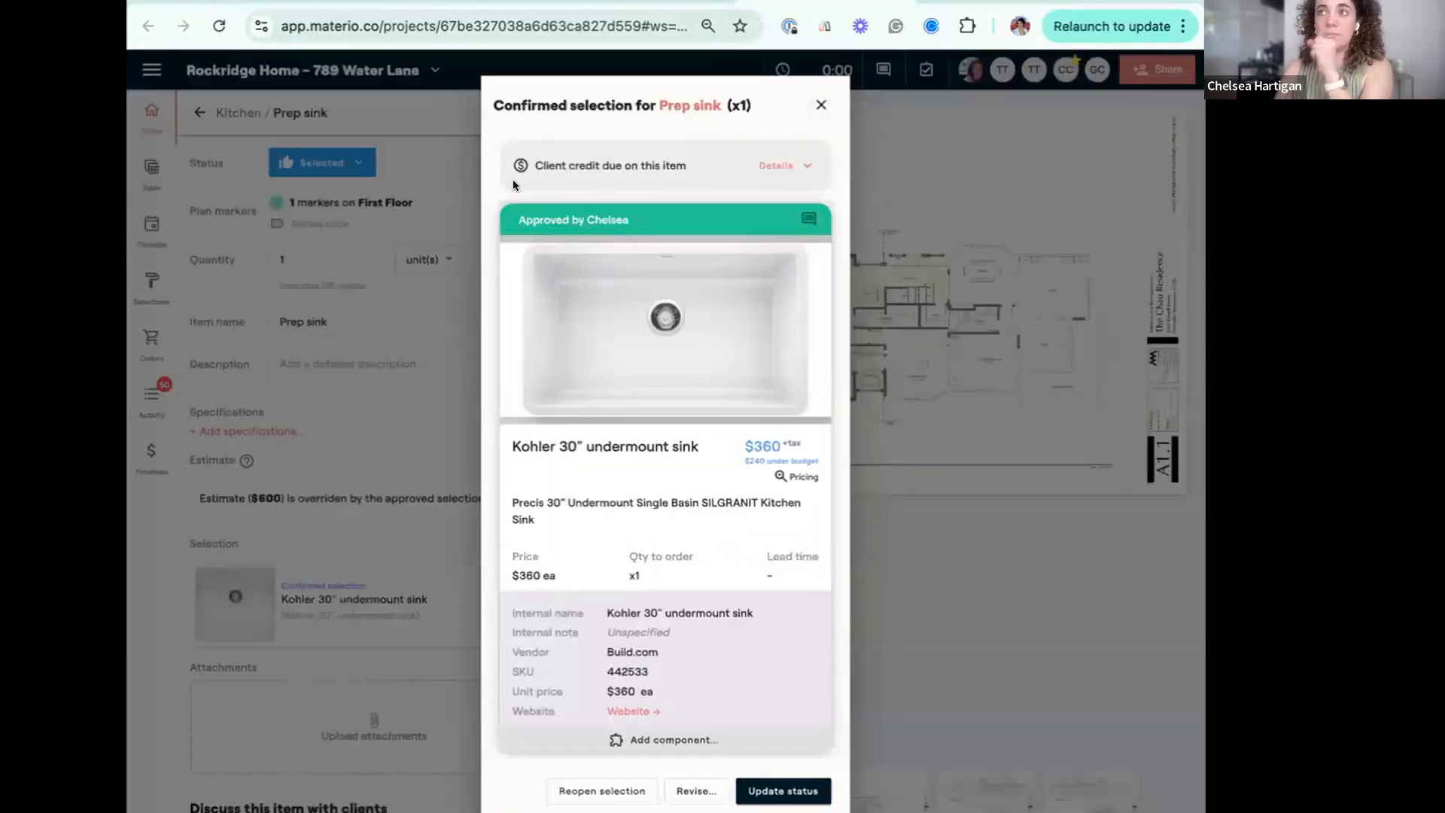
Check which invoice is behind the client credit due on the Prep sink's confirmed selection.
click(774, 166)
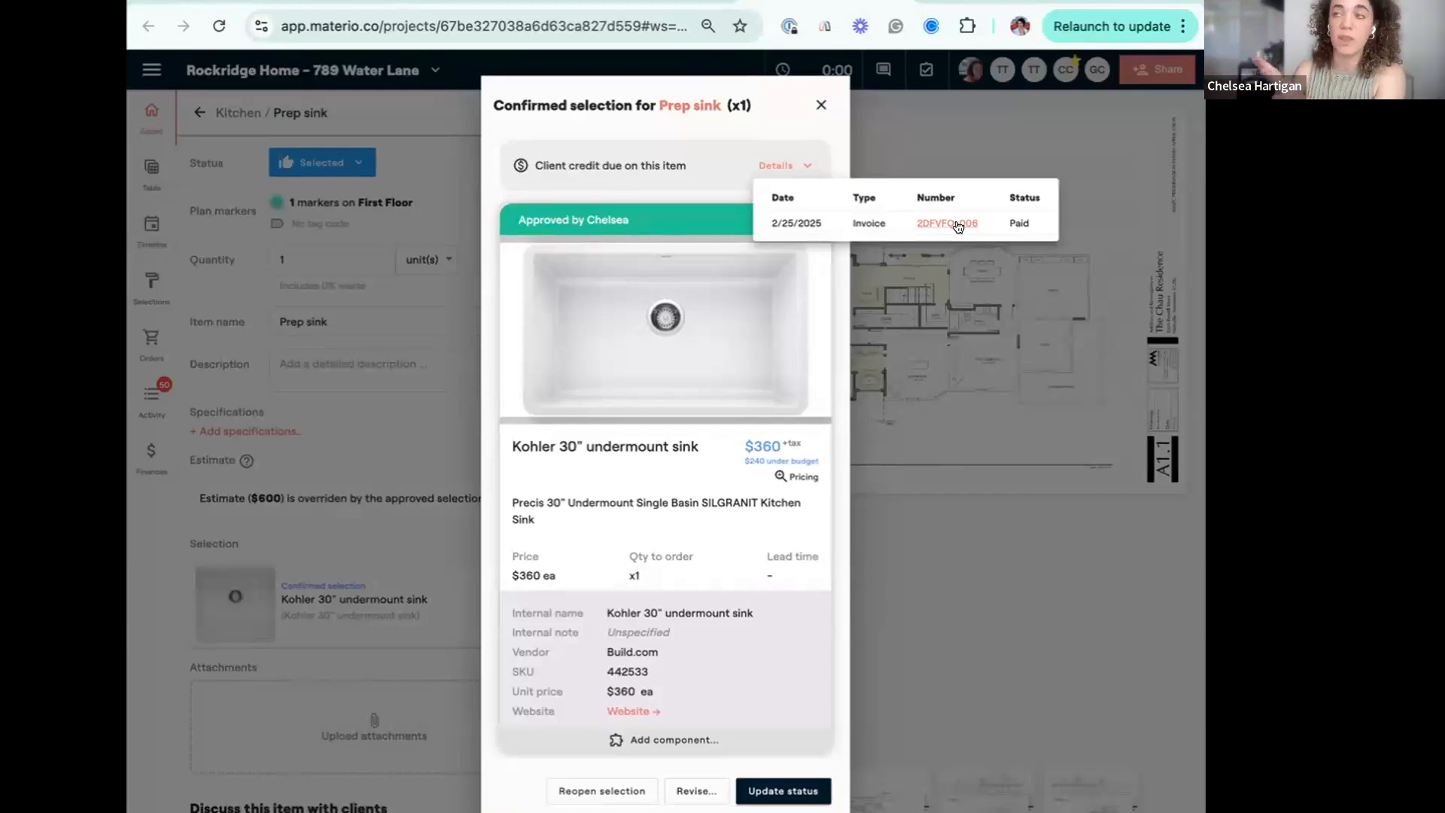
click(820, 106)
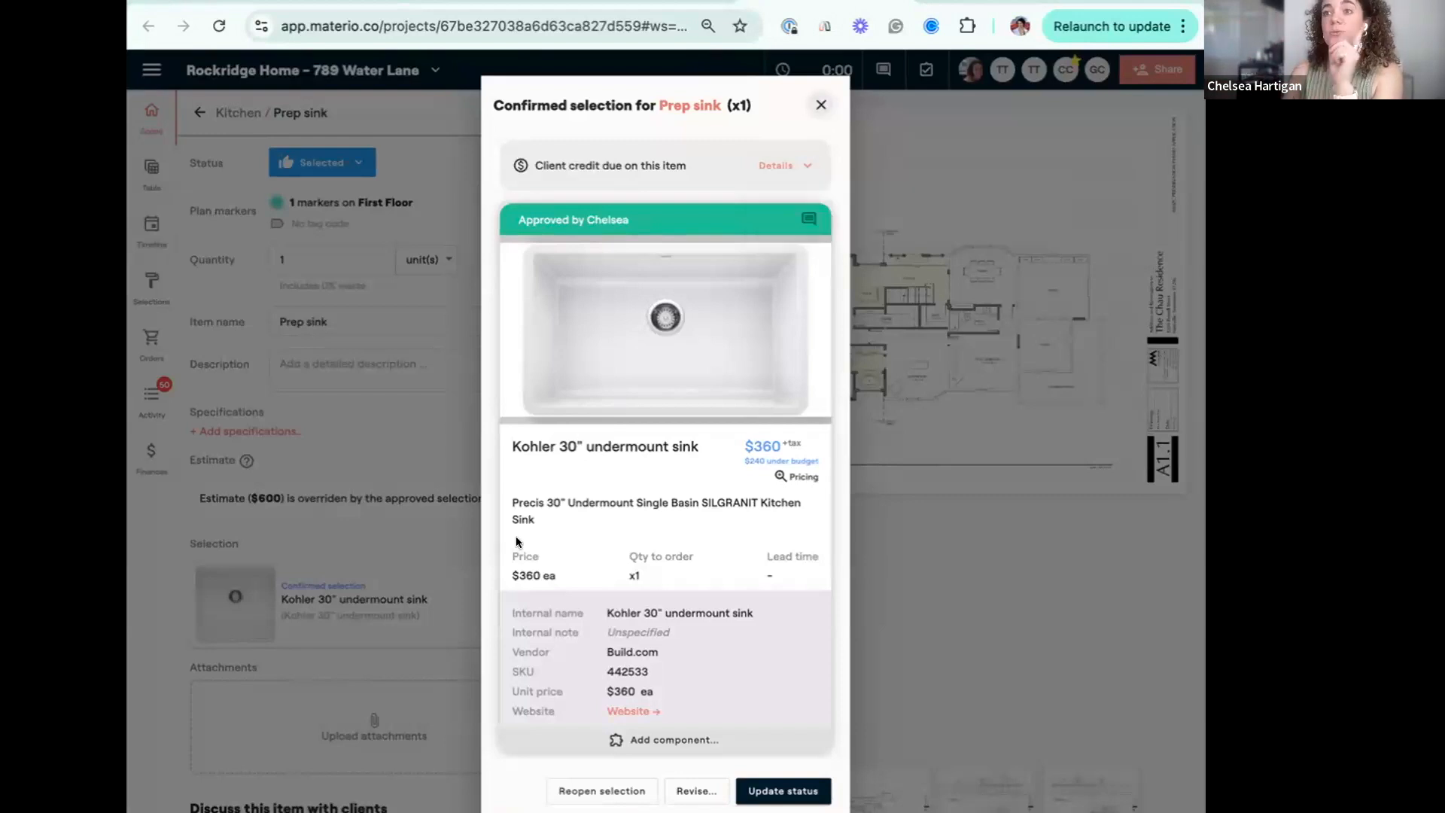
click(495, 579)
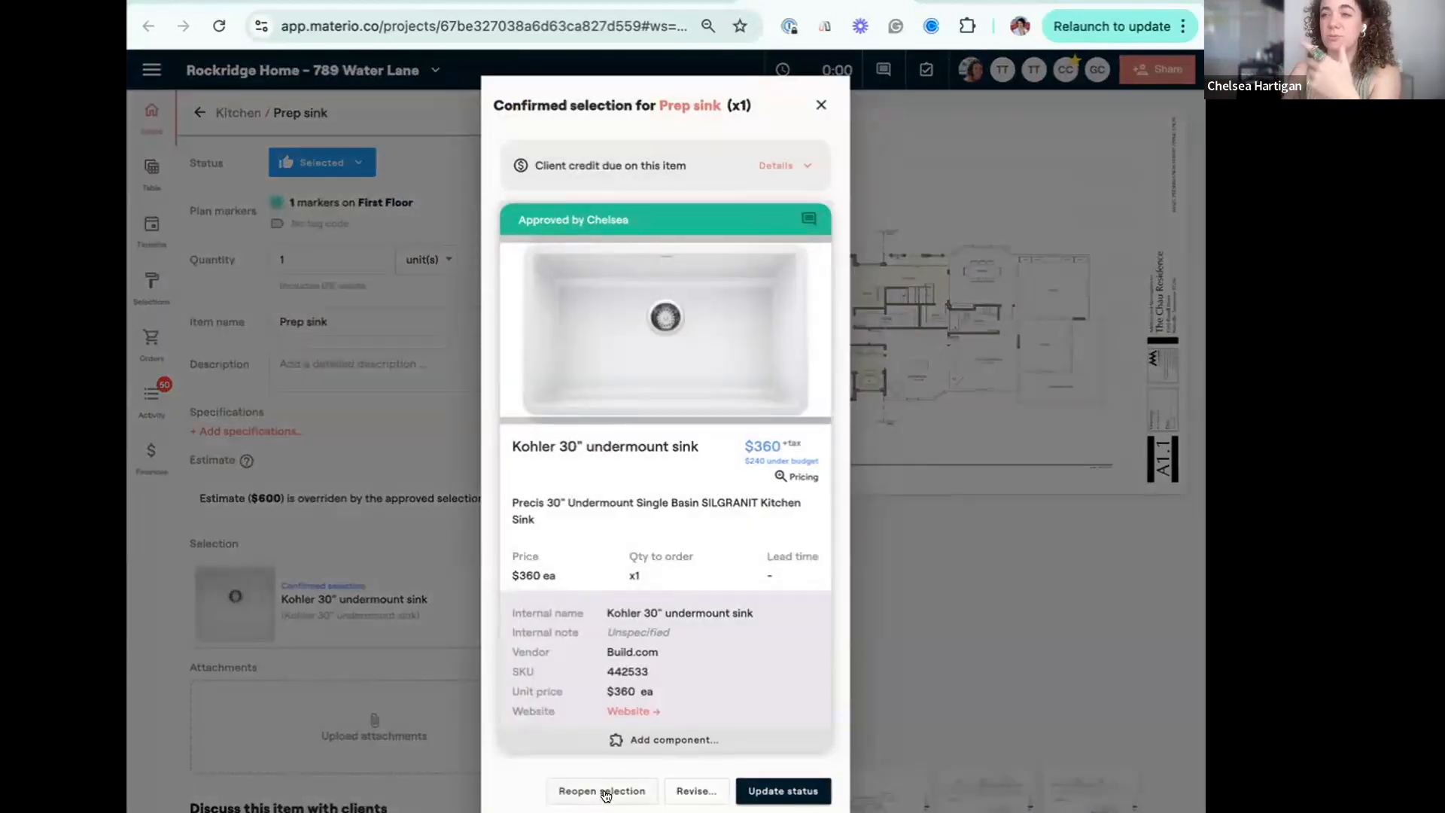
Revise the Prep sink product's unit cost to $800, updating this item only and not the library.
click(679, 791)
click(815, 498)
scroll(778, 569, down, 5)
double_click(778, 586)
text(800)
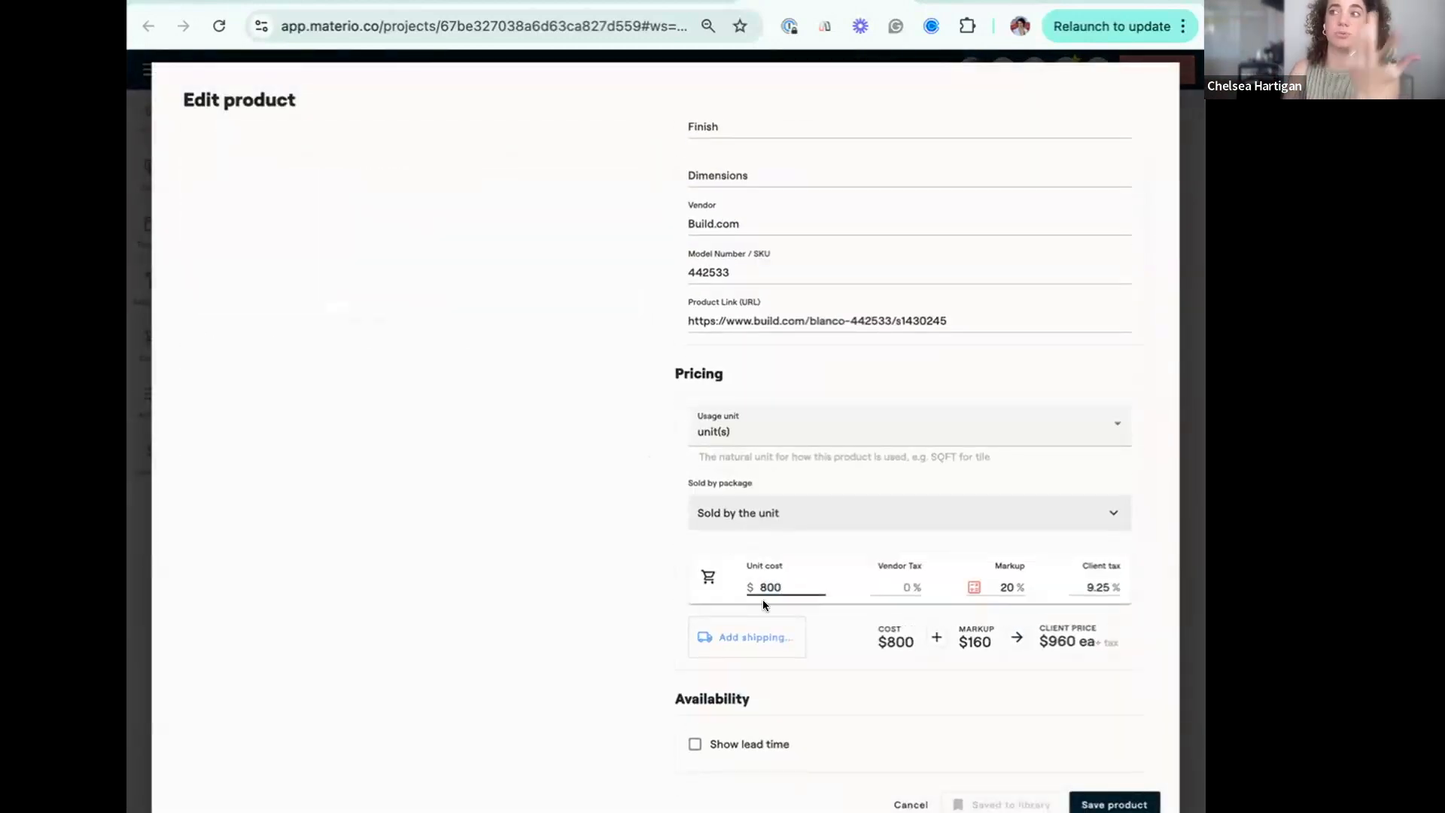
click(1112, 801)
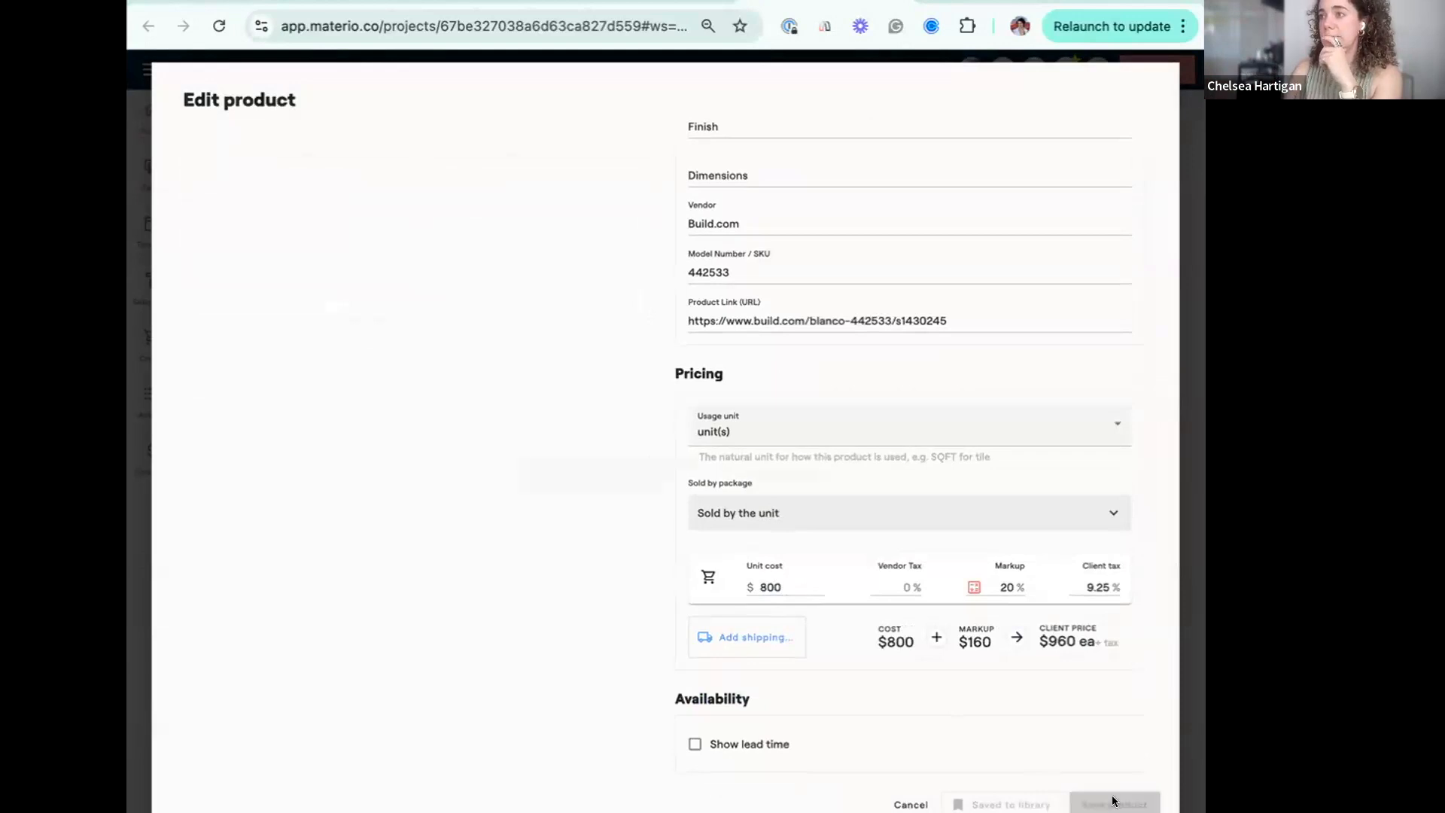
click(751, 512)
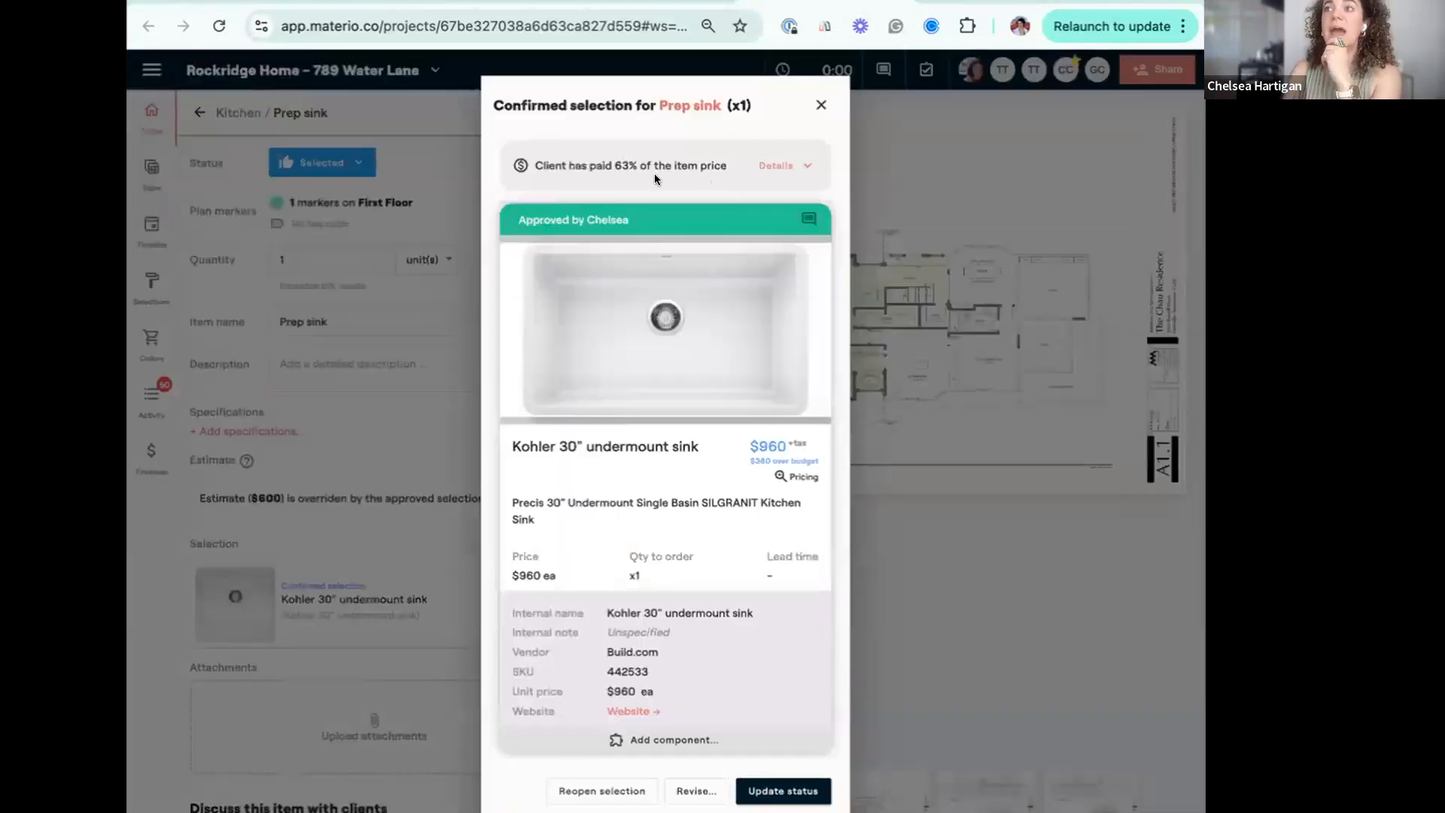
Check the client payment status on the Prep sink, and review the payment labels across the project's confirmed selections.
drag(606, 160, 680, 162)
click(680, 162)
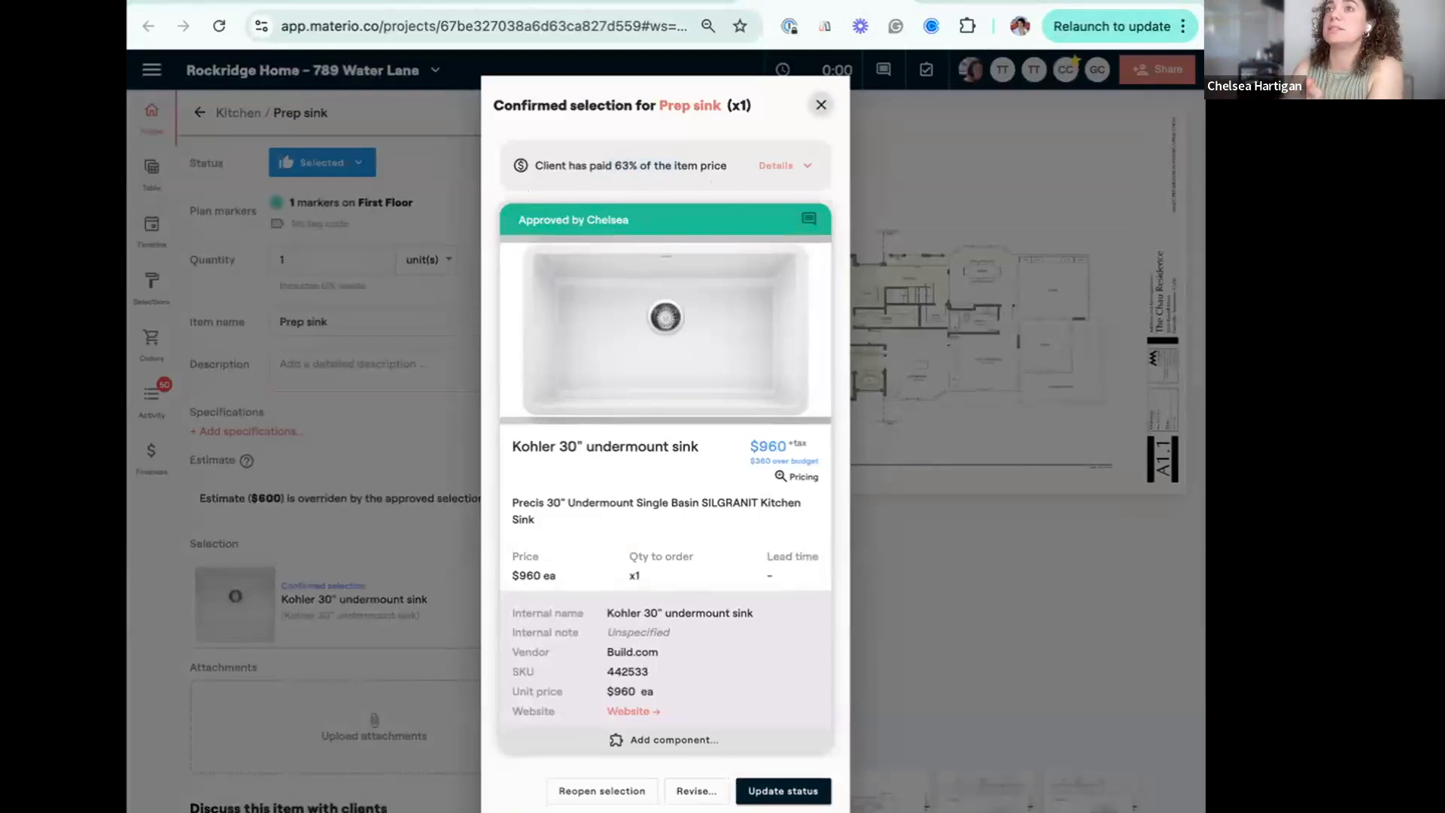
click(821, 104)
click(140, 295)
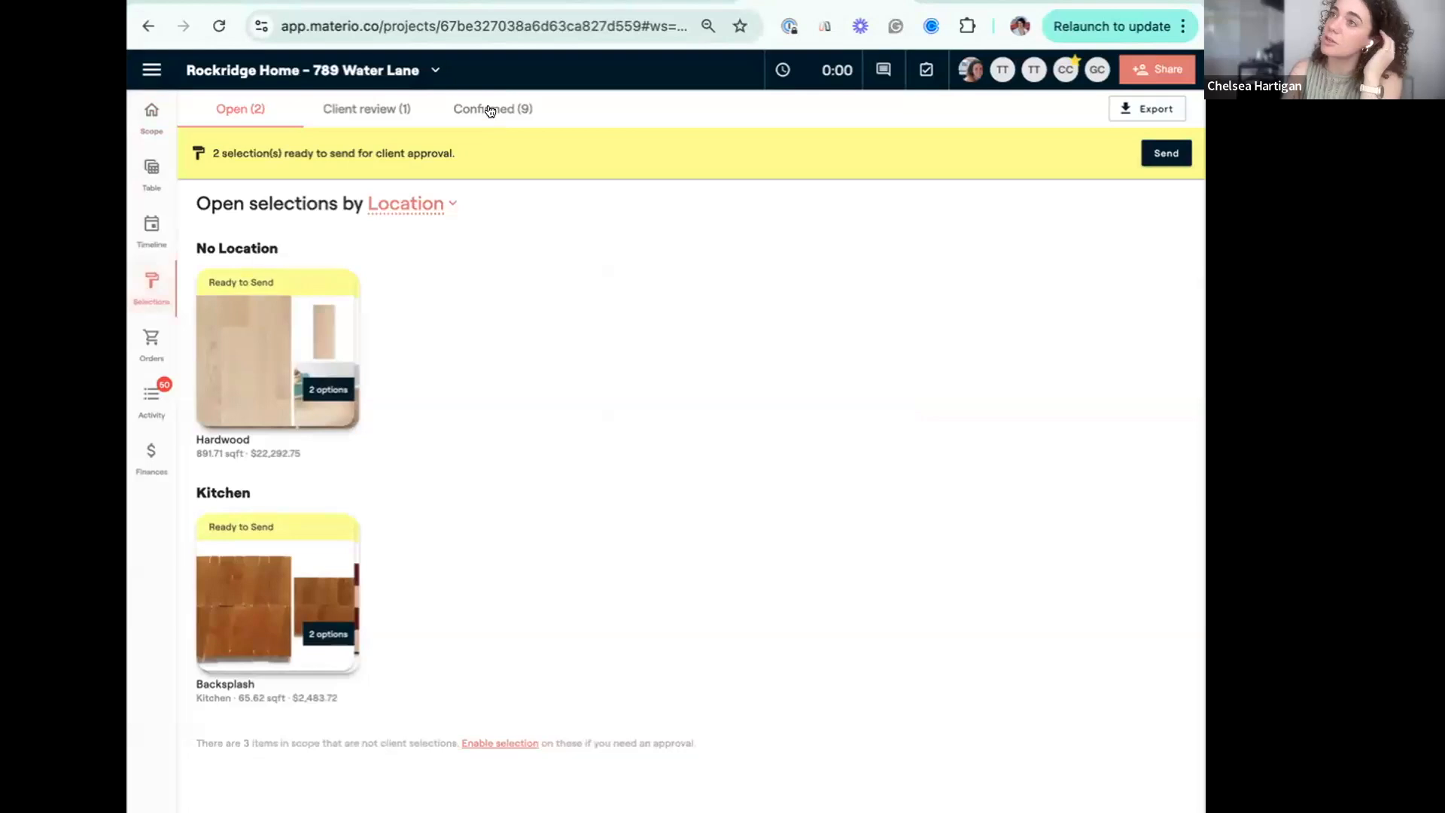
click(490, 110)
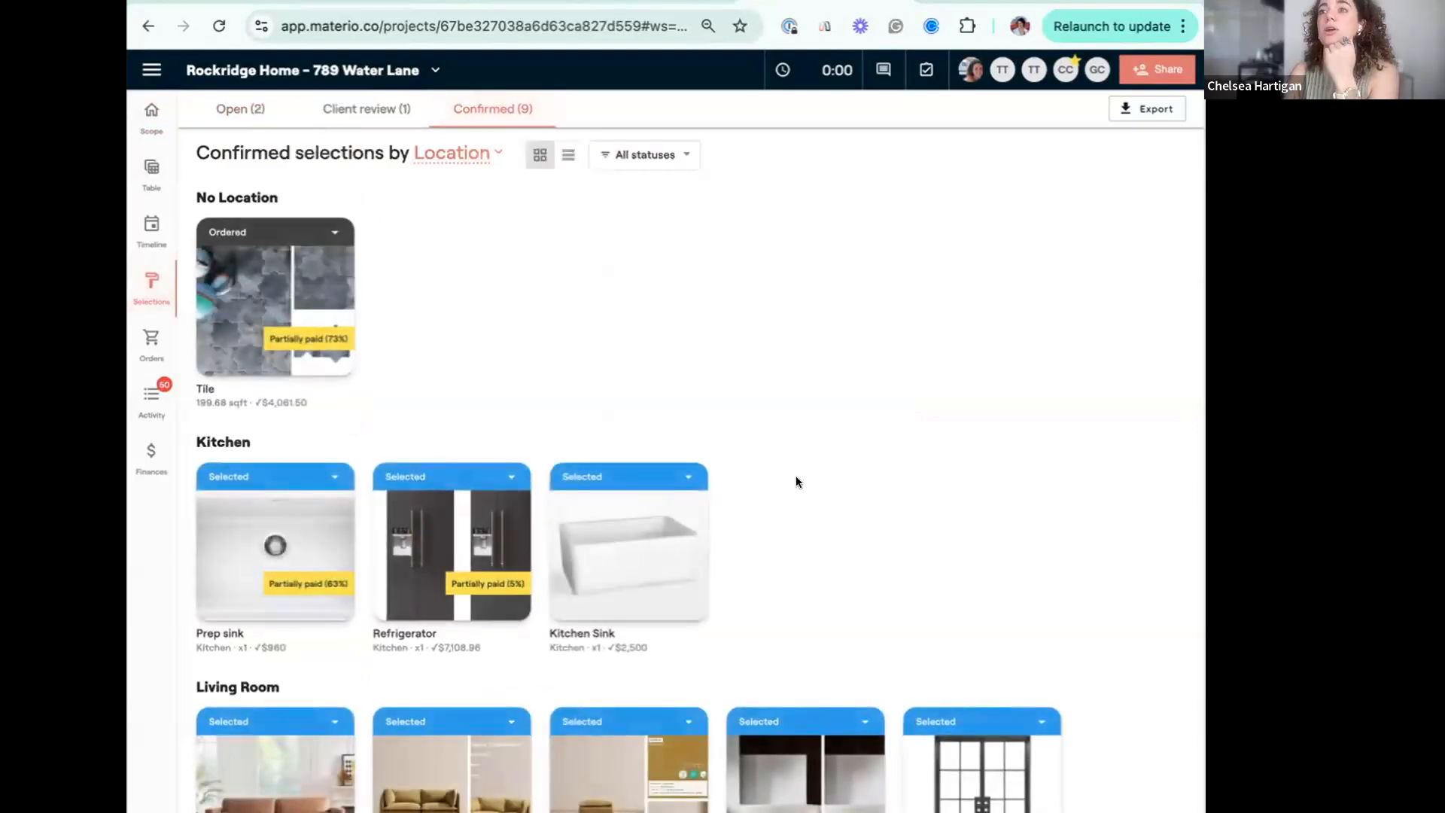
scroll(796, 481, down, 1)
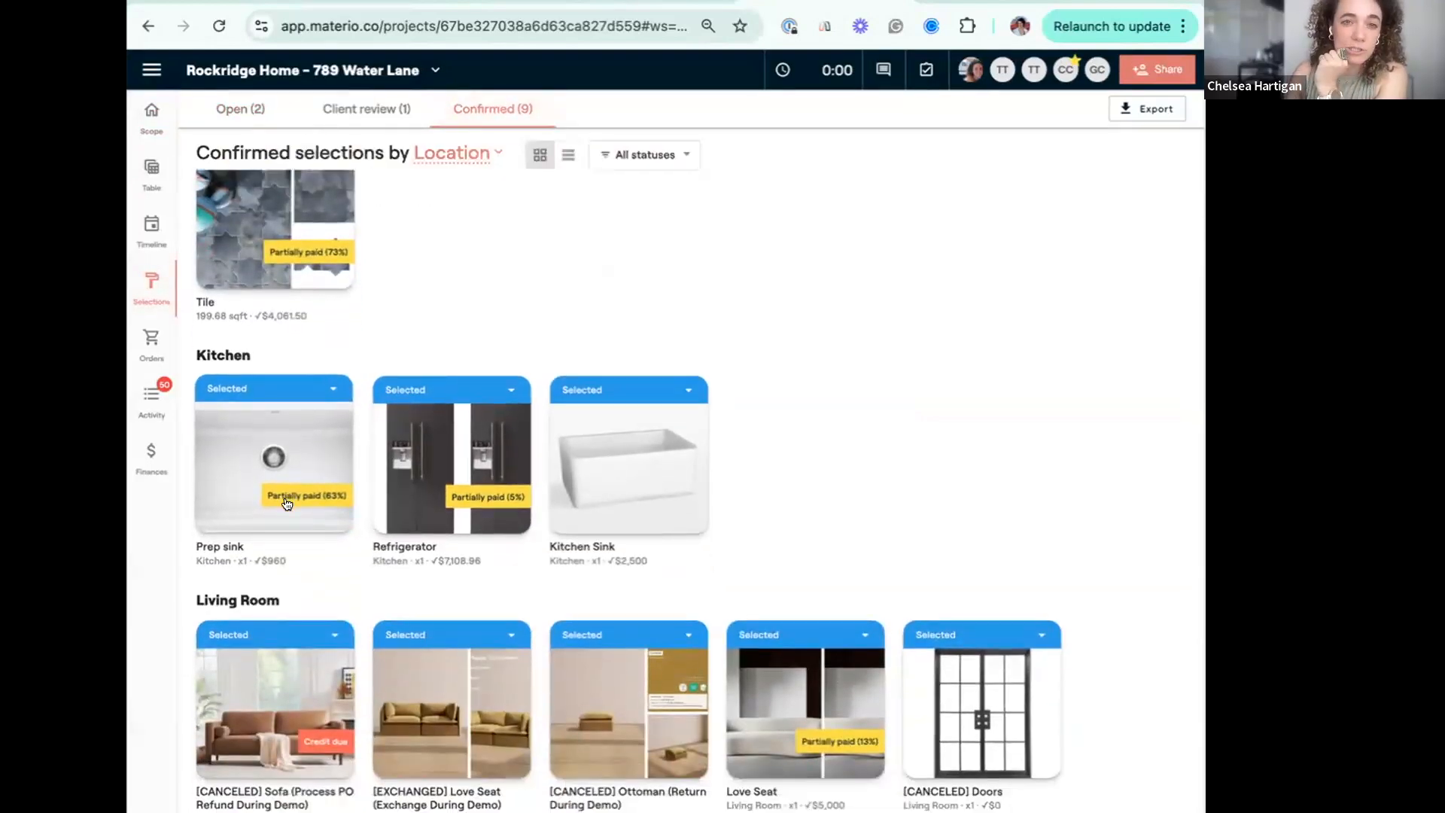
Draft a new invoice in Finances and choose the Plumbing item Prep sink from the project scope to bill.
click(151, 458)
click(1159, 441)
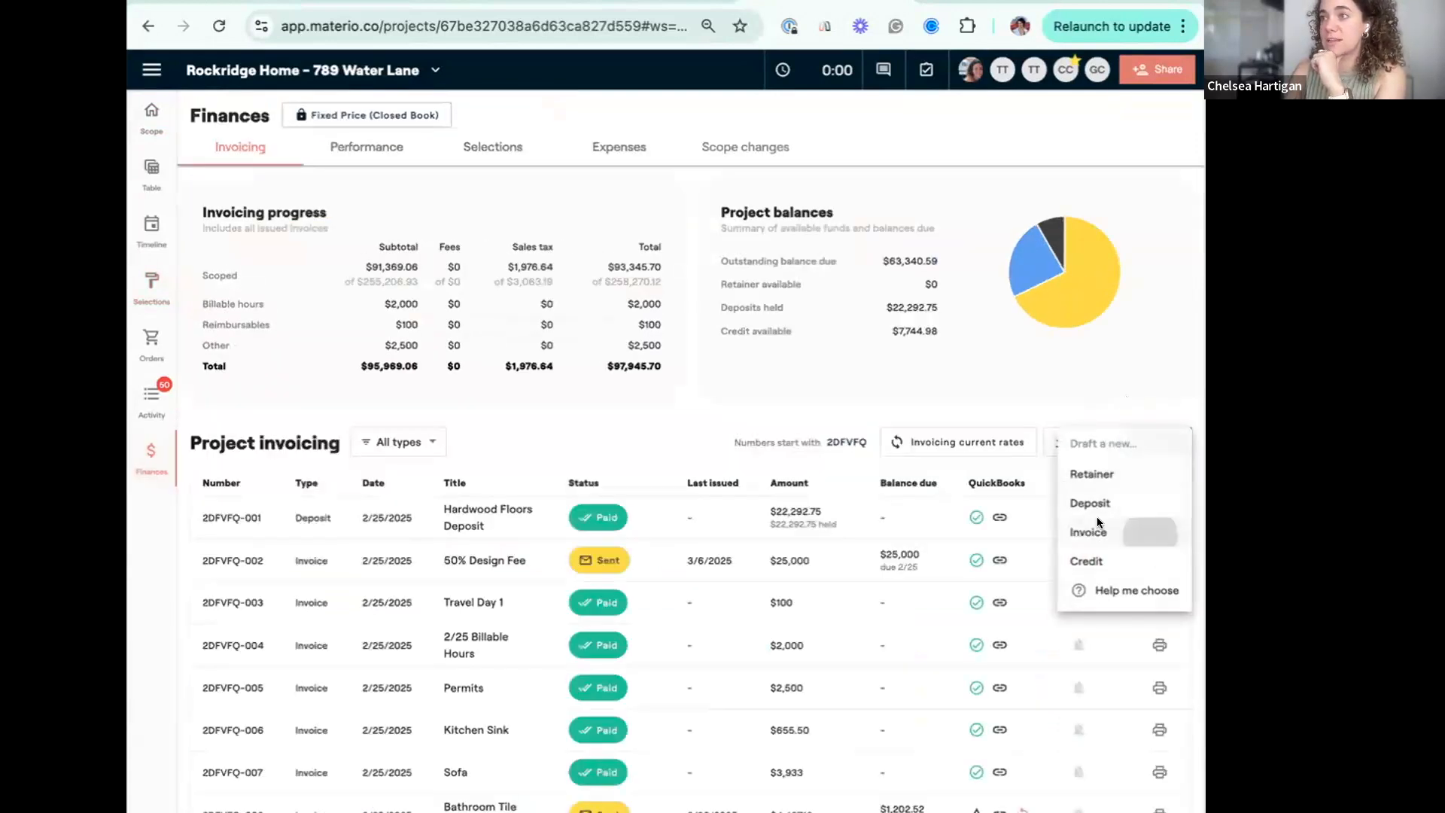
click(1137, 527)
click(685, 551)
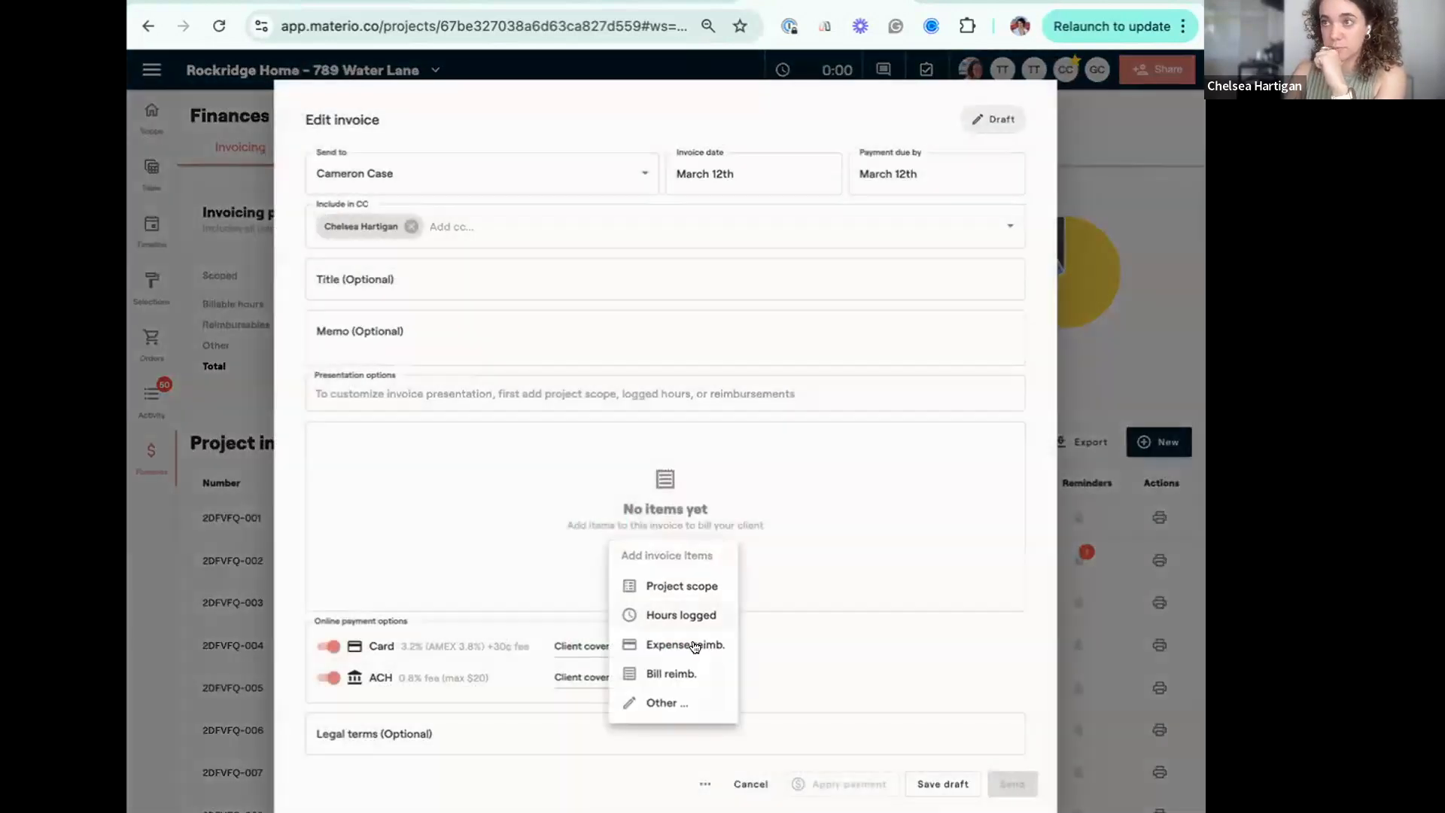
click(706, 586)
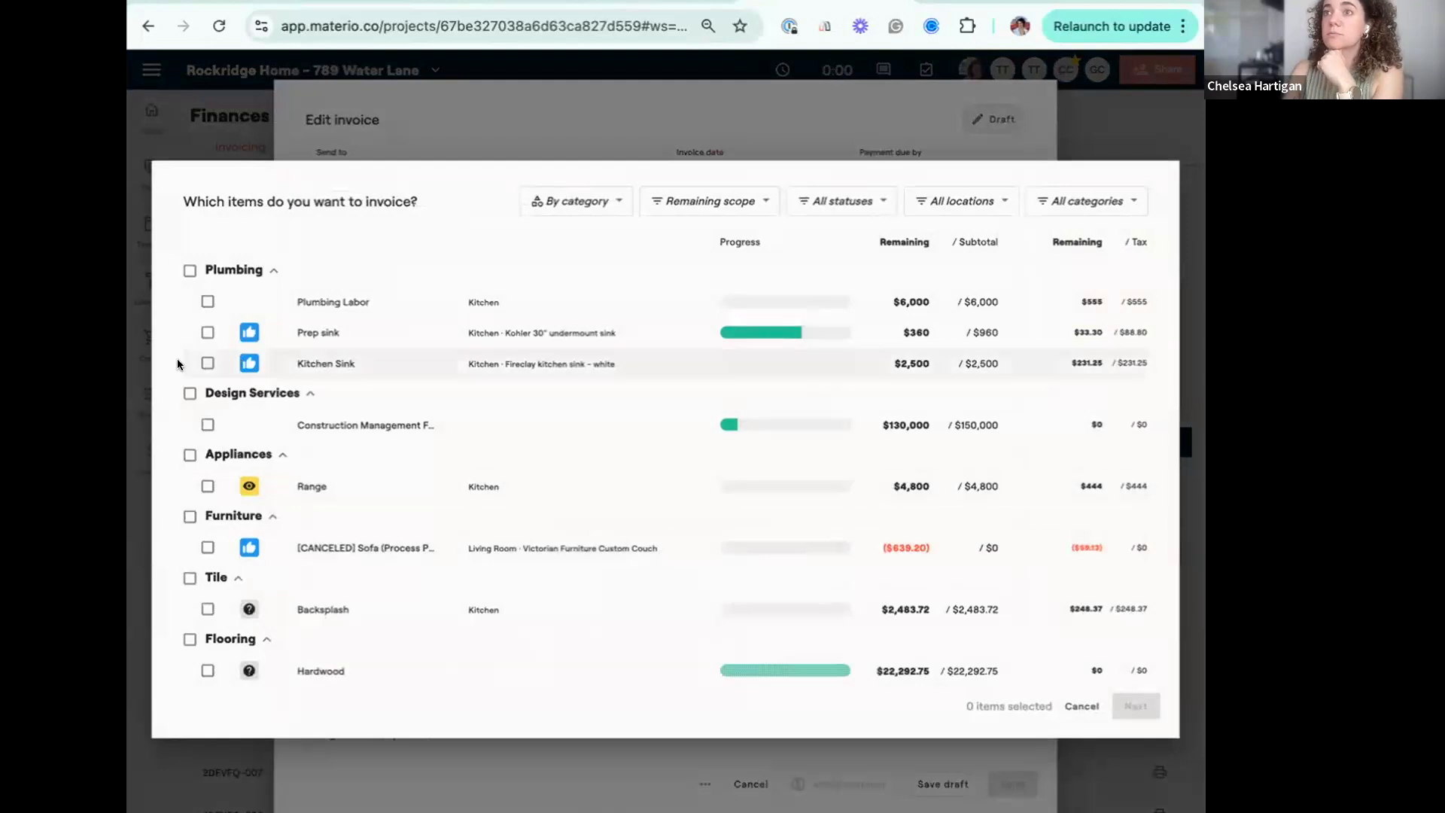
click(205, 365)
click(206, 365)
click(208, 332)
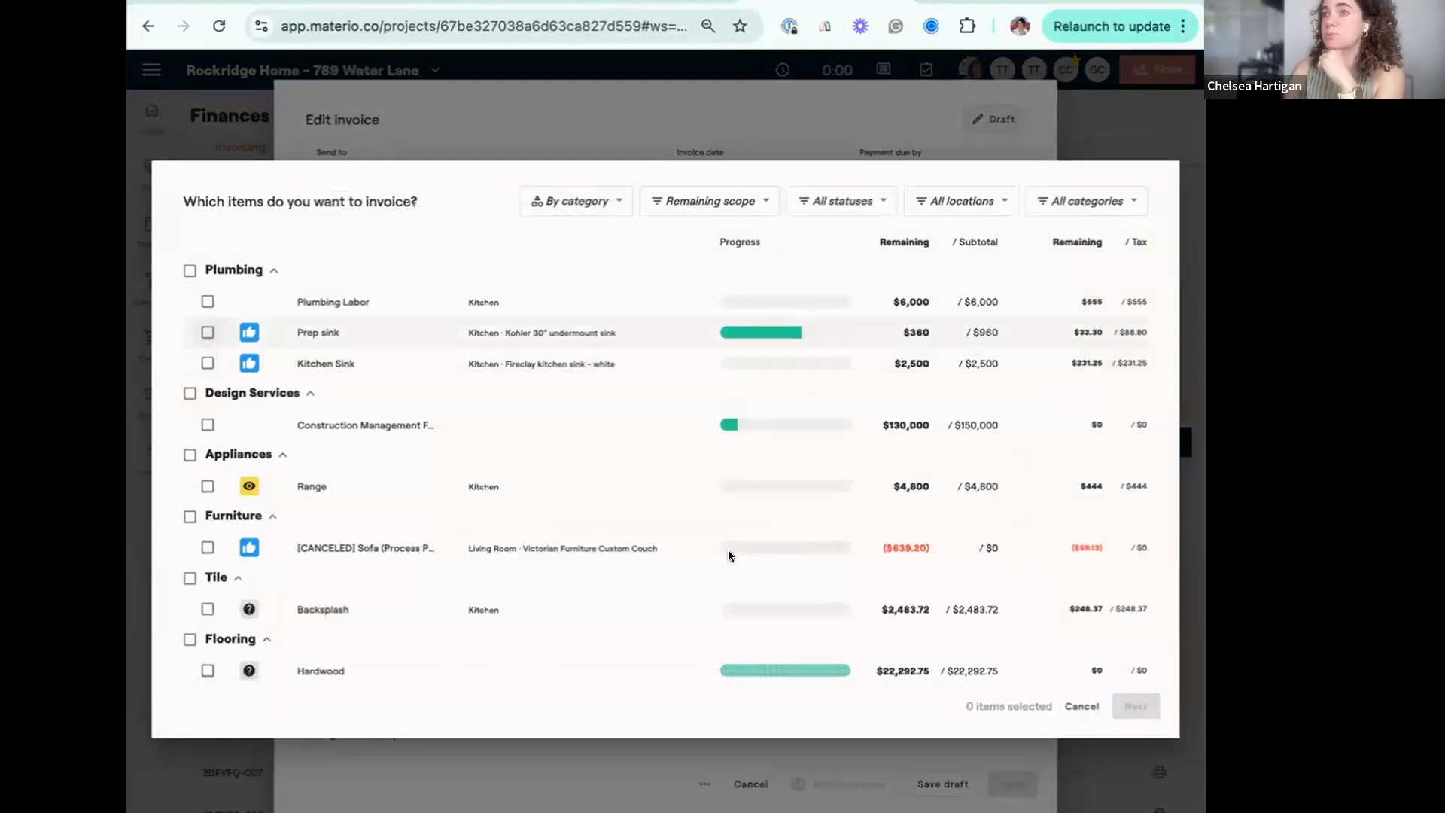